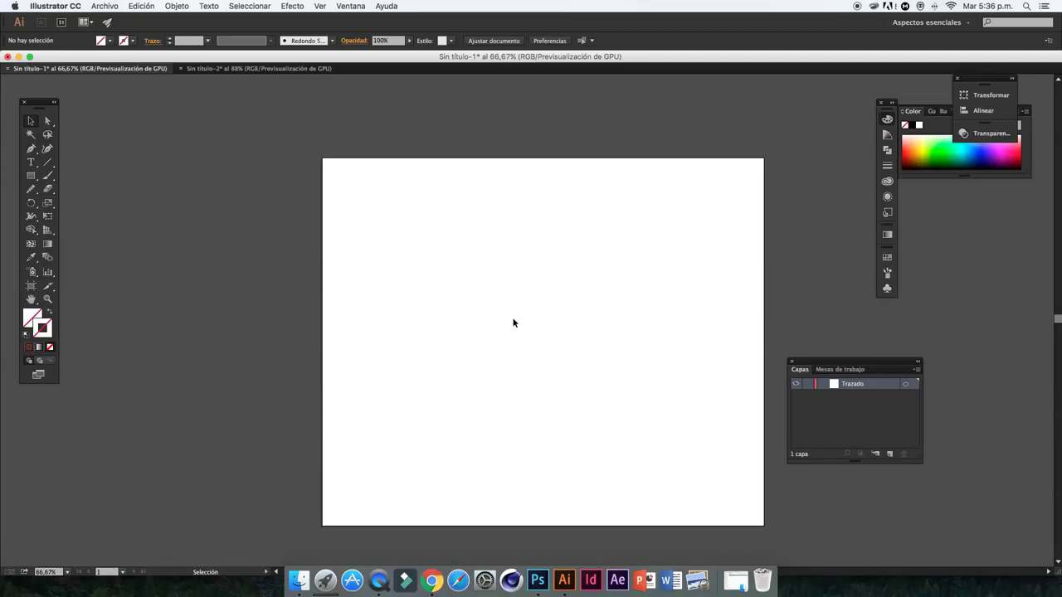
Start a curved practice path with the Pen tool and set its stroke colour to black
{"action": "left_click", "coordinate": [32, 150]}
{"action": "left_click_drag", "start_coordinate": [439, 268], "coordinate": [412, 299]}
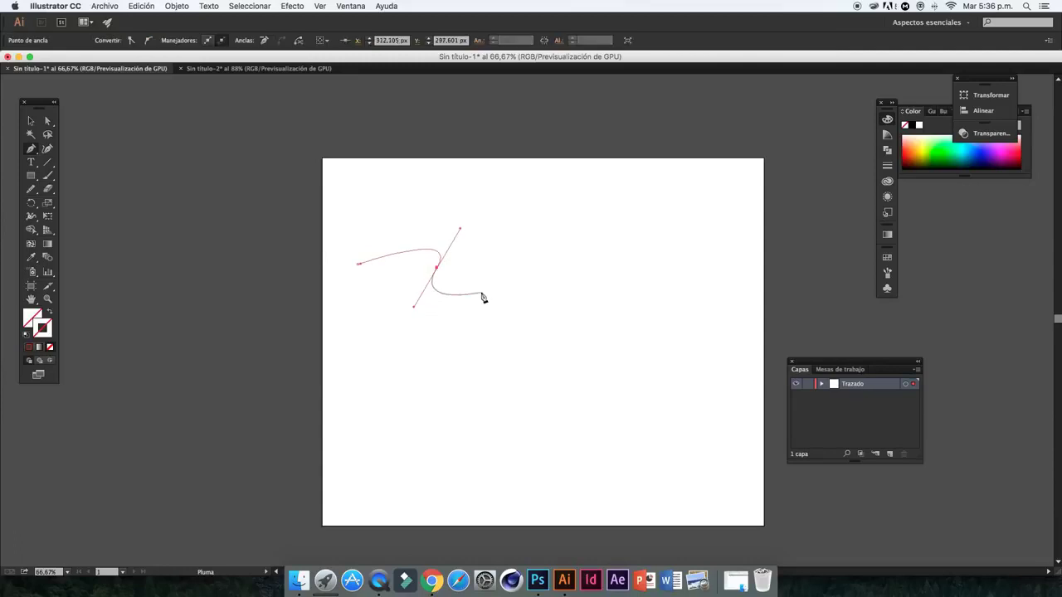
{"action": "left_click_drag", "start_coordinate": [486, 296], "coordinate": [504, 272]}
{"action": "left_click_drag", "start_coordinate": [564, 254], "coordinate": [585, 270]}
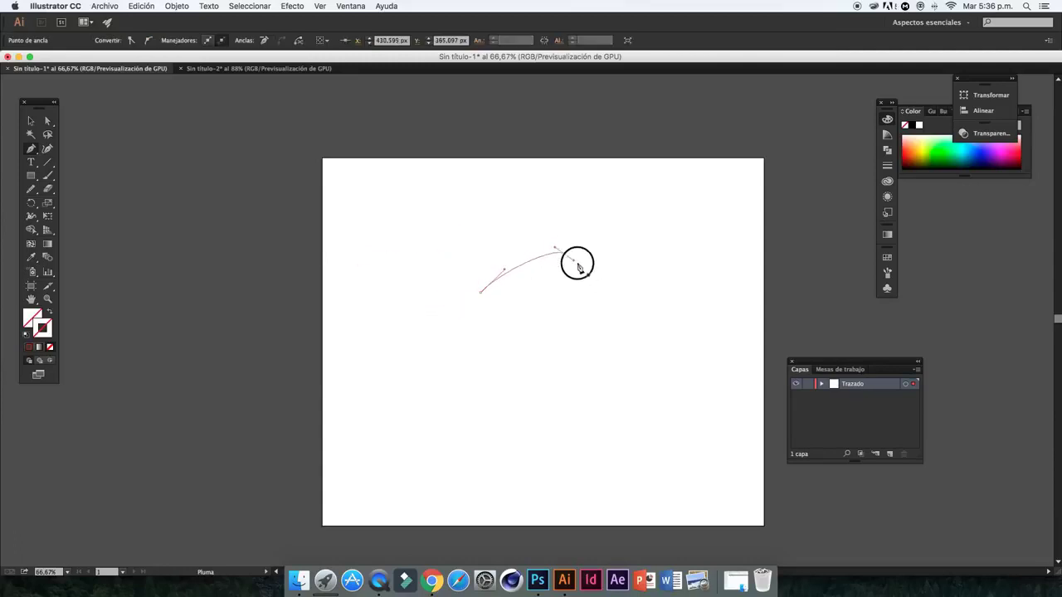
{"action": "double_click", "coordinate": [43, 330]}
{"action": "left_click", "coordinate": [900, 170]}
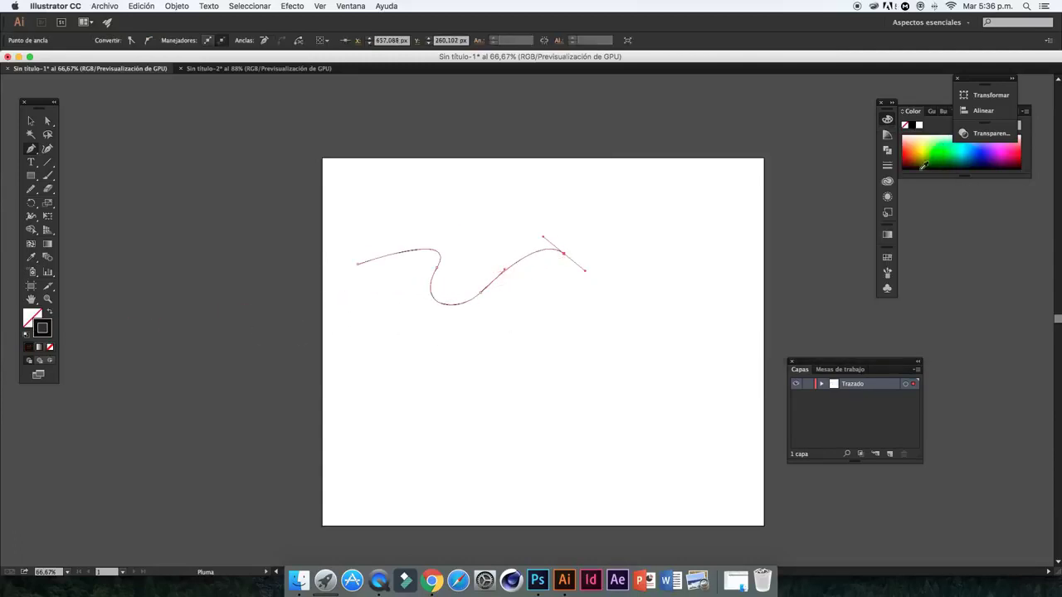
Continue the wavy path down and around back toward its start
{"action": "left_click_drag", "start_coordinate": [554, 327], "coordinate": [583, 325]}
{"action": "left_click_drag", "start_coordinate": [641, 258], "coordinate": [667, 248]}
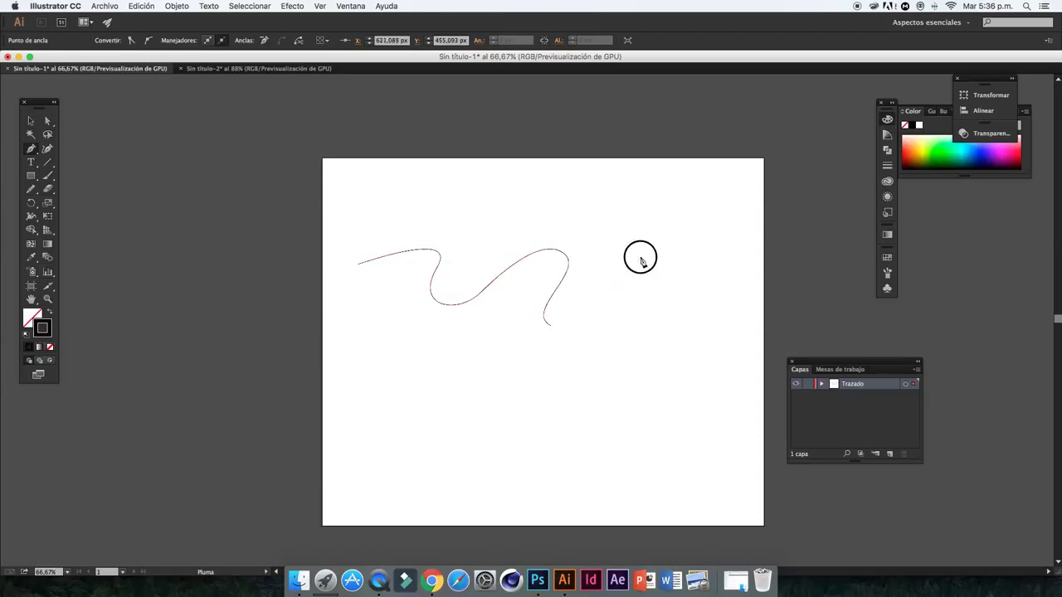
{"action": "left_click_drag", "start_coordinate": [676, 345], "coordinate": [501, 417]}
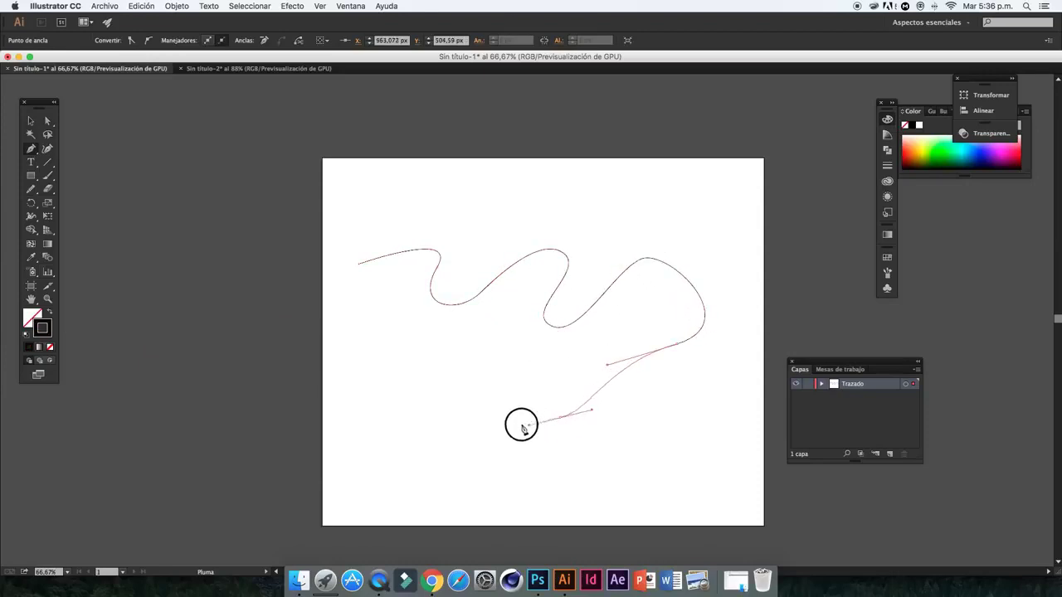
{"action": "left_click_drag", "start_coordinate": [506, 349], "coordinate": [485, 311]}
{"action": "mouse_move", "coordinate": [387, 371]}
{"action": "left_mouse_down"}
{"action": "mouse_move", "coordinate": [340, 329]}
{"action": "mouse_move", "coordinate": [389, 280]}
{"action": "mouse_move", "coordinate": [388, 246]}
{"action": "left_mouse_up"}
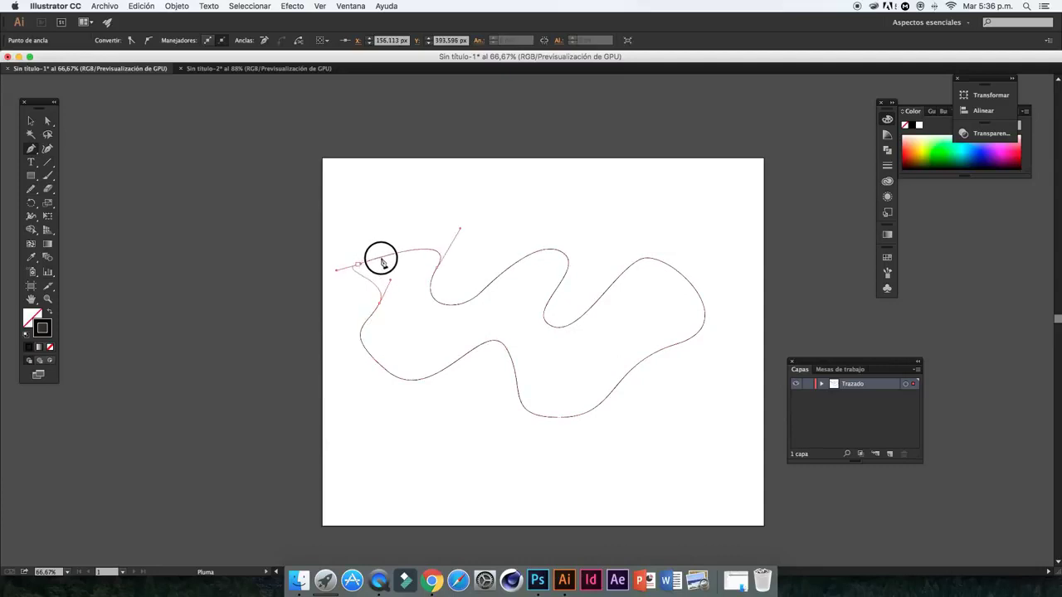
Select the whole wavy path with the Selection tool
{"action": "left_click", "coordinate": [30, 121]}
{"action": "left_click", "coordinate": [450, 225]}
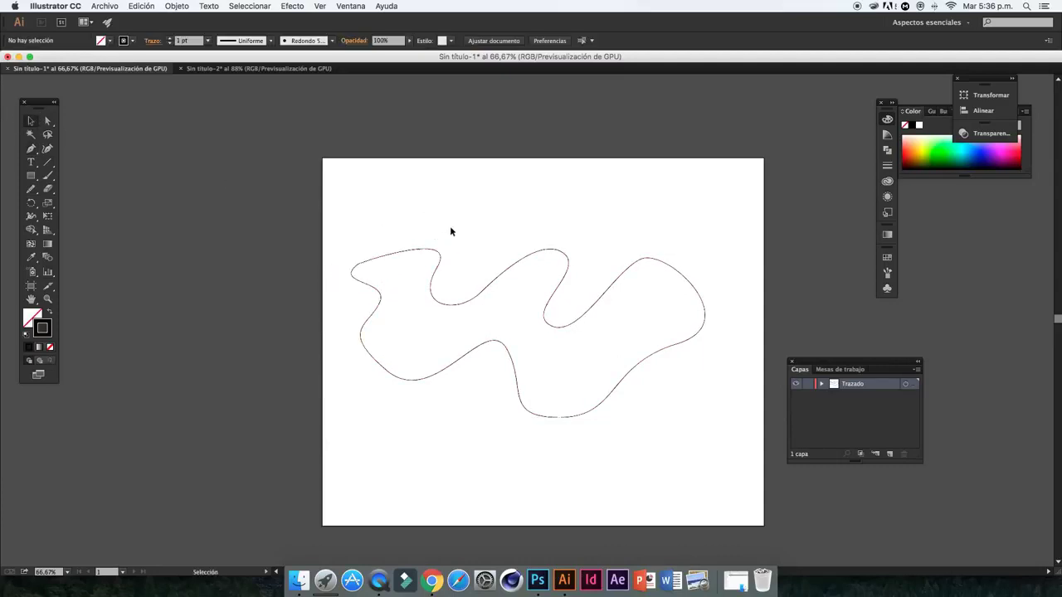
{"action": "left_click_drag", "start_coordinate": [424, 210], "coordinate": [642, 436]}
Delete the wavy path, view at 100%, and pen-draw a simple arc
{"action": "key", "text": "Delete"}
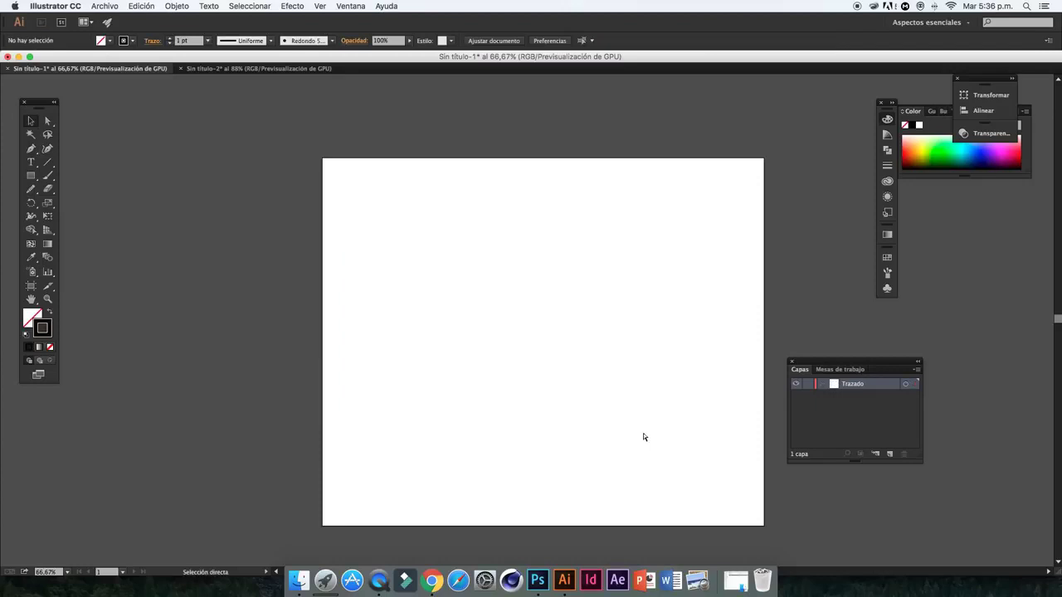
{"action": "key", "text": "ctrl+1"}
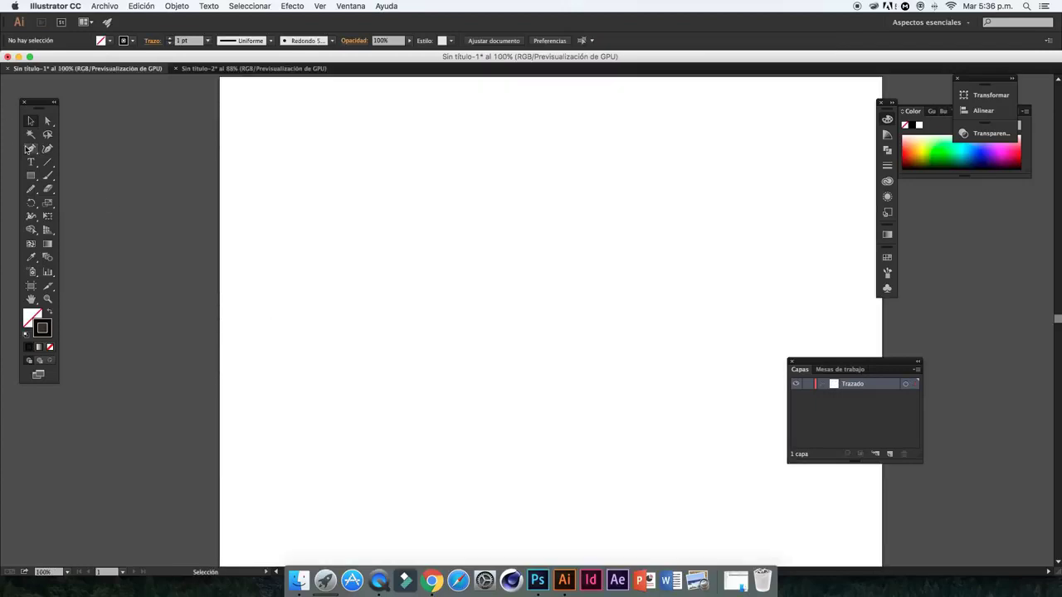
{"action": "left_click", "coordinate": [29, 149]}
{"action": "left_click", "coordinate": [296, 216]}
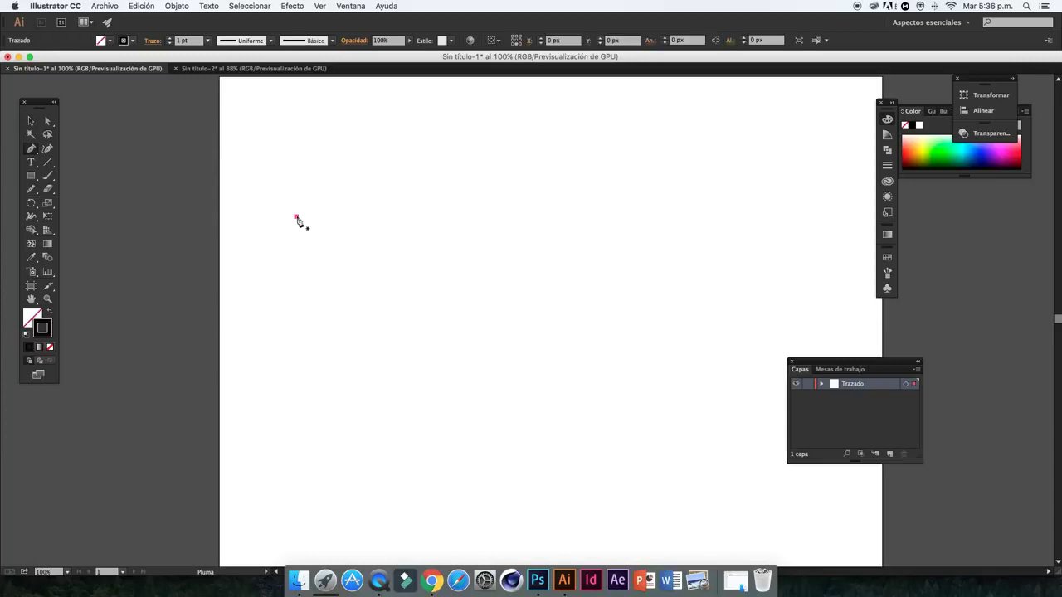
{"action": "left_click_drag", "start_coordinate": [371, 219], "coordinate": [417, 267]}
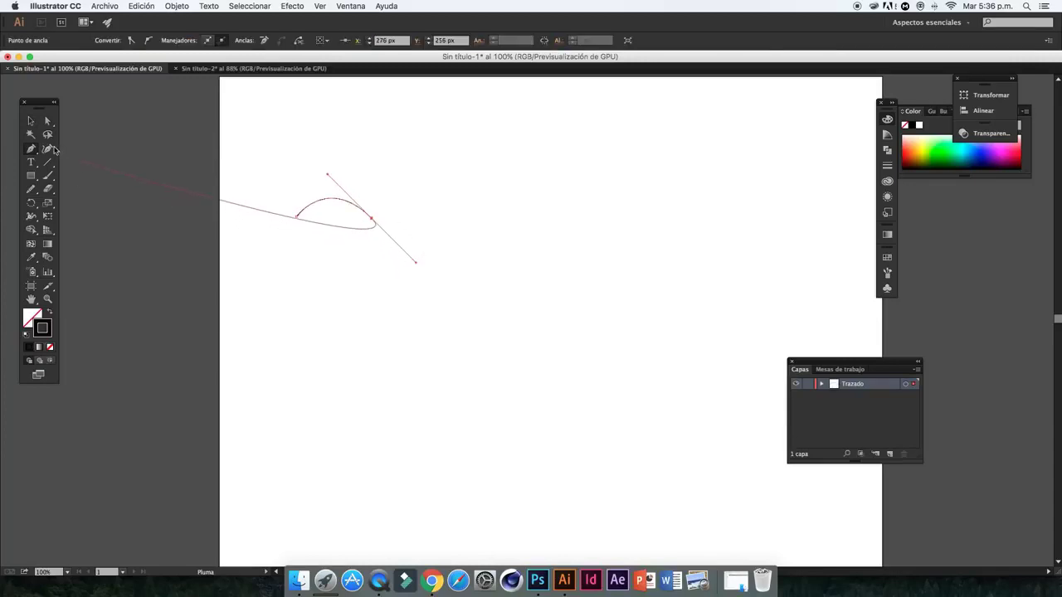
Give the arc a 5 pt stroke weight
{"action": "left_click", "coordinate": [31, 120]}
{"action": "left_click", "coordinate": [363, 314]}
{"action": "left_click_drag", "start_coordinate": [304, 193], "coordinate": [379, 236]}
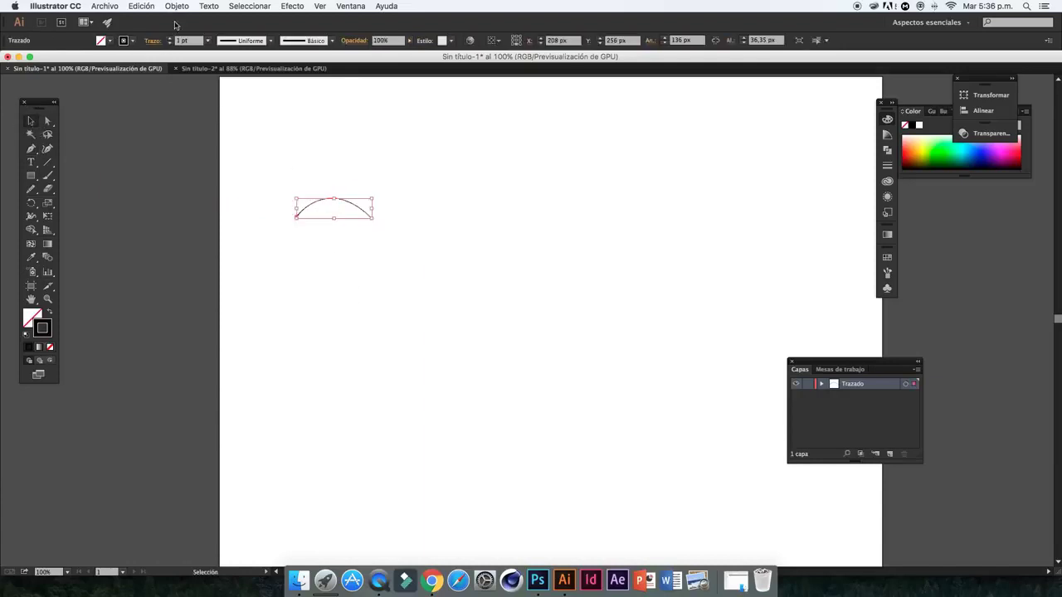
{"action": "left_click", "coordinate": [169, 38]}
{"action": "left_click", "coordinate": [169, 38]}
{"action": "left_click", "coordinate": [170, 38]}
{"action": "left_click", "coordinate": [170, 39]}
{"action": "left_click", "coordinate": [477, 242]}
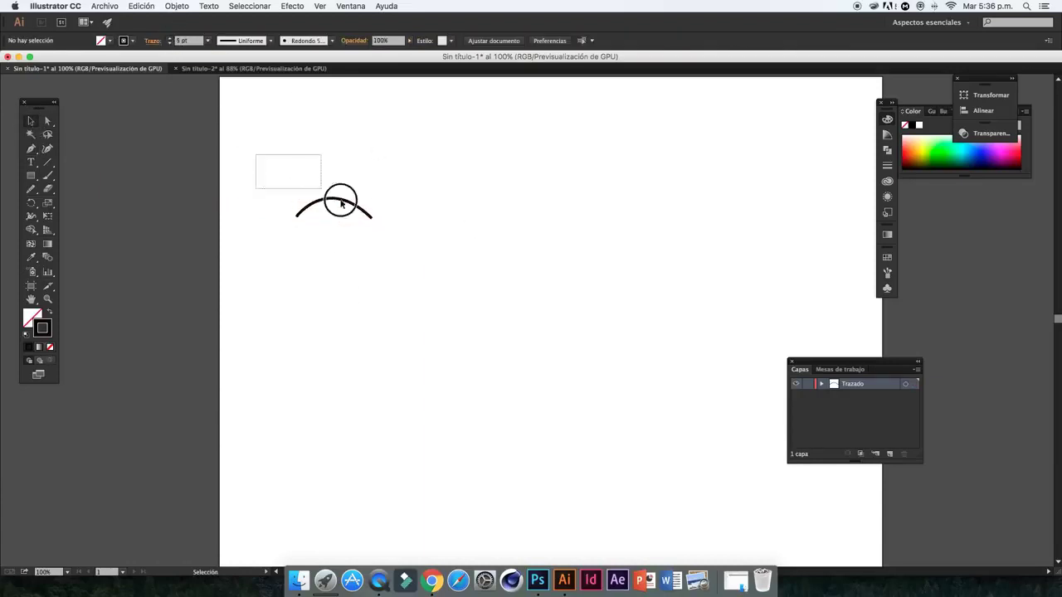
{"action": "left_click_drag", "start_coordinate": [343, 201], "coordinate": [228, 216]}
{"action": "left_click", "coordinate": [176, 179]}
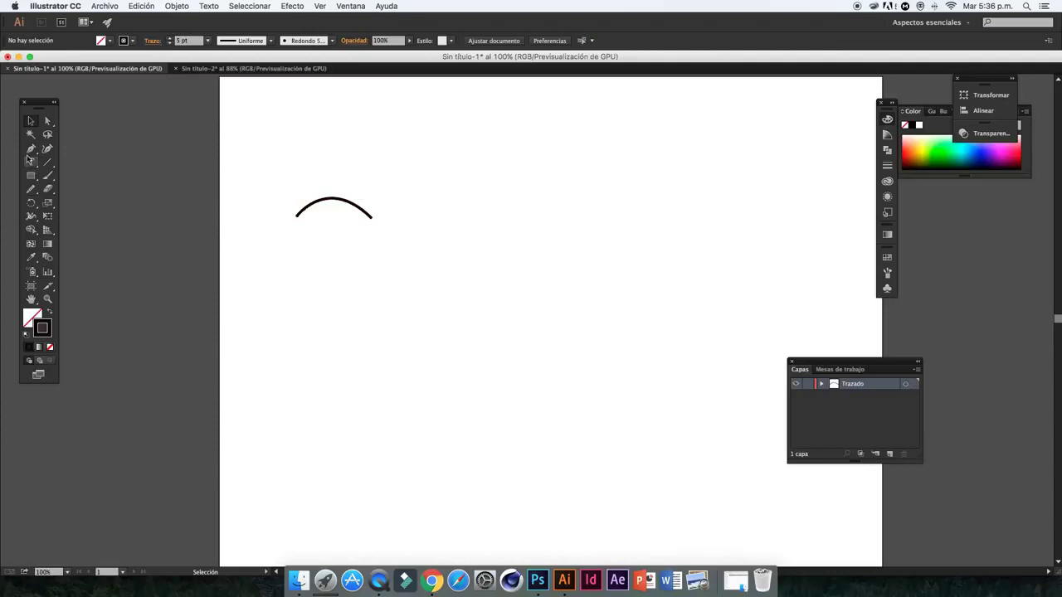
Pen-draw a three-loop curl to the right of the arc
{"action": "left_click", "coordinate": [31, 149]}
{"action": "left_click", "coordinate": [408, 220]}
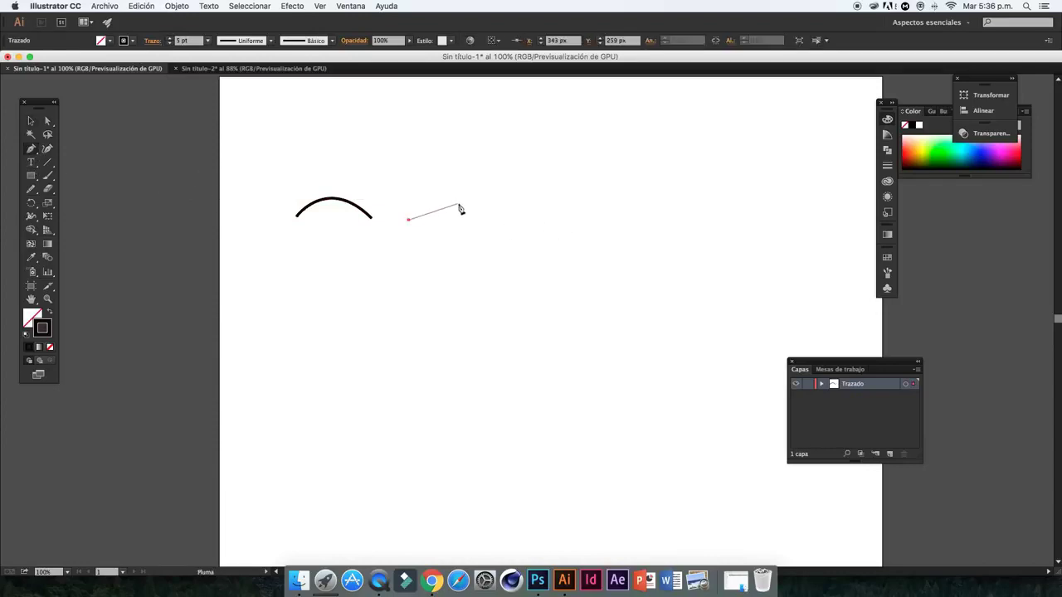
{"action": "left_click_drag", "start_coordinate": [459, 202], "coordinate": [494, 204]}
{"action": "left_click_drag", "start_coordinate": [486, 253], "coordinate": [462, 254]}
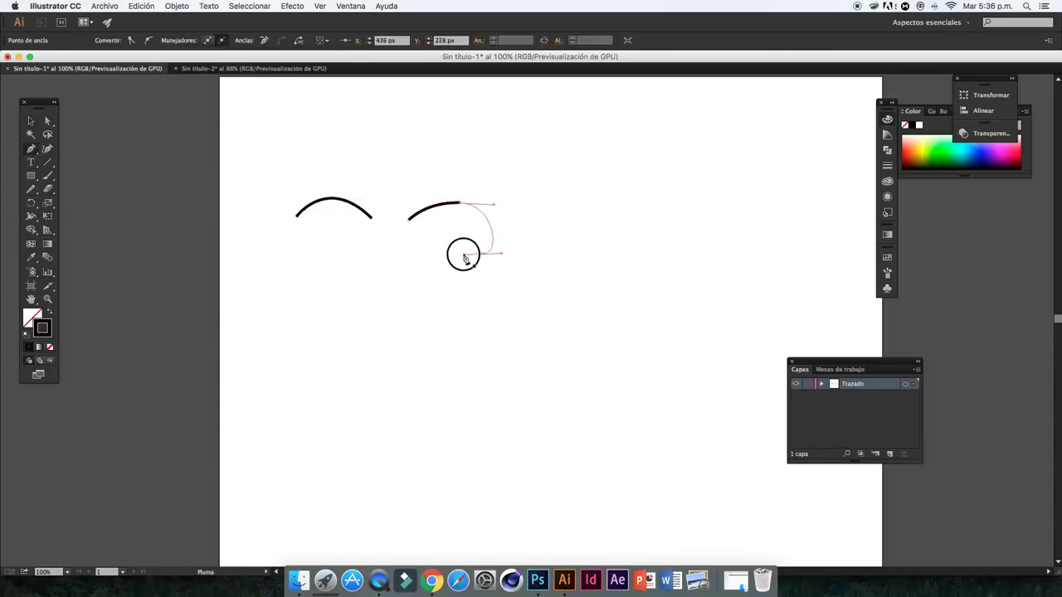
{"action": "left_click_drag", "start_coordinate": [498, 194], "coordinate": [534, 184]}
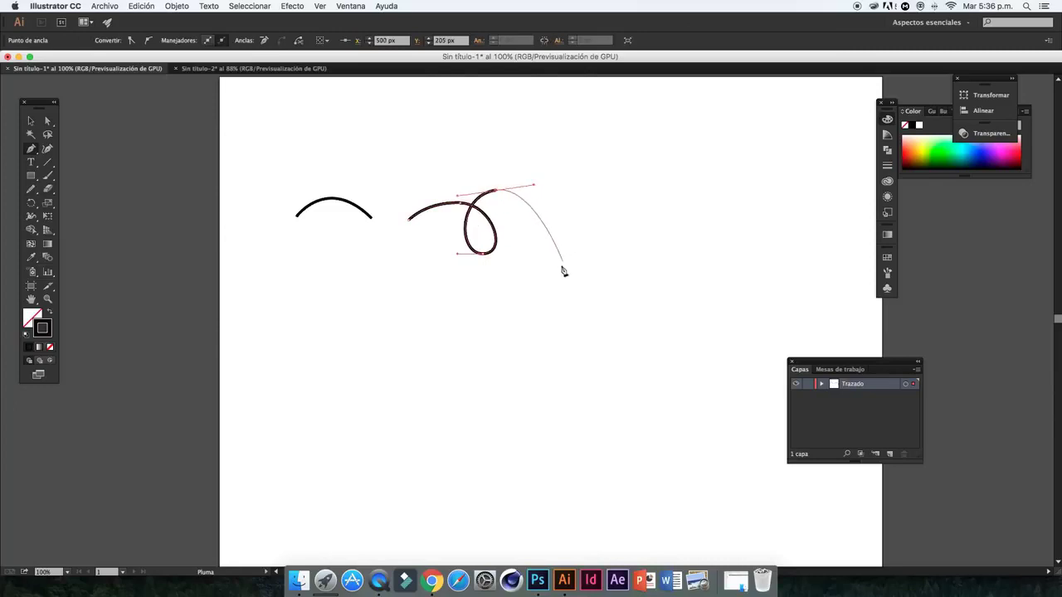
{"action": "left_click_drag", "start_coordinate": [554, 282], "coordinate": [505, 291]}
{"action": "left_click_drag", "start_coordinate": [599, 214], "coordinate": [640, 244]}
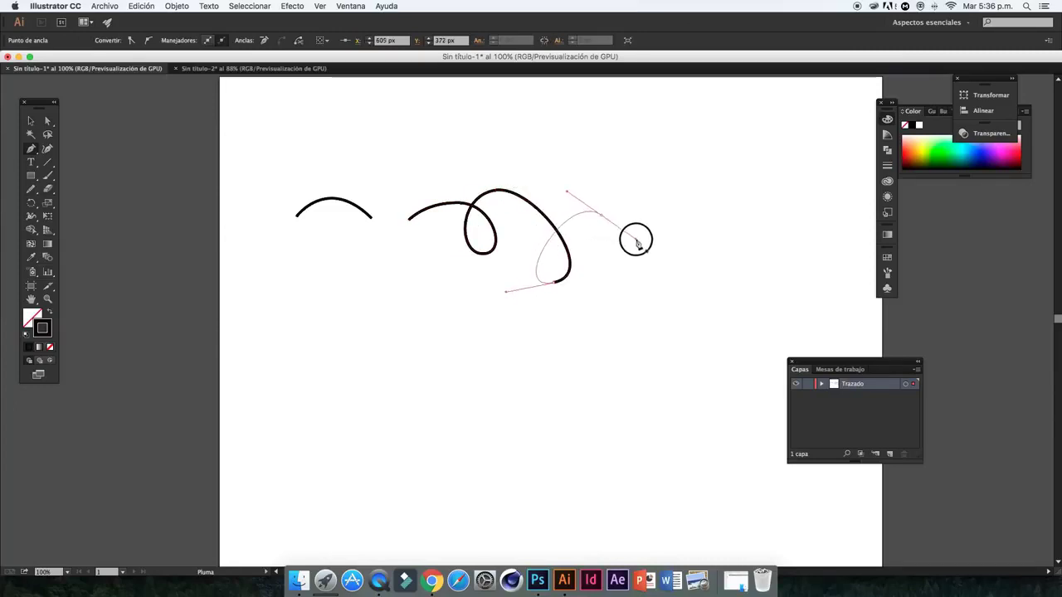
{"action": "left_click_drag", "start_coordinate": [581, 317], "coordinate": [548, 309]}
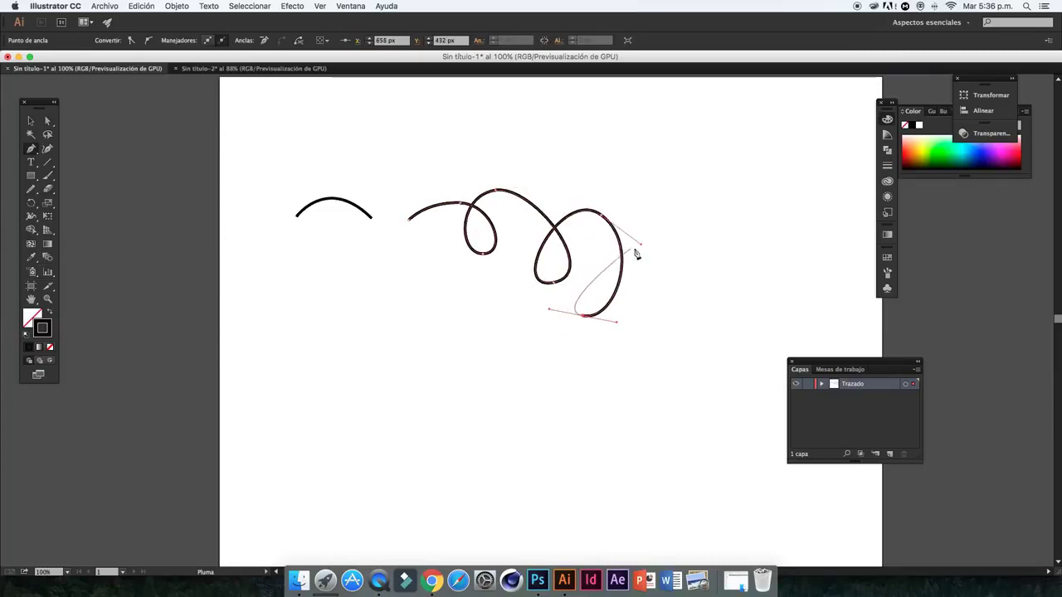
{"action": "left_click_drag", "start_coordinate": [643, 247], "coordinate": [686, 244]}
Select both the arc and the curl and move them up and right
{"action": "key", "text": "v"}
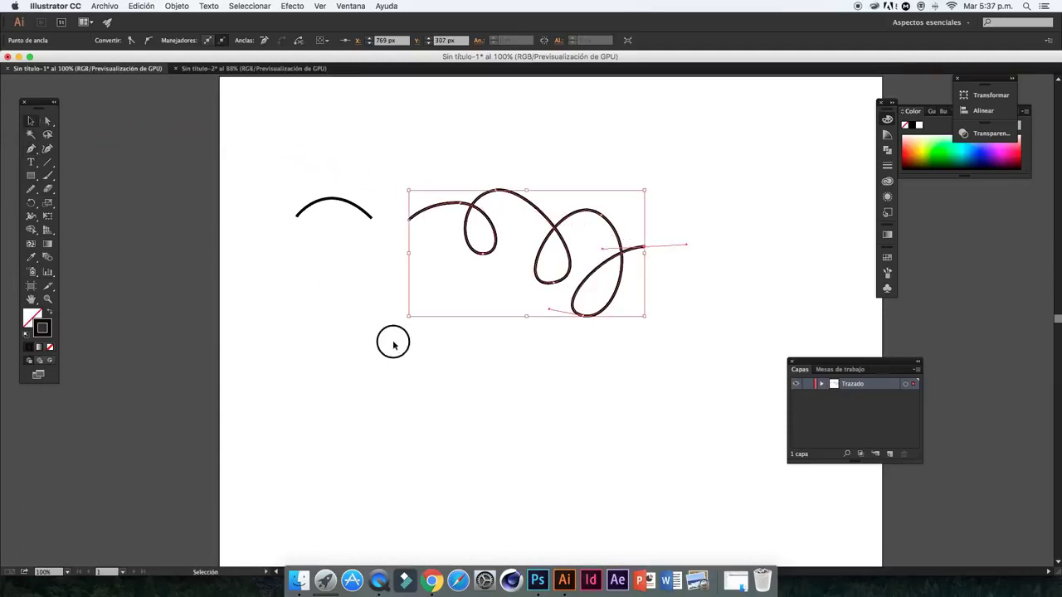
{"action": "left_click", "coordinate": [391, 339]}
{"action": "mouse_move", "coordinate": [292, 159]}
{"action": "left_mouse_down"}
{"action": "mouse_move", "coordinate": [619, 307]}
{"action": "mouse_move", "coordinate": [709, 275]}
{"action": "left_mouse_up"}
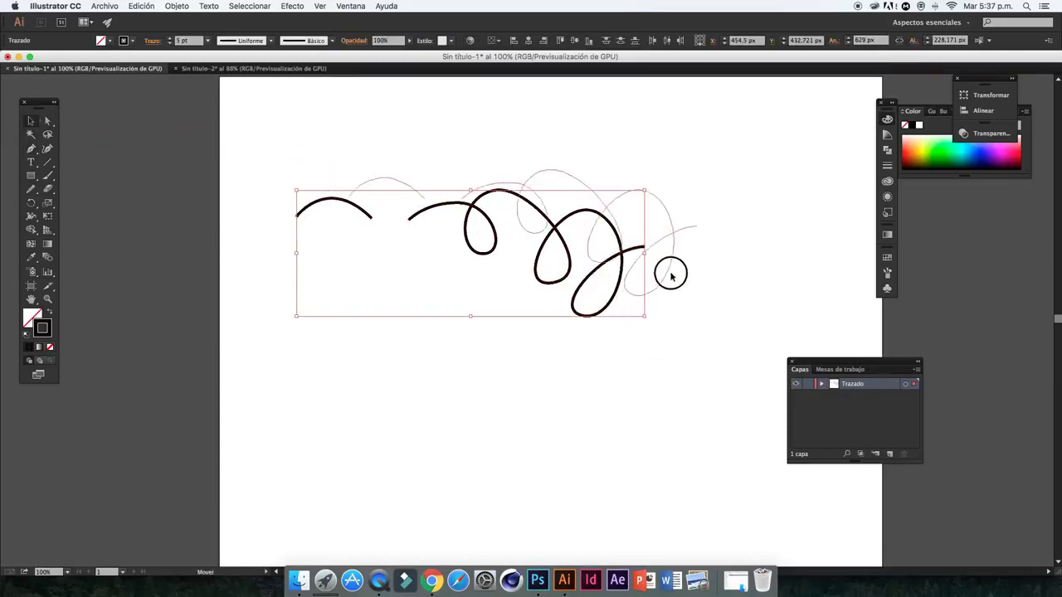
{"action": "left_click", "coordinate": [566, 372]}
Pen-draw a closed rectangle from four corner clicks
{"action": "left_click", "coordinate": [31, 149]}
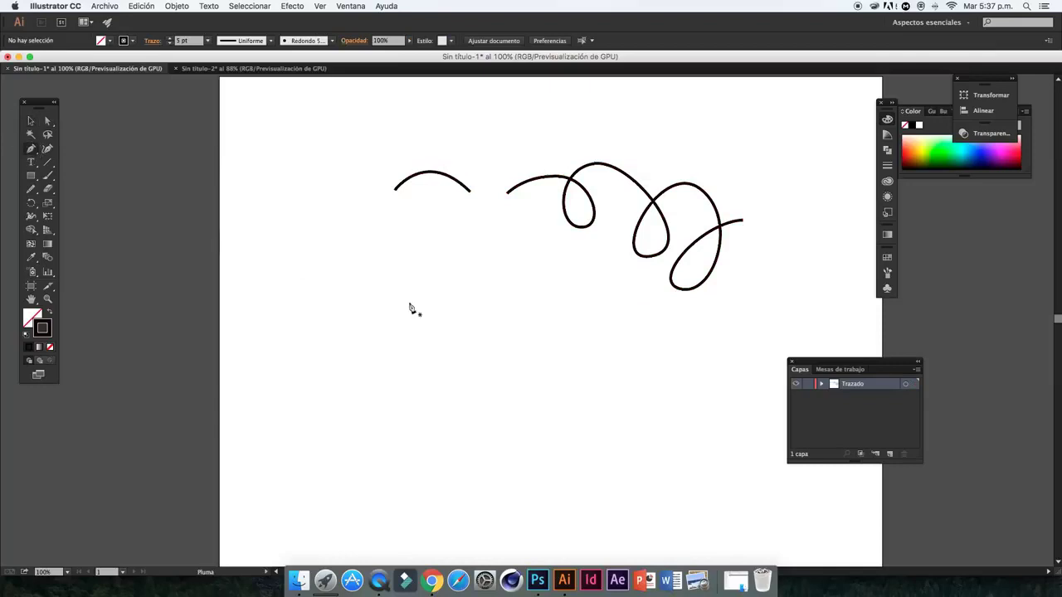
{"action": "left_click", "coordinate": [378, 263]}
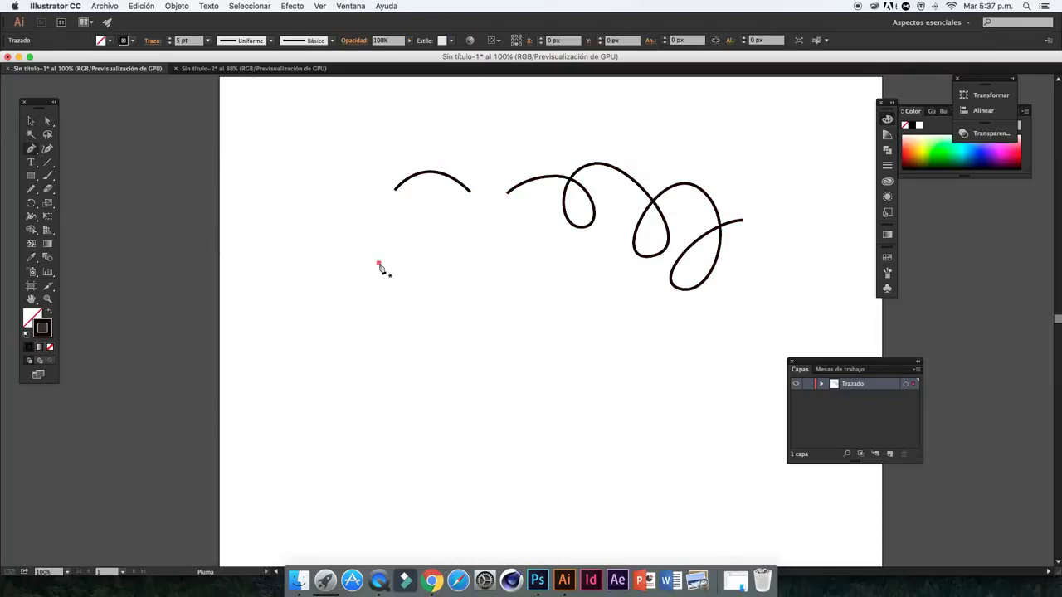
{"action": "left_click", "coordinate": [473, 264]}
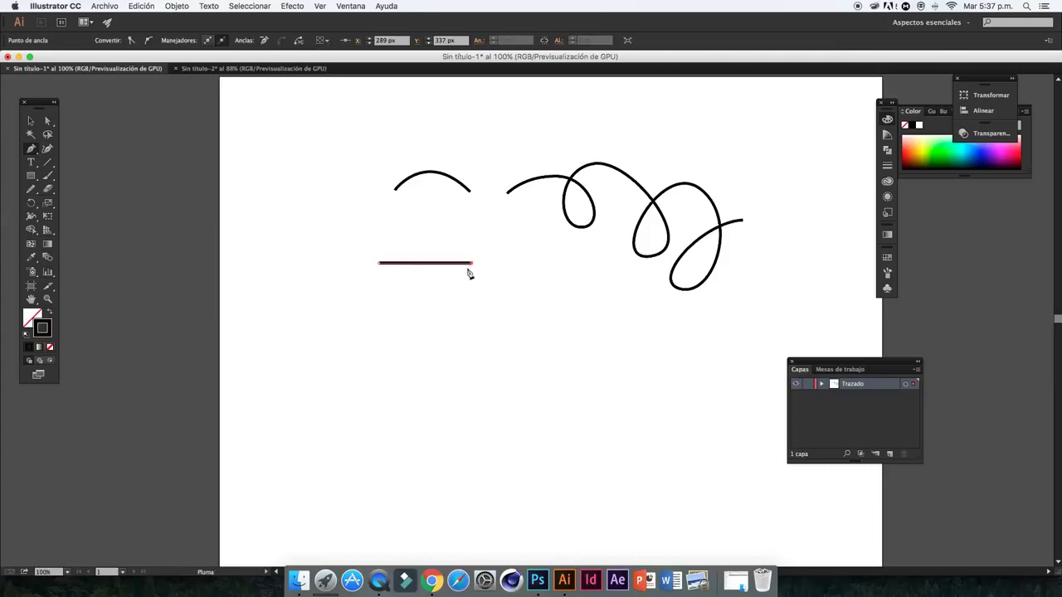
{"action": "left_click", "coordinate": [472, 330]}
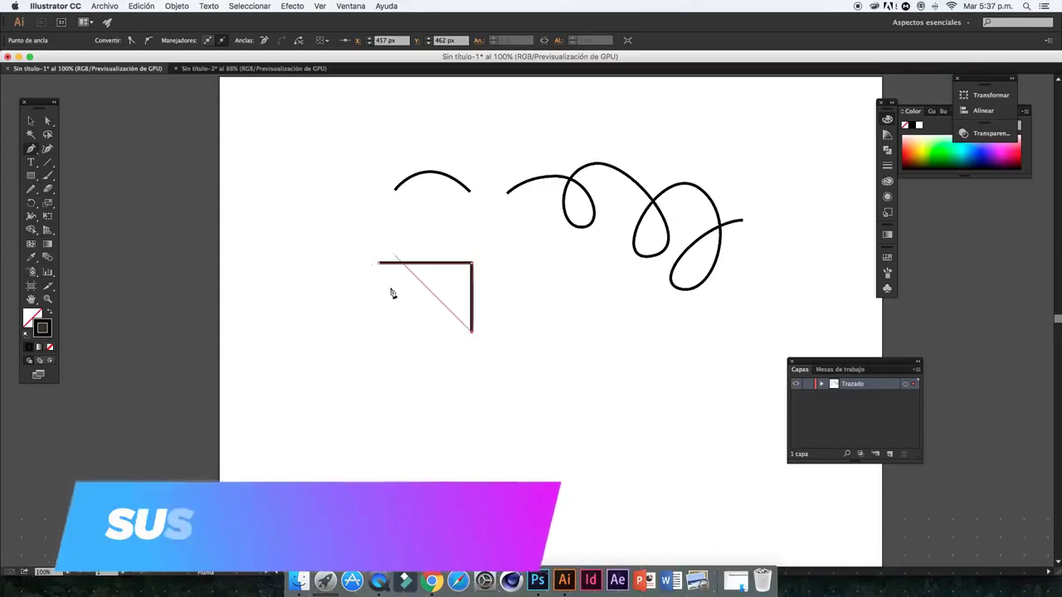
{"action": "left_click", "coordinate": [374, 331]}
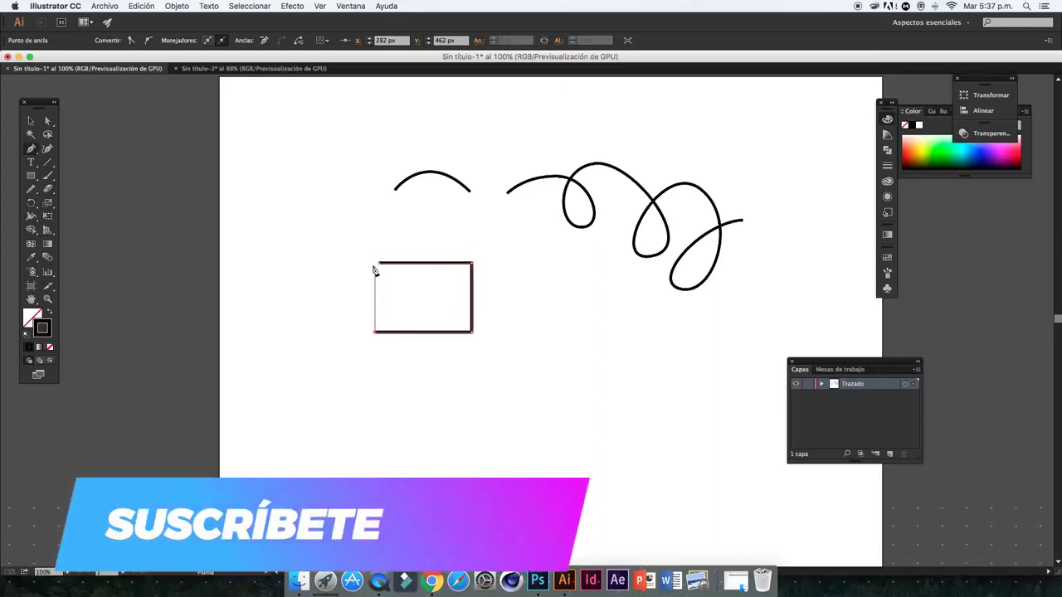
{"action": "key", "text": "ctrl+z"}
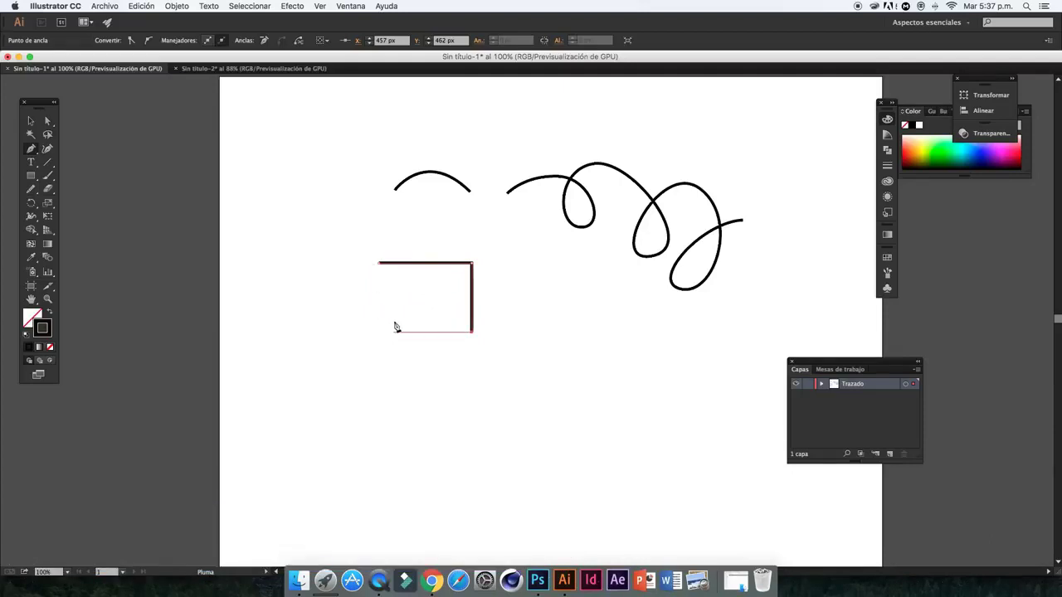
{"action": "left_click", "coordinate": [376, 332]}
{"action": "left_click", "coordinate": [379, 264]}
Undo the rectangle's left and bottom edges, leaving an open right-angle corner
{"action": "left_click", "coordinate": [31, 120]}
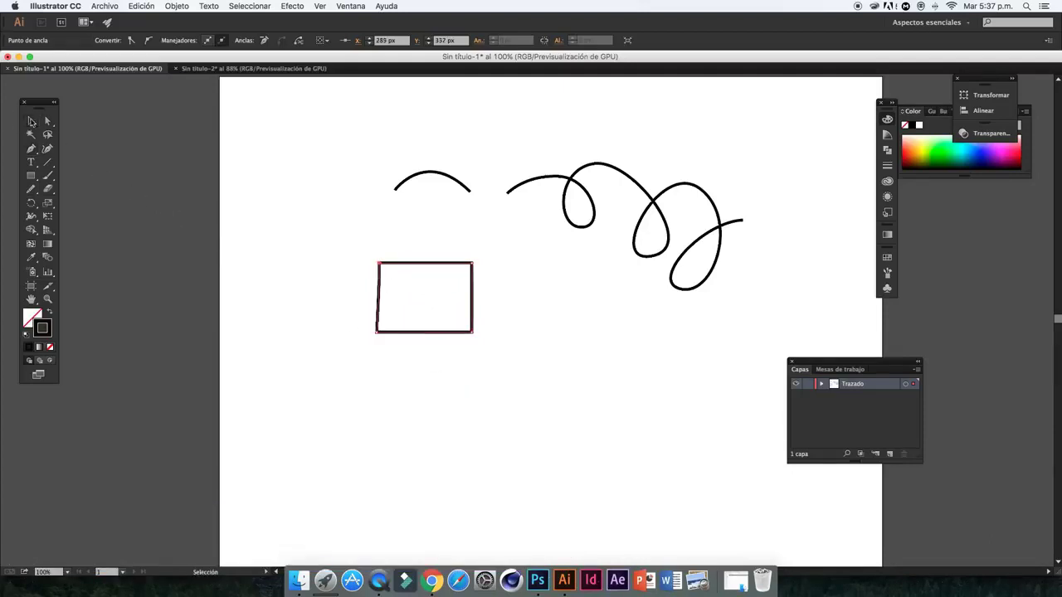
{"action": "left_click", "coordinate": [288, 252]}
{"action": "right_click", "coordinate": [290, 253]}
{"action": "left_click", "coordinate": [313, 260]}
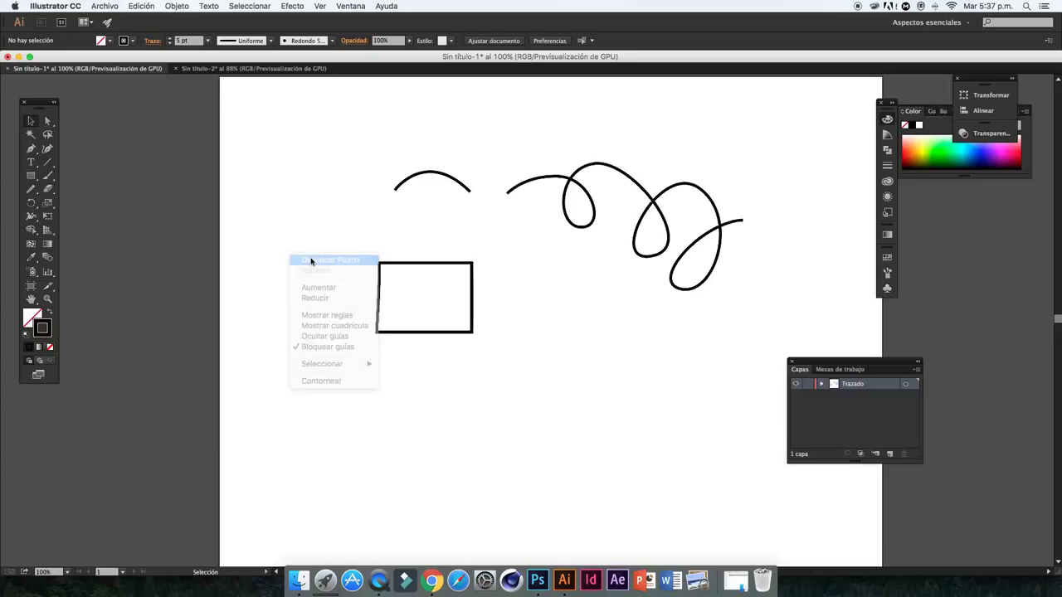
{"action": "right_click", "coordinate": [351, 289]}
{"action": "left_click", "coordinate": [379, 298]}
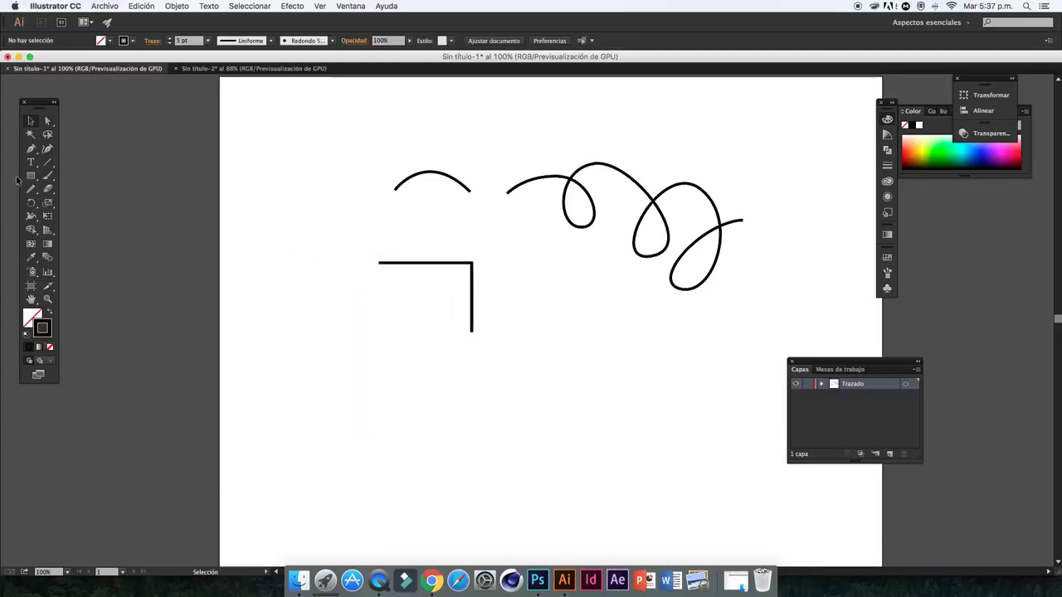
Pen-draw a closed, rounded leaf shape from curved anchors below the curl, then deselect it
{"action": "left_click", "coordinate": [31, 149]}
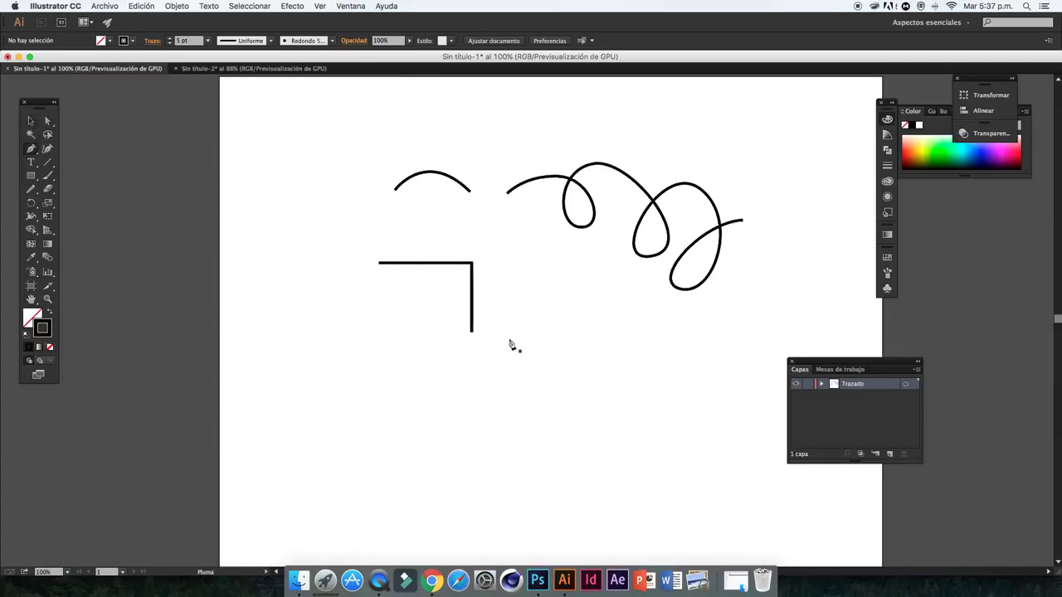
{"action": "left_click", "coordinate": [510, 337]}
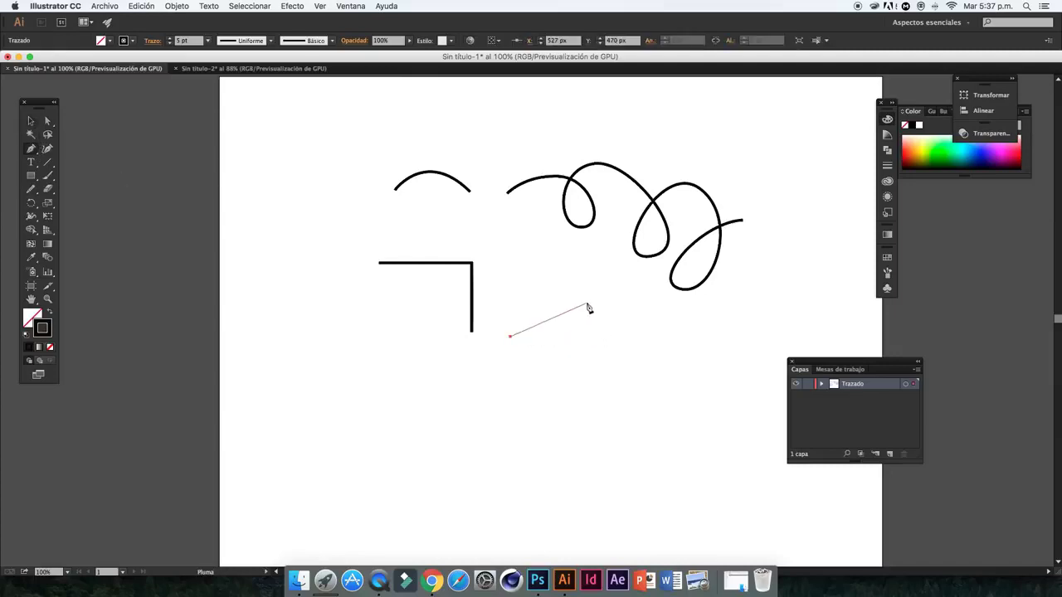
{"action": "left_click_drag", "start_coordinate": [600, 300], "coordinate": [672, 313]}
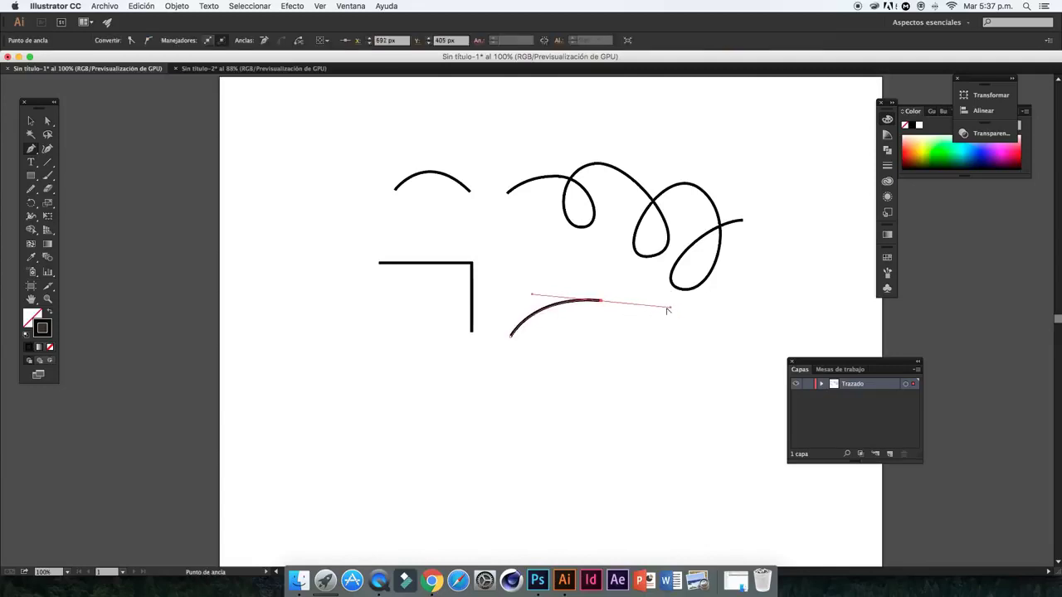
{"action": "left_click_drag", "start_coordinate": [671, 310], "coordinate": [603, 309]}
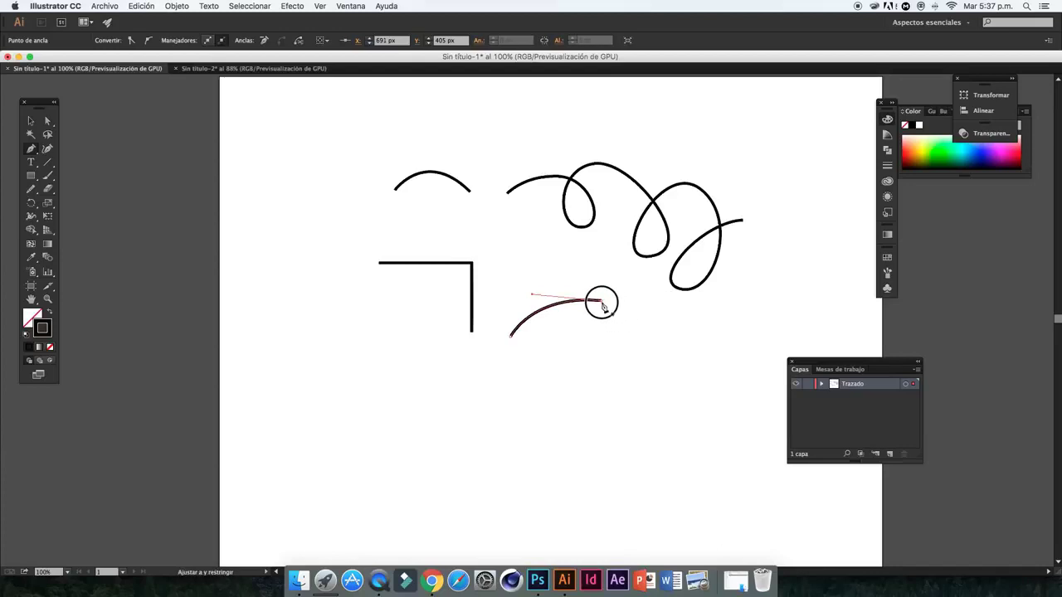
{"action": "left_click_drag", "start_coordinate": [603, 308], "coordinate": [603, 306]}
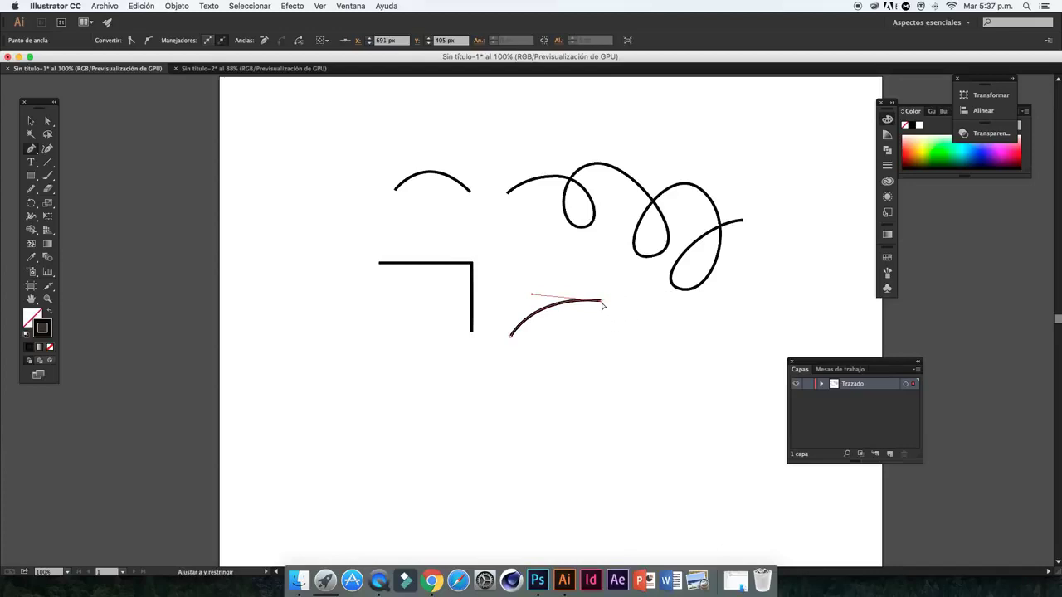
{"action": "left_click", "coordinate": [606, 352]}
{"action": "left_click_drag", "start_coordinate": [606, 352], "coordinate": [561, 376]}
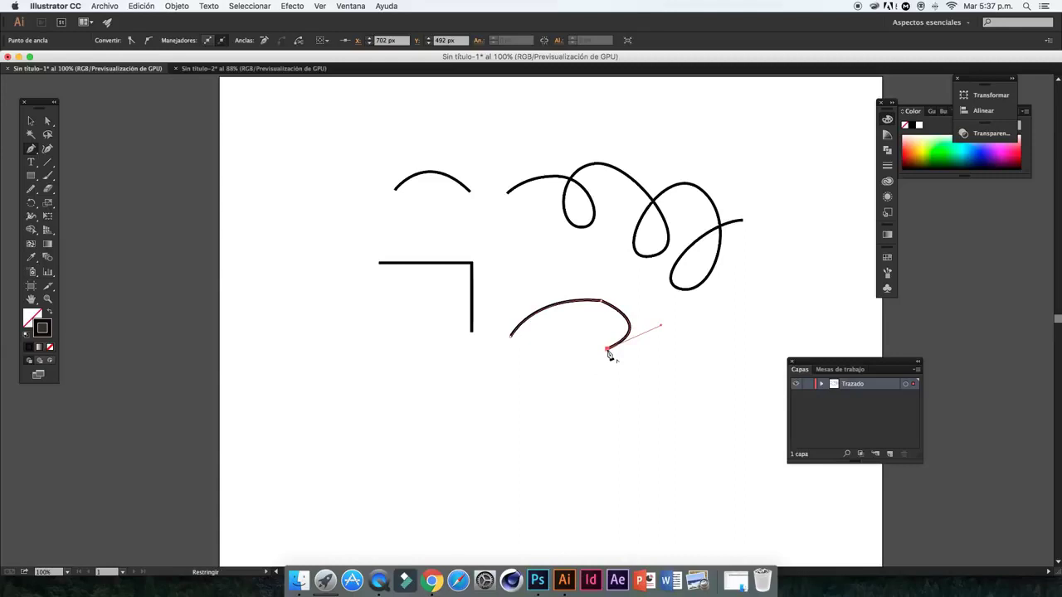
{"action": "left_click_drag", "start_coordinate": [609, 350], "coordinate": [562, 367]}
{"action": "left_click_drag", "start_coordinate": [511, 335], "coordinate": [449, 264]}
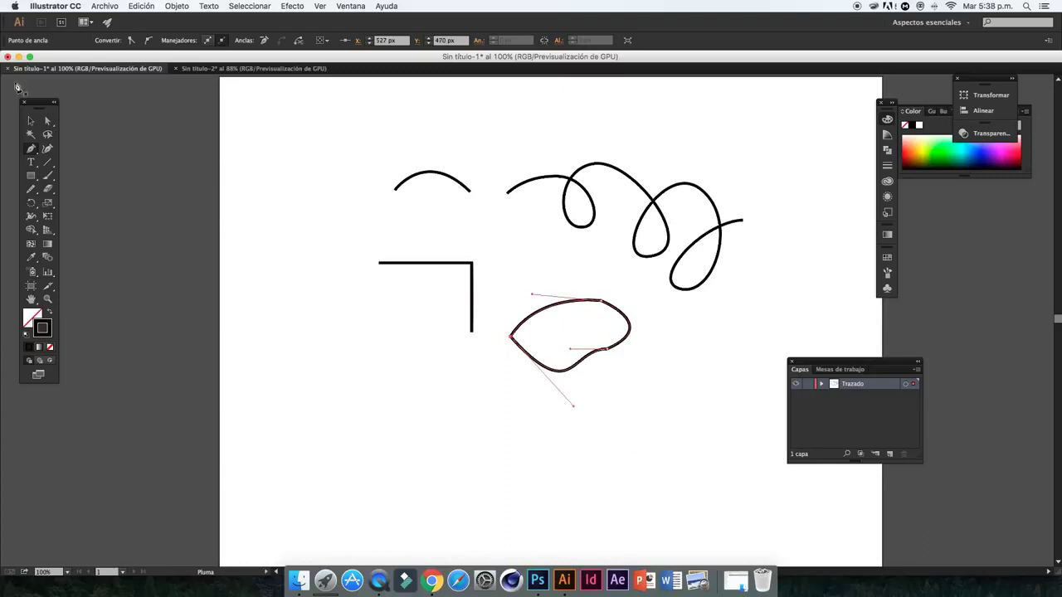
{"action": "left_click", "coordinate": [30, 120]}
{"action": "left_click", "coordinate": [267, 268]}
{"action": "left_click", "coordinate": [31, 149]}
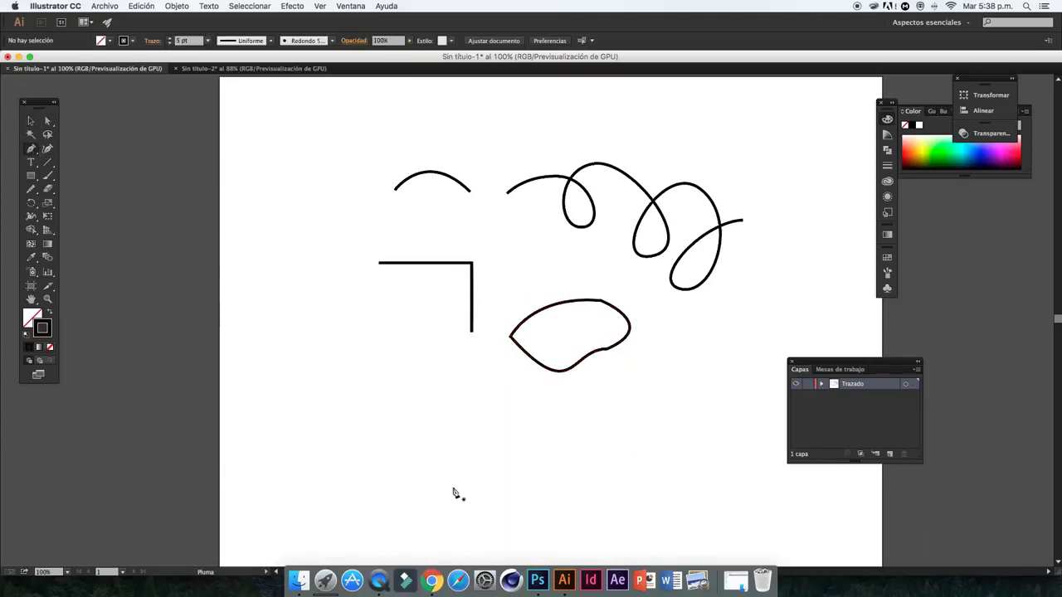
Pen-draw a four-anchor round closed shape in the lower left, then deselect it
{"action": "scroll", "coordinate": [372, 412], "scroll_direction": "down", "scroll_amount": 2}
{"action": "left_click", "coordinate": [365, 408]}
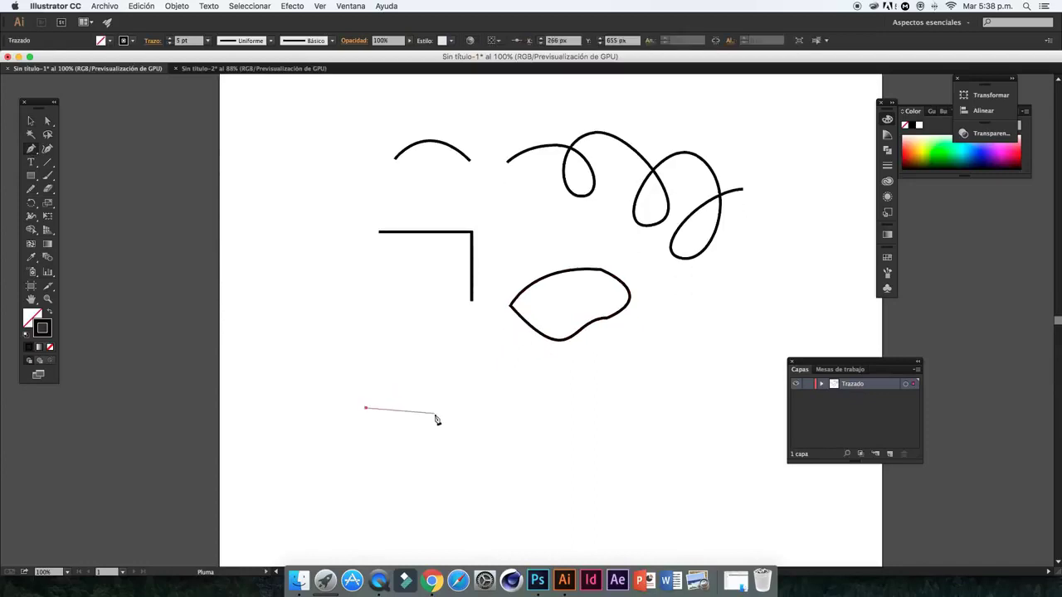
{"action": "left_click", "coordinate": [428, 368]}
{"action": "left_click_drag", "start_coordinate": [428, 368], "coordinate": [484, 370]}
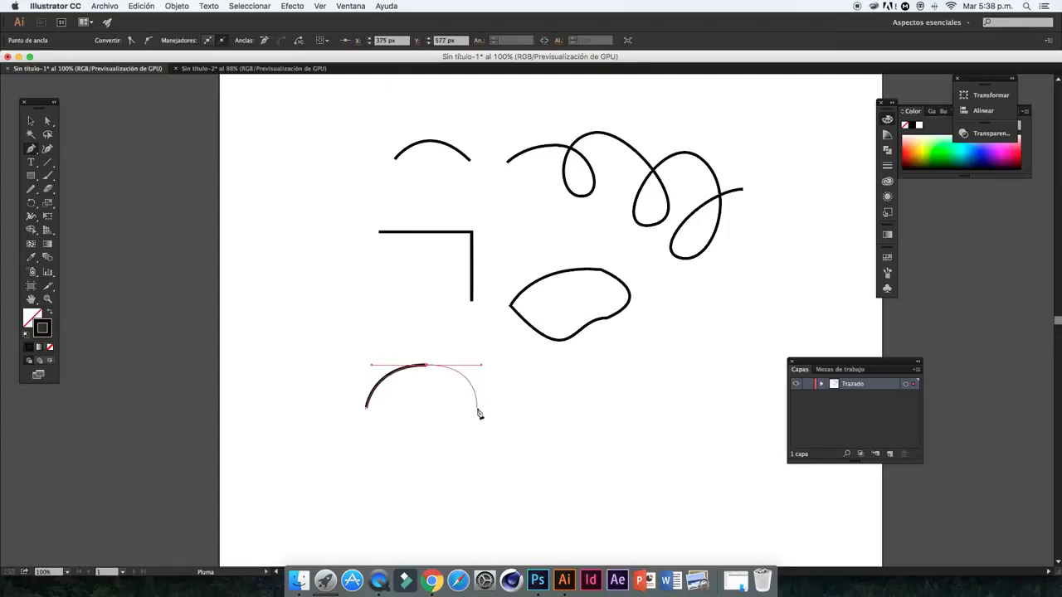
{"action": "left_click", "coordinate": [478, 409]}
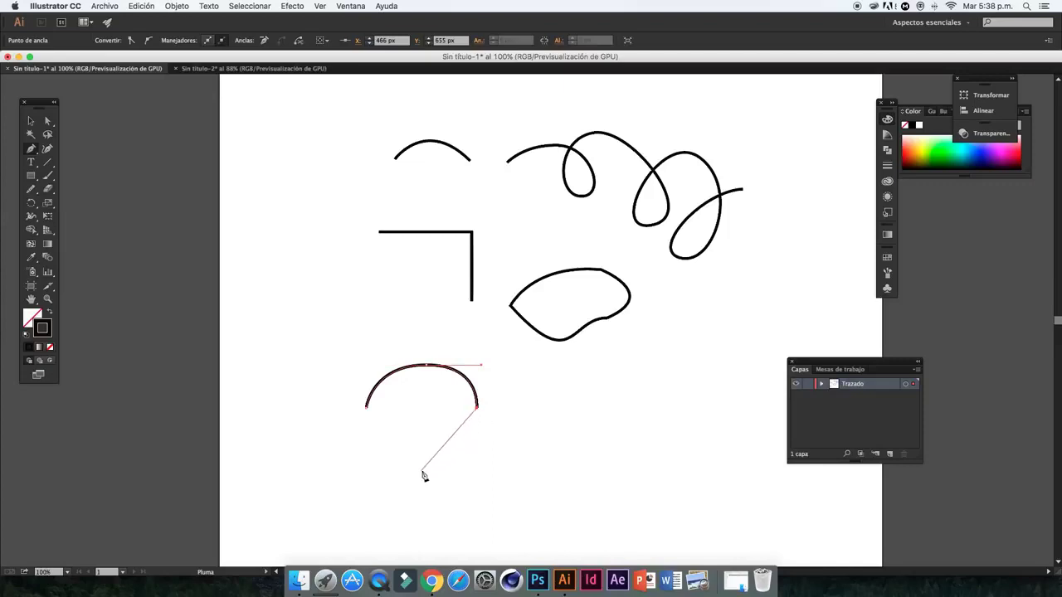
{"action": "left_click_drag", "start_coordinate": [422, 472], "coordinate": [363, 462]}
{"action": "left_click", "coordinate": [367, 412]}
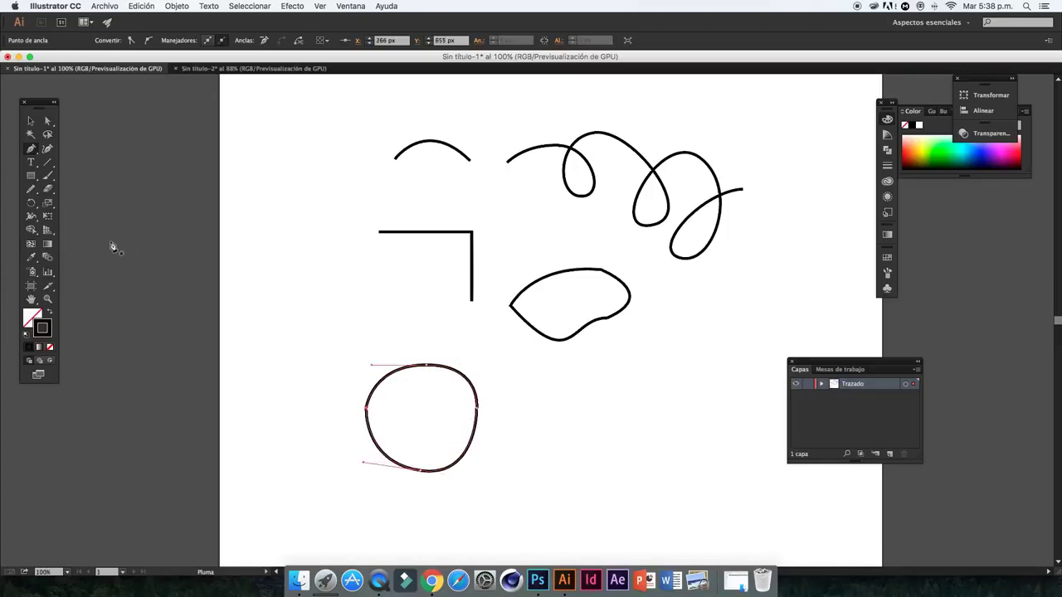
{"action": "left_click", "coordinate": [30, 120]}
{"action": "left_click", "coordinate": [225, 291]}
{"action": "scroll", "coordinate": [421, 408], "scroll_direction": "down", "scroll_amount": 3}
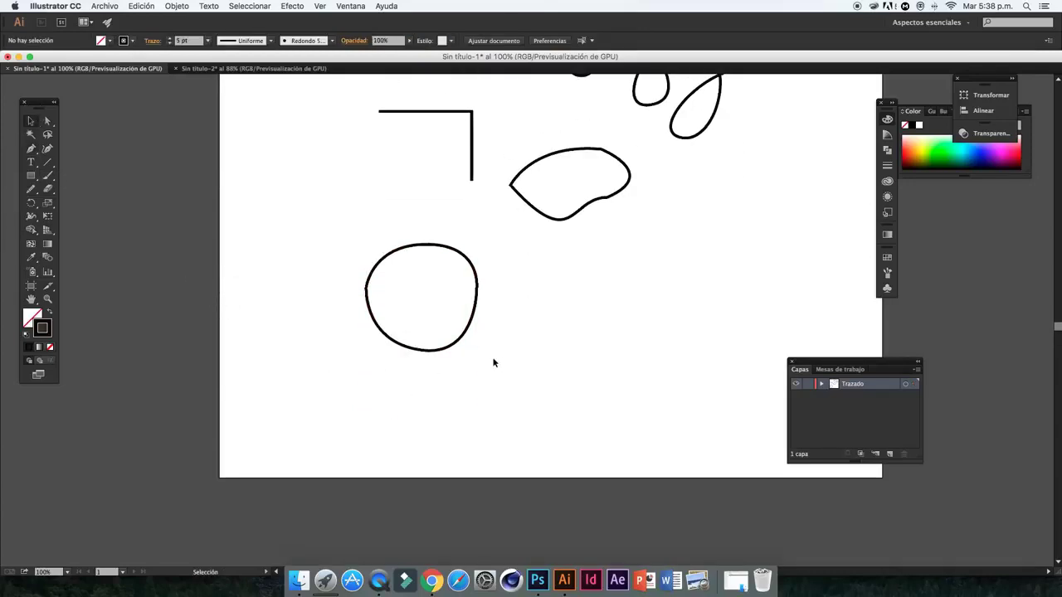
{"action": "scroll", "coordinate": [493, 362], "scroll_direction": "up", "scroll_amount": 3}
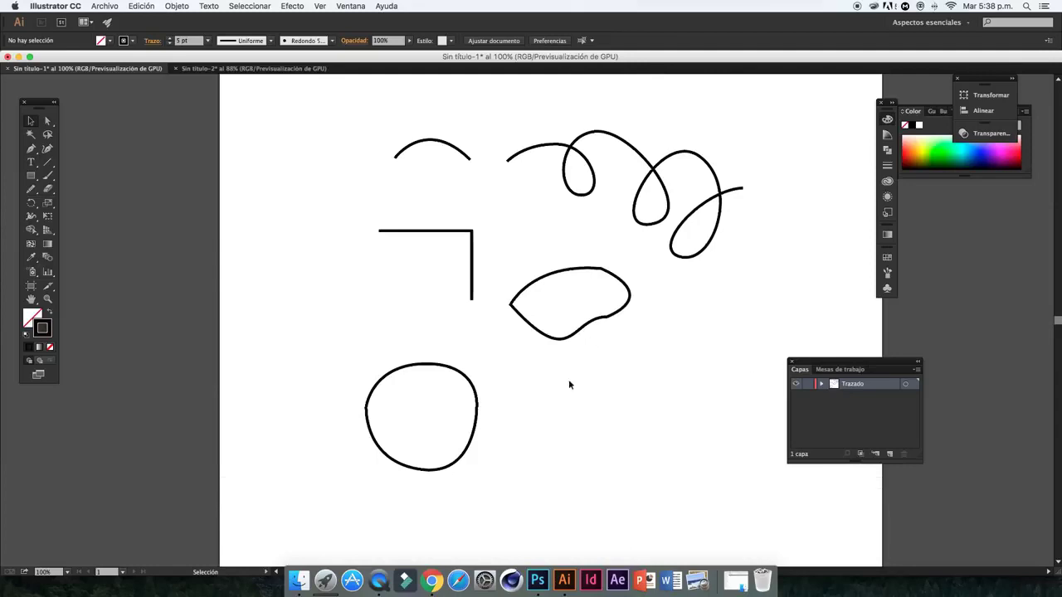
{"action": "scroll", "coordinate": [431, 379], "scroll_direction": "right", "scroll_amount": 1}
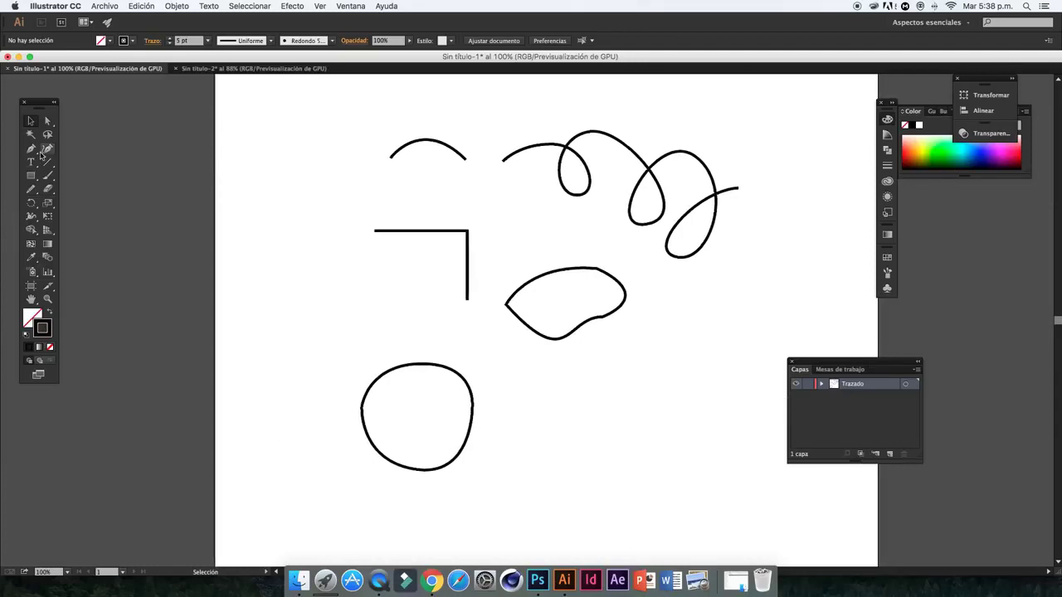
Pen-draw a closed looped shape to the right of the circle
{"action": "left_click", "coordinate": [31, 148]}
{"action": "scroll", "coordinate": [404, 368], "scroll_direction": "right", "scroll_amount": 3}
{"action": "left_click", "coordinate": [432, 398]}
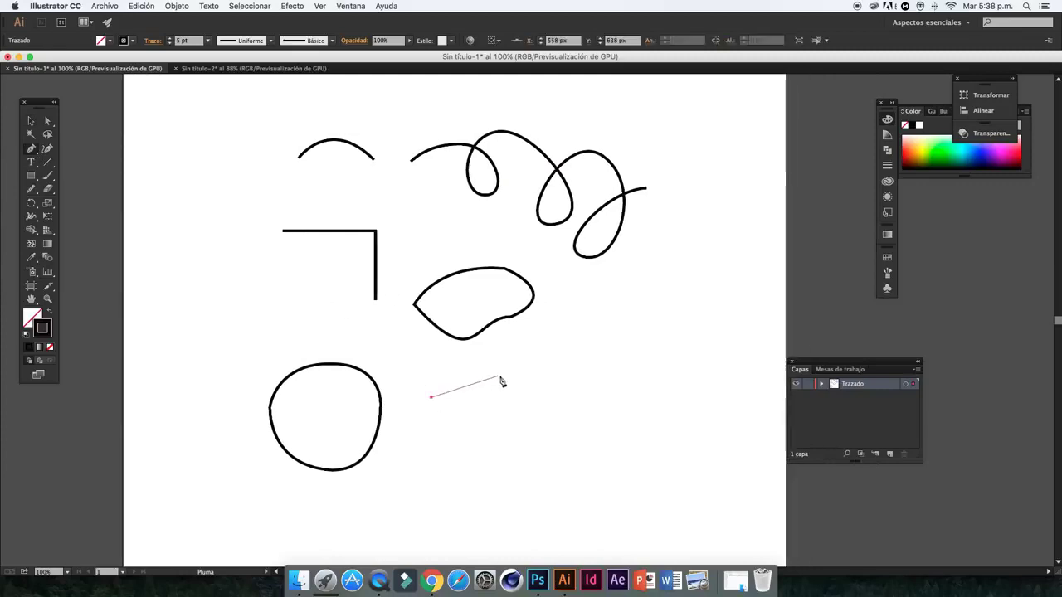
{"action": "mouse_move", "coordinate": [514, 375]}
{"action": "left_mouse_down"}
{"action": "mouse_move", "coordinate": [555, 395]}
{"action": "mouse_move", "coordinate": [605, 446]}
{"action": "left_mouse_up"}
{"action": "left_click_drag", "start_coordinate": [478, 498], "coordinate": [407, 455]}
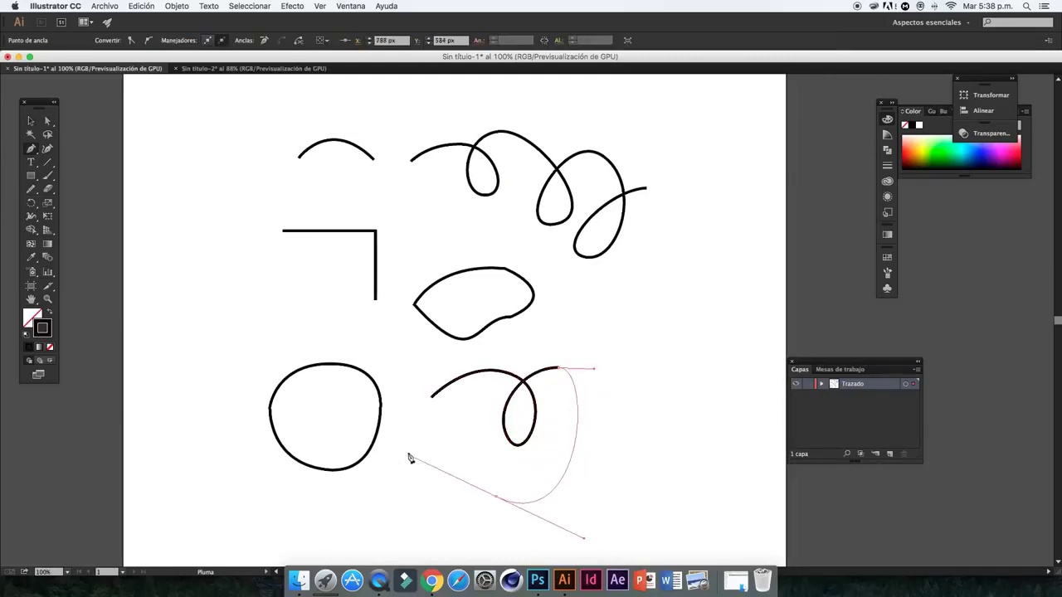
{"action": "left_click_drag", "start_coordinate": [432, 397], "coordinate": [432, 407]}
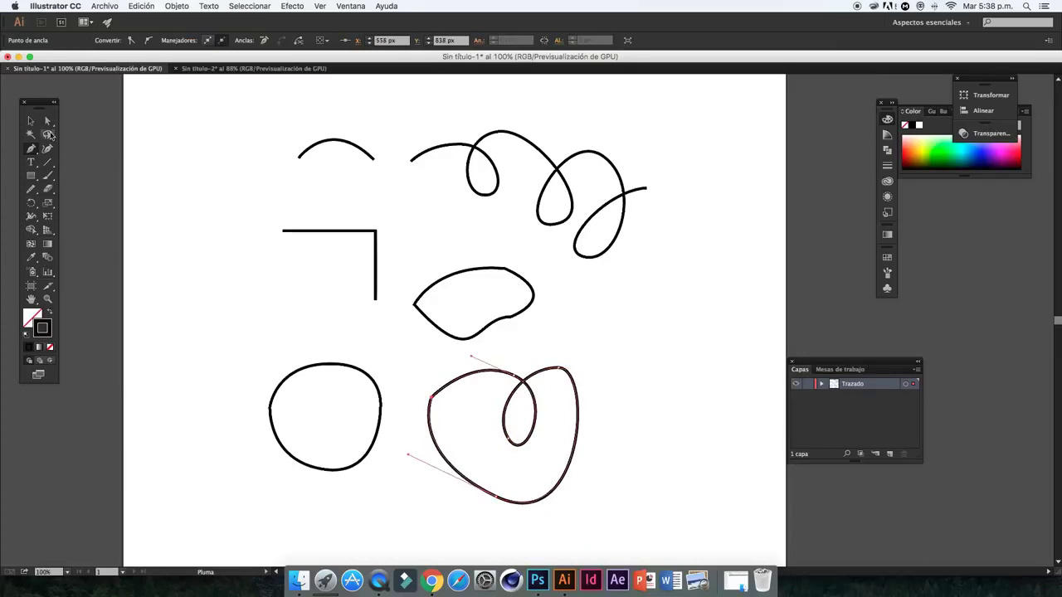
Swap fill and stroke on the looped shape and the top arc, making both solid black
{"action": "left_click", "coordinate": [30, 121]}
{"action": "left_click", "coordinate": [610, 353]}
{"action": "left_click", "coordinate": [579, 413]}
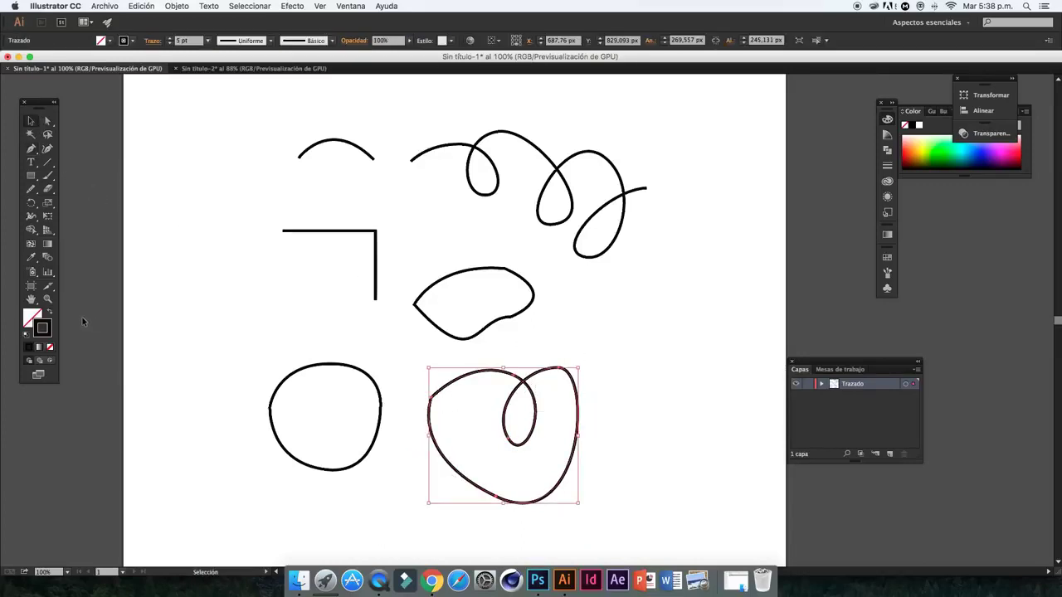
{"action": "left_click", "coordinate": [50, 313]}
{"action": "left_click", "coordinate": [195, 325]}
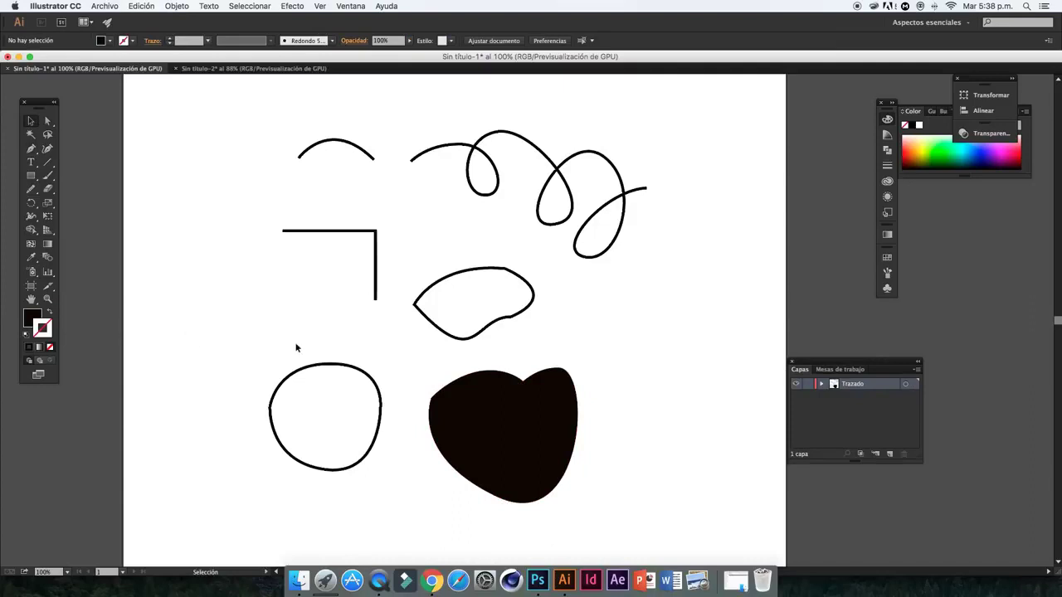
{"action": "left_click", "coordinate": [366, 156]}
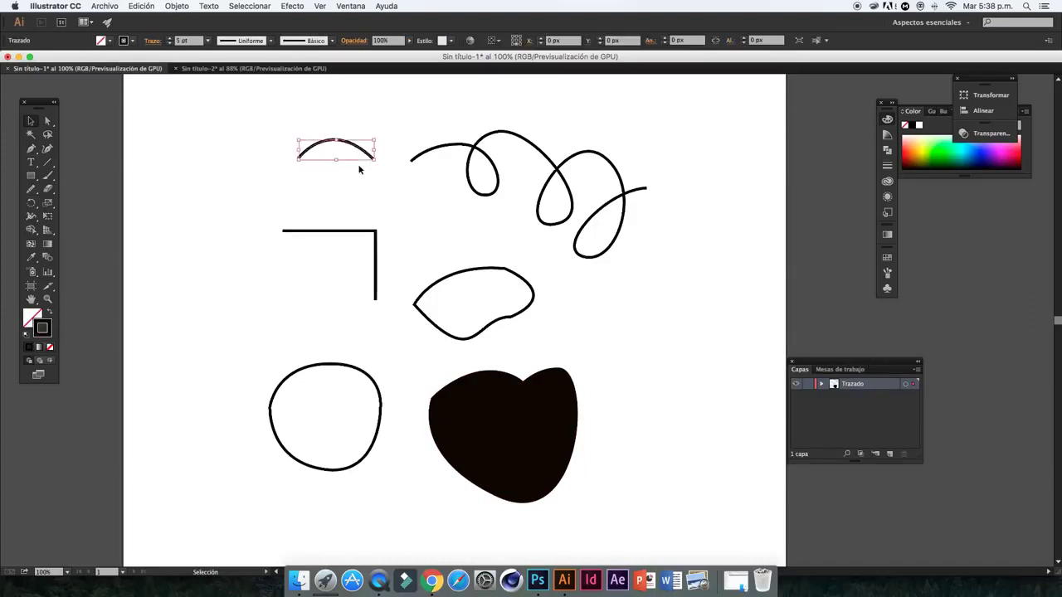
{"action": "left_click", "coordinate": [50, 313]}
{"action": "left_click", "coordinate": [207, 301]}
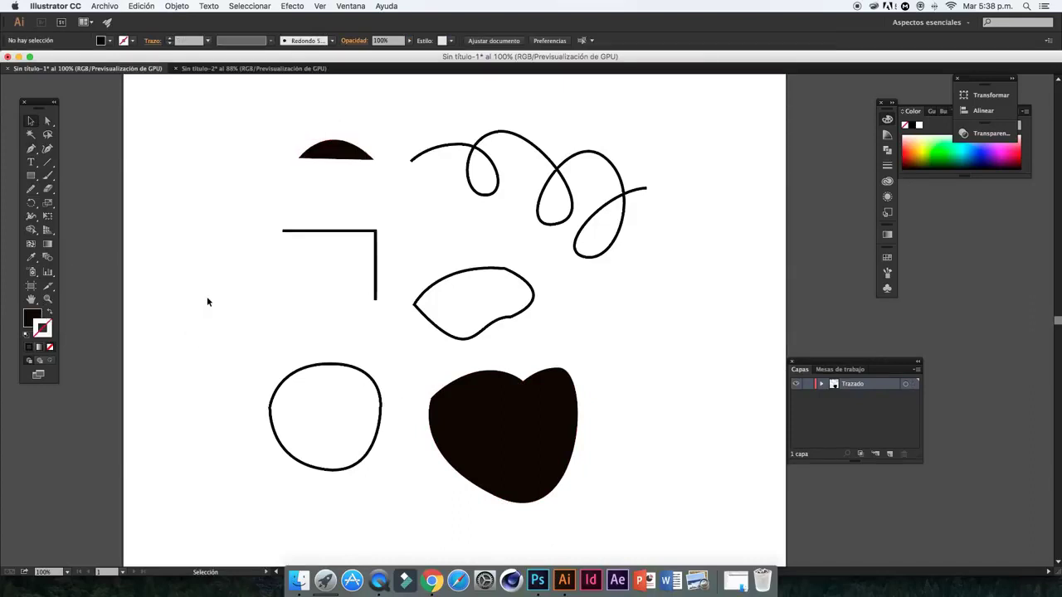
{"action": "left_click", "coordinate": [300, 154]}
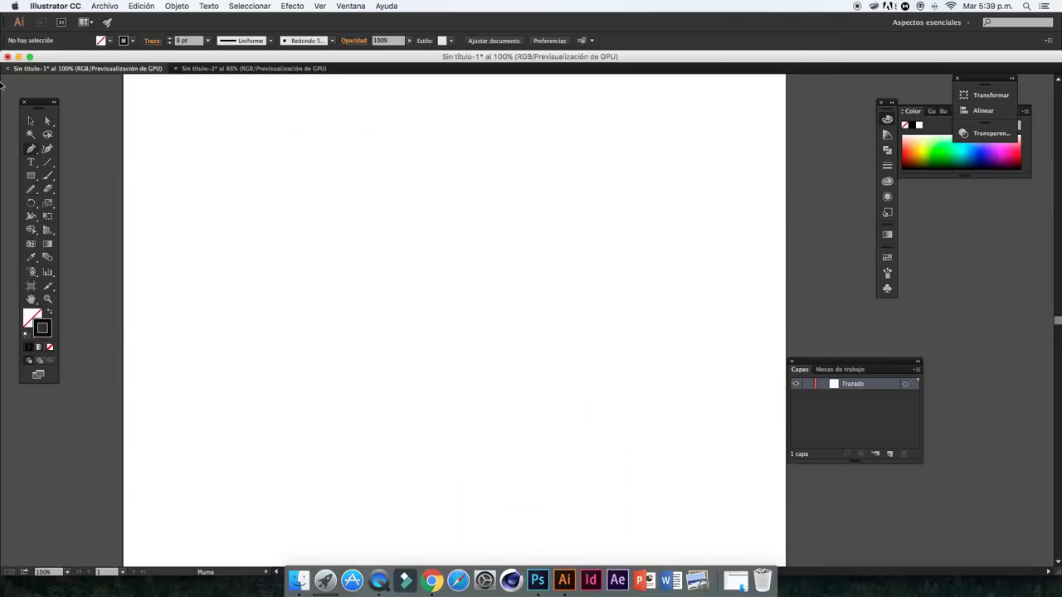
Switch to the Sin título-2 document, view it at 100%, and select the chef image
{"action": "left_click", "coordinate": [26, 122]}
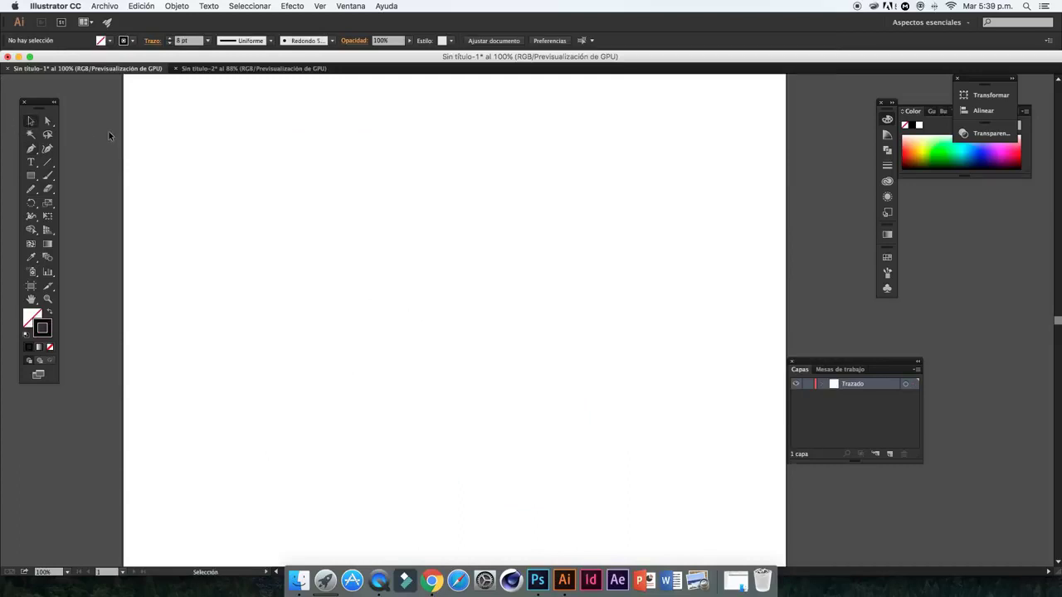
{"action": "left_click", "coordinate": [195, 69]}
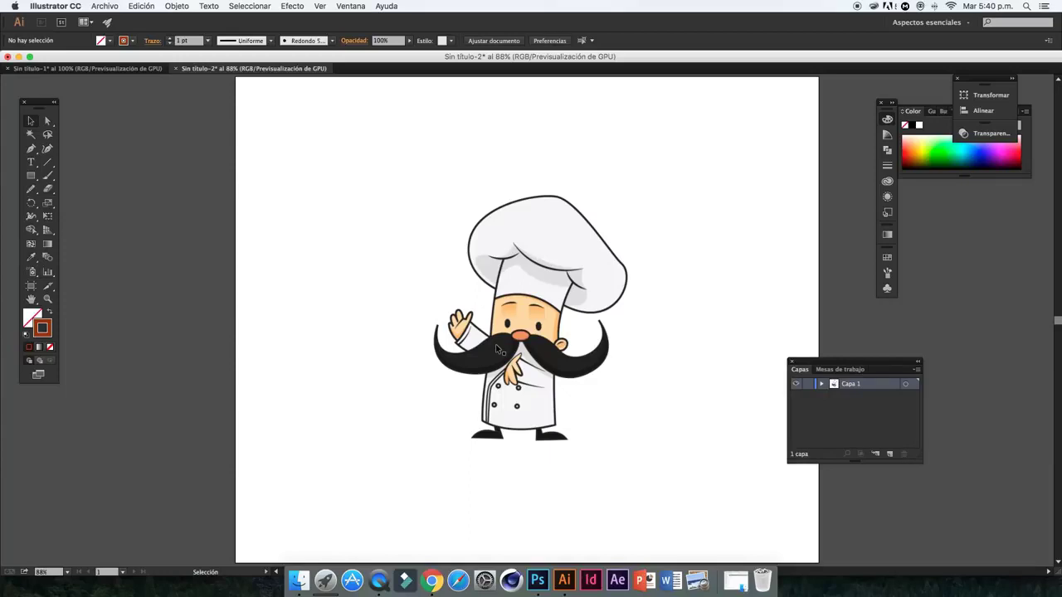
{"action": "scroll", "coordinate": [486, 343], "scroll_direction": "right", "scroll_amount": 2}
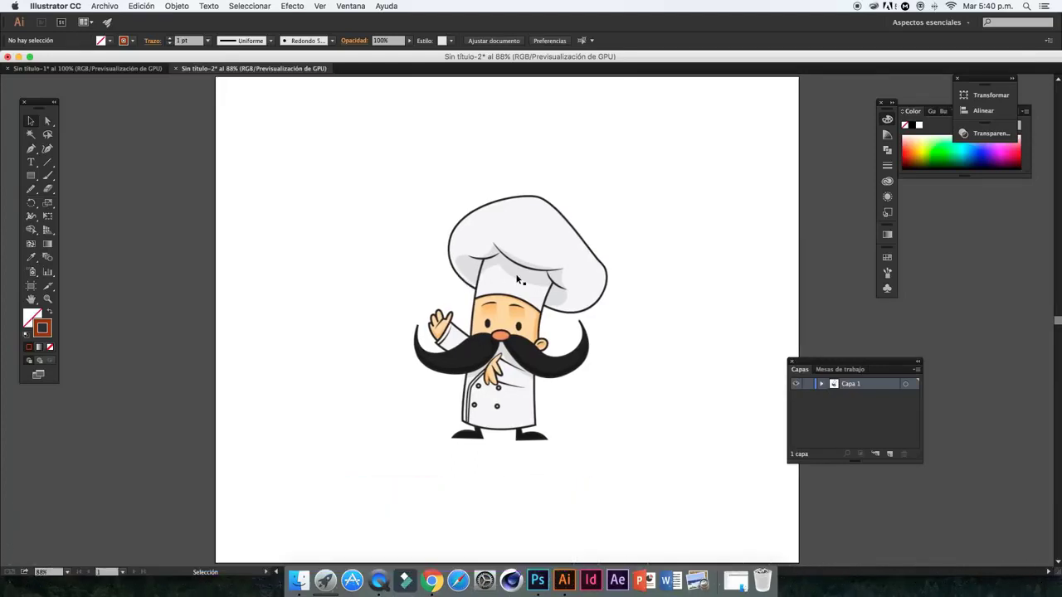
{"action": "scroll", "coordinate": [470, 340], "scroll_direction": "right", "scroll_amount": 2}
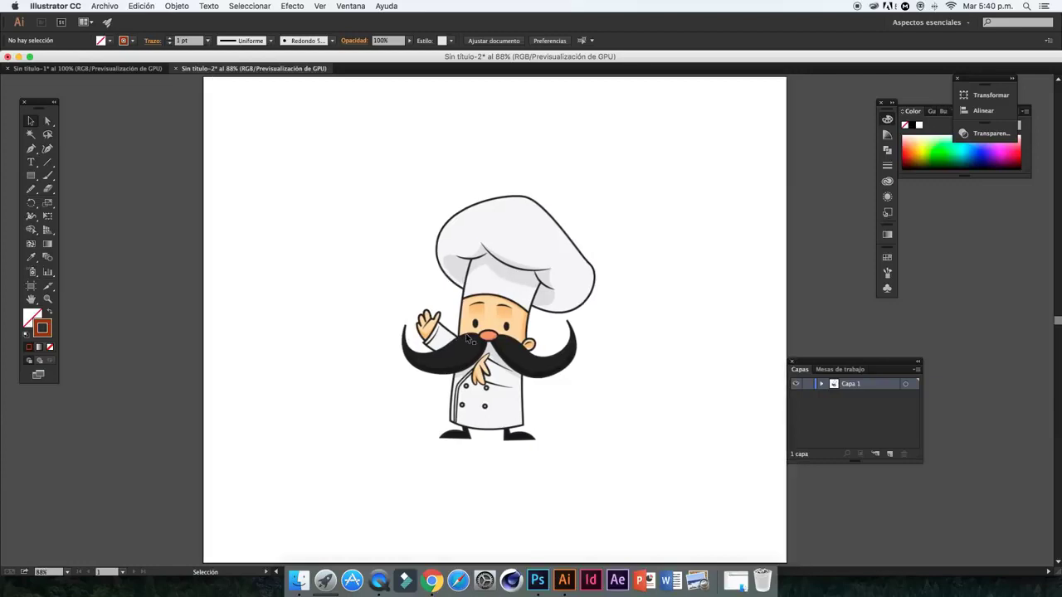
{"action": "key", "text": "ctrl+1"}
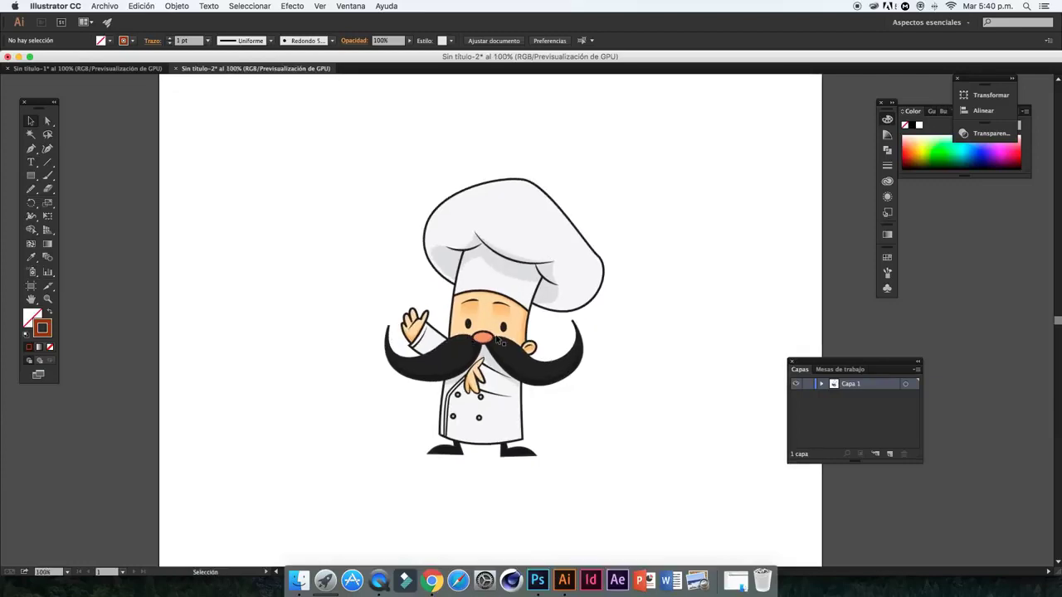
{"action": "left_click", "coordinate": [503, 316]}
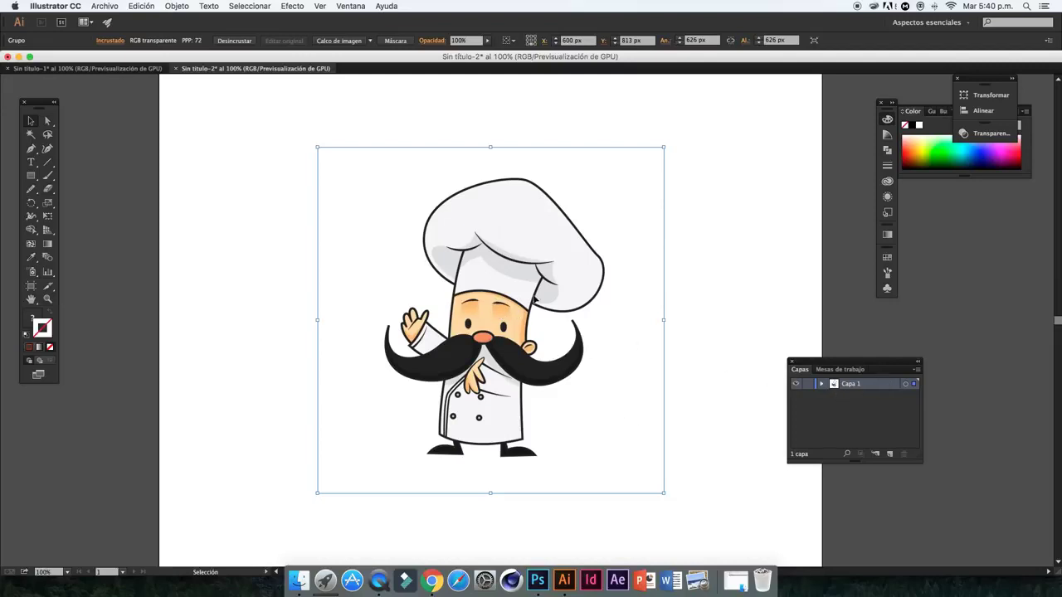
Make layer Capa 1 a dimmed template (Plantilla) in its layer options
{"action": "double_click", "coordinate": [884, 385]}
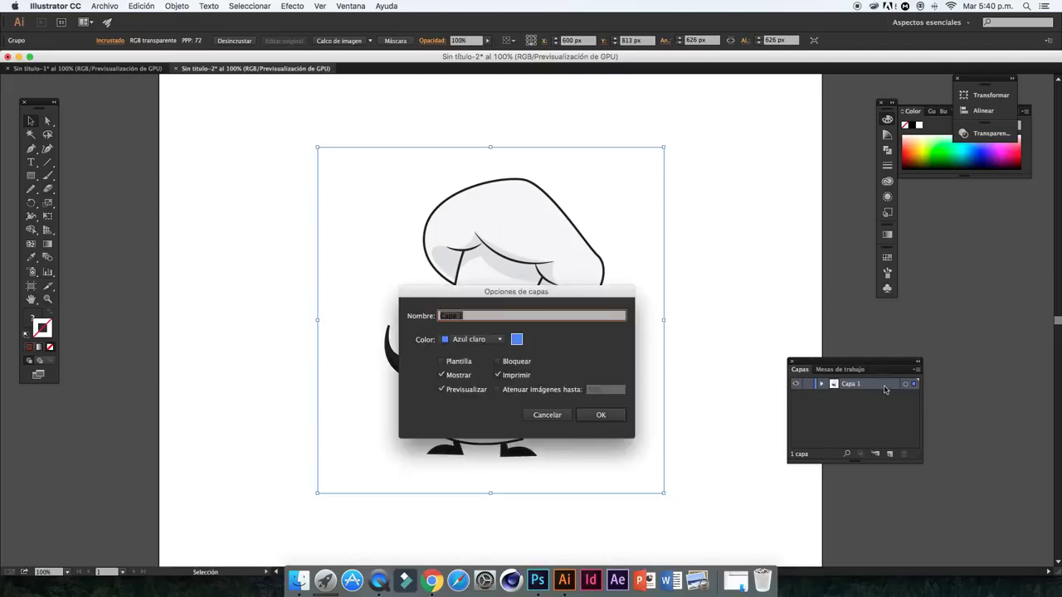
{"action": "left_click", "coordinate": [441, 362]}
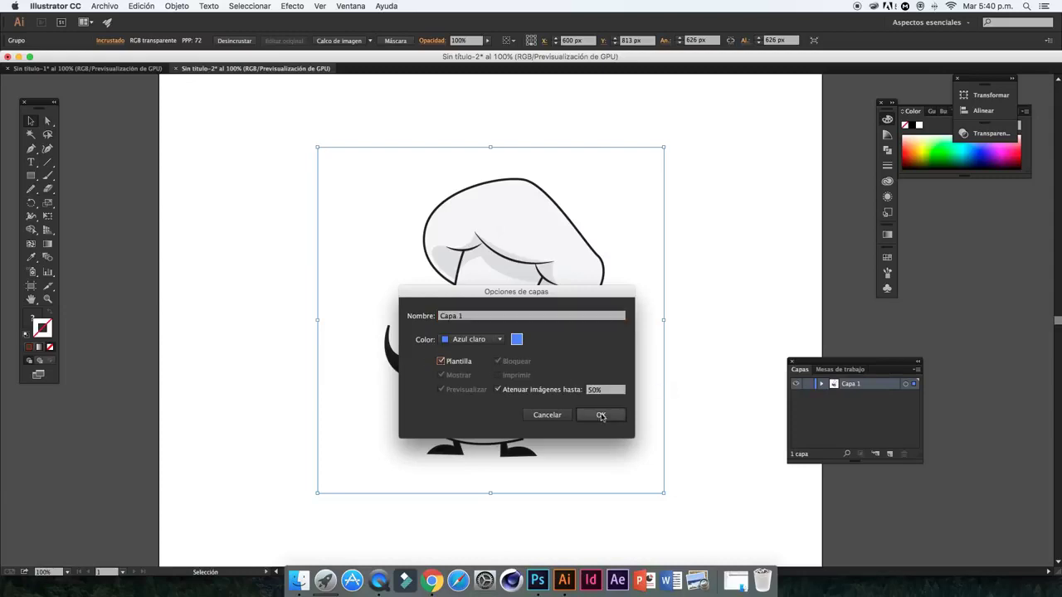
{"action": "left_click", "coordinate": [603, 414]}
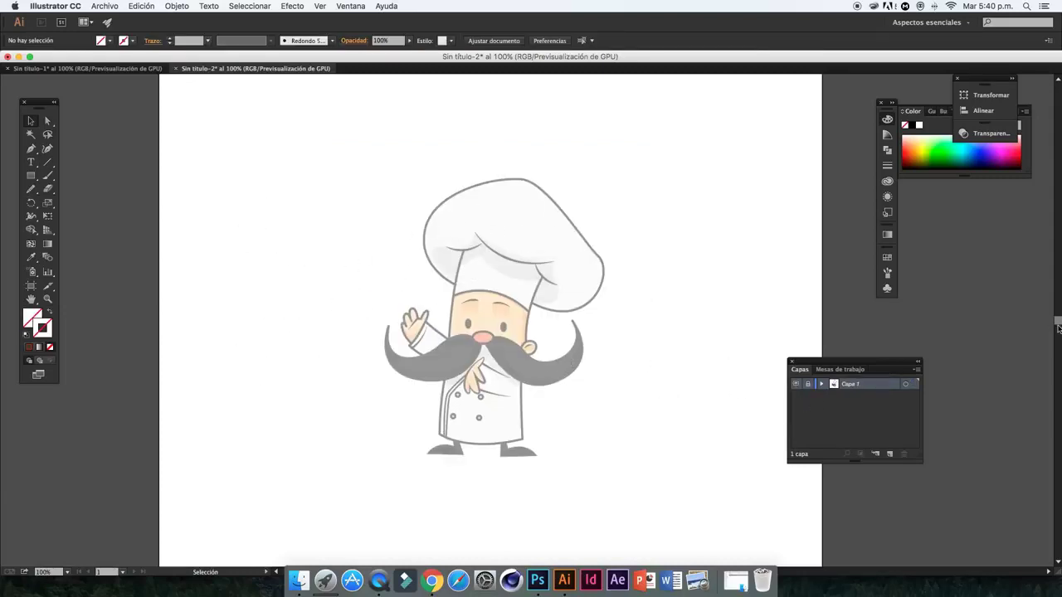
Add a new layer named Trazado above the template layer
{"action": "left_click", "coordinate": [917, 369]}
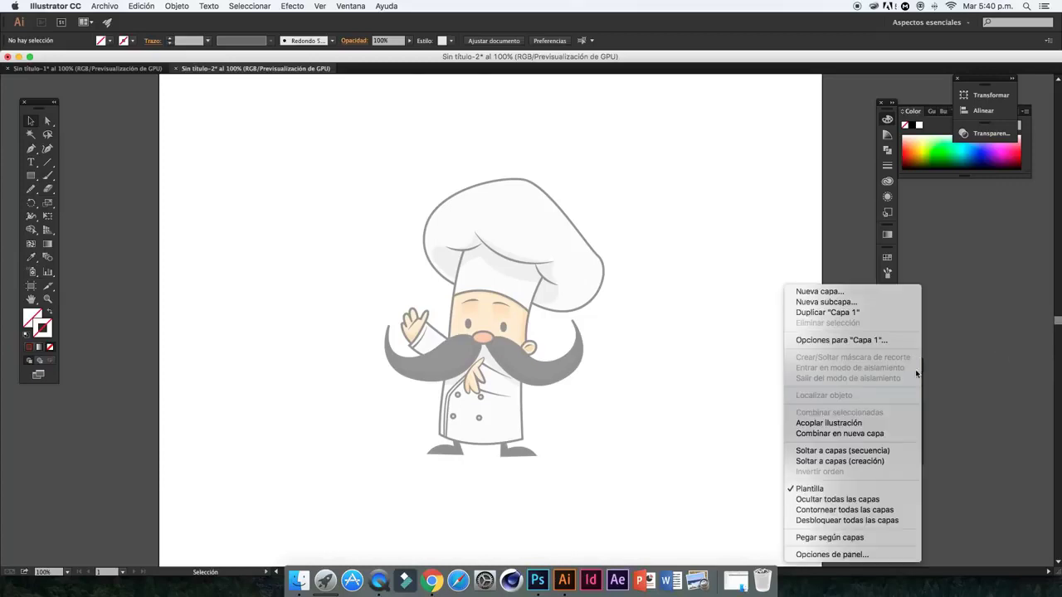
{"action": "left_click", "coordinate": [868, 295]}
{"action": "type", "text": "Trazado"}
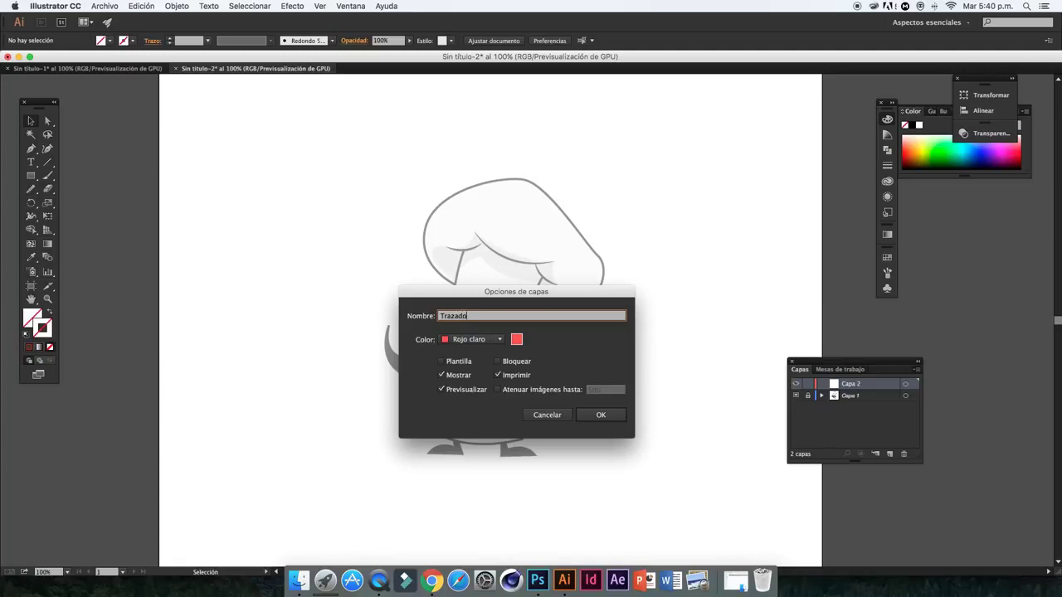
{"action": "key", "text": "Return"}
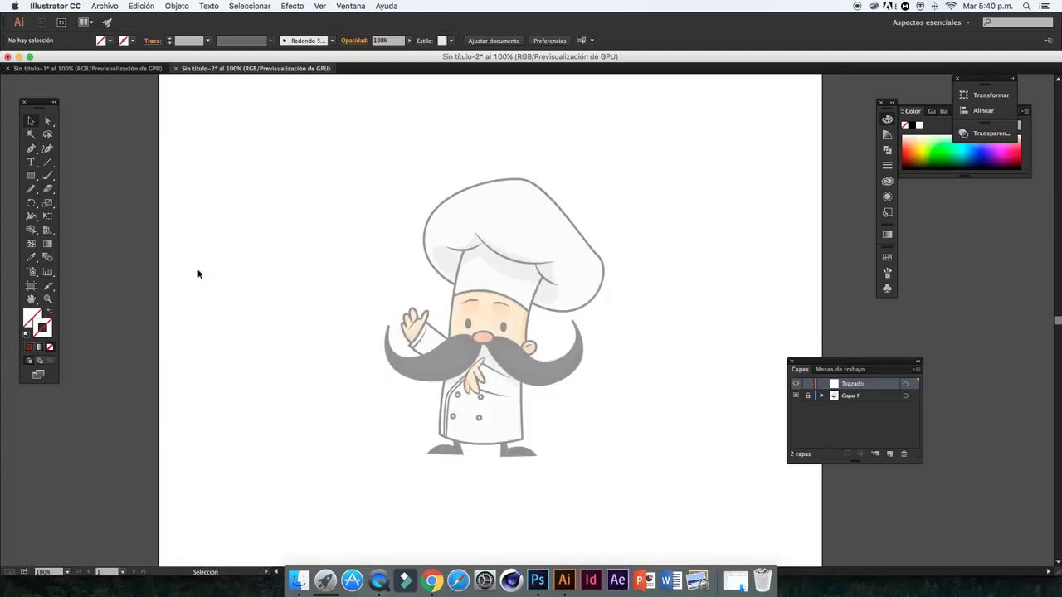
{"action": "key", "text": "p"}
{"action": "key", "text": "ctrl+plus"}
At 300% zoom, trace the hat's left edge from brim to moustache with a curved path
{"action": "scroll", "coordinate": [478, 315], "scroll_direction": "down", "scroll_amount": 1}
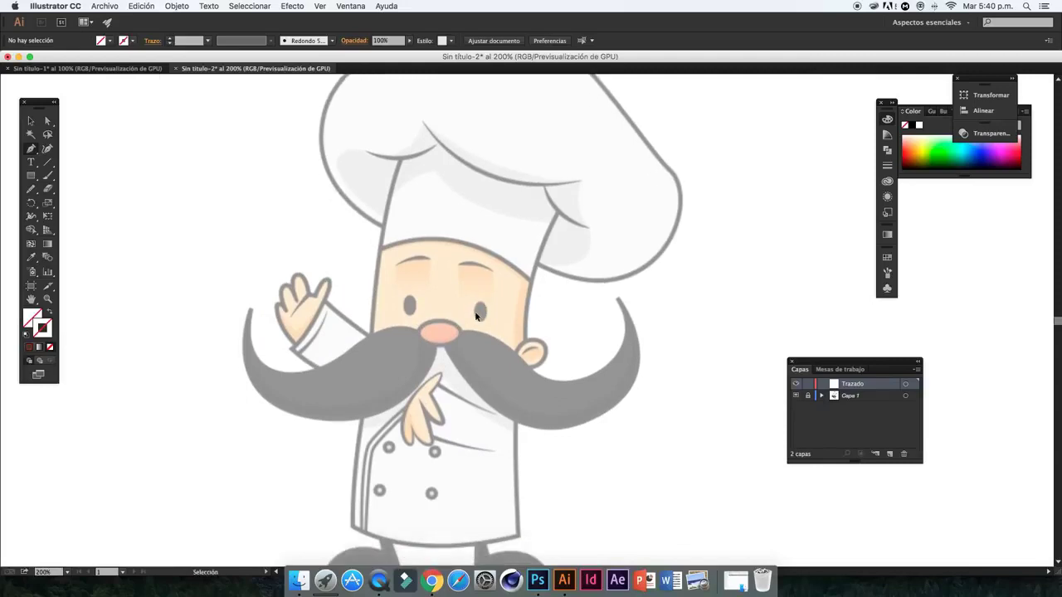
{"action": "key", "text": "ctrl+plus"}
{"action": "scroll", "coordinate": [454, 327], "scroll_direction": "up", "scroll_amount": 2}
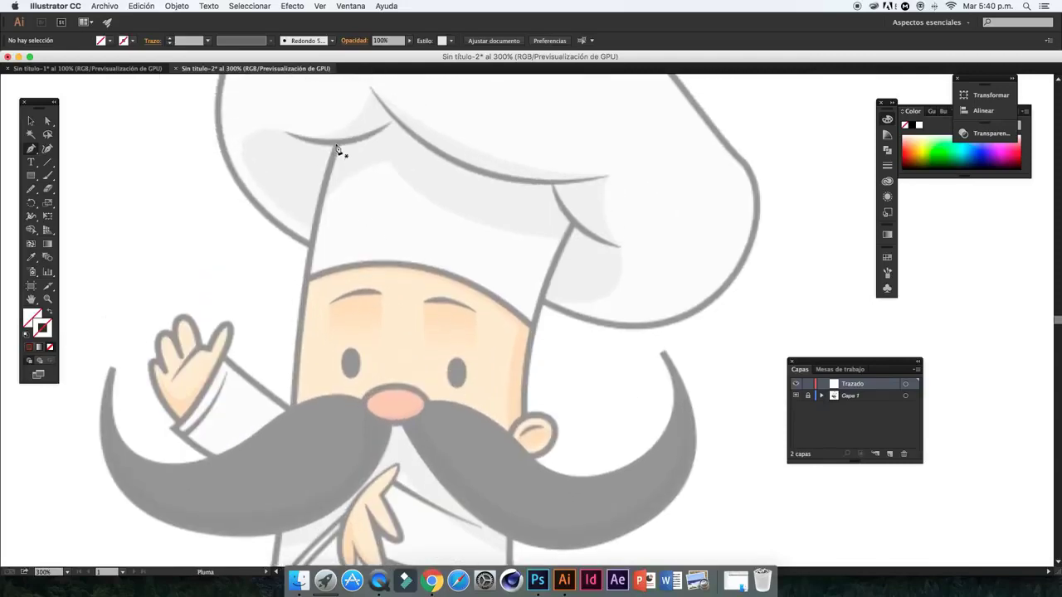
{"action": "left_click", "coordinate": [336, 147]}
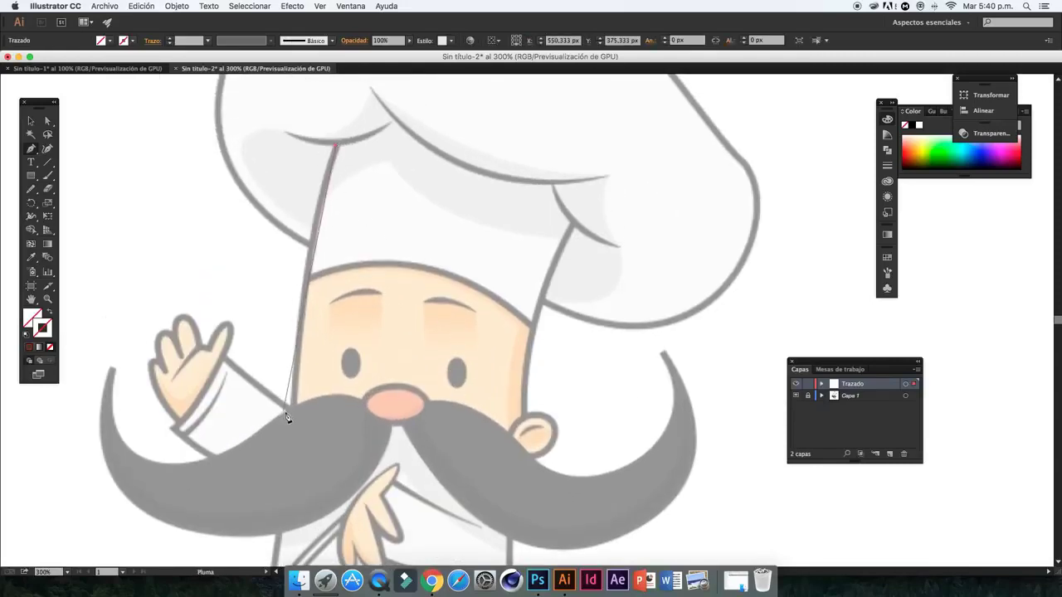
{"action": "left_click_drag", "start_coordinate": [293, 408], "coordinate": [302, 495]}
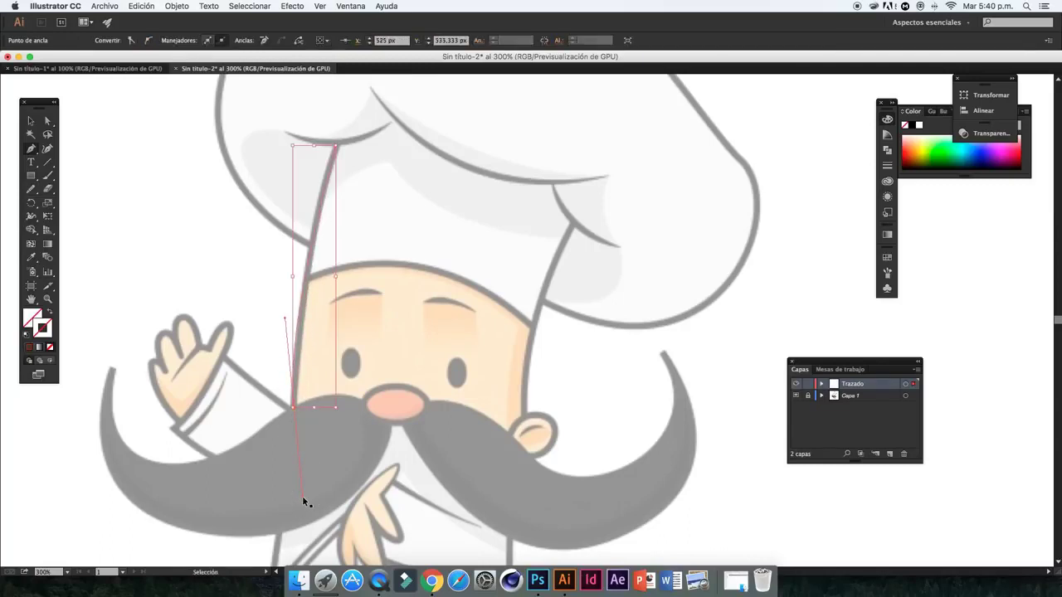
{"action": "left_click", "coordinate": [302, 409]}
{"action": "left_click", "coordinate": [371, 190], "text": "super"}
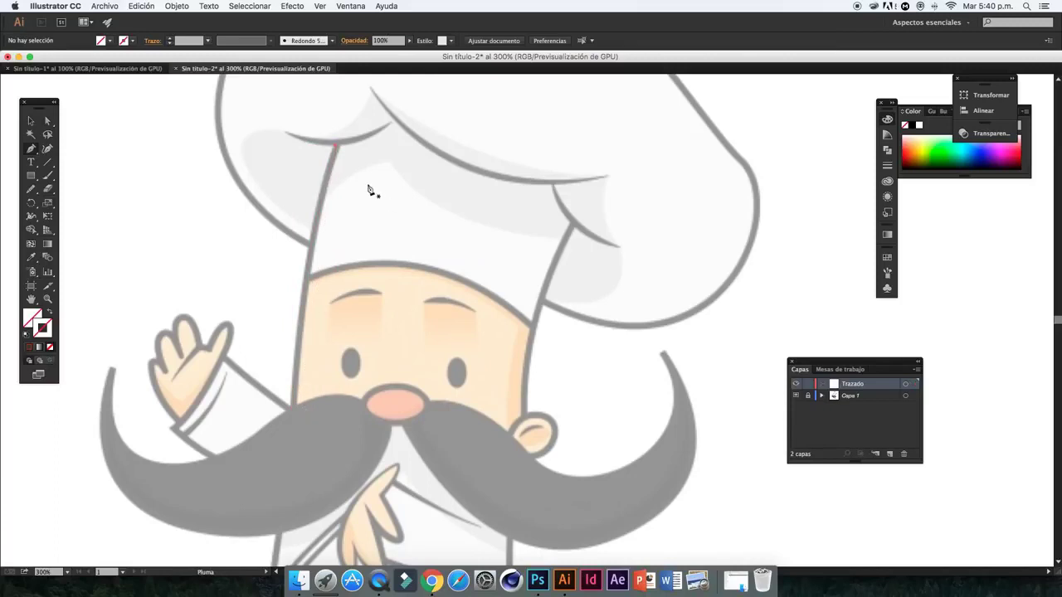
{"action": "left_click", "coordinate": [294, 407]}
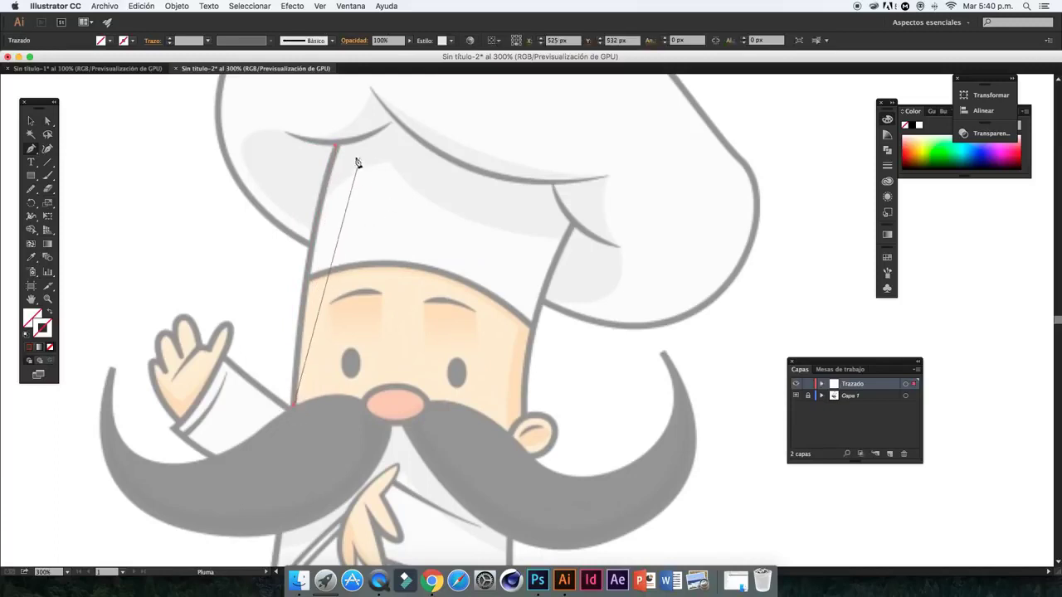
{"action": "mouse_move", "coordinate": [338, 148]}
{"action": "left_mouse_down"}
{"action": "mouse_move", "coordinate": [369, 112]}
{"action": "mouse_move", "coordinate": [375, 135]}
{"action": "left_mouse_up"}
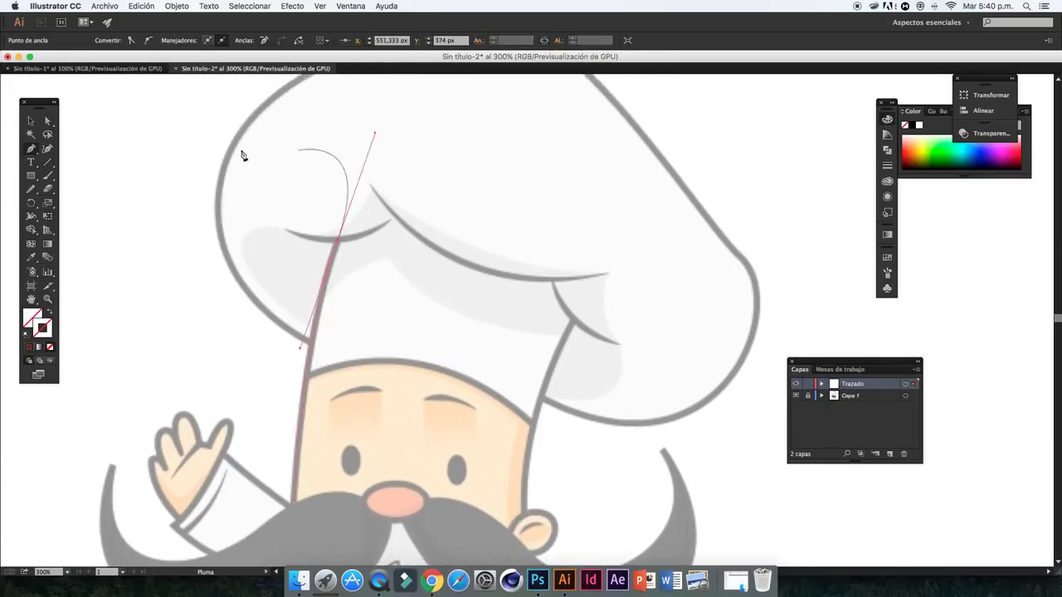
Give the traced line a near-black stroke with 3 pt weight
{"action": "left_click", "coordinate": [31, 121]}
{"action": "double_click", "coordinate": [46, 330]}
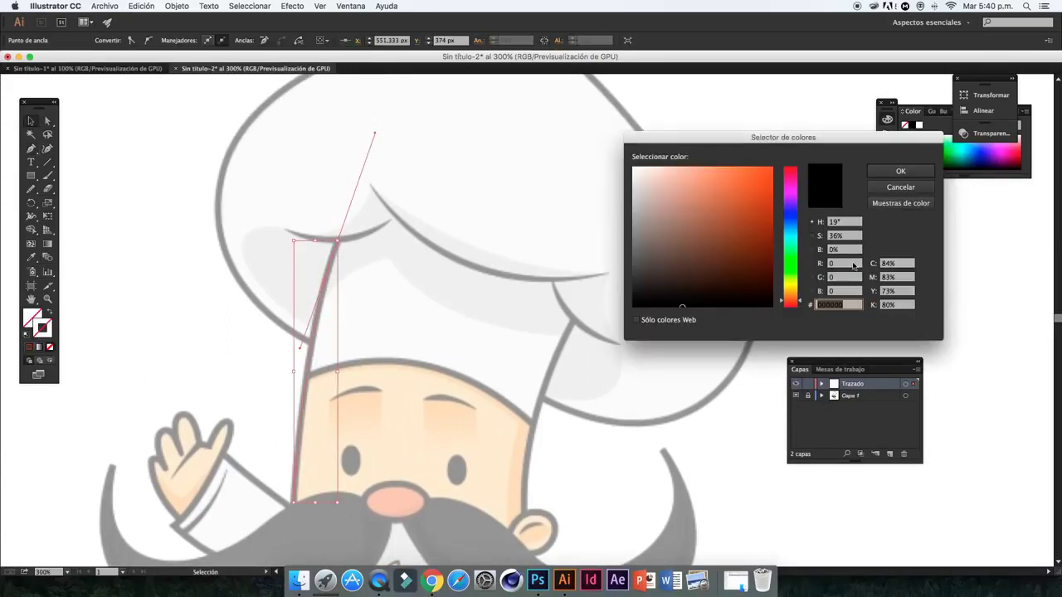
{"action": "left_click_drag", "start_coordinate": [649, 289], "coordinate": [634, 303]}
{"action": "key", "text": "Return"}
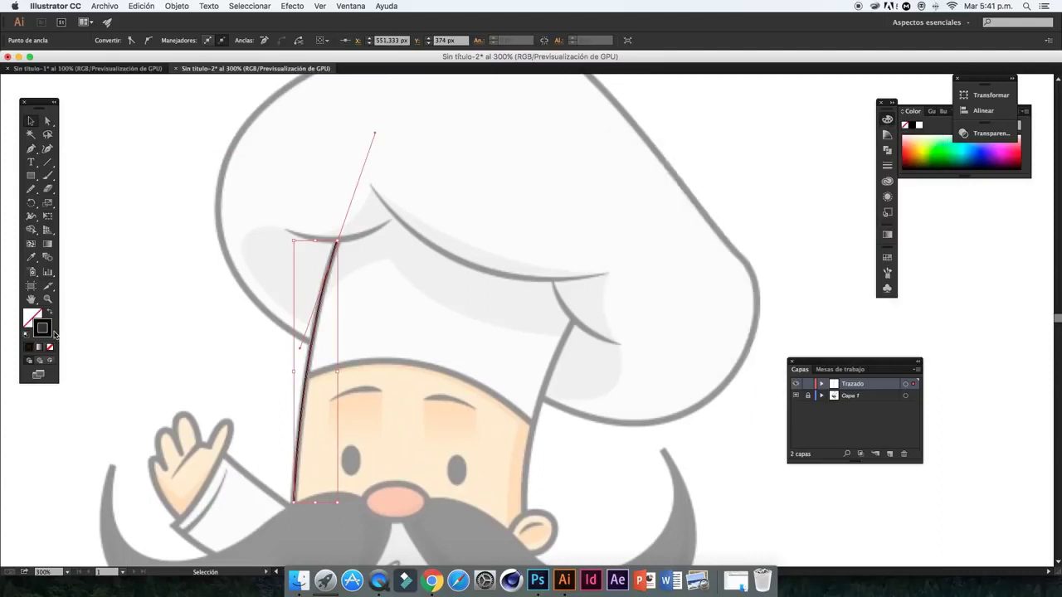
{"action": "left_click", "coordinate": [213, 260]}
{"action": "left_click", "coordinate": [320, 300]}
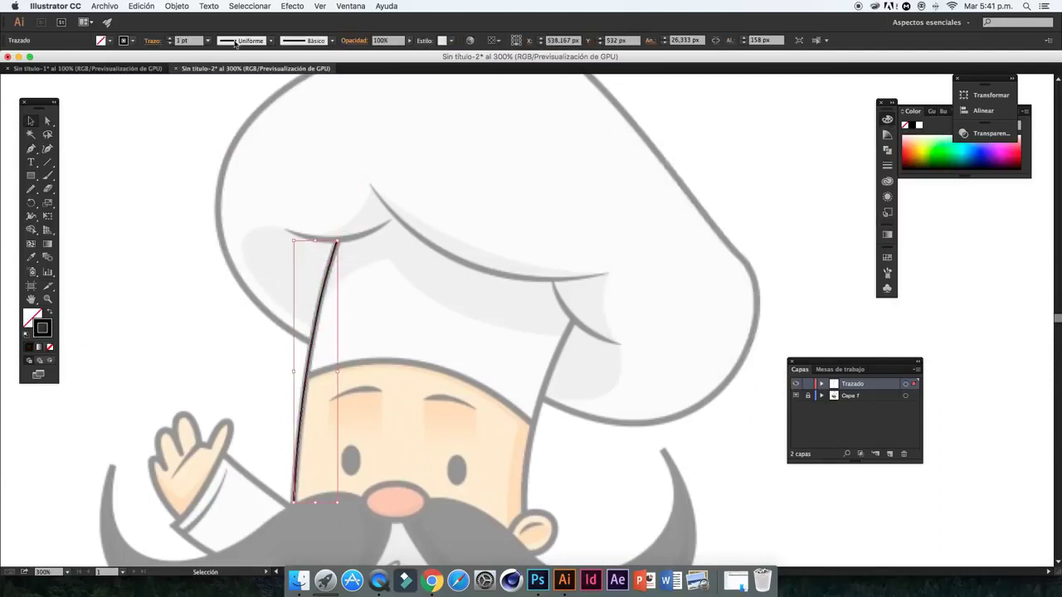
{"action": "left_click", "coordinate": [170, 39]}
{"action": "left_click", "coordinate": [170, 39]}
Trace the brim crease with a two-point curved Pen path, then select it
{"action": "left_click", "coordinate": [232, 217]}
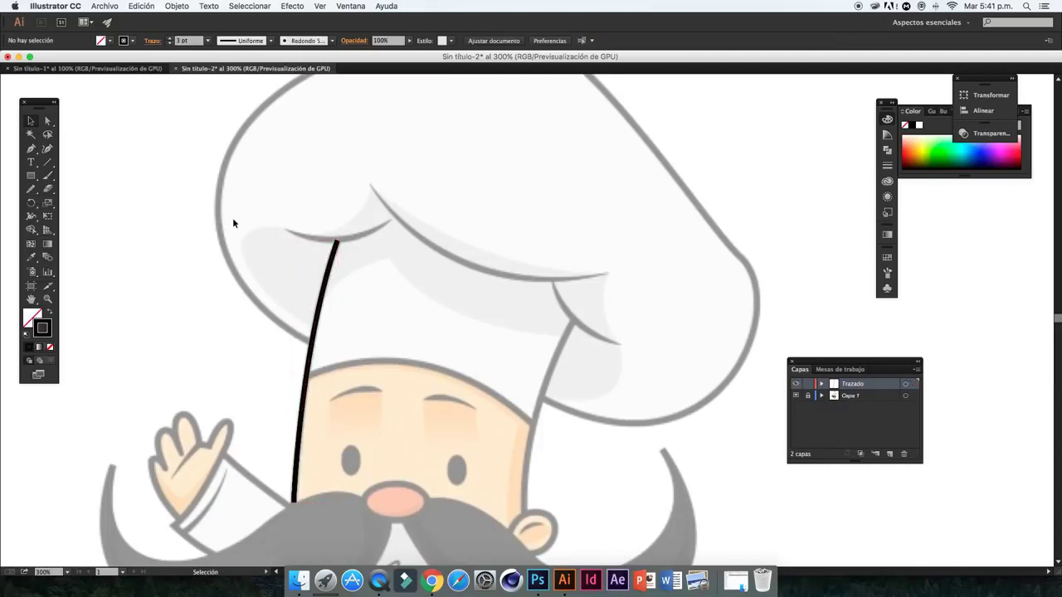
{"action": "scroll", "coordinate": [236, 219], "scroll_direction": "down", "scroll_amount": 5}
{"action": "scroll", "coordinate": [241, 218], "scroll_direction": "up", "scroll_amount": 5}
{"action": "scroll", "coordinate": [199, 203], "scroll_direction": "up", "scroll_amount": 1}
{"action": "left_click", "coordinate": [32, 148]}
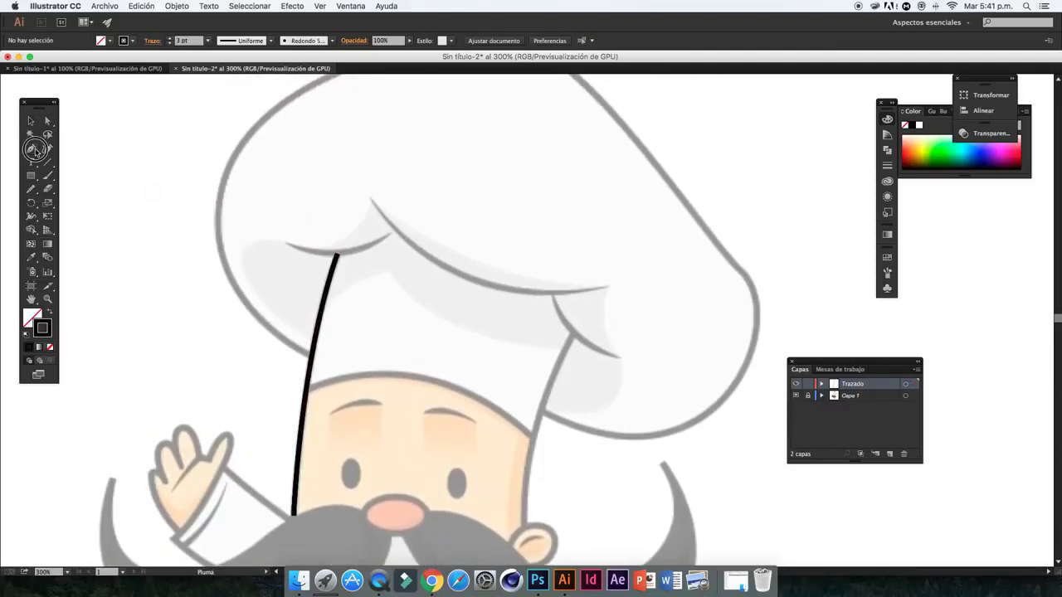
{"action": "left_click", "coordinate": [285, 244]}
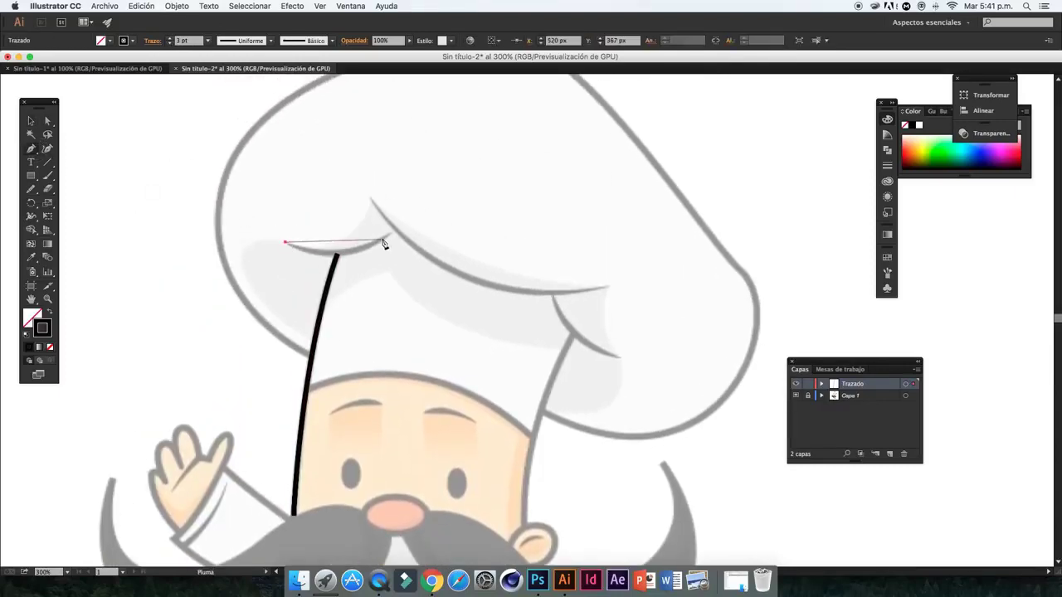
{"action": "left_click_drag", "start_coordinate": [390, 236], "coordinate": [441, 201]}
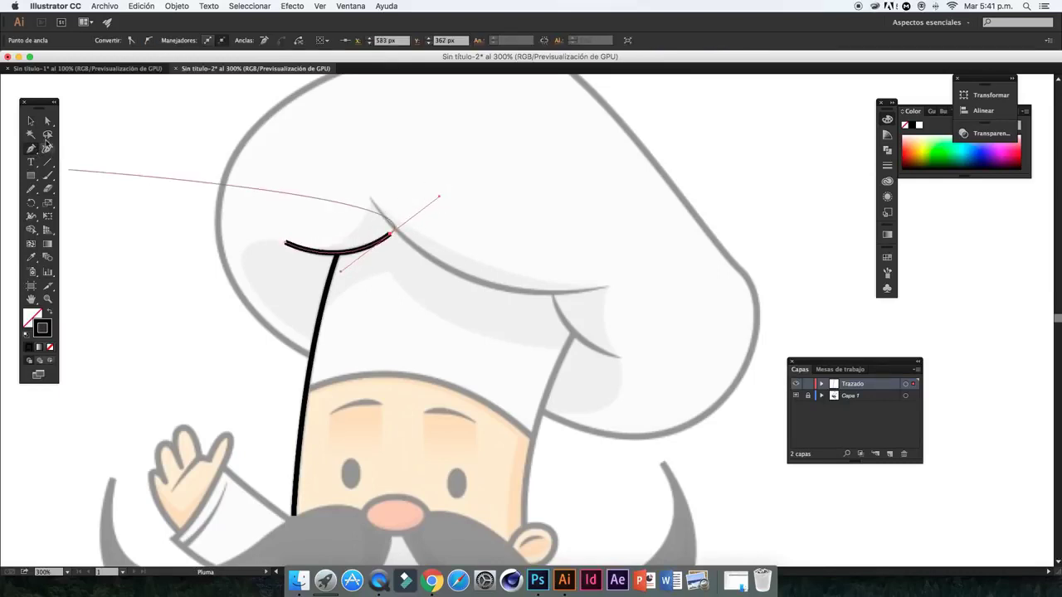
{"action": "left_click", "coordinate": [30, 121]}
{"action": "left_click_drag", "start_coordinate": [264, 226], "coordinate": [299, 254]}
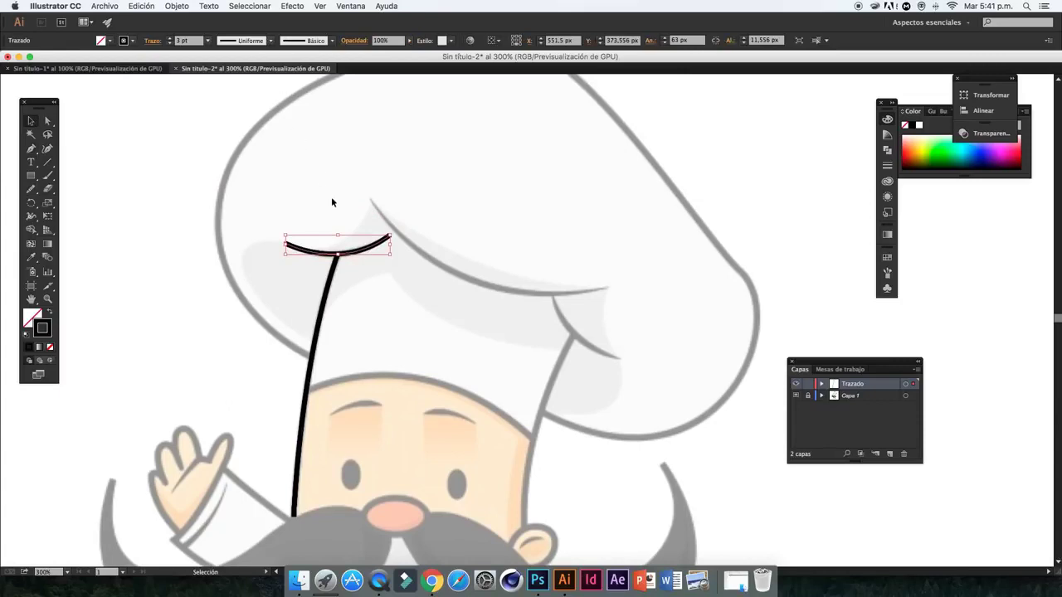
Give the hat crease a tapered, lens-shaped width profile without restoring default profiles
{"action": "left_click", "coordinate": [271, 41]}
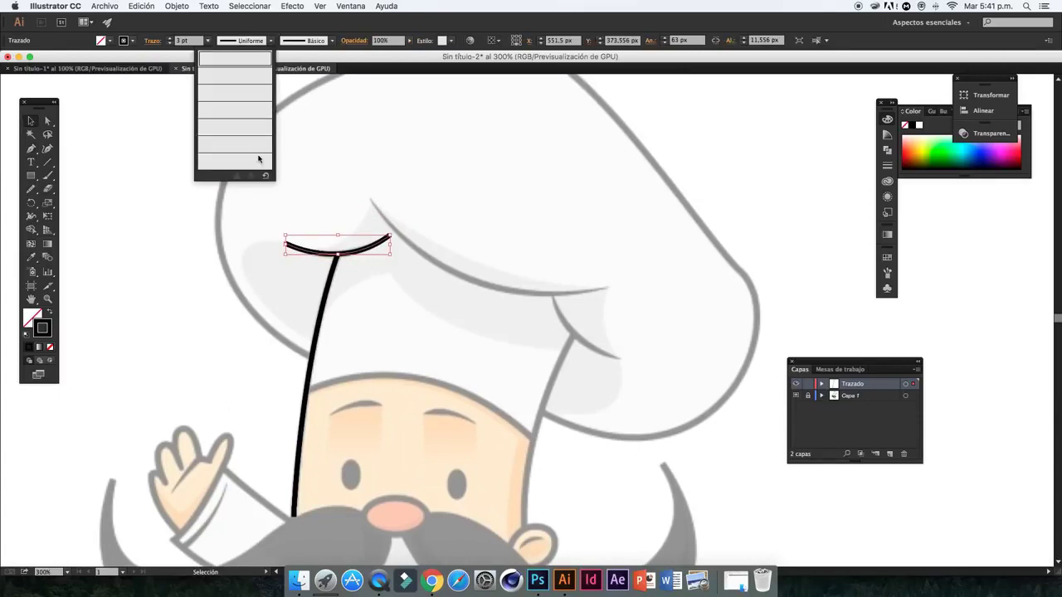
{"action": "left_click", "coordinate": [265, 175]}
{"action": "left_click", "coordinate": [653, 321]}
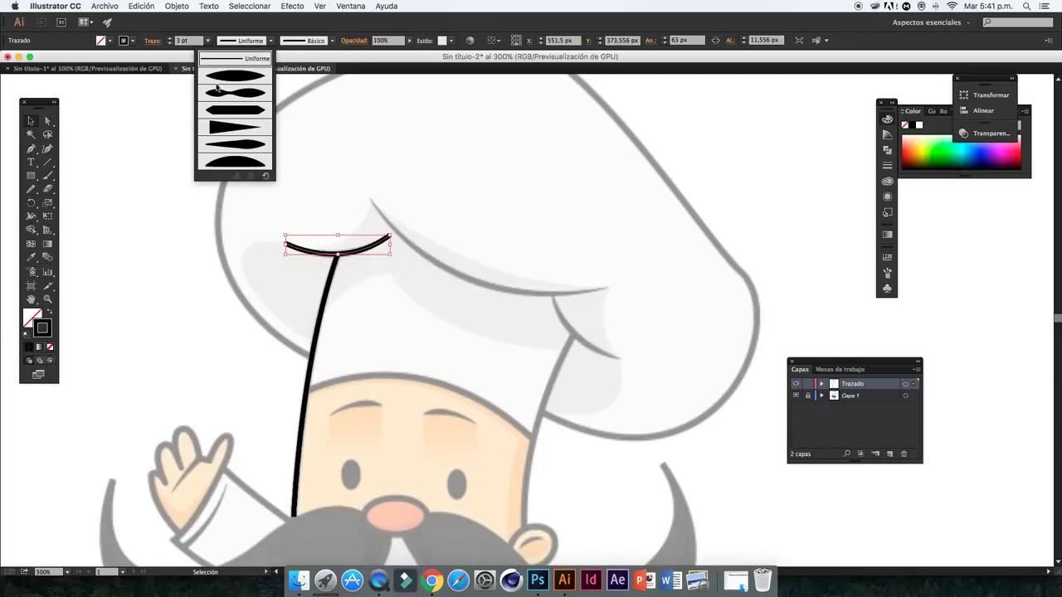
{"action": "left_click", "coordinate": [229, 77]}
{"action": "left_click", "coordinate": [305, 145]}
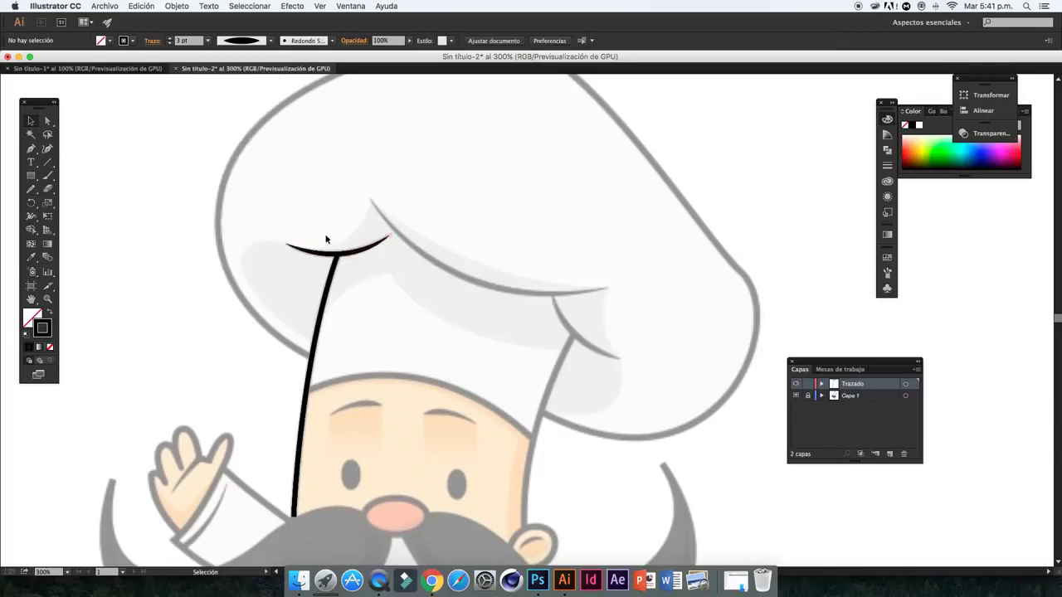
{"action": "left_click", "coordinate": [325, 249]}
Reopen the width profile list and dismiss the restore-profiles prompt, leaving the profile unchanged
{"action": "left_click", "coordinate": [271, 39]}
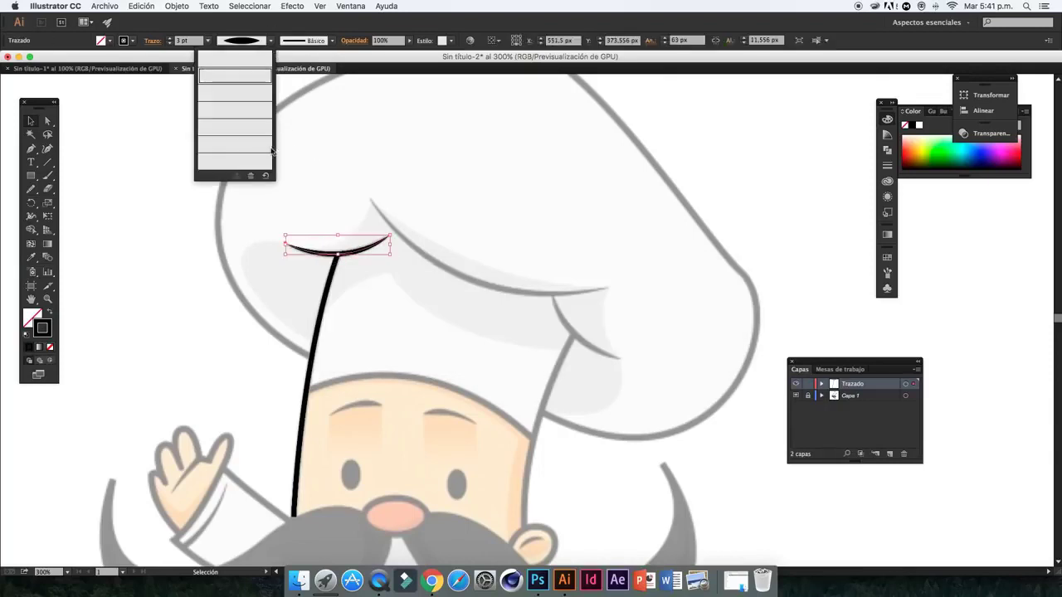
{"action": "left_click", "coordinate": [263, 175]}
{"action": "left_click", "coordinate": [651, 321]}
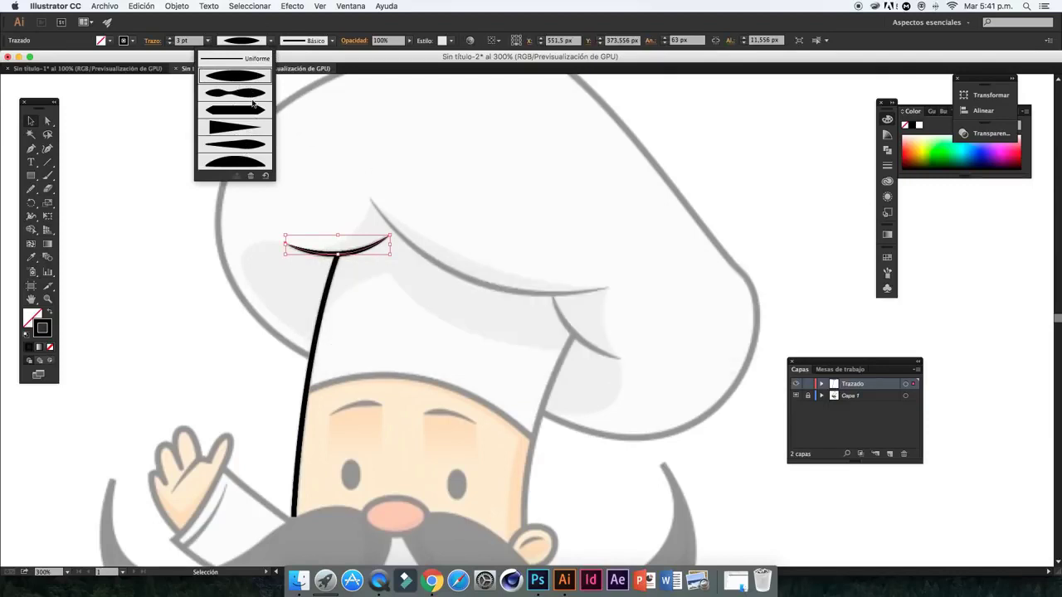
{"action": "left_click", "coordinate": [369, 154]}
Draw the long curve across the hat's fold and copy the black 3 pt stroke onto it
{"action": "key", "text": "p"}
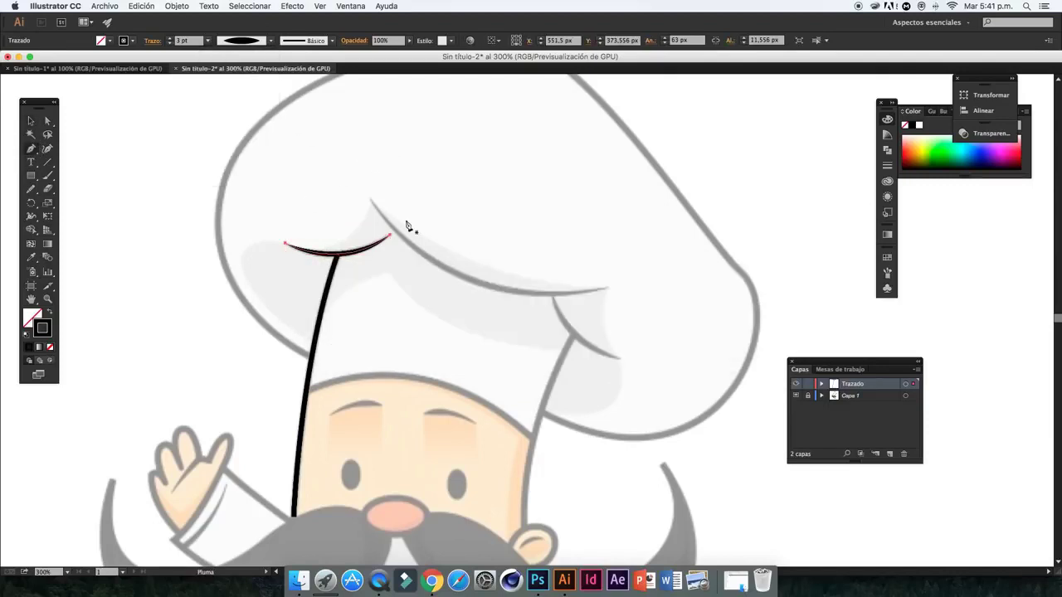
{"action": "left_click", "coordinate": [370, 201]}
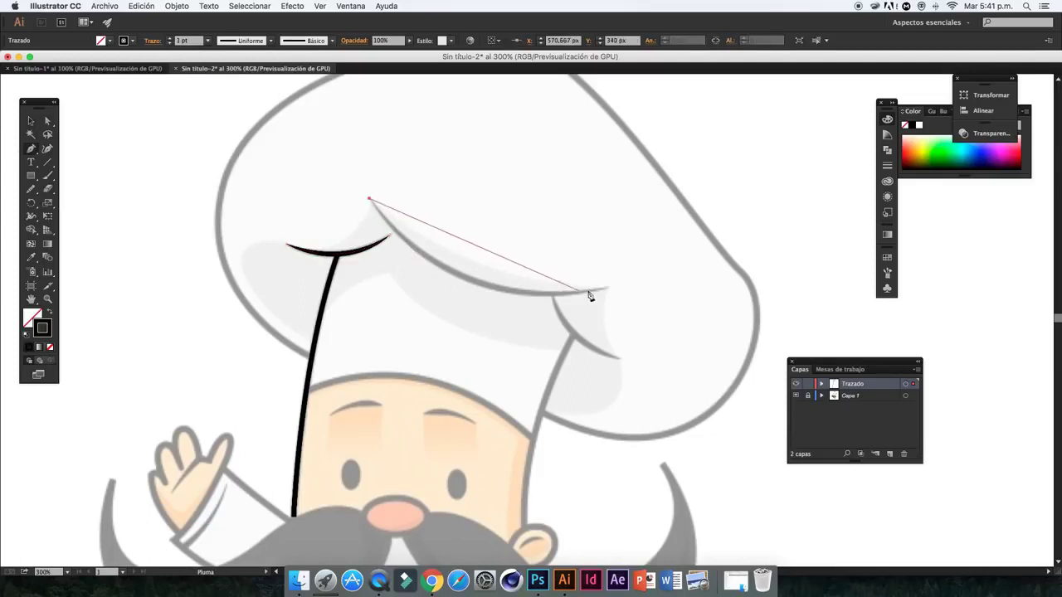
{"action": "left_click_drag", "start_coordinate": [608, 290], "coordinate": [767, 255]}
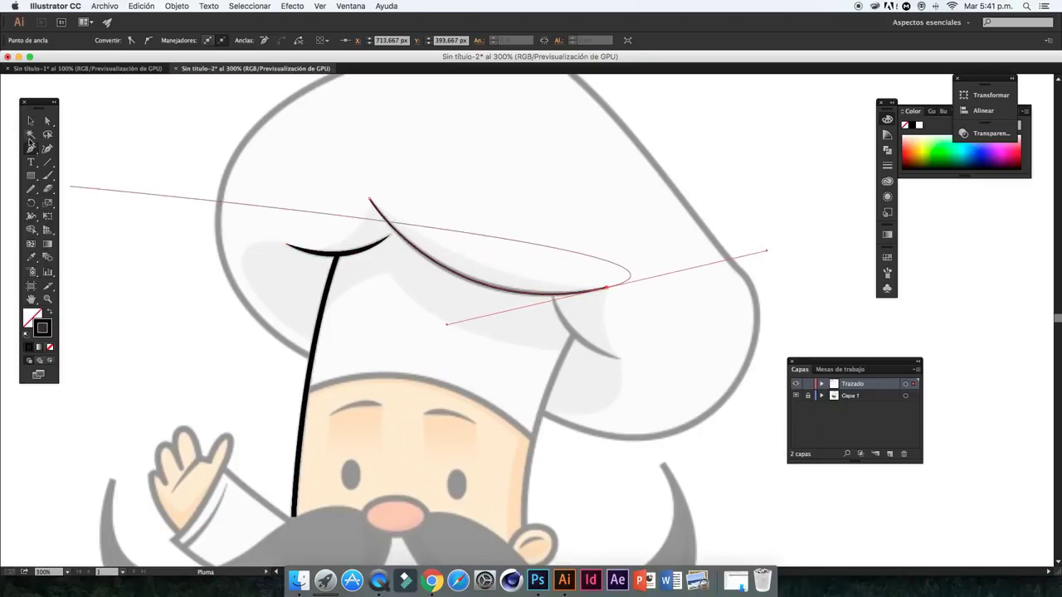
{"action": "left_click", "coordinate": [30, 121]}
{"action": "left_click", "coordinate": [274, 211]}
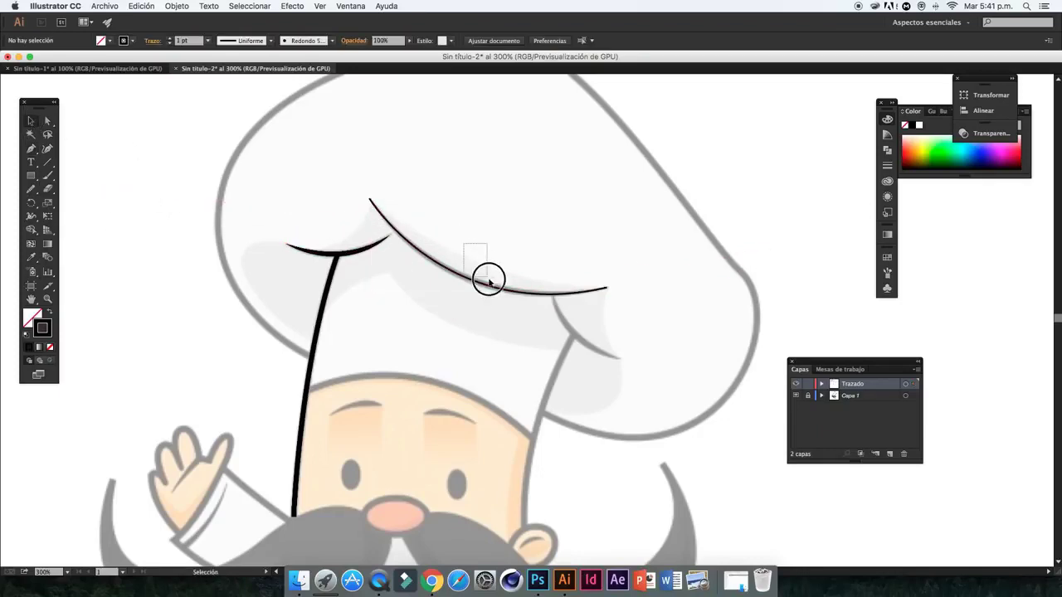
{"action": "left_click", "coordinate": [491, 287]}
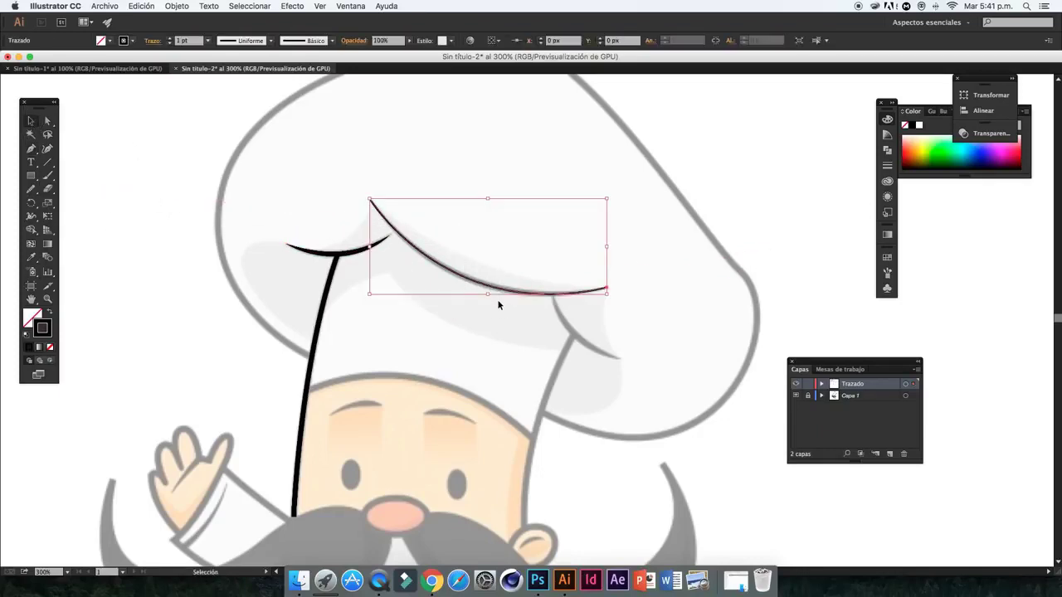
{"action": "left_click", "coordinate": [31, 258]}
{"action": "left_click", "coordinate": [326, 251]}
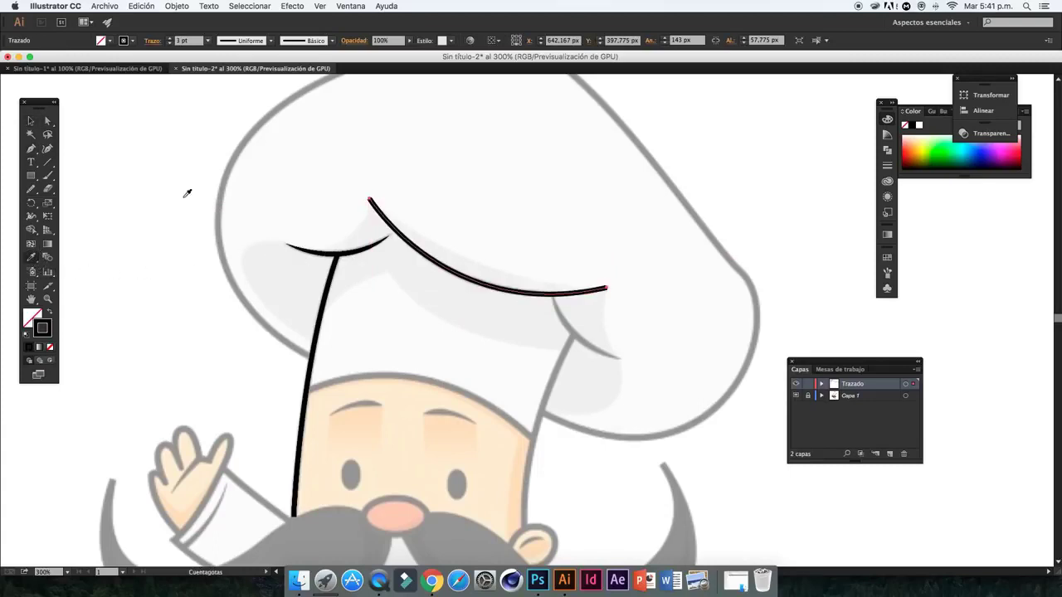
{"action": "left_click", "coordinate": [30, 120]}
Reset the width profile list and apply a tapered profile to the long hat curve
{"action": "left_click", "coordinate": [516, 254]}
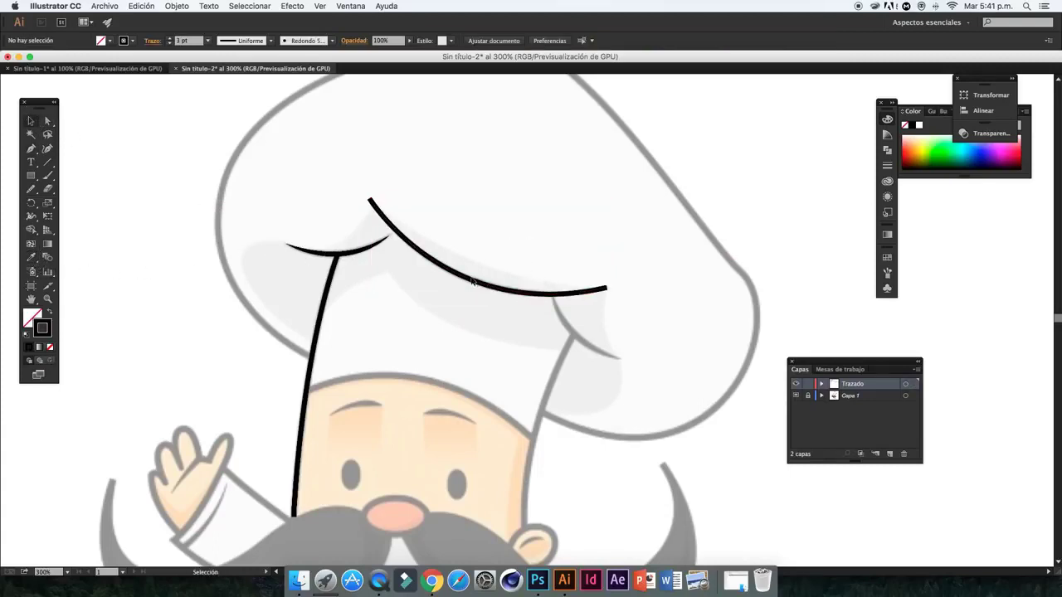
{"action": "left_click", "coordinate": [471, 282]}
{"action": "left_click", "coordinate": [272, 42]}
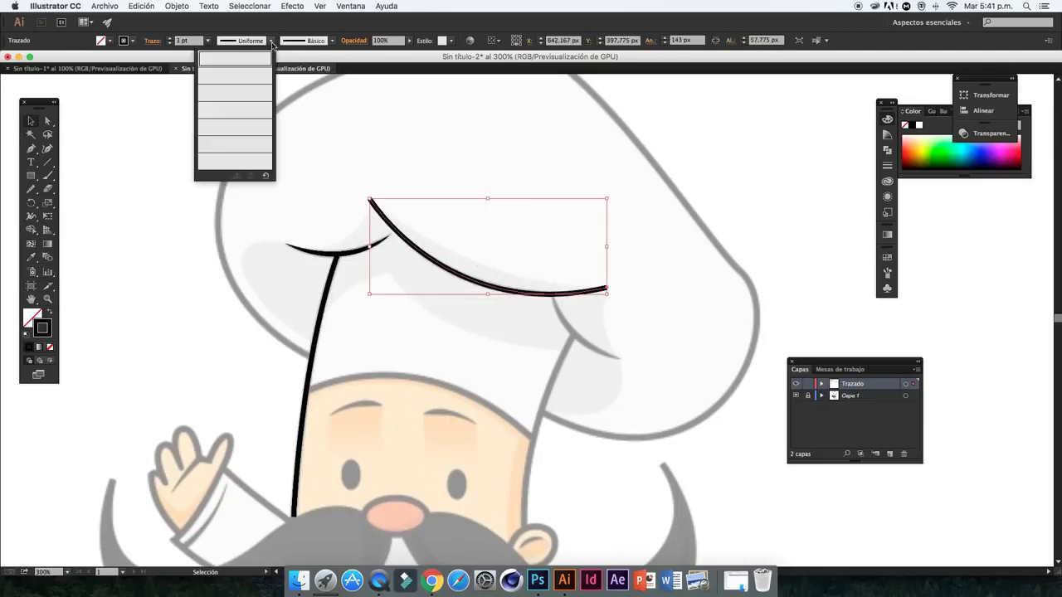
{"action": "left_click", "coordinate": [267, 177]}
{"action": "left_click", "coordinate": [647, 318]}
{"action": "left_click", "coordinate": [252, 96]}
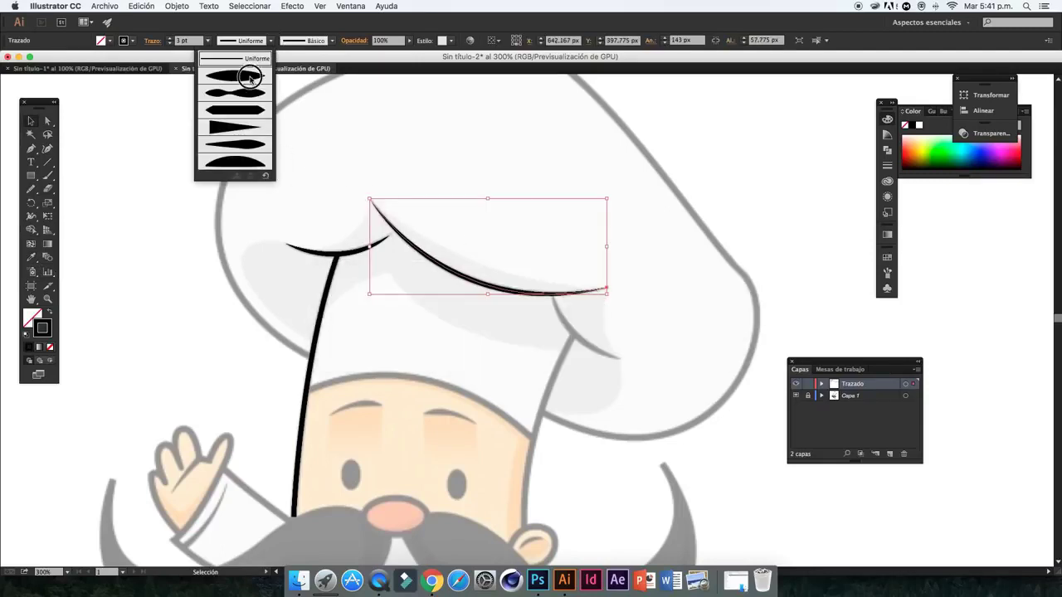
{"action": "left_click", "coordinate": [315, 144]}
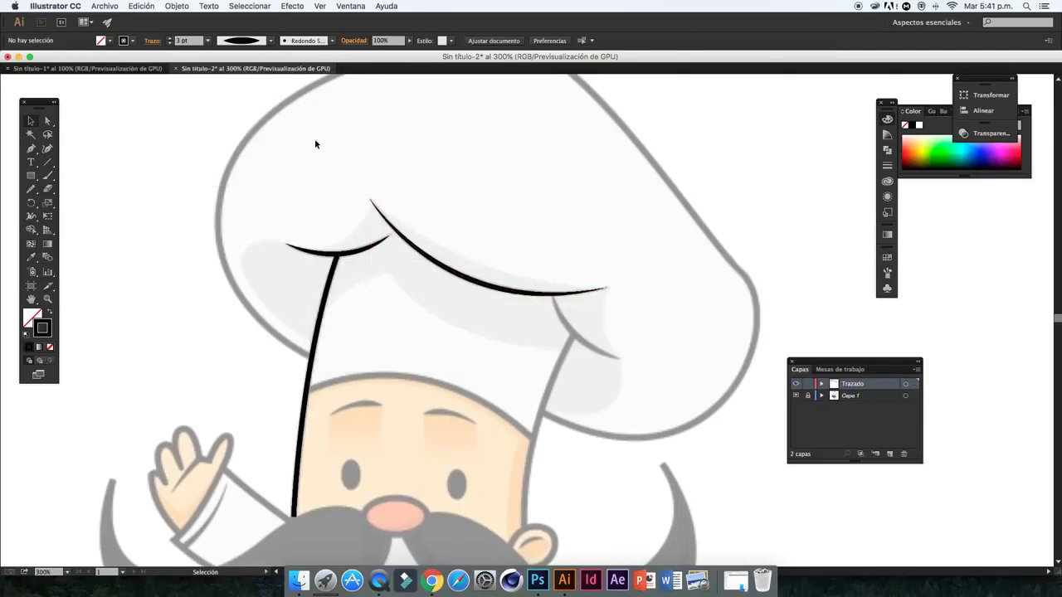
{"action": "left_click", "coordinate": [31, 148]}
Draw the short right-side fold curve and copy the black stroke onto it
{"action": "left_click", "coordinate": [552, 296]}
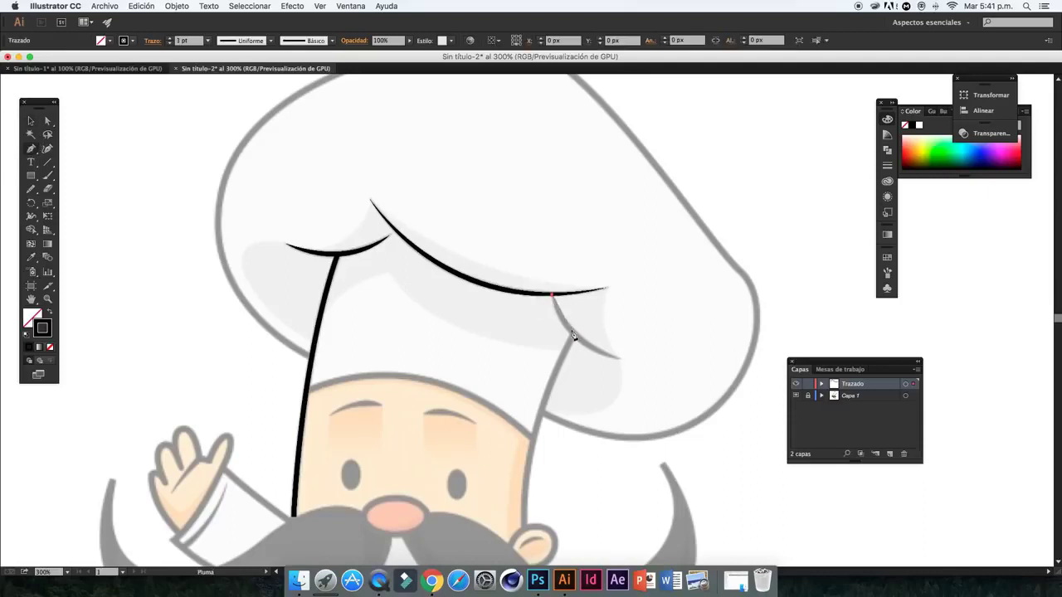
{"action": "left_click_drag", "start_coordinate": [621, 360], "coordinate": [678, 375]}
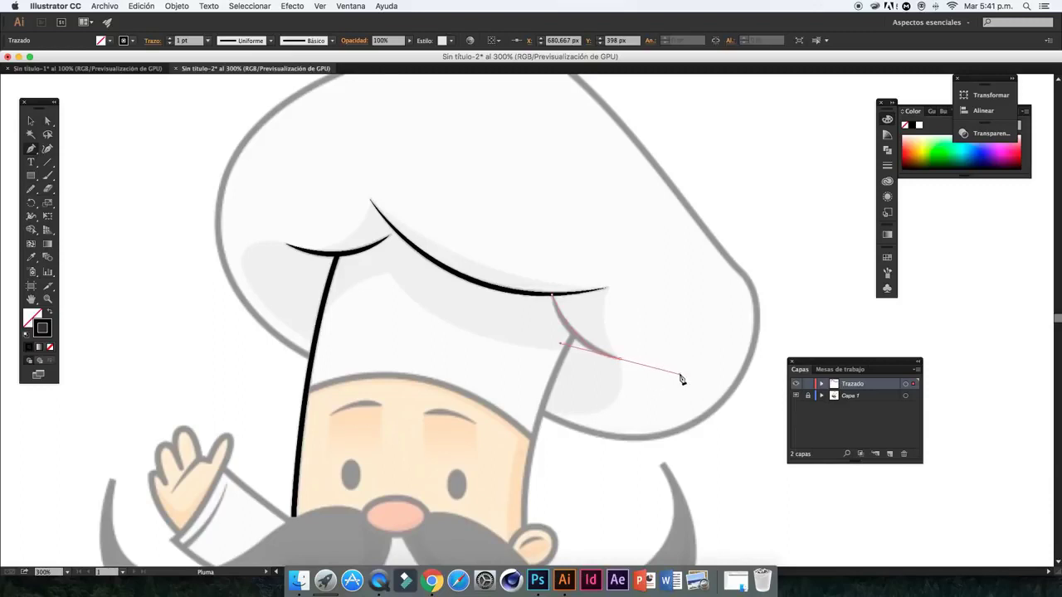
{"action": "left_click", "coordinate": [31, 120]}
{"action": "left_click", "coordinate": [32, 258]}
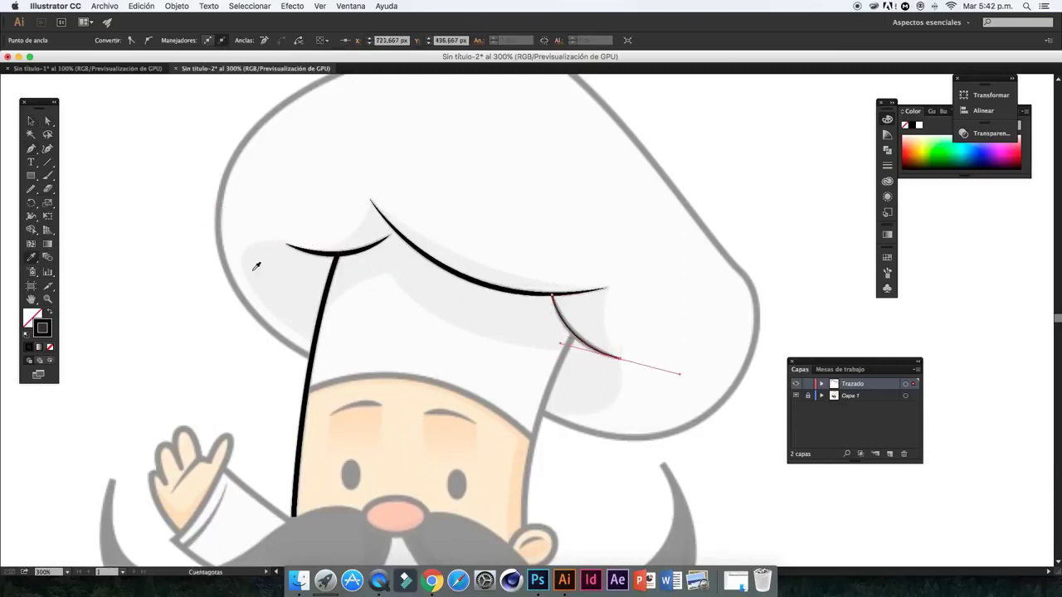
{"action": "left_click", "coordinate": [348, 249]}
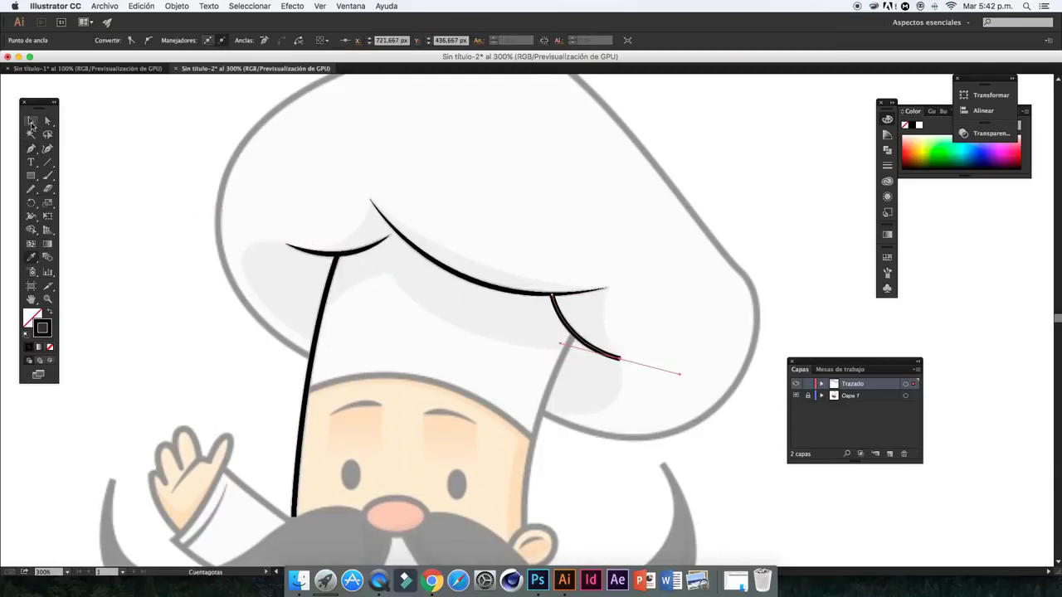
{"action": "left_click", "coordinate": [31, 120]}
Apply a tapered width profile to the fold line, then zoom out to the whole chef
{"action": "left_click", "coordinate": [510, 322]}
{"action": "left_click", "coordinate": [581, 338]}
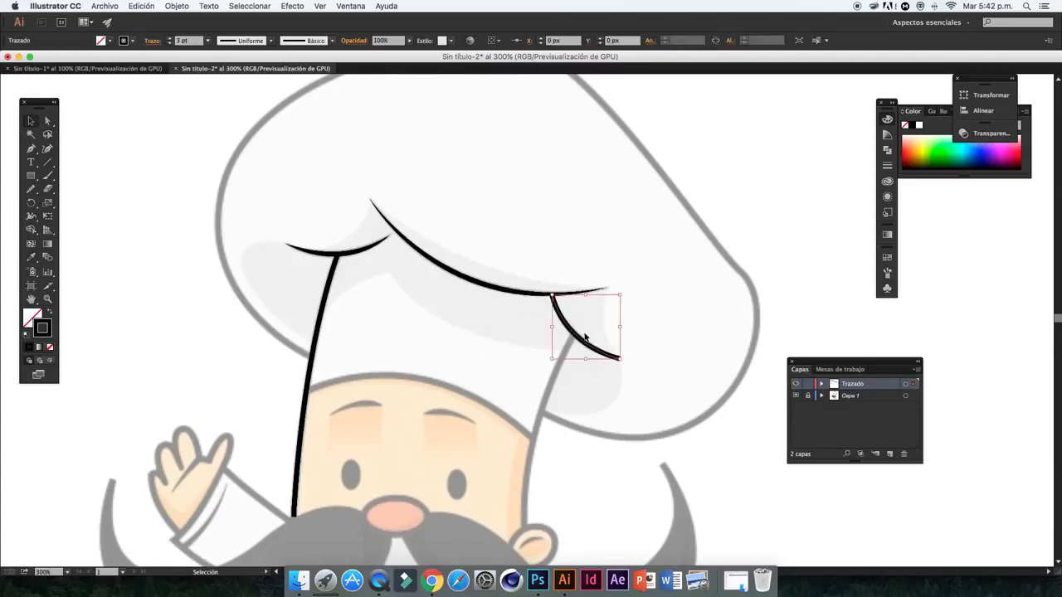
{"action": "left_click", "coordinate": [270, 41]}
{"action": "left_click", "coordinate": [249, 78]}
{"action": "left_click", "coordinate": [451, 147]}
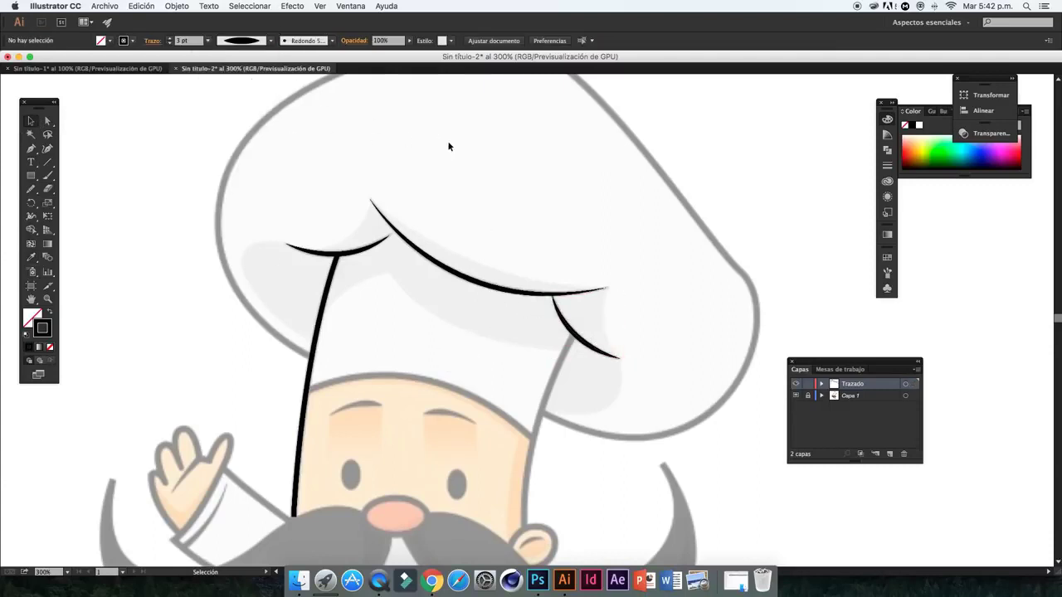
{"action": "key", "text": "ctrl+minus"}
{"action": "key", "text": "ctrl+minus"}
{"action": "scroll", "coordinate": [448, 147], "scroll_direction": "right", "scroll_amount": 5}
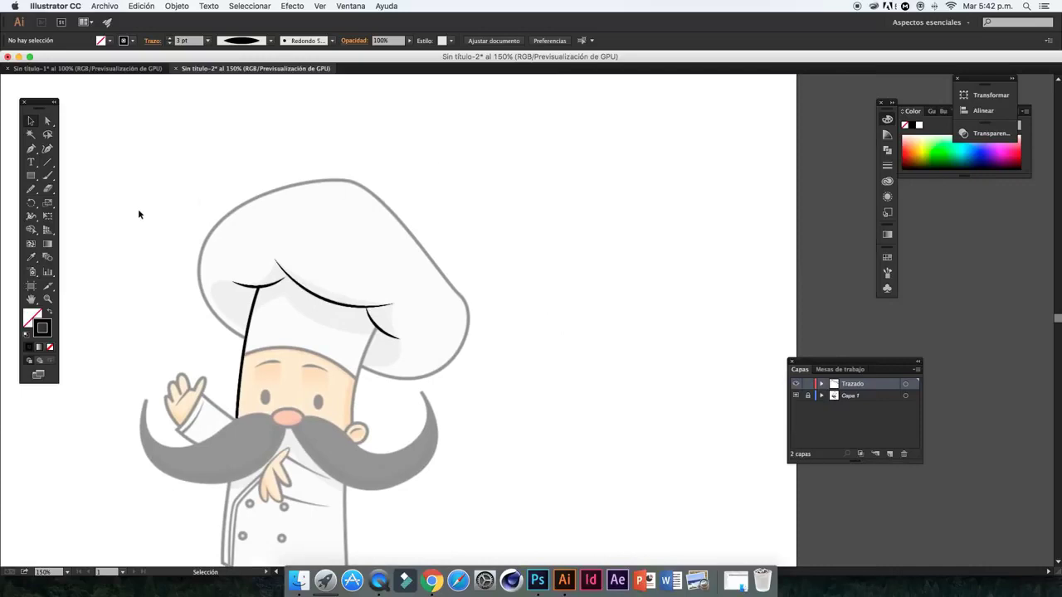
Draw a closed three-corner triangle in the empty space beside the chef
{"action": "left_click", "coordinate": [30, 148]}
{"action": "scroll", "coordinate": [343, 214], "scroll_direction": "right", "scroll_amount": 2}
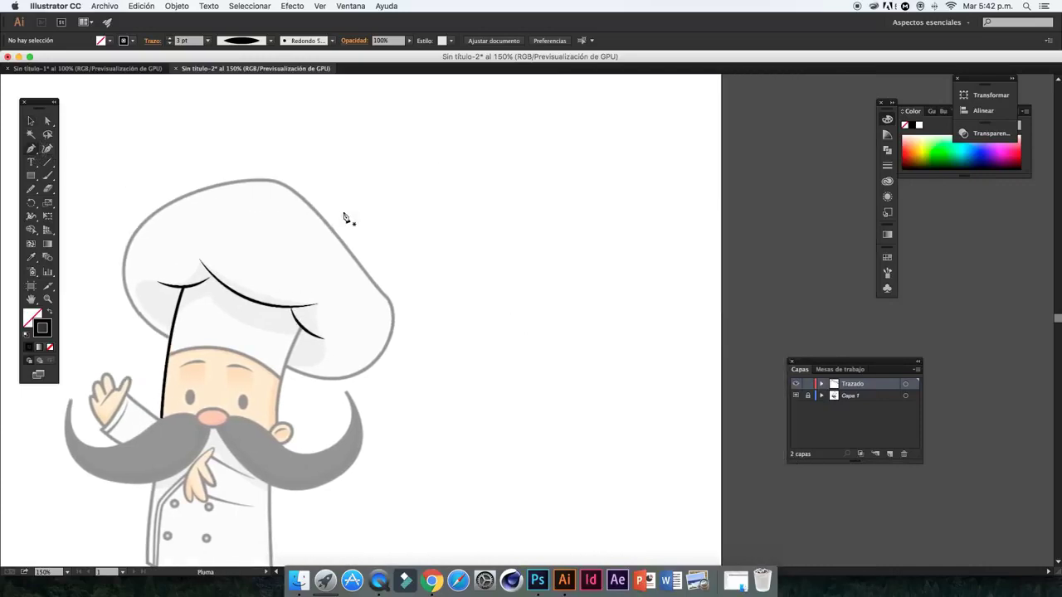
{"action": "scroll", "coordinate": [343, 214], "scroll_direction": "up", "scroll_amount": 1}
{"action": "scroll", "coordinate": [348, 219], "scroll_direction": "up", "scroll_amount": 2}
{"action": "scroll", "coordinate": [351, 218], "scroll_direction": "right", "scroll_amount": 2}
{"action": "scroll", "coordinate": [438, 279], "scroll_direction": "up", "scroll_amount": 1}
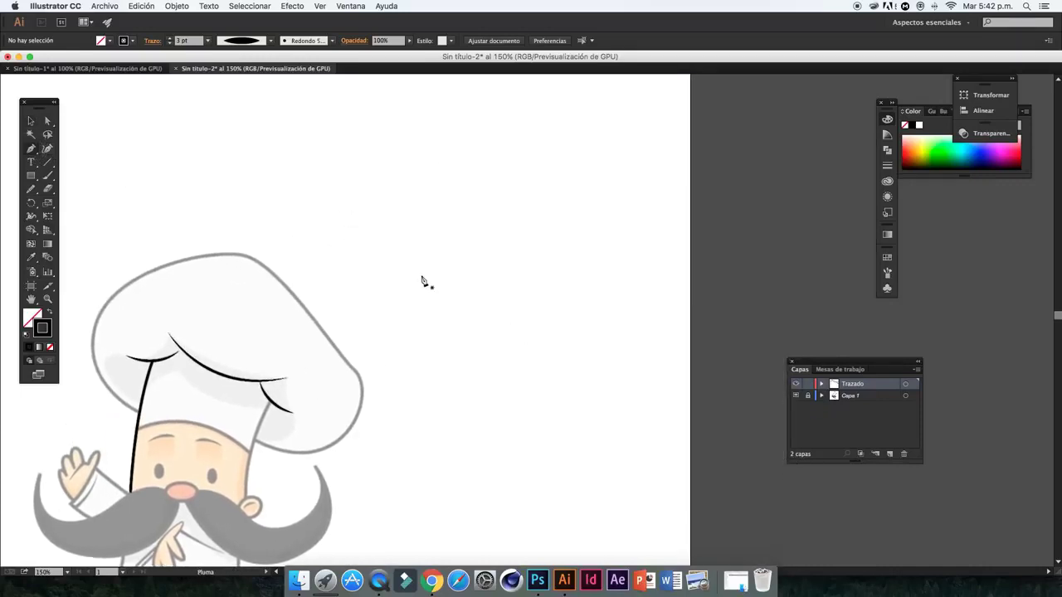
{"action": "left_click", "coordinate": [420, 274]}
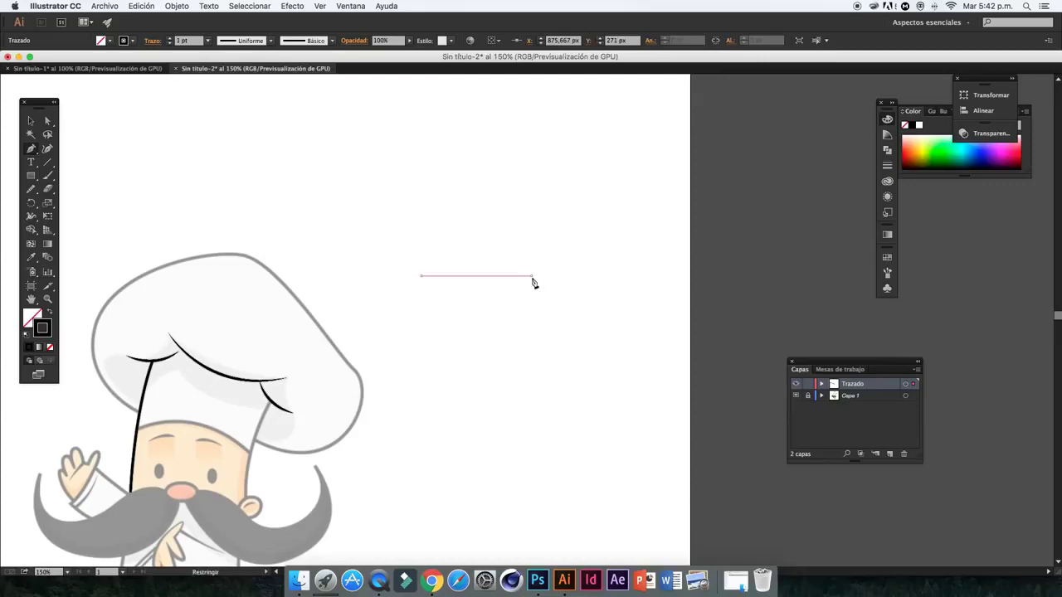
{"action": "left_click", "coordinate": [531, 275]}
{"action": "left_click", "coordinate": [474, 220]}
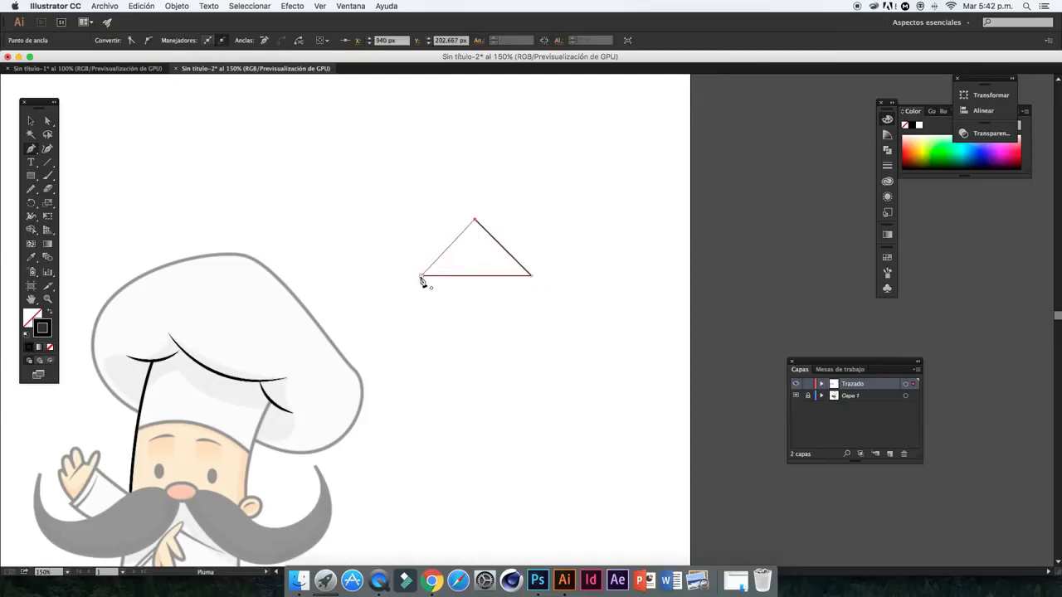
{"action": "left_click", "coordinate": [421, 276]}
{"action": "left_click", "coordinate": [31, 121]}
Raise the triangle's stroke weight to 6 pt and zoom in on it
{"action": "left_click", "coordinate": [455, 282]}
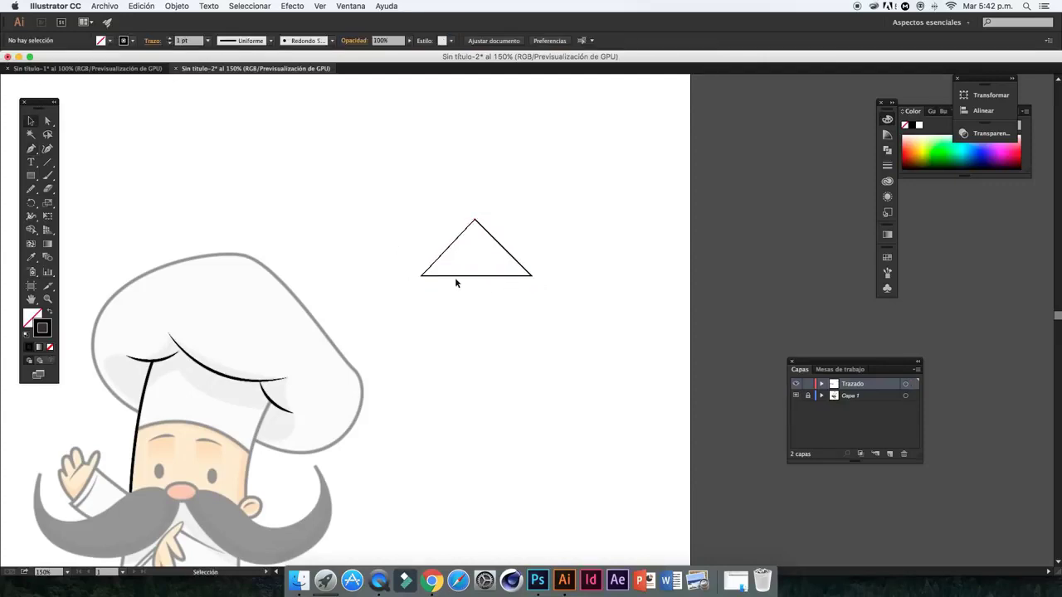
{"action": "left_click_drag", "start_coordinate": [444, 199], "coordinate": [606, 313]}
{"action": "left_click", "coordinate": [169, 38]}
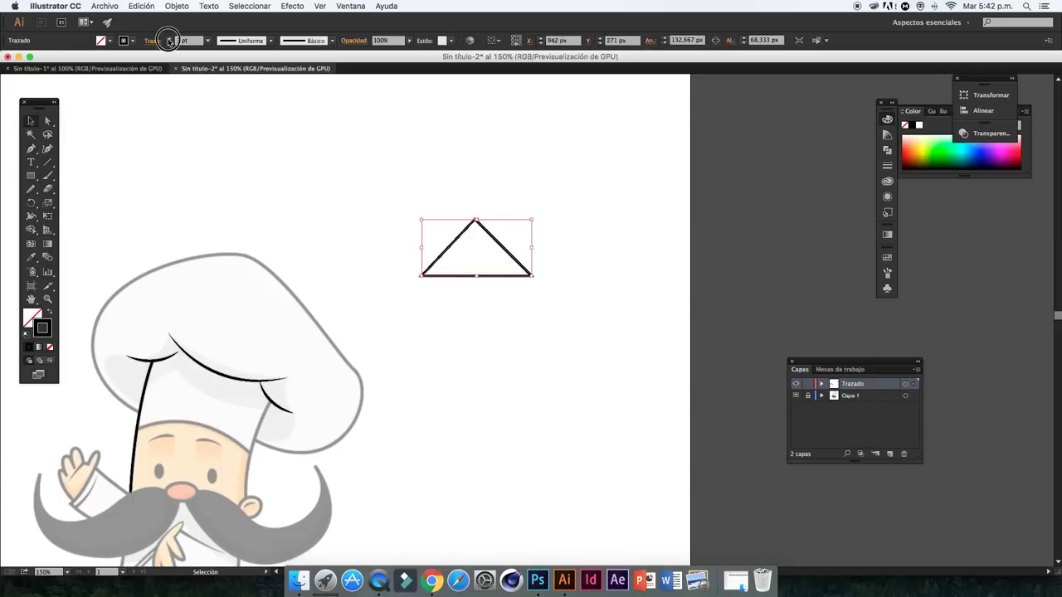
{"action": "left_click", "coordinate": [169, 38]}
{"action": "left_click", "coordinate": [407, 274]}
{"action": "key", "text": "super+plus"}
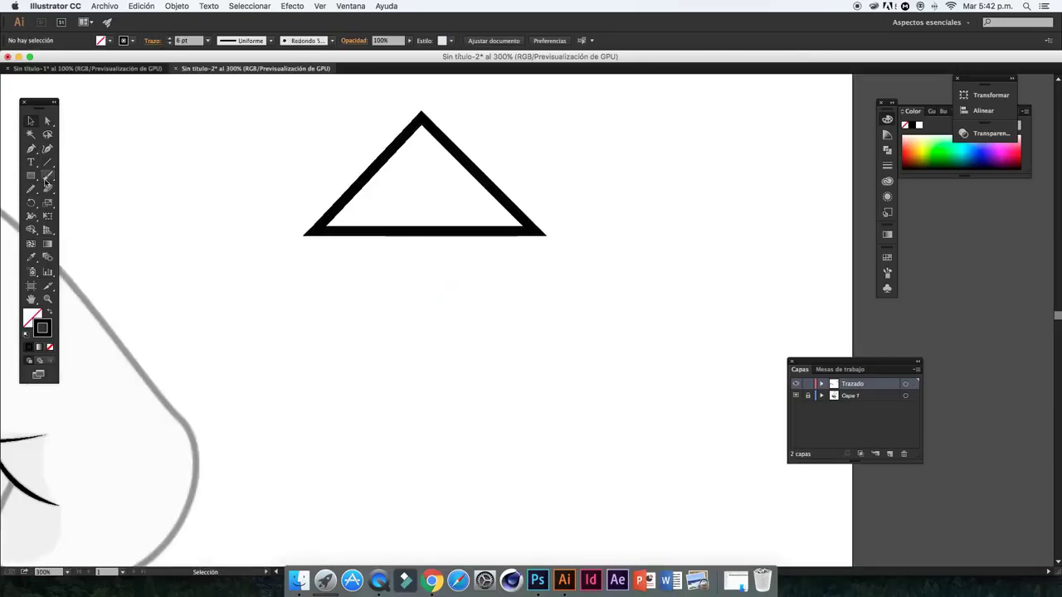
{"action": "left_click", "coordinate": [30, 148]}
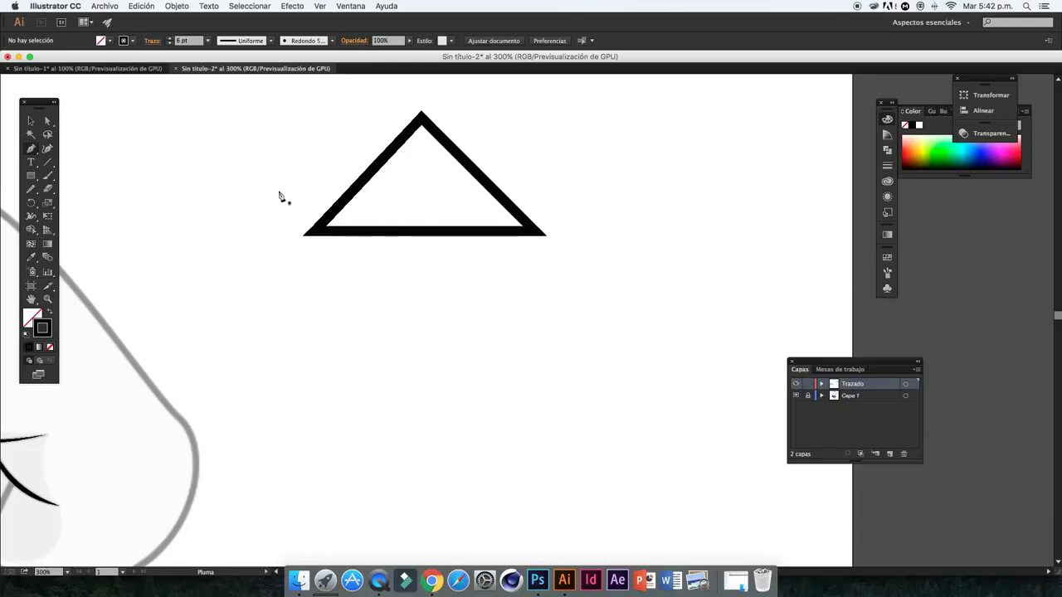
{"action": "left_click", "coordinate": [299, 257]}
{"action": "left_click_drag", "start_coordinate": [543, 234], "coordinate": [663, 252]}
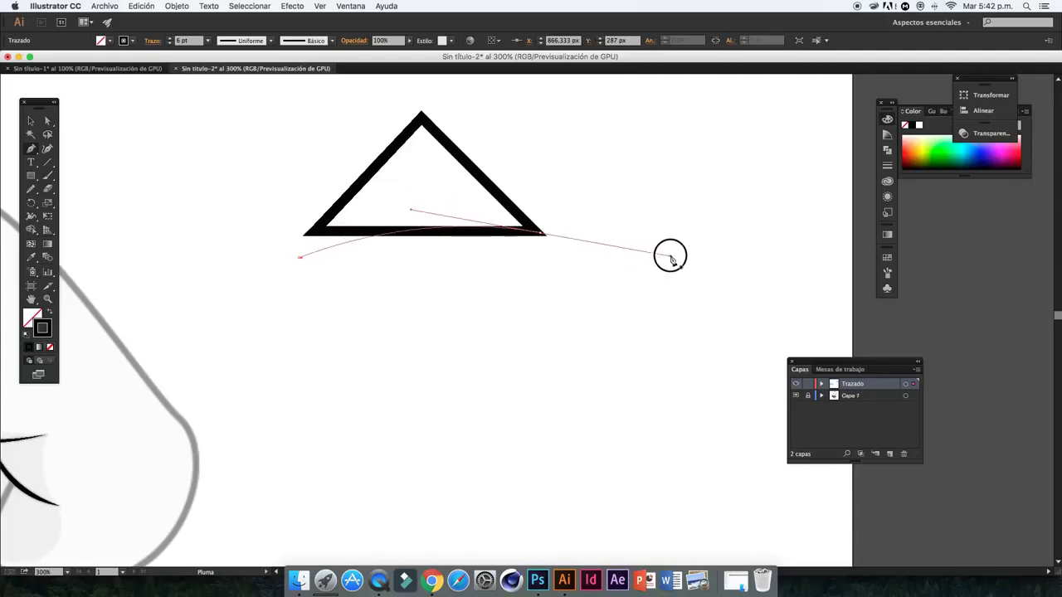
{"action": "left_click_drag", "start_coordinate": [663, 252], "coordinate": [674, 254]}
{"action": "left_click", "coordinate": [31, 120]}
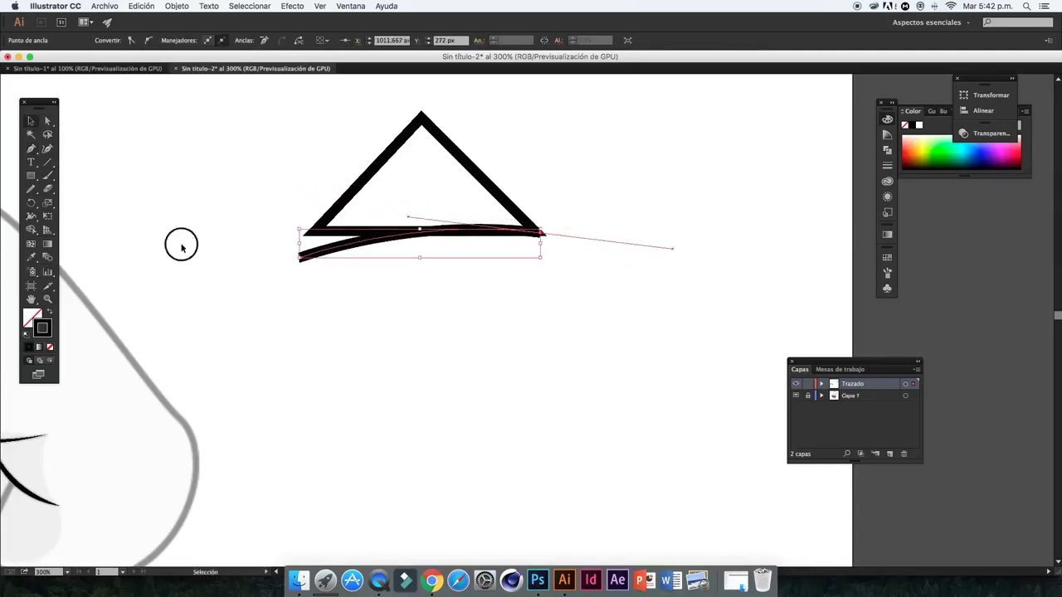
{"action": "left_click", "coordinate": [180, 241]}
{"action": "left_click", "coordinate": [302, 257]}
{"action": "key", "text": "Delete"}
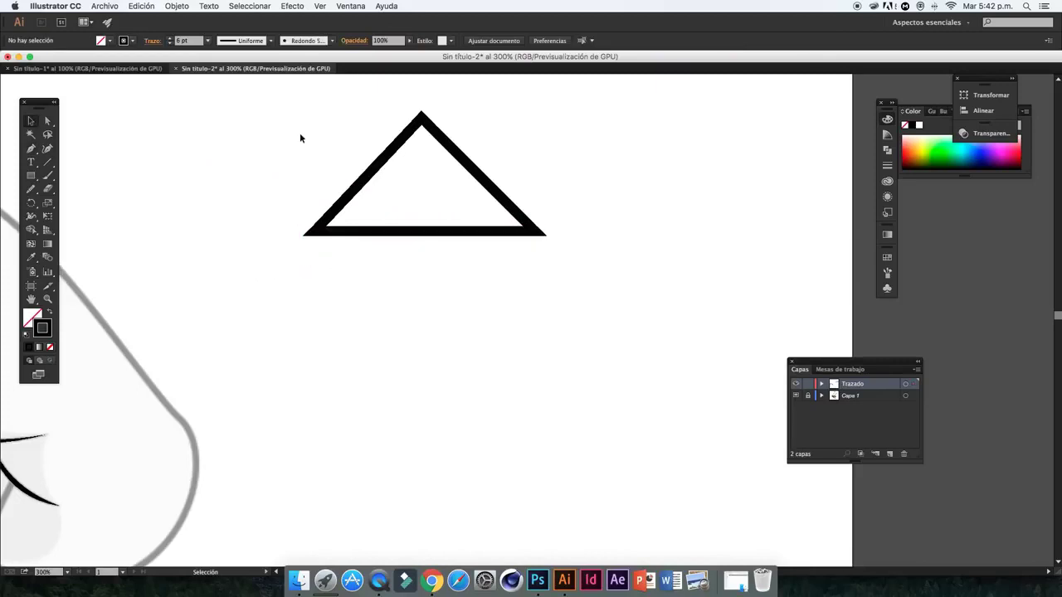
{"action": "left_click_drag", "start_coordinate": [301, 137], "coordinate": [635, 295]}
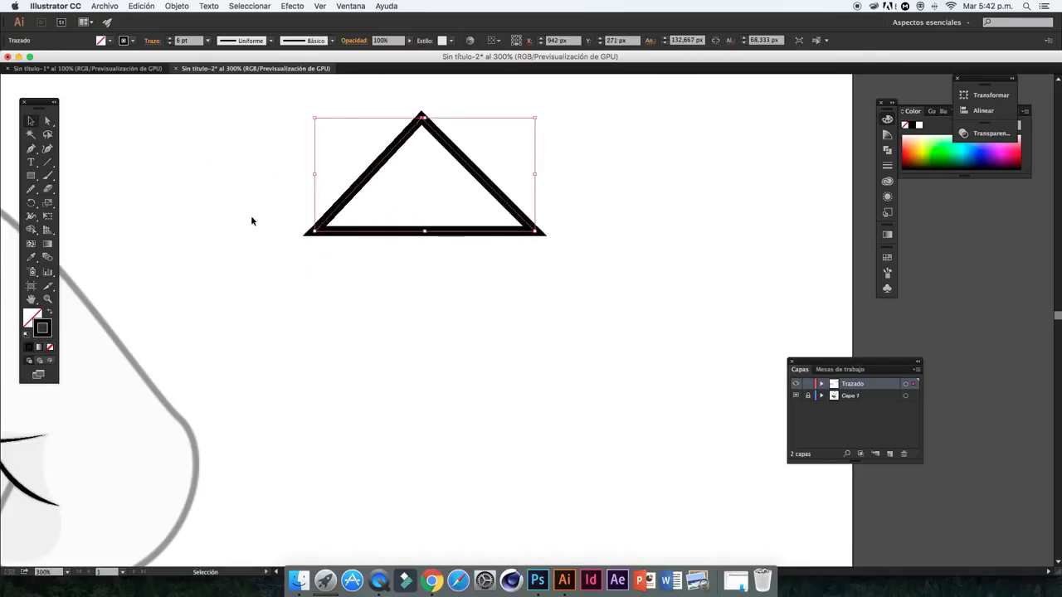
Add an anchor point to the triangle's bottom edge and select its anchor points
{"action": "left_click", "coordinate": [31, 147]}
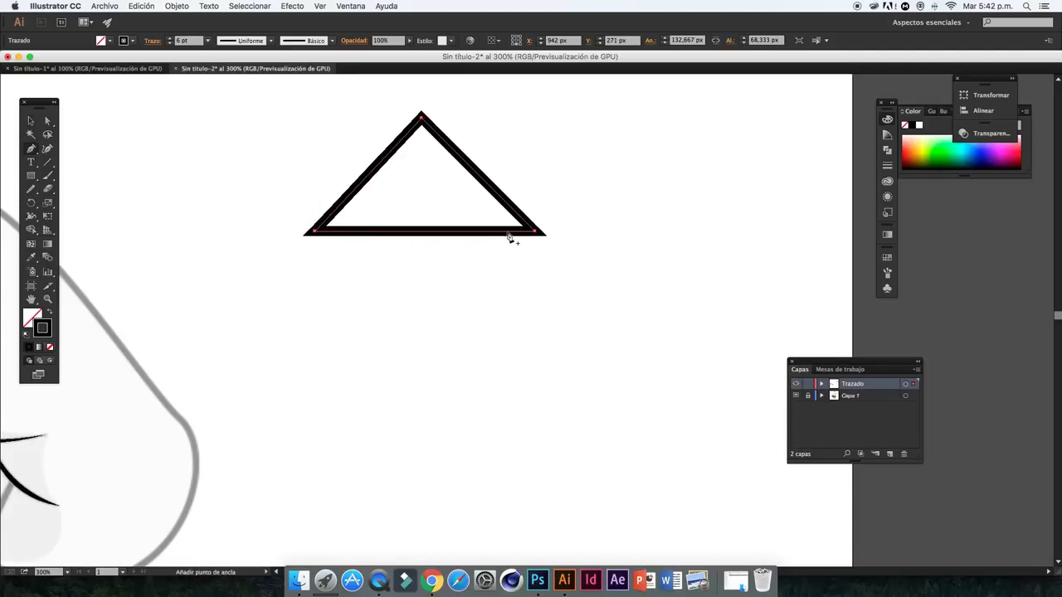
{"action": "left_click", "coordinate": [509, 238]}
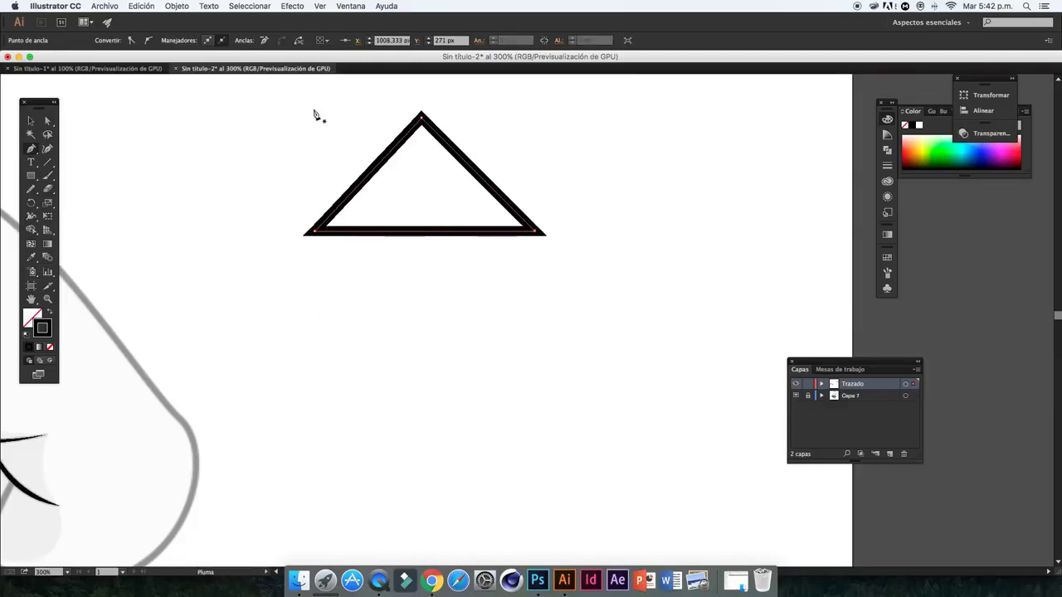
{"action": "key", "text": "a"}
{"action": "left_click", "coordinate": [402, 172]}
{"action": "left_click_drag", "start_coordinate": [402, 173], "coordinate": [613, 294]}
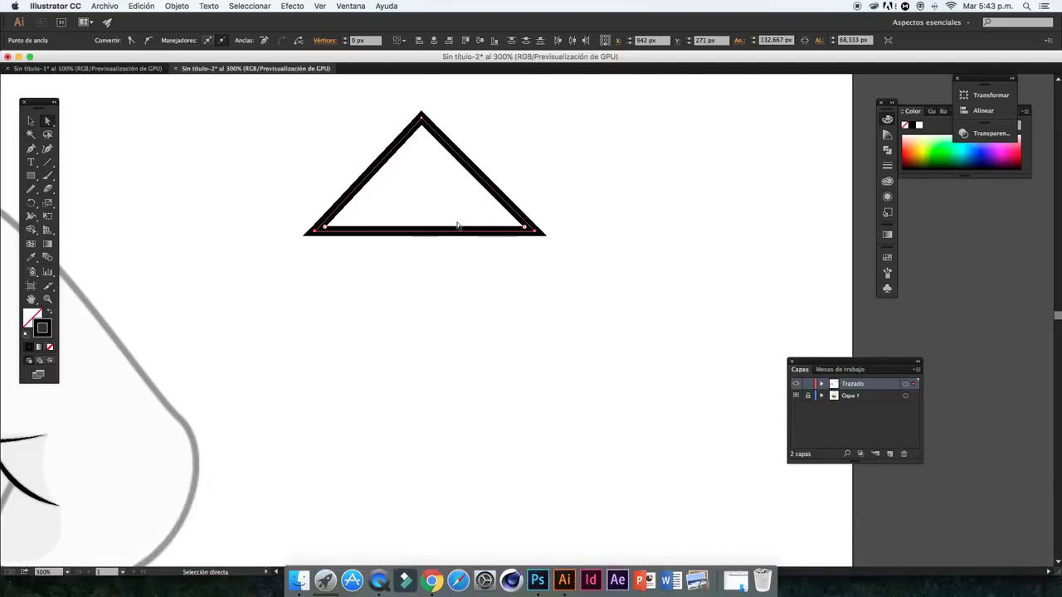
{"action": "key", "text": "ctrl"}
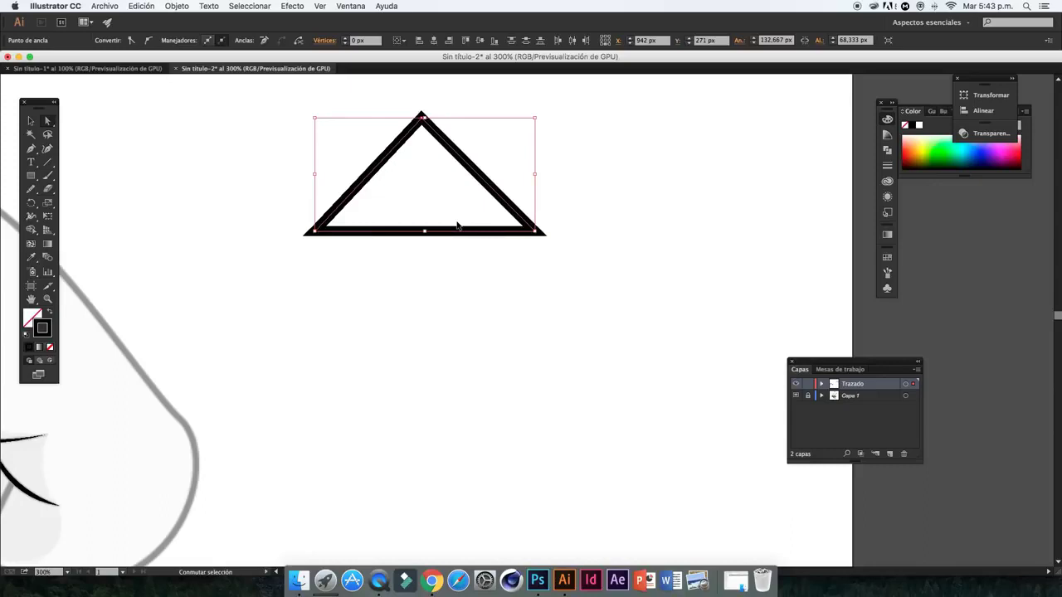
{"action": "left_click", "coordinate": [457, 223], "text": "ctrl"}
Undo the last change, then select the whole triangle and delete it
{"action": "right_click", "coordinate": [466, 201]}
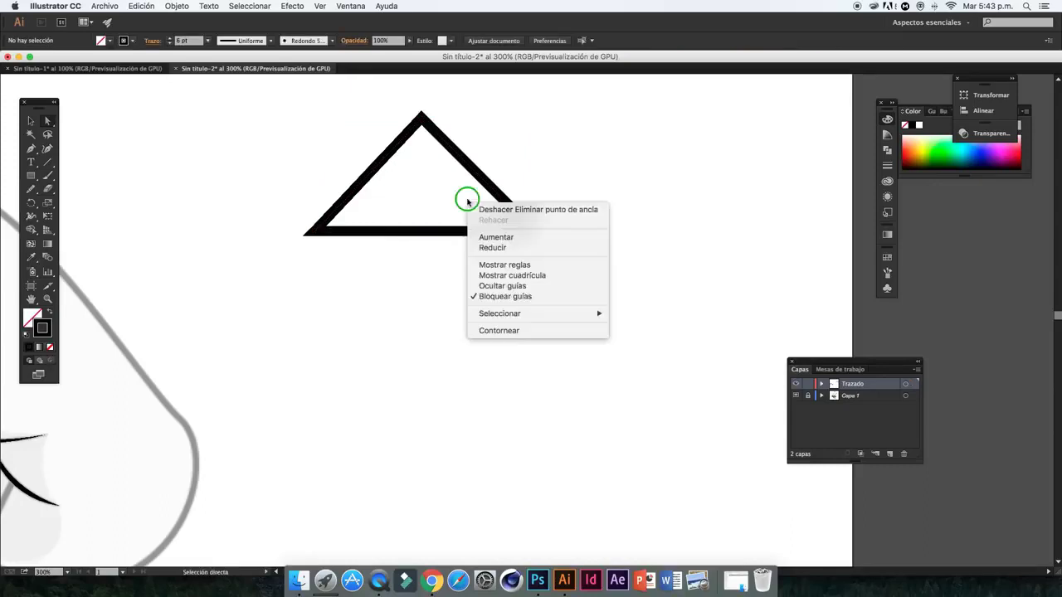
{"action": "left_click", "coordinate": [477, 209]}
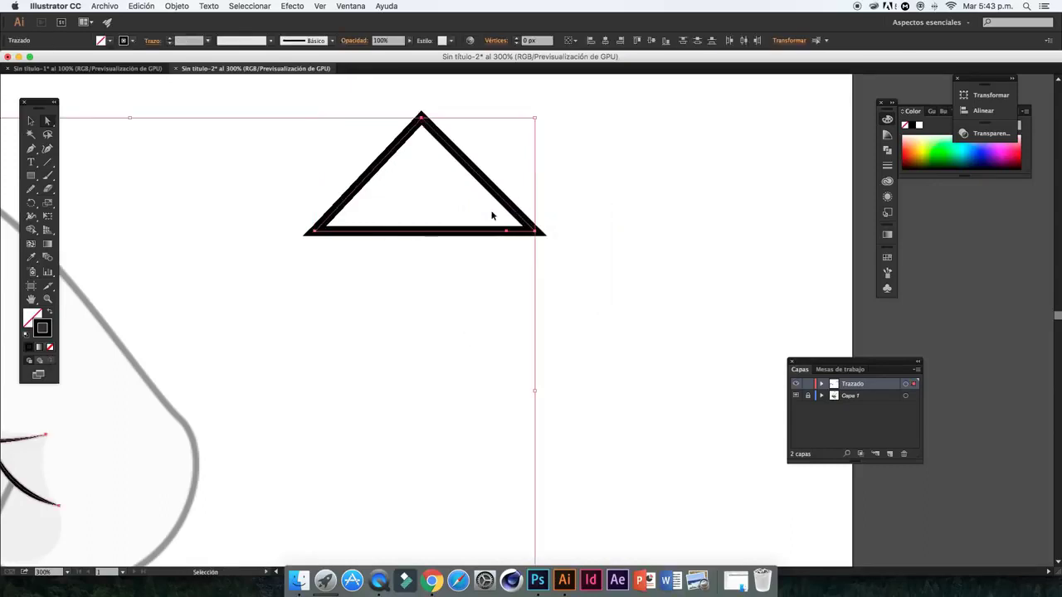
{"action": "left_click", "coordinate": [493, 216]}
{"action": "left_click_drag", "start_coordinate": [296, 107], "coordinate": [581, 268]}
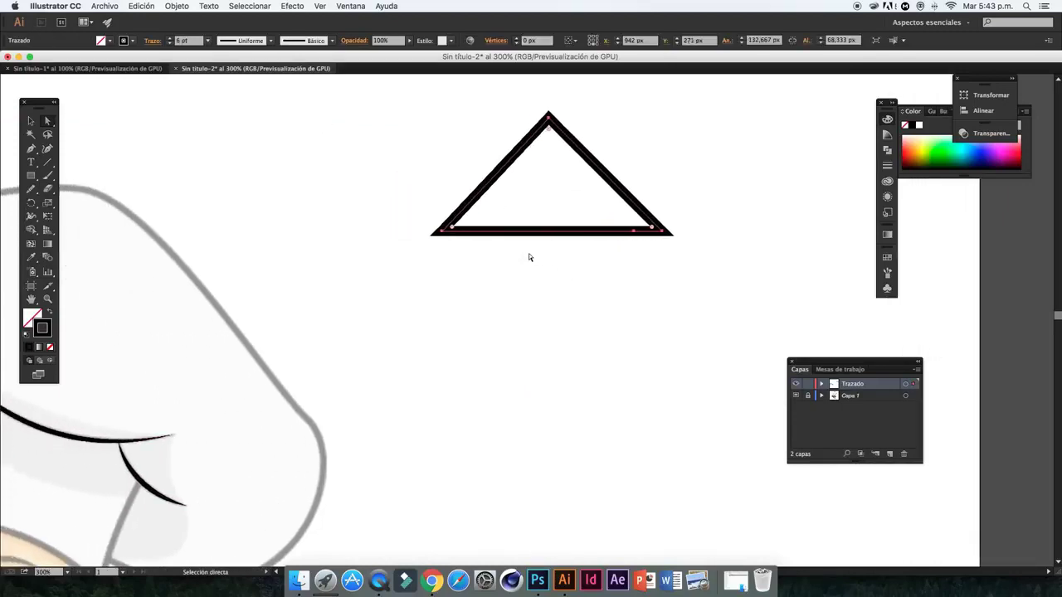
{"action": "key", "text": "Delete"}
Trace the curved line where the hat meets the forehead
{"action": "scroll", "coordinate": [513, 250], "scroll_direction": "left", "scroll_amount": 10}
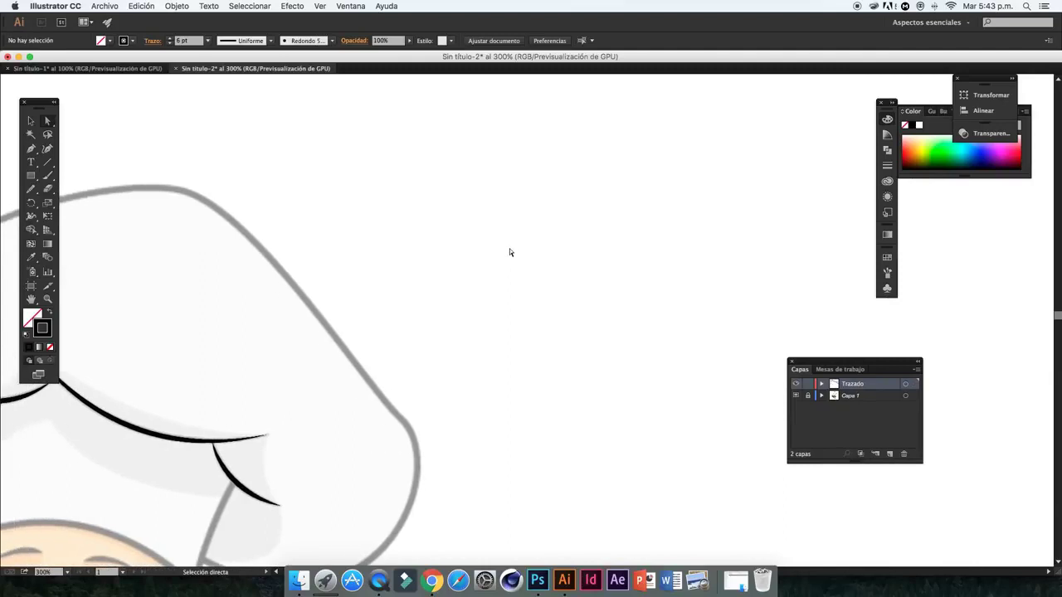
{"action": "key", "text": "plus"}
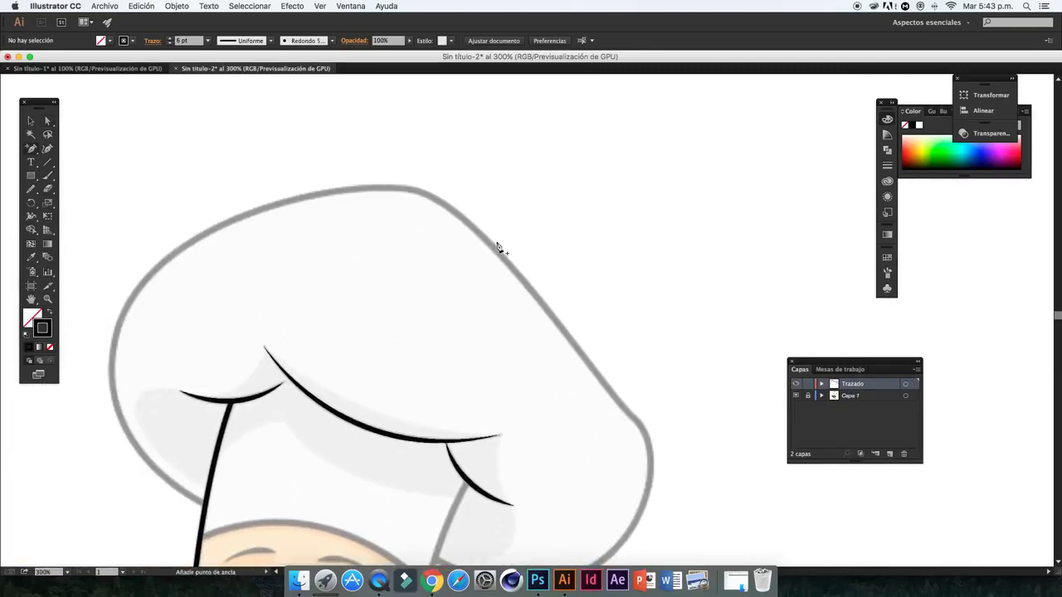
{"action": "key", "text": "p"}
{"action": "scroll", "coordinate": [497, 248], "scroll_direction": "down", "scroll_amount": 2}
{"action": "scroll", "coordinate": [483, 249], "scroll_direction": "down", "scroll_amount": 1}
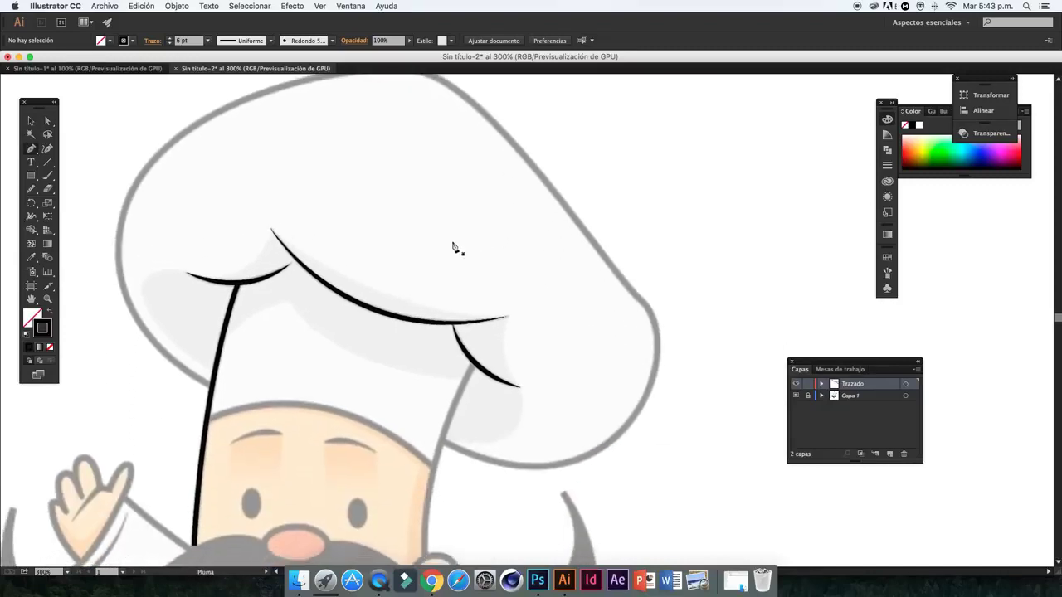
{"action": "scroll", "coordinate": [455, 244], "scroll_direction": "down", "scroll_amount": 1}
{"action": "scroll", "coordinate": [439, 232], "scroll_direction": "down", "scroll_amount": 1}
{"action": "scroll", "coordinate": [402, 261], "scroll_direction": "down", "scroll_amount": 3}
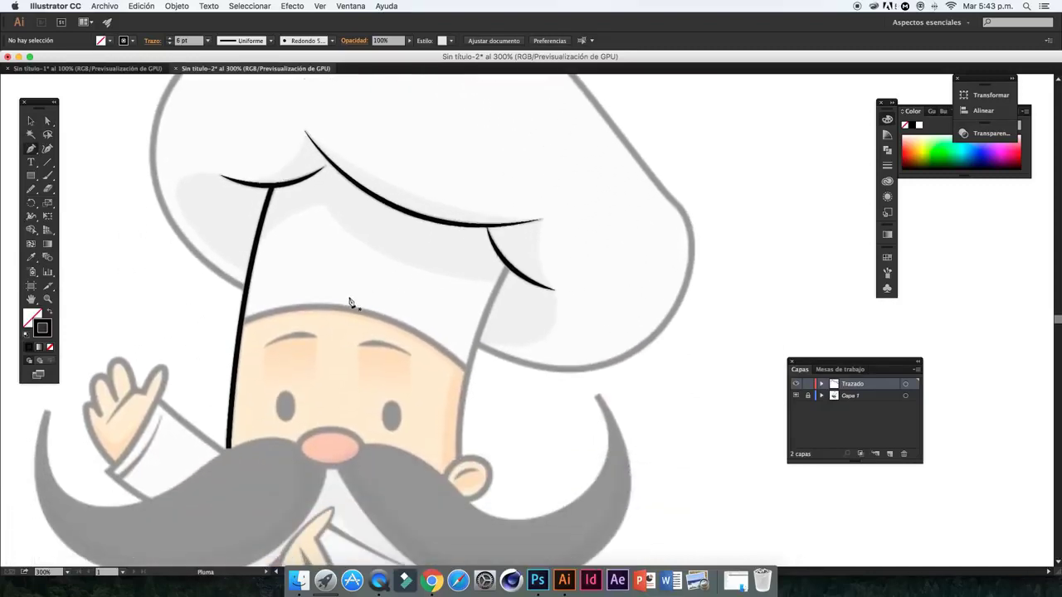
{"action": "left_click", "coordinate": [240, 323]}
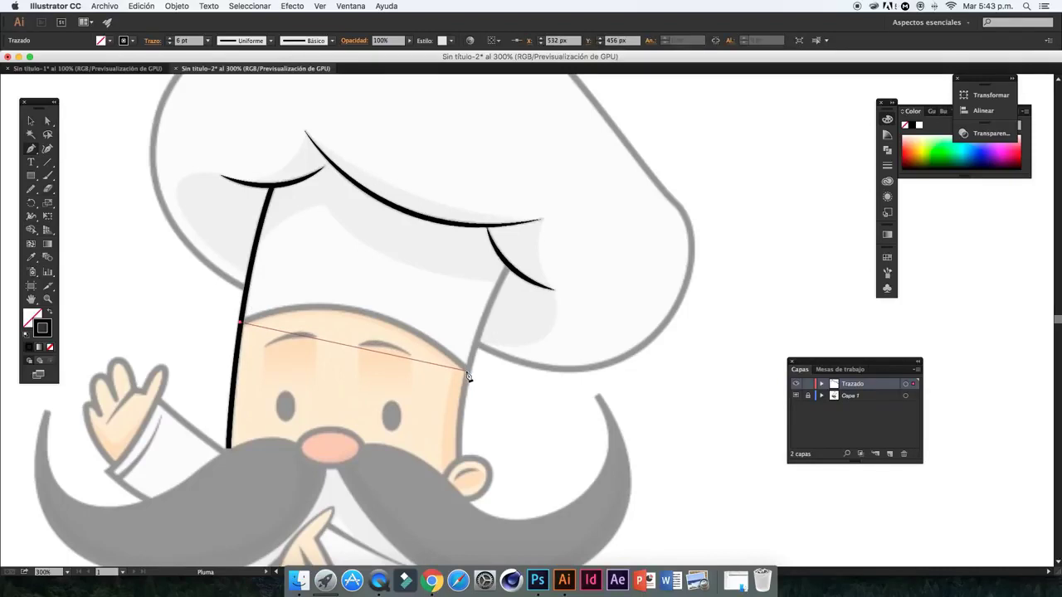
{"action": "left_click_drag", "start_coordinate": [468, 375], "coordinate": [581, 482]}
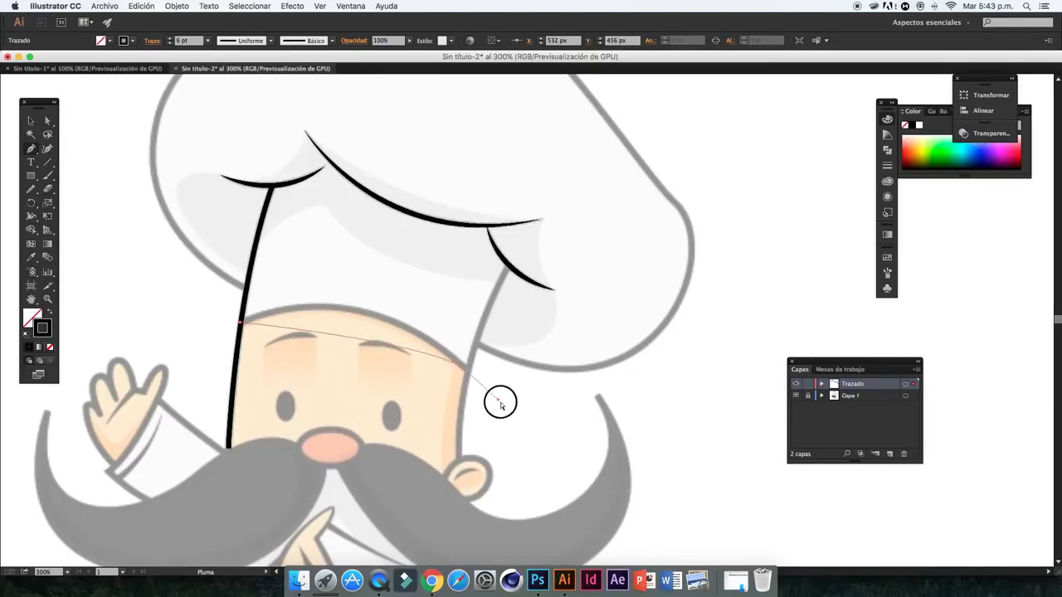
{"action": "left_click", "coordinate": [581, 483], "text": "super"}
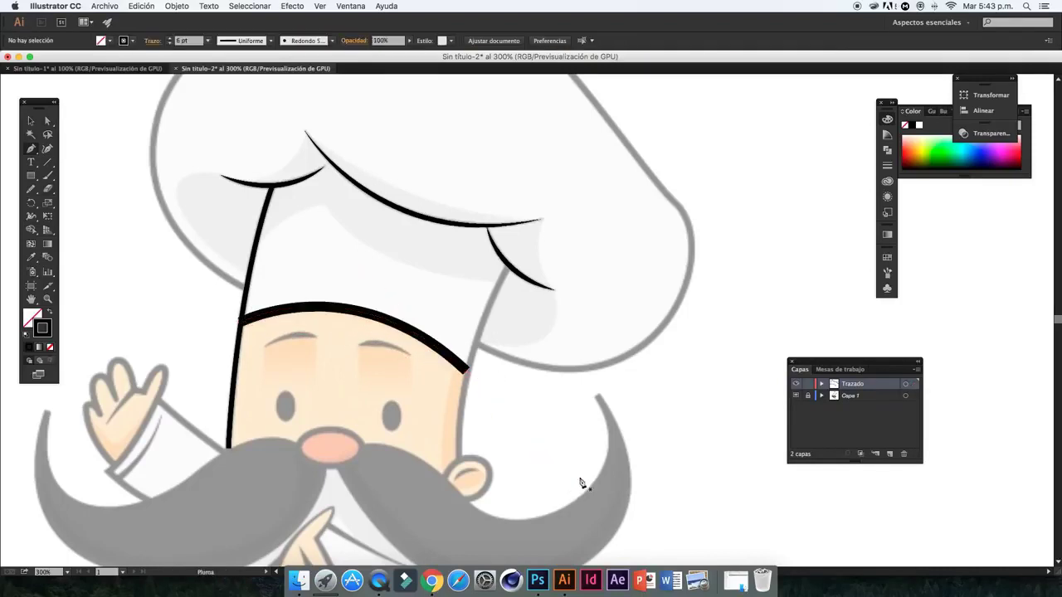
Copy the 3 pt black hat stroke onto the forehead curve
{"action": "scroll", "coordinate": [582, 484], "scroll_direction": "down", "scroll_amount": 1}
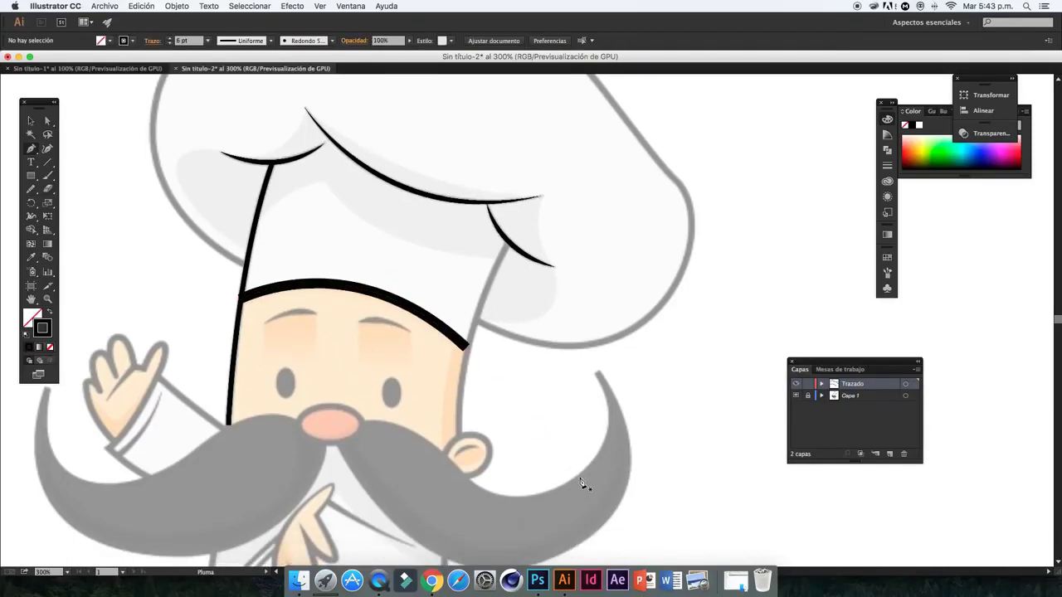
{"action": "left_click", "coordinate": [355, 288]}
{"action": "key", "text": "i"}
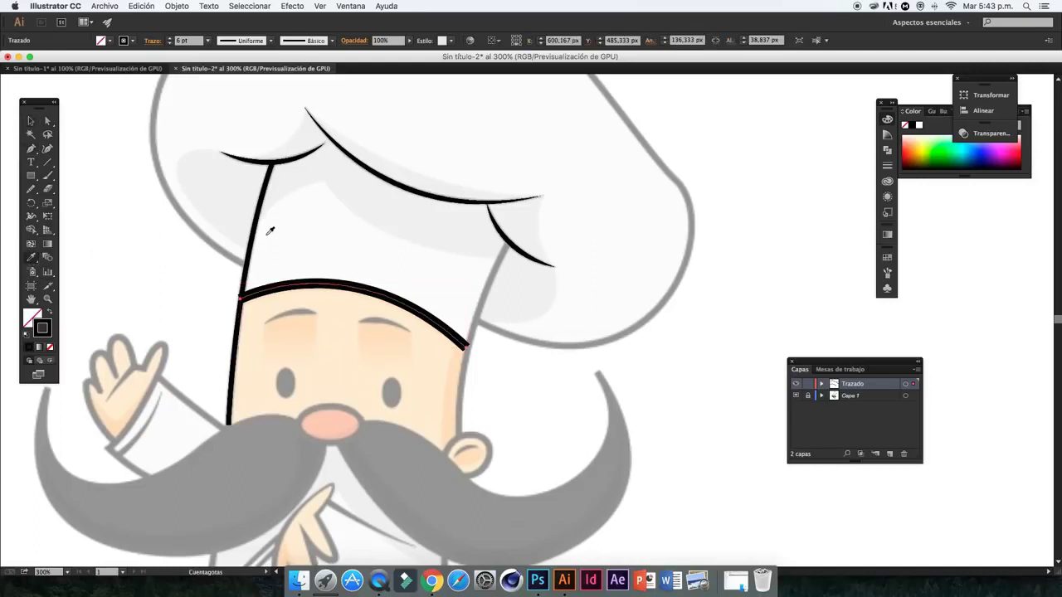
{"action": "left_click", "coordinate": [253, 232]}
{"action": "left_click", "coordinate": [29, 121]}
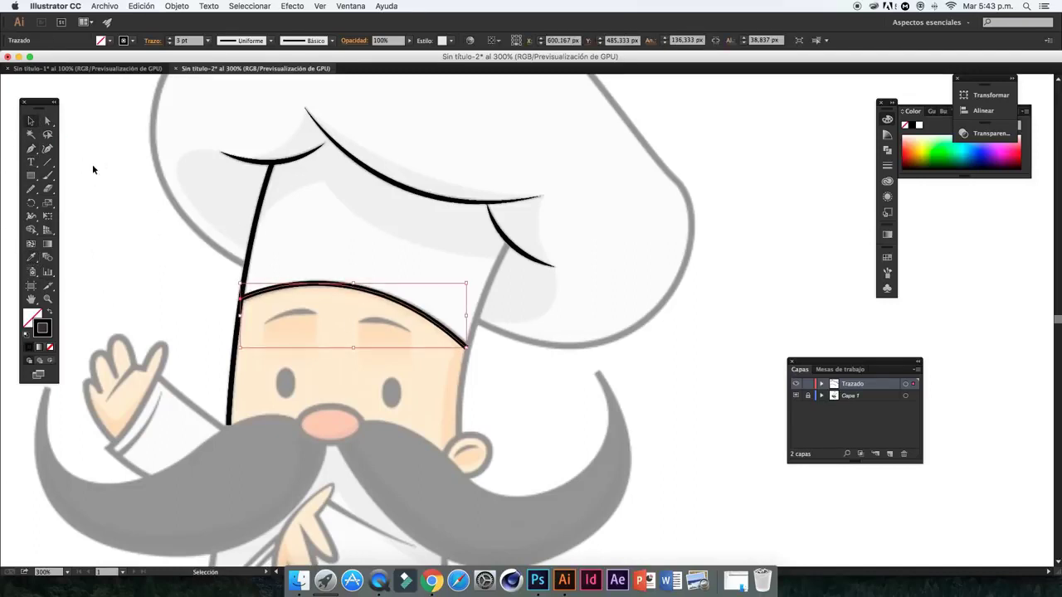
{"action": "left_click", "coordinate": [95, 165]}
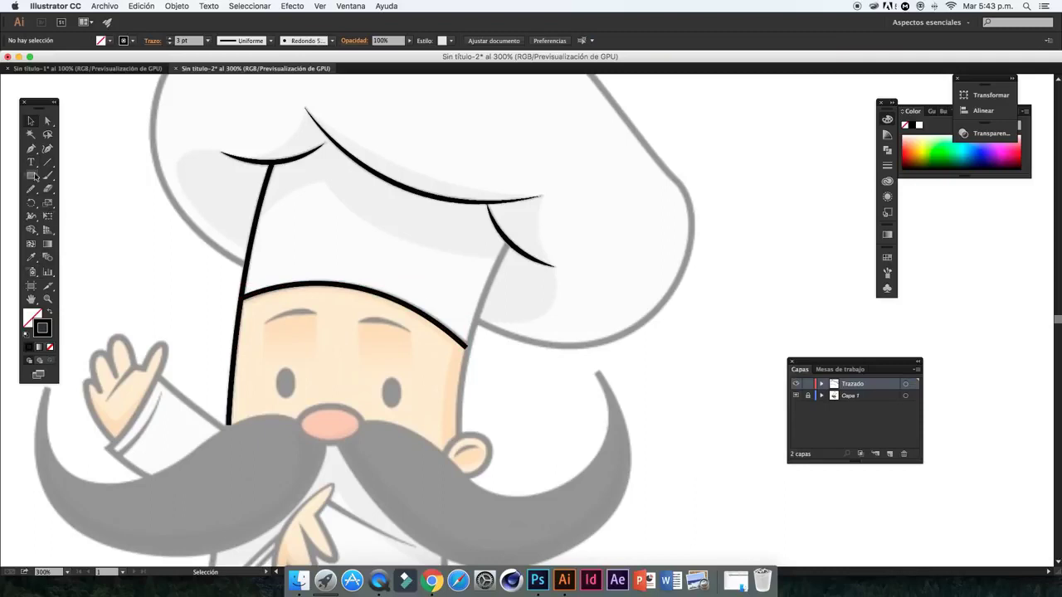
Trace the hat's right side from the brim down toward the ear
{"action": "left_click", "coordinate": [507, 245]}
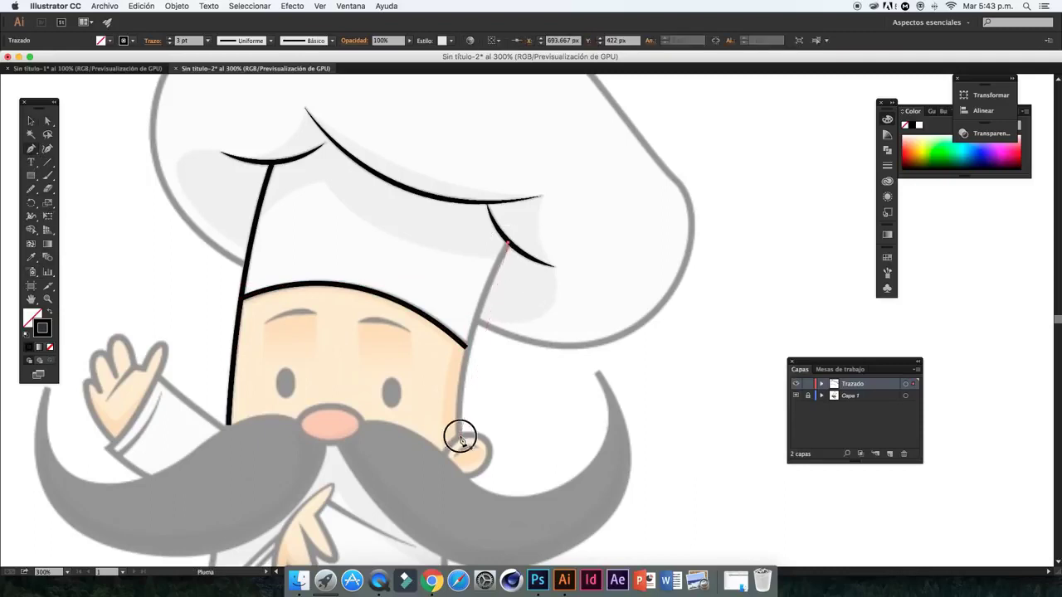
{"action": "left_click_drag", "start_coordinate": [461, 440], "coordinate": [464, 551]}
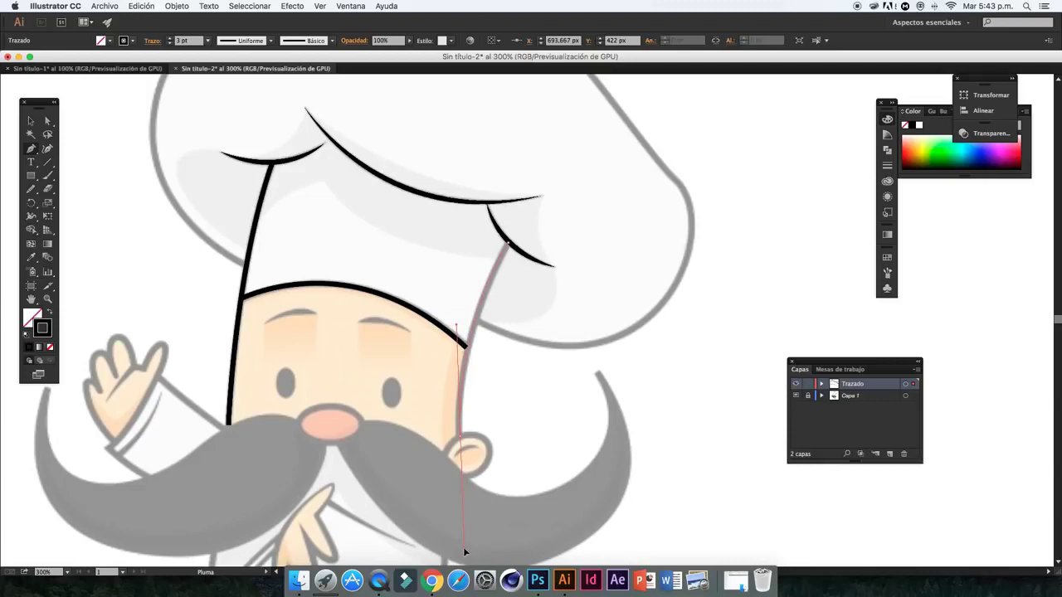
{"action": "key", "text": "super"}
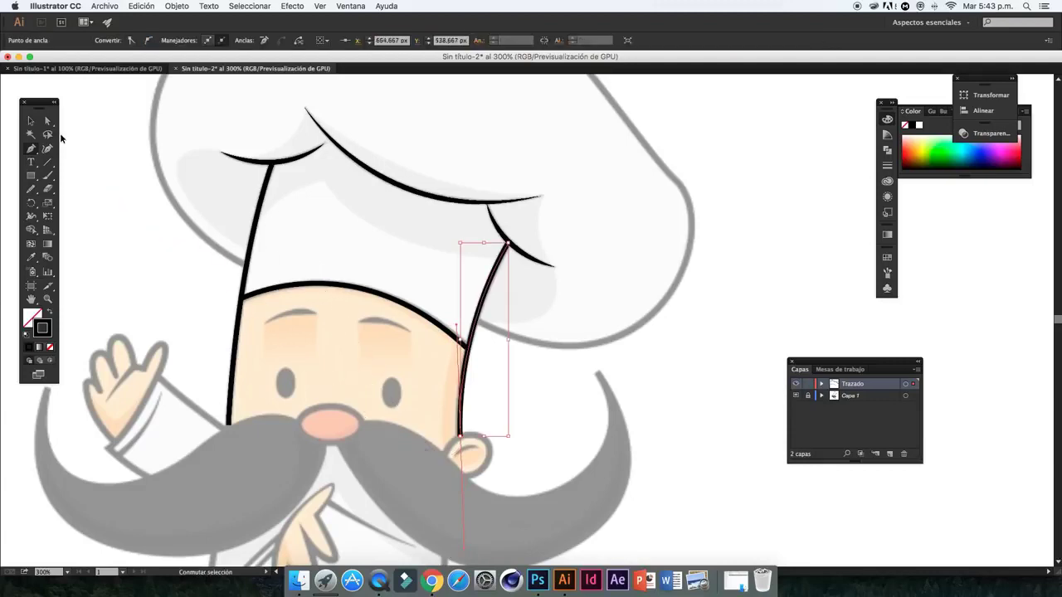
Trace the ear outline over its top and bottom, then smooth its curve
{"action": "left_click", "coordinate": [60, 133], "text": "super"}
{"action": "scroll", "coordinate": [73, 135], "scroll_direction": "down", "scroll_amount": 5}
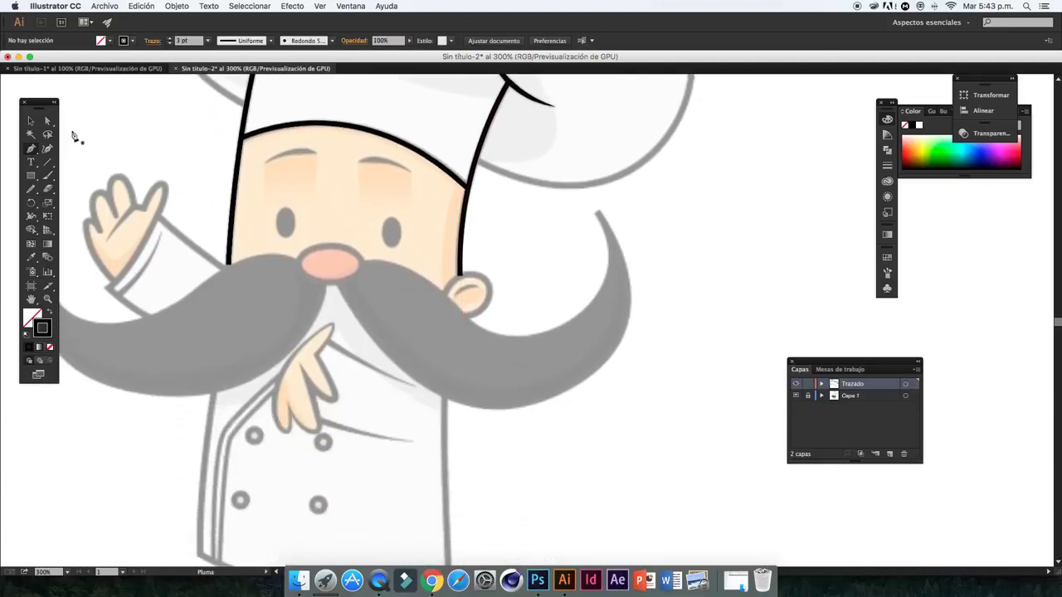
{"action": "key", "text": "super+equal"}
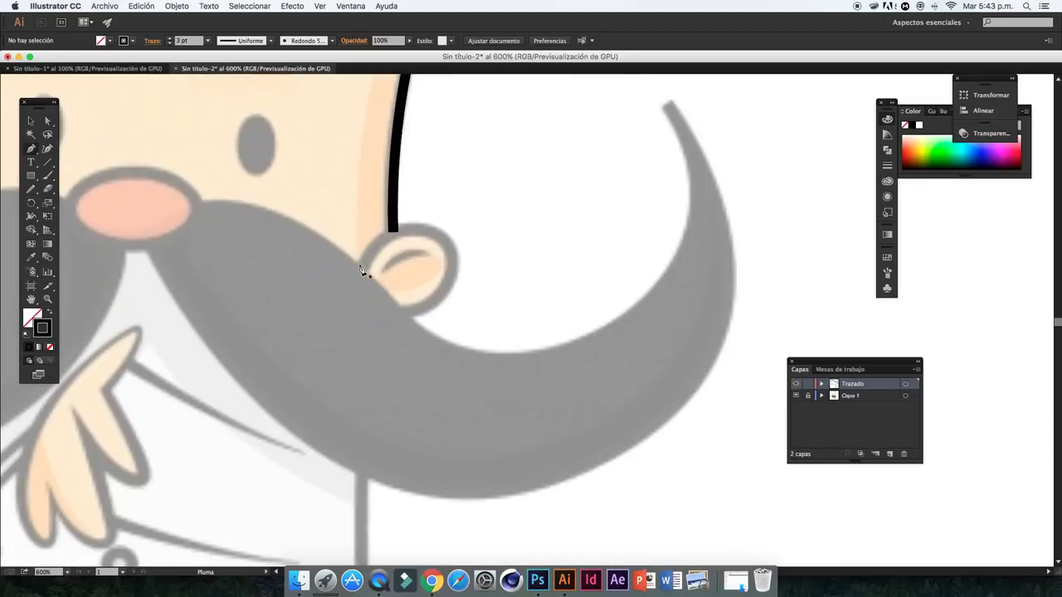
{"action": "left_click", "coordinate": [359, 265]}
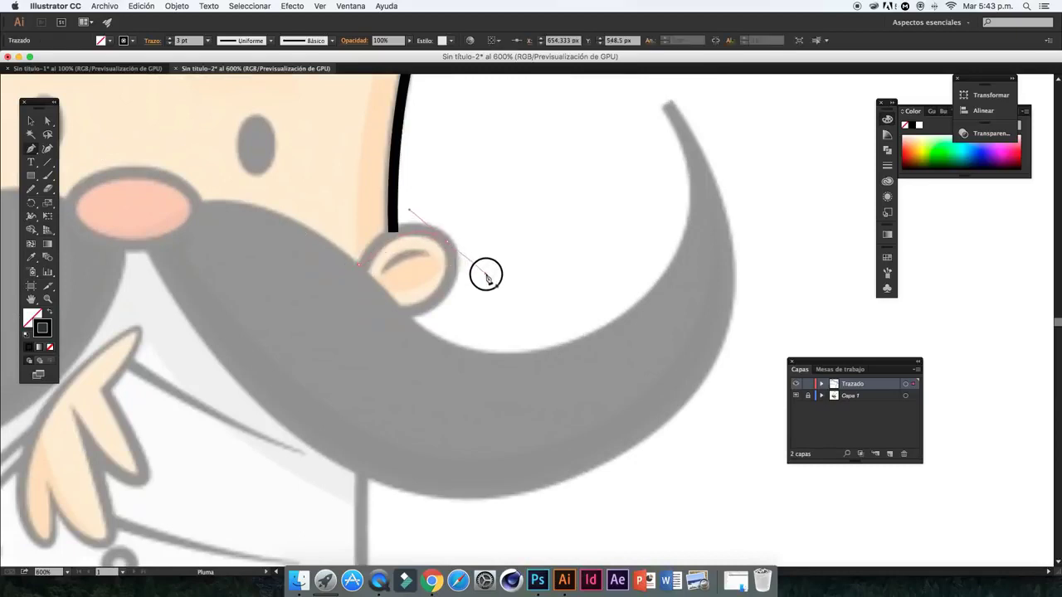
{"action": "left_click_drag", "start_coordinate": [503, 286], "coordinate": [500, 282]}
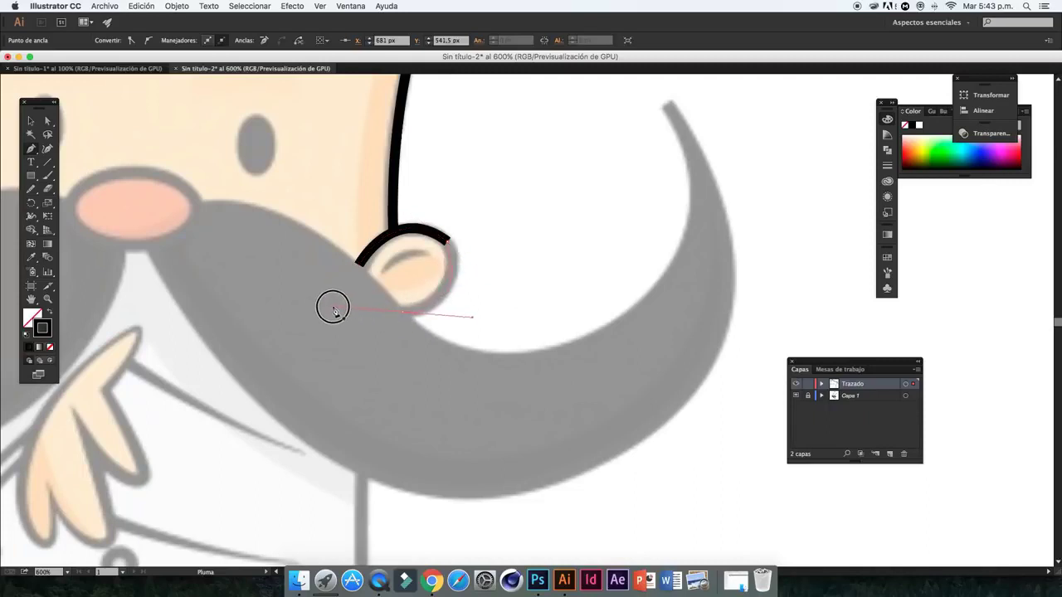
{"action": "left_click_drag", "start_coordinate": [334, 320], "coordinate": [336, 323]}
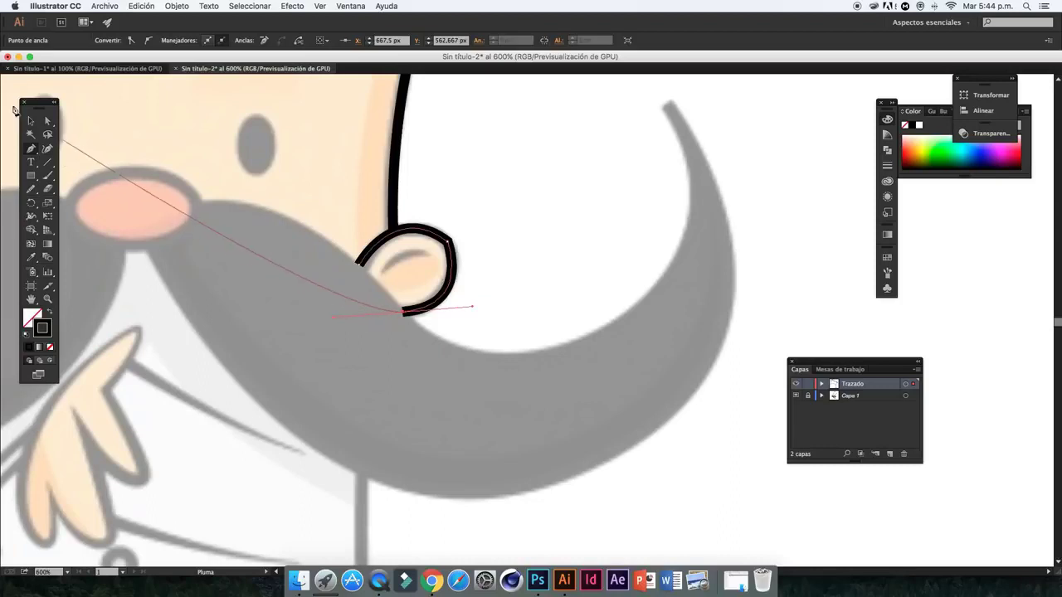
{"action": "left_click", "coordinate": [31, 121]}
{"action": "left_click", "coordinate": [511, 173]}
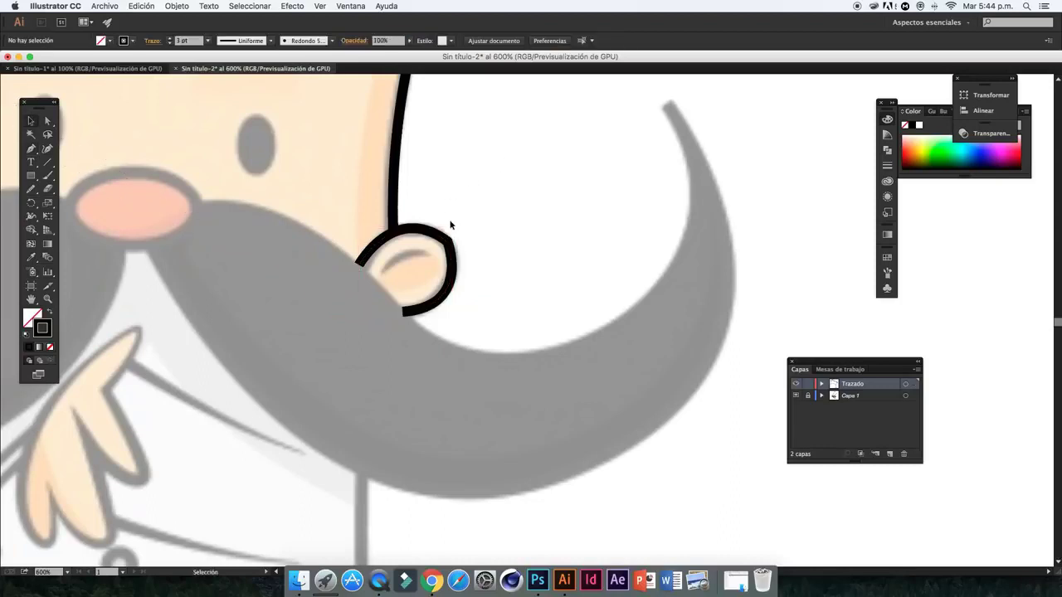
{"action": "left_click", "coordinate": [455, 259]}
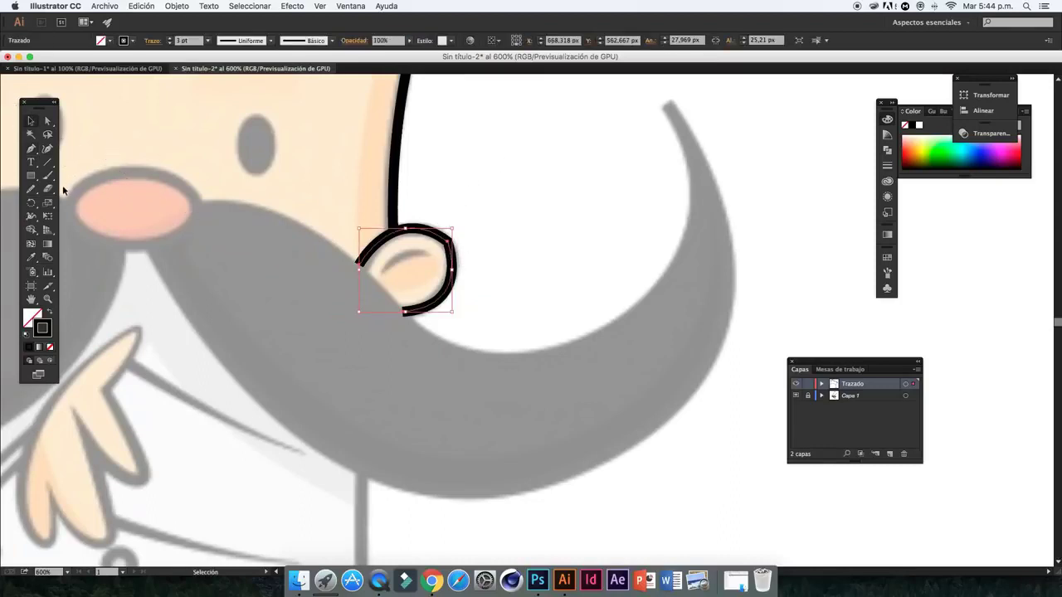
{"action": "left_click_drag", "start_coordinate": [36, 190], "coordinate": [83, 201]}
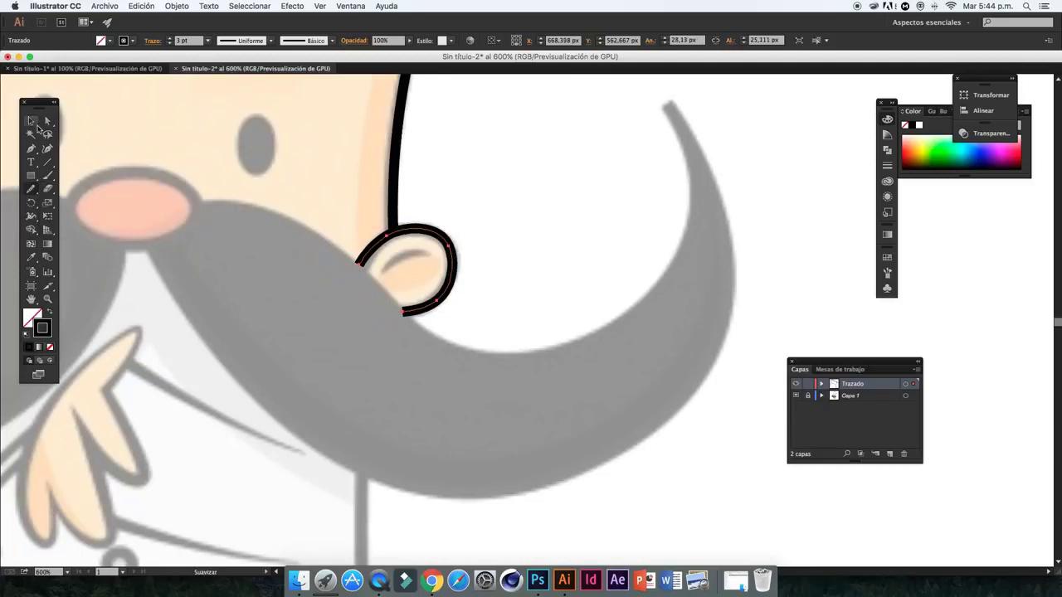
{"action": "left_click", "coordinate": [563, 209]}
Draw the inner ear curve with a 2 pt stroke and a tapered width profile
{"action": "scroll", "coordinate": [551, 206], "scroll_direction": "left", "scroll_amount": 5}
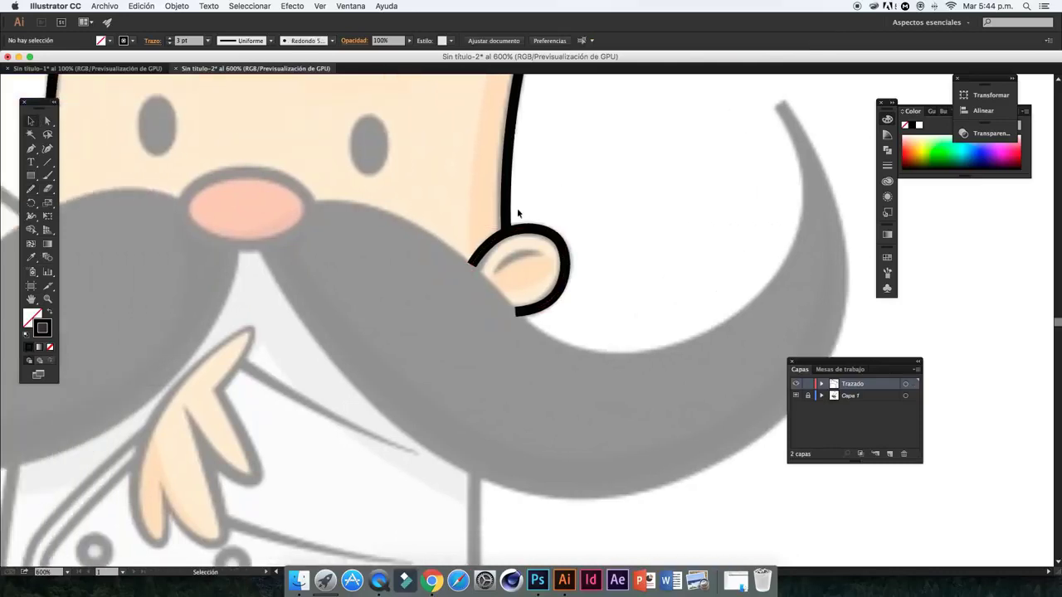
{"action": "left_click", "coordinate": [31, 149]}
{"action": "left_click", "coordinate": [496, 270]}
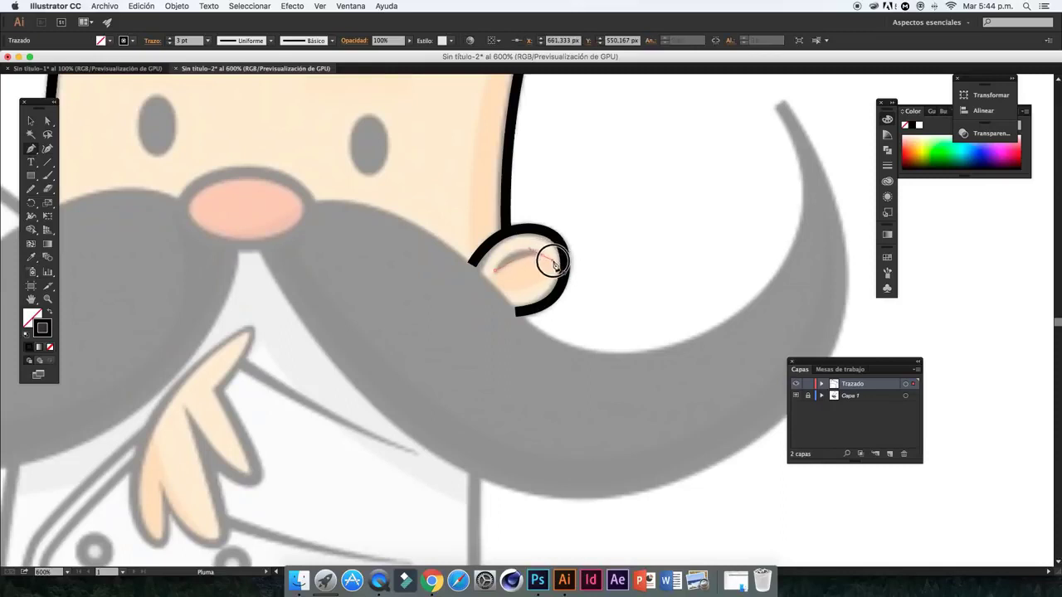
{"action": "left_click", "coordinate": [31, 121]}
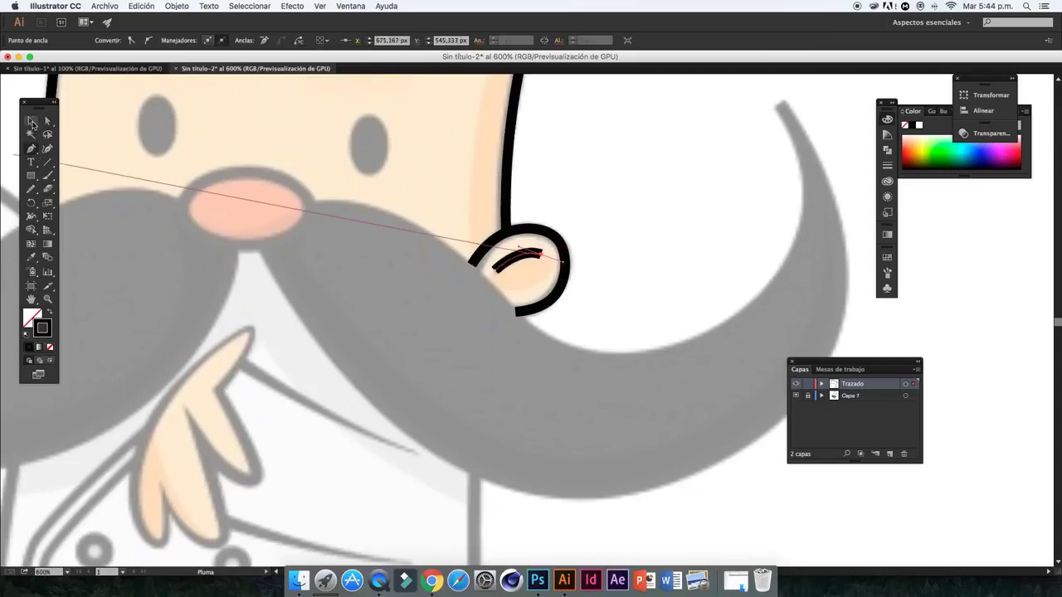
{"action": "left_click", "coordinate": [643, 224]}
{"action": "left_click", "coordinate": [532, 260]}
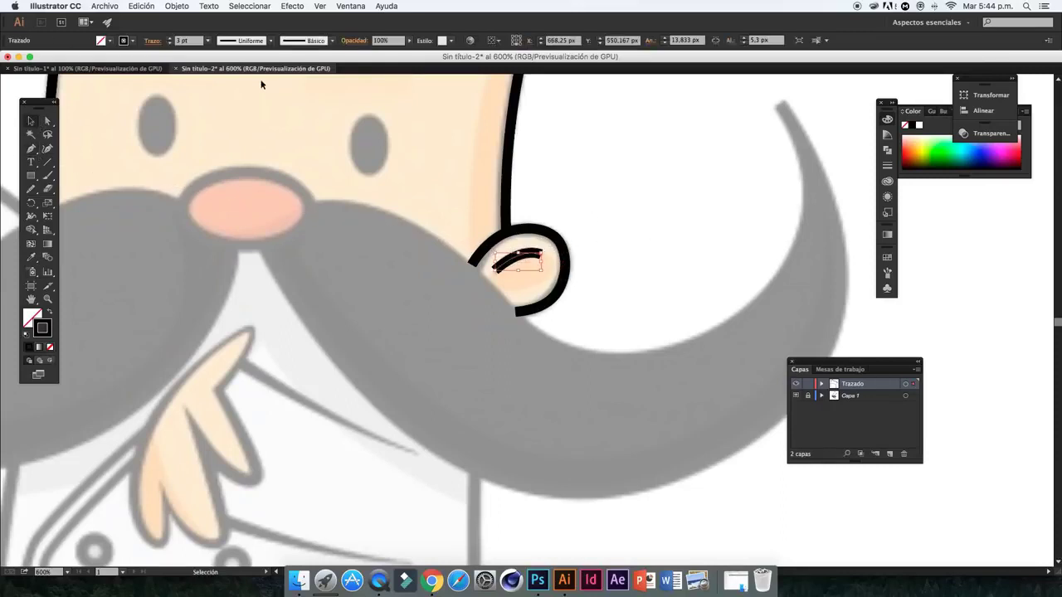
{"action": "left_click", "coordinate": [270, 40]}
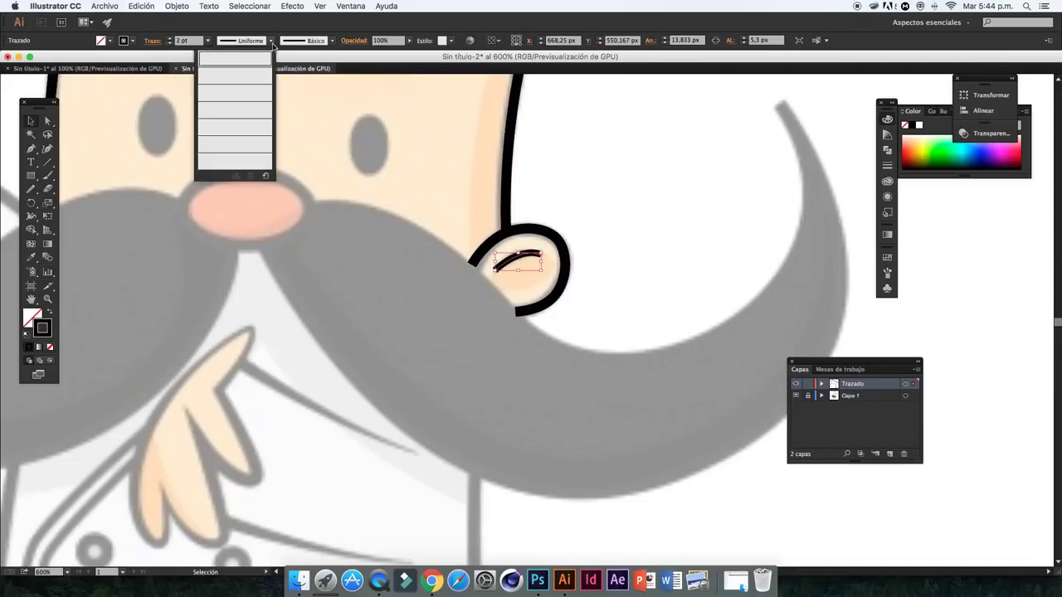
{"action": "left_click", "coordinate": [260, 80]}
{"action": "key", "text": "ctrl+minus"}
{"action": "key", "text": "ctrl+minus"}
{"action": "key", "text": "ctrl+minus"}
{"action": "left_click", "coordinate": [31, 150]}
Trace the coat's right edge, bottom hem and left edge in black
{"action": "key", "text": "ctrl+plus"}
{"action": "key", "text": "ctrl+plus"}
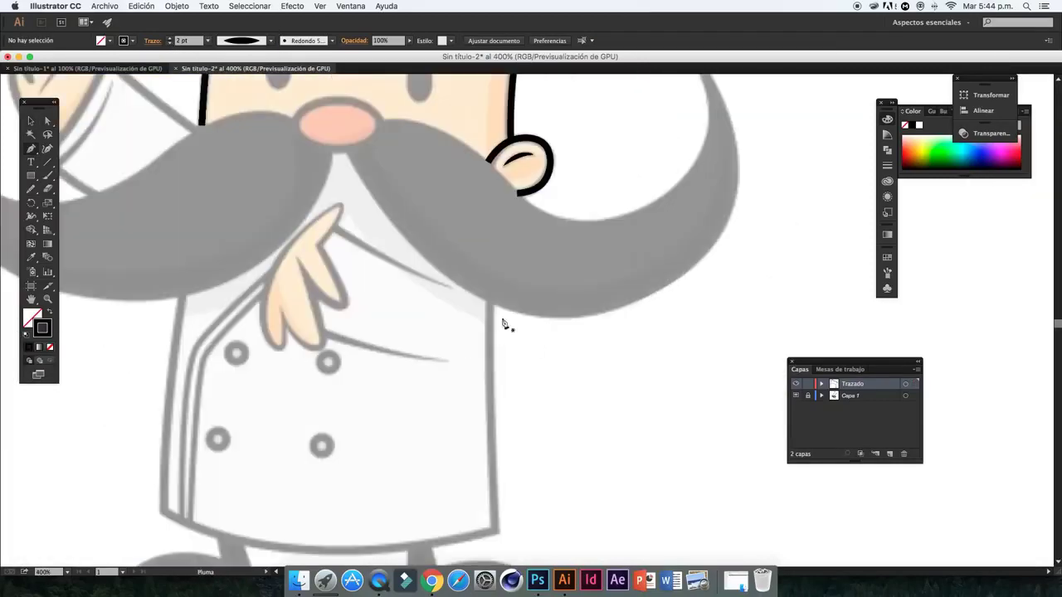
{"action": "left_click", "coordinate": [491, 302]}
{"action": "scroll", "coordinate": [497, 381], "scroll_direction": "down", "scroll_amount": 2}
{"action": "left_click", "coordinate": [495, 437]}
{"action": "mouse_move", "coordinate": [163, 419]}
{"action": "left_mouse_down"}
{"action": "mouse_move", "coordinate": [52, 334]}
{"action": "mouse_move", "coordinate": [157, 413]}
{"action": "left_mouse_up"}
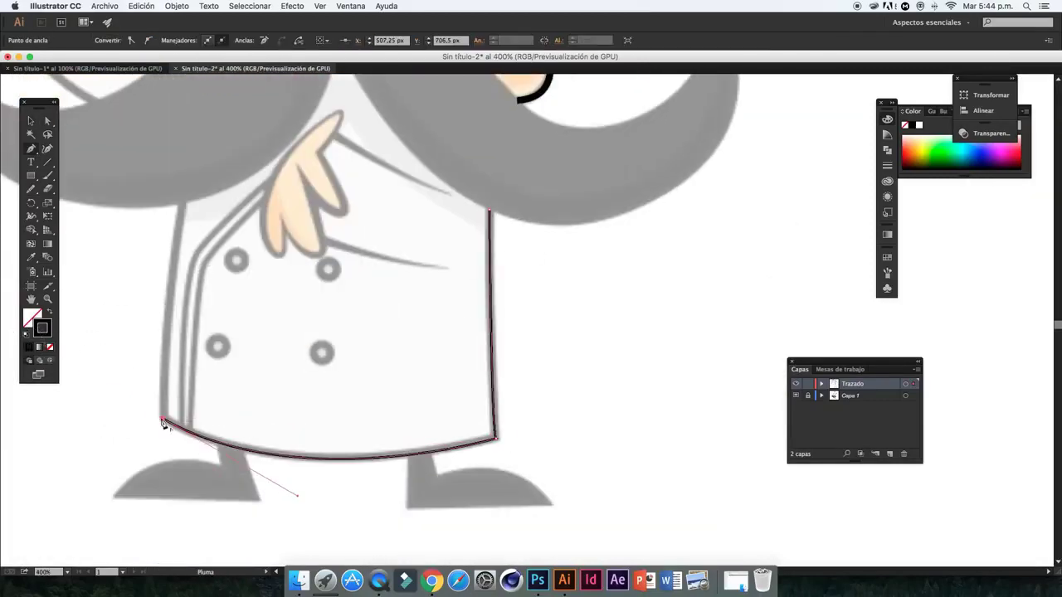
{"action": "left_click", "coordinate": [182, 201]}
{"action": "key", "text": "v"}
Outline the raised arm's sleeve from the cuff up toward the hand and close it
{"action": "key", "text": "ctrl+minus"}
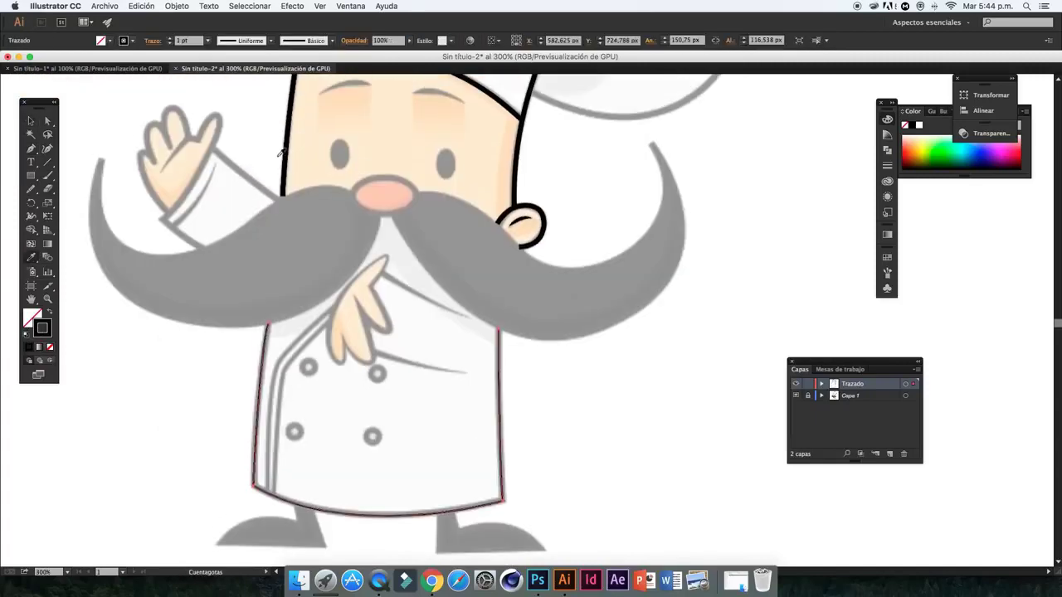
{"action": "key", "text": "ctrl+shift+a"}
{"action": "key", "text": "p"}
{"action": "key", "text": "ctrl+plus"}
{"action": "scroll", "coordinate": [371, 316], "scroll_direction": "down", "scroll_amount": 1}
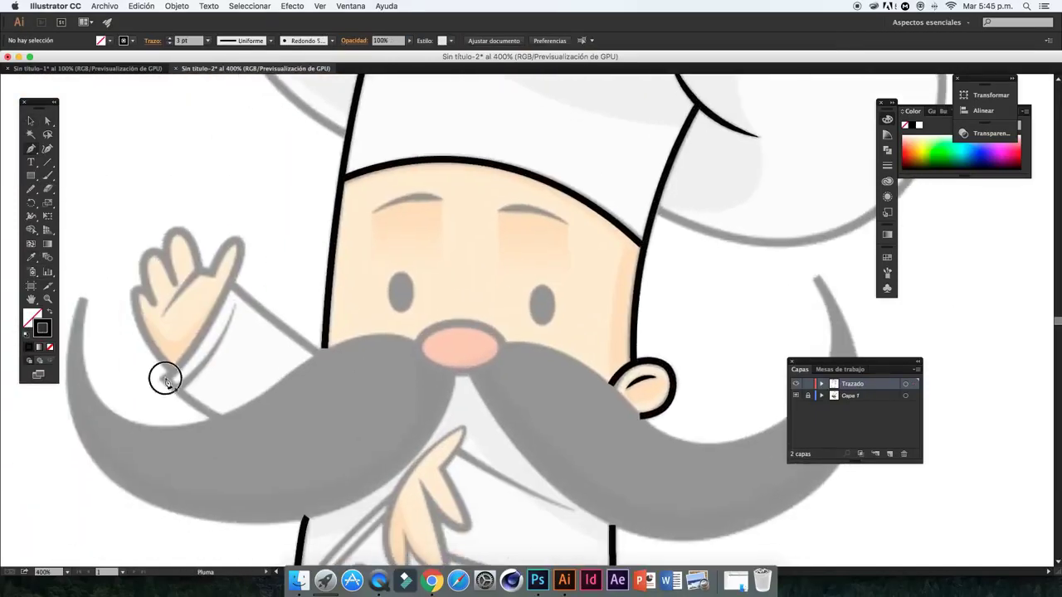
{"action": "left_click", "coordinate": [163, 377]}
{"action": "left_click", "coordinate": [220, 415]}
{"action": "left_click", "coordinate": [320, 352]}
{"action": "left_click", "coordinate": [232, 285]}
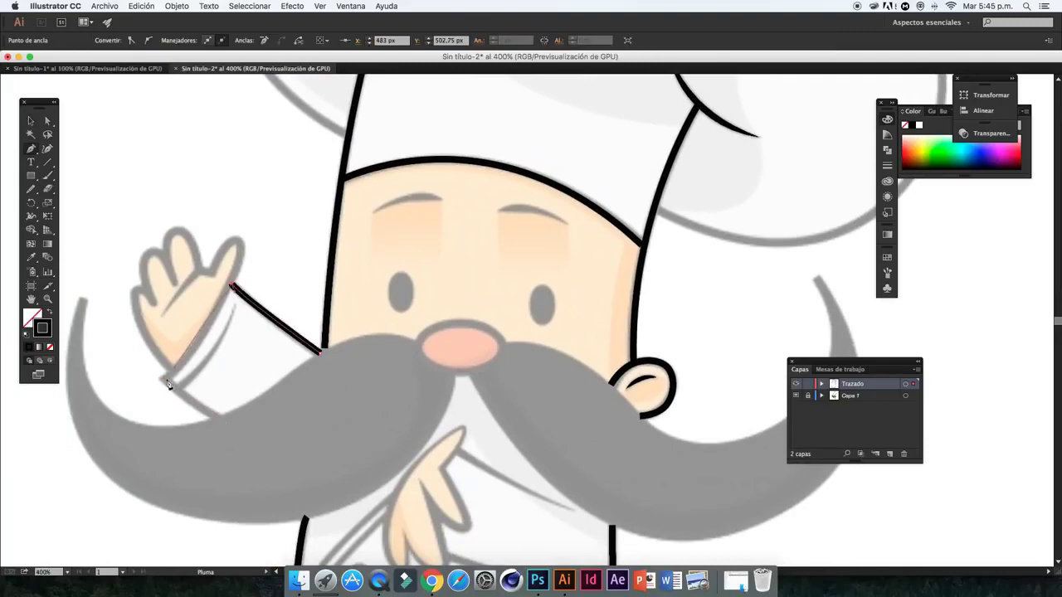
{"action": "left_click_drag", "start_coordinate": [164, 380], "coordinate": [130, 410]}
Inspect the sleeve's top corner anchor up close
{"action": "key", "text": "ctrl+plus"}
{"action": "key", "text": "ctrl+plus"}
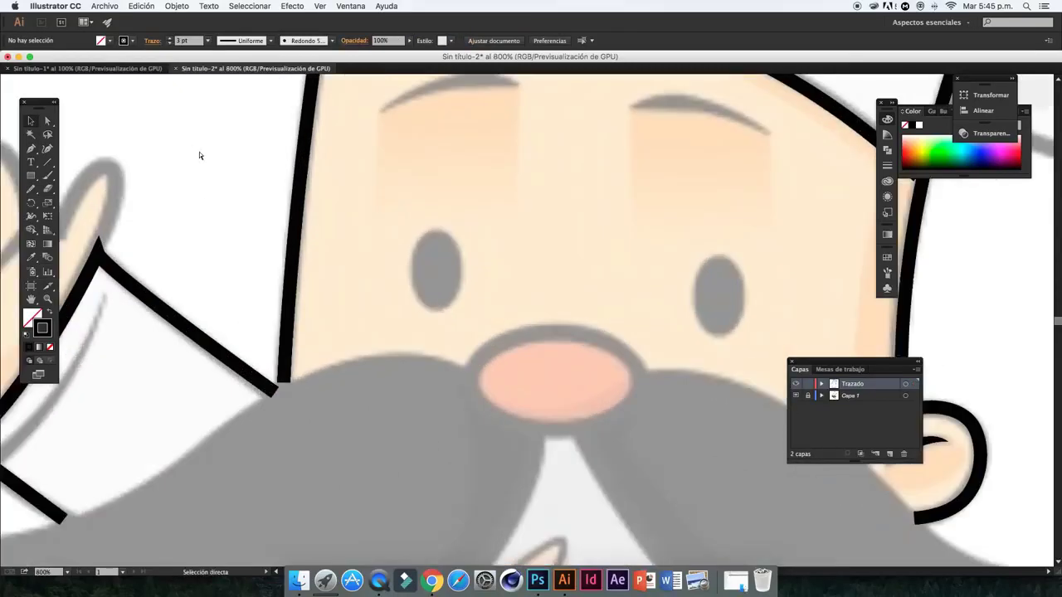
{"action": "left_click", "coordinate": [155, 260]}
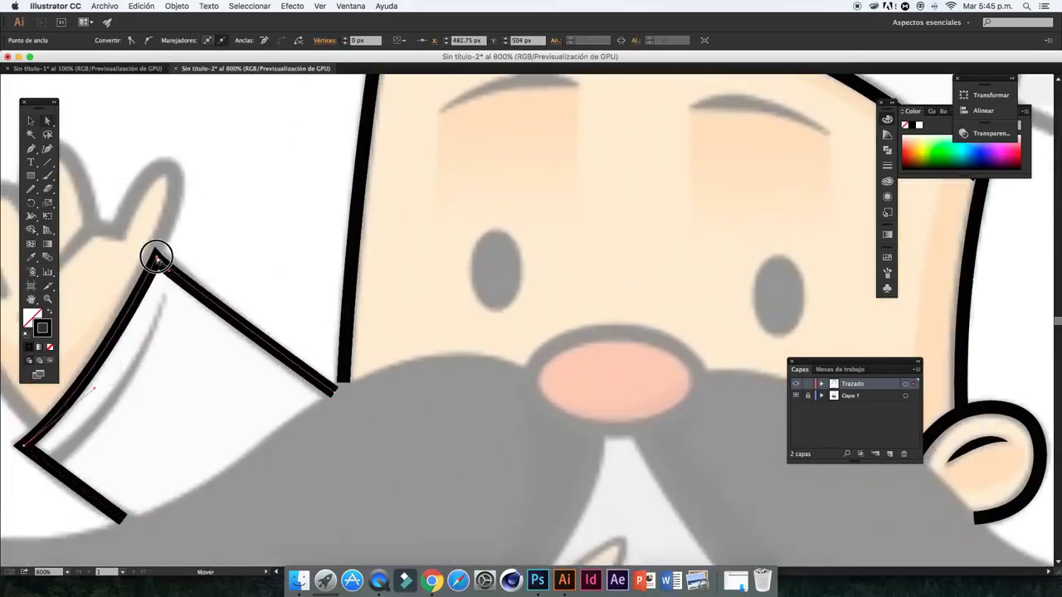
{"action": "left_click", "coordinate": [218, 242]}
{"action": "key", "text": "ctrl+minus"}
{"action": "key", "text": "p"}
Trace the waving hand's outline around each finger back to the sleeve
{"action": "left_click", "coordinate": [274, 374]}
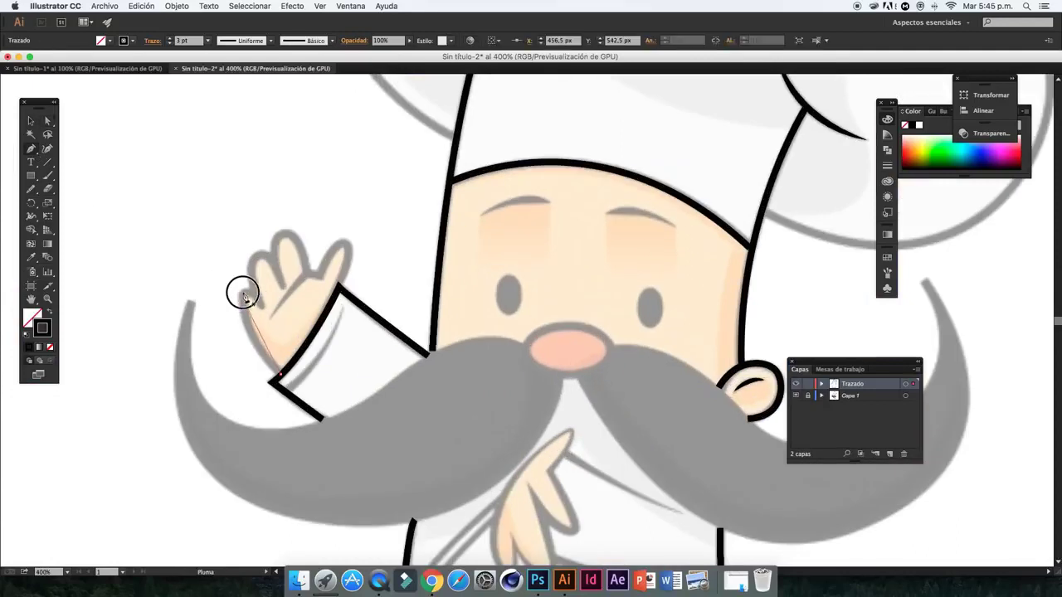
{"action": "mouse_move", "coordinate": [241, 294]}
{"action": "left_mouse_down"}
{"action": "mouse_move", "coordinate": [247, 260]}
{"action": "mouse_move", "coordinate": [292, 234]}
{"action": "left_mouse_up"}
{"action": "left_click", "coordinate": [273, 282]}
{"action": "left_click", "coordinate": [290, 280]}
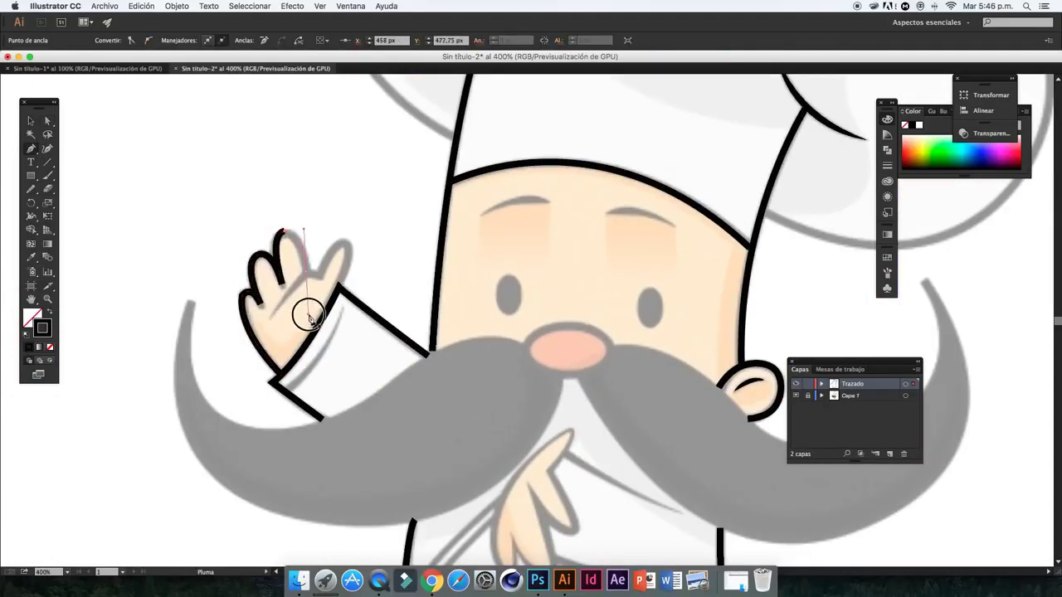
{"action": "left_click_drag", "start_coordinate": [309, 272], "coordinate": [321, 277]}
{"action": "left_click_drag", "start_coordinate": [343, 241], "coordinate": [363, 239]}
{"action": "left_click", "coordinate": [334, 292]}
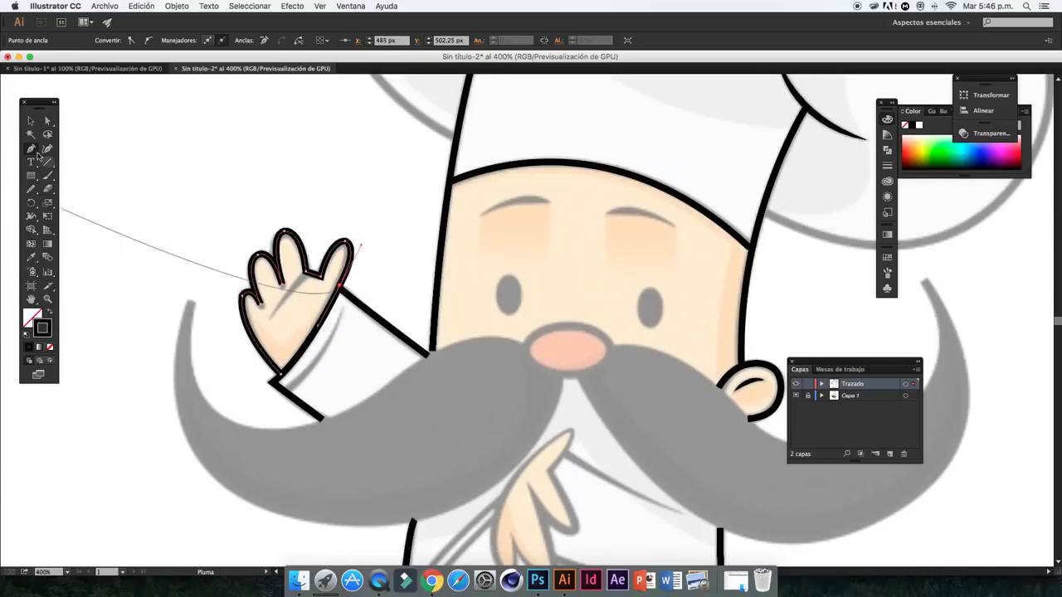
{"action": "left_click", "coordinate": [64, 209], "text": "super"}
Give the palm crease line a tapered width profile and check the hand outline's stroke
{"action": "key", "text": "v"}
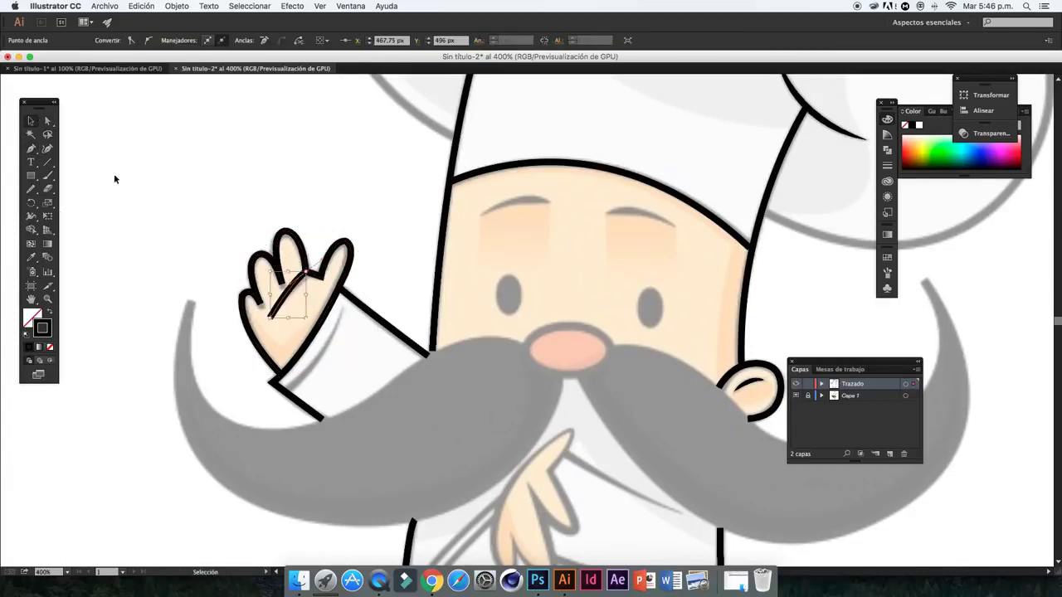
{"action": "key", "text": "a"}
{"action": "left_click", "coordinate": [263, 308]}
{"action": "key", "text": "v"}
{"action": "left_click", "coordinate": [278, 300]}
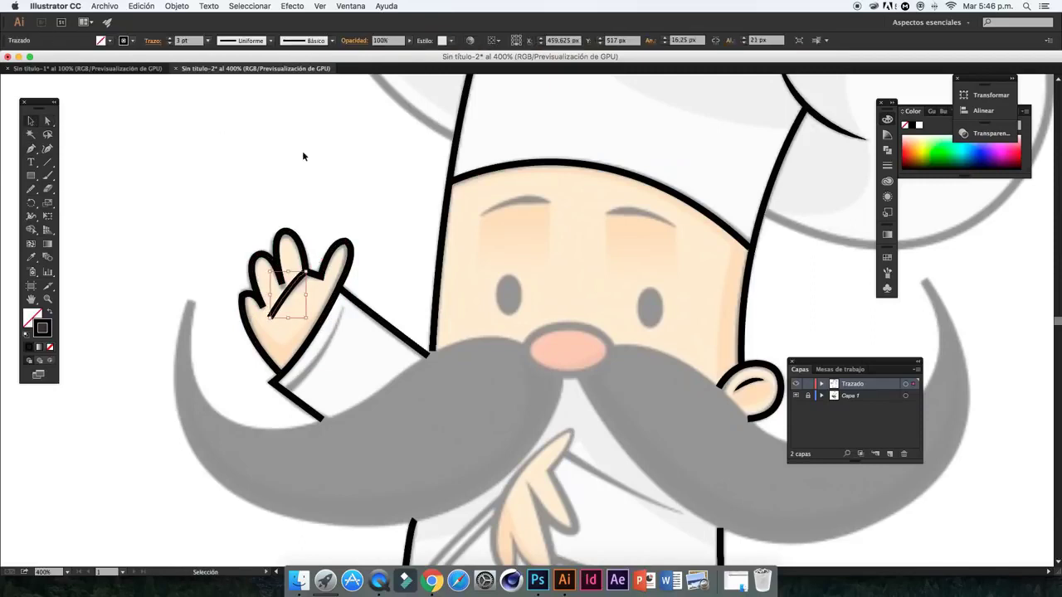
{"action": "left_click", "coordinate": [245, 40]}
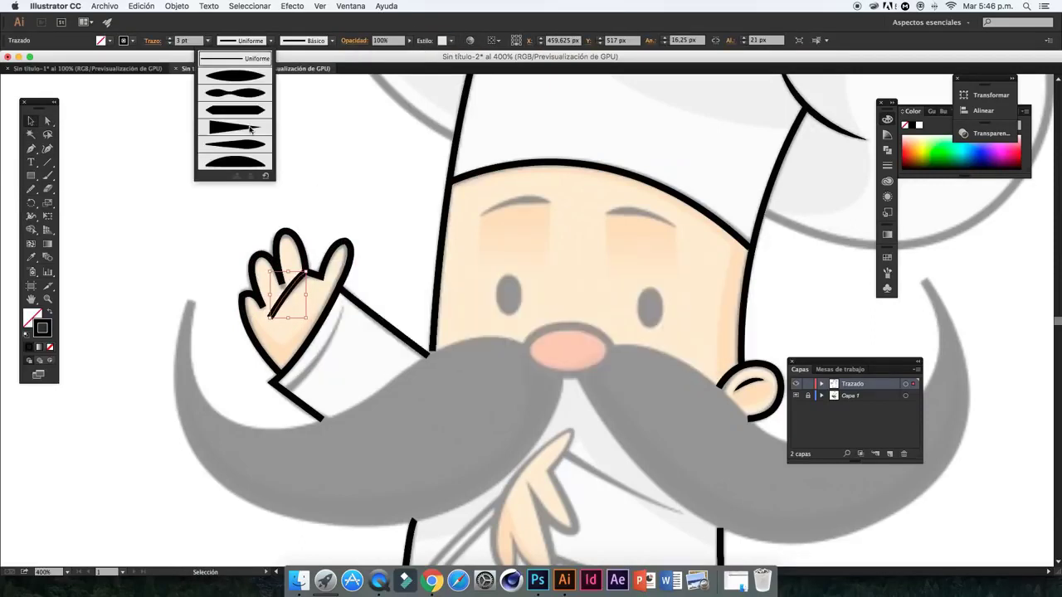
{"action": "left_click", "coordinate": [241, 159]}
{"action": "left_click", "coordinate": [887, 165]}
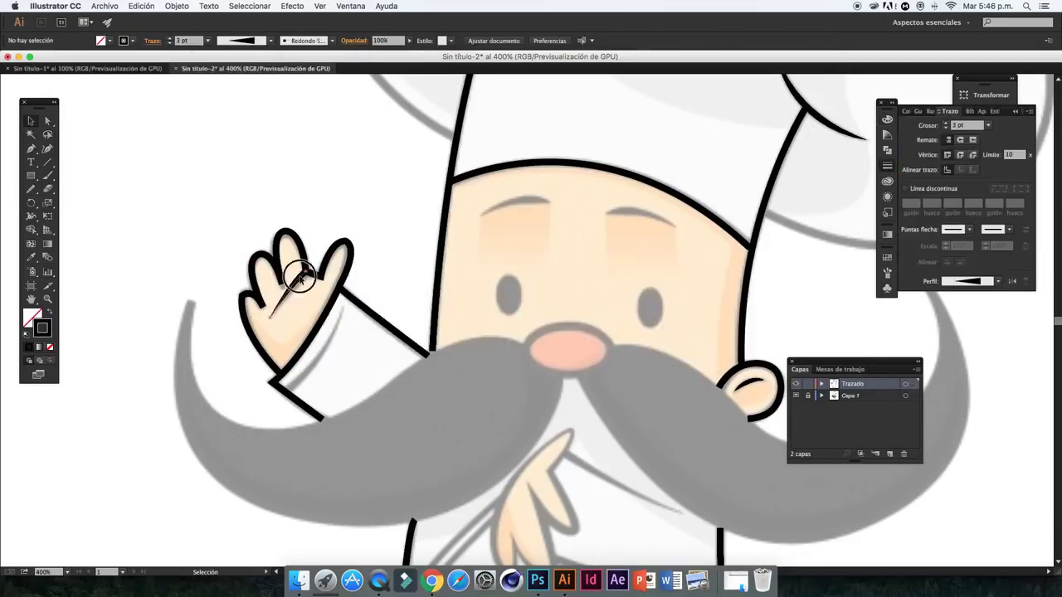
{"action": "left_click", "coordinate": [368, 182]}
{"action": "left_click", "coordinate": [237, 284]}
{"action": "left_click", "coordinate": [194, 137]}
Trace the left moustache half from the lip out to its curled tip and back
{"action": "scroll", "coordinate": [194, 137], "scroll_direction": "down", "scroll_amount": 3}
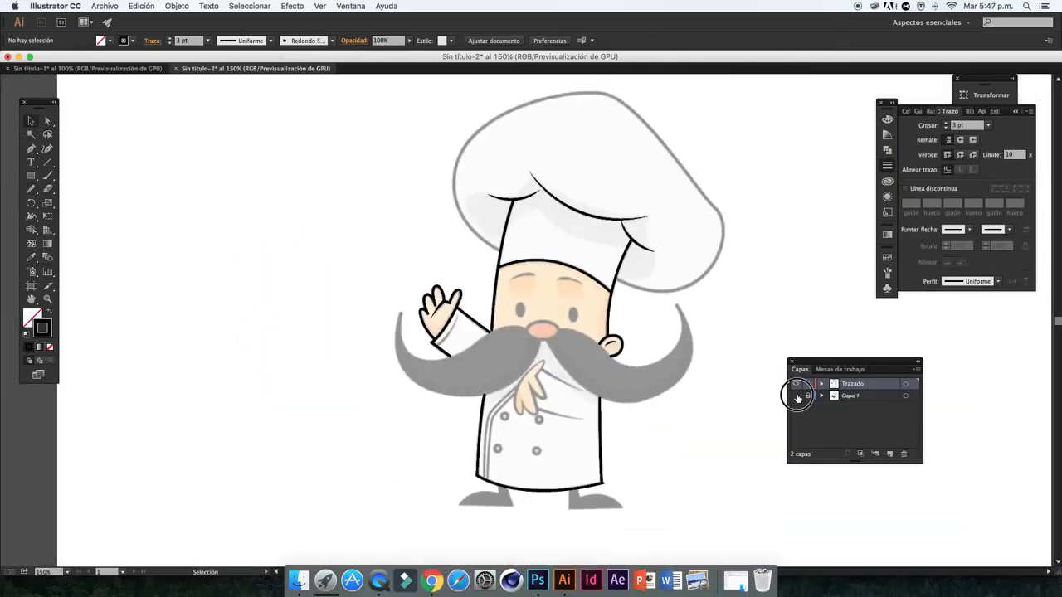
{"action": "scroll", "coordinate": [727, 402], "scroll_direction": "up", "scroll_amount": 2}
{"action": "scroll", "coordinate": [291, 274], "scroll_direction": "down", "scroll_amount": 4}
{"action": "scroll", "coordinate": [367, 230], "scroll_direction": "up", "scroll_amount": 1}
{"action": "key", "text": "p"}
{"action": "left_click", "coordinate": [380, 215]}
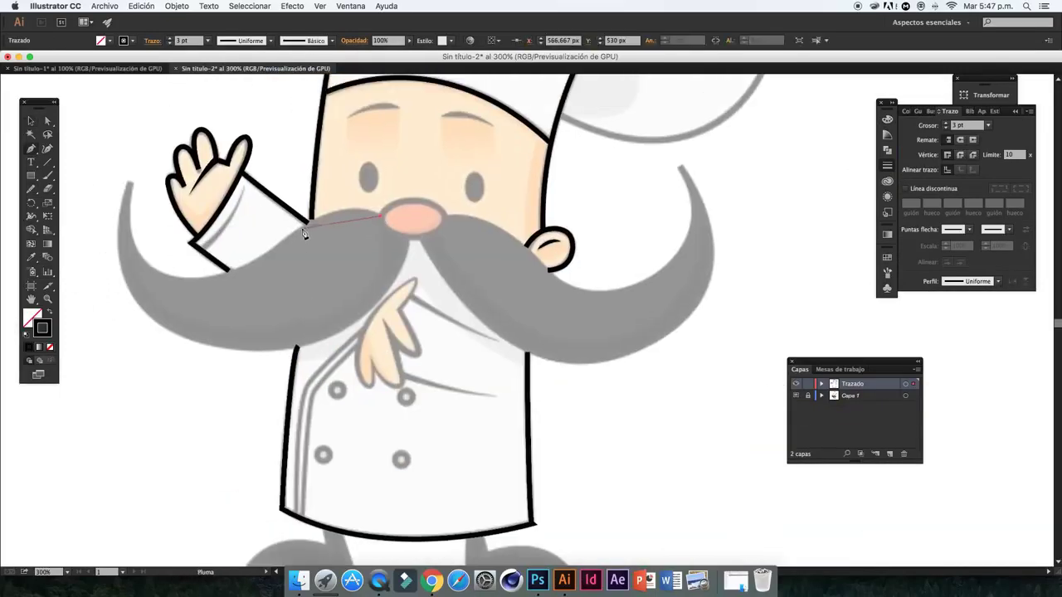
{"action": "left_click_drag", "start_coordinate": [302, 228], "coordinate": [261, 266]}
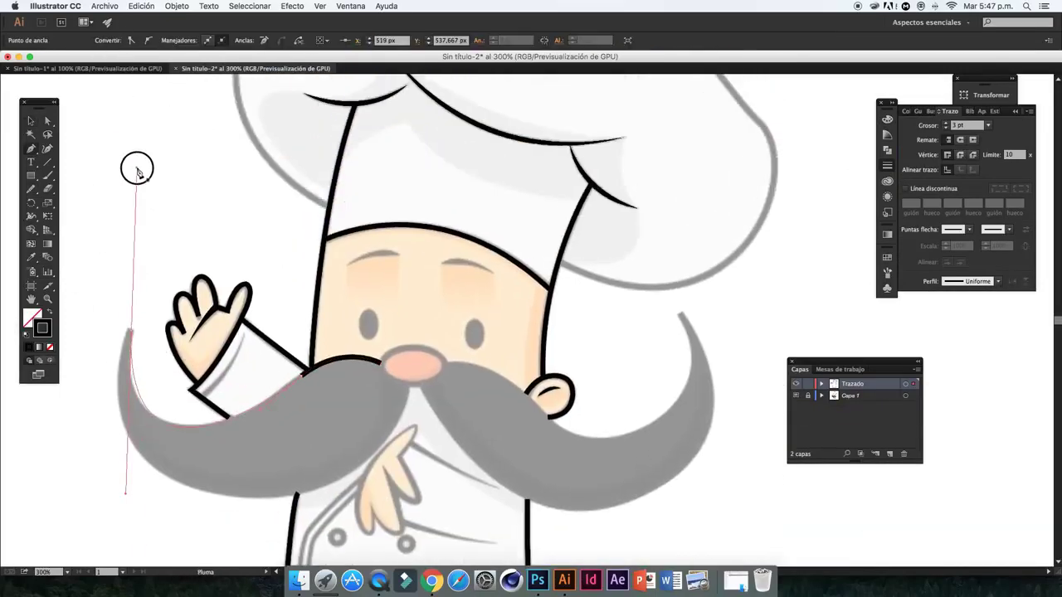
{"action": "left_click_drag", "start_coordinate": [131, 188], "coordinate": [137, 168]}
{"action": "left_click_drag", "start_coordinate": [222, 495], "coordinate": [375, 519]}
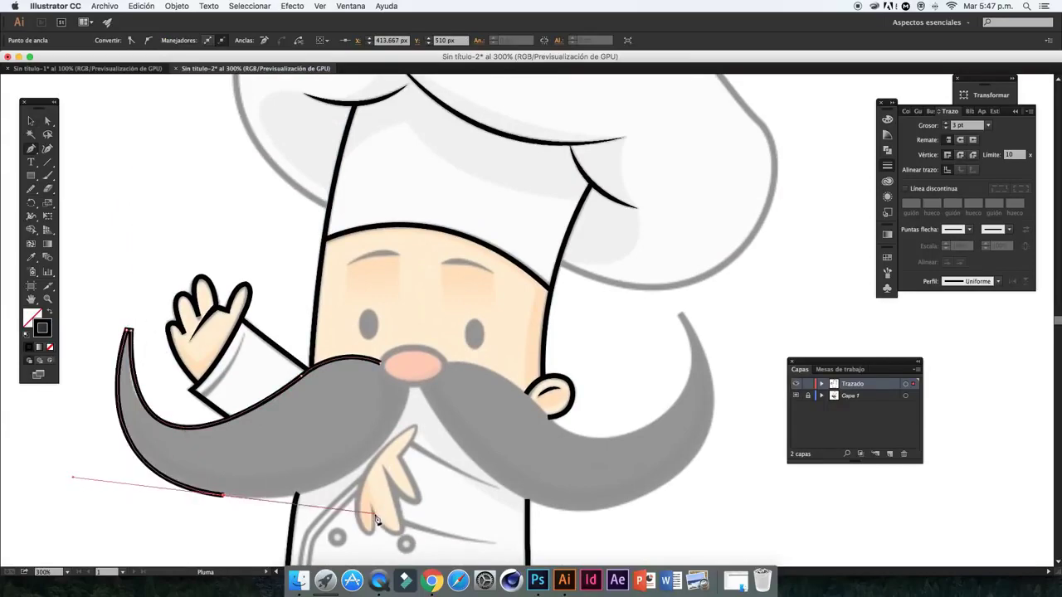
Draw a 4 pt ellipse outline over the salmon nose
{"action": "key", "text": "ctrl+shift+a"}
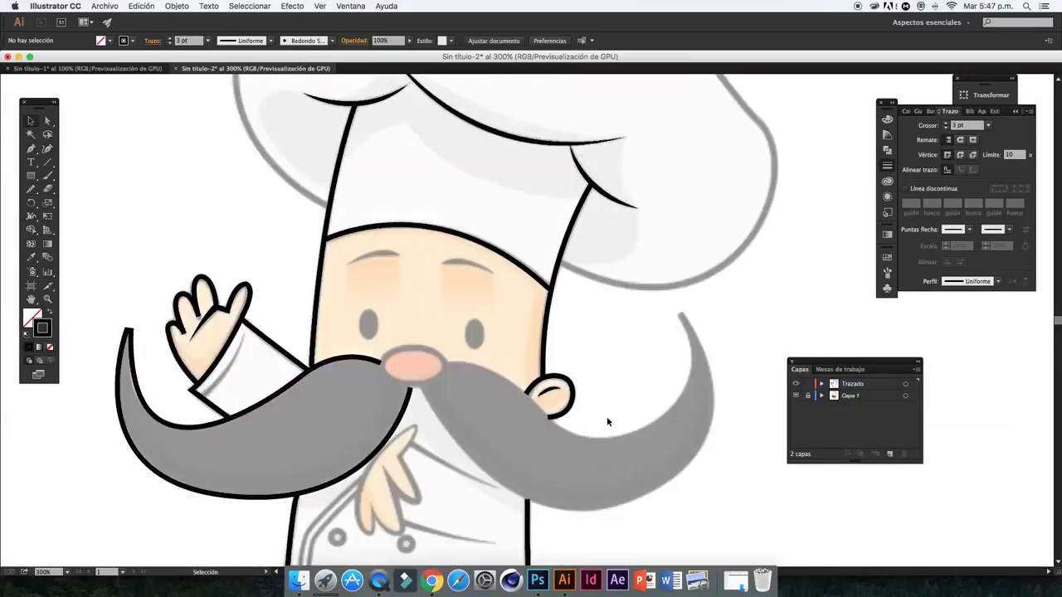
{"action": "key", "text": "ctrl+plus"}
{"action": "key", "text": "ctrl+plus"}
{"action": "left_click", "coordinate": [34, 176]}
{"action": "left_click", "coordinate": [95, 201]}
{"action": "left_click_drag", "start_coordinate": [376, 371], "coordinate": [232, 300]}
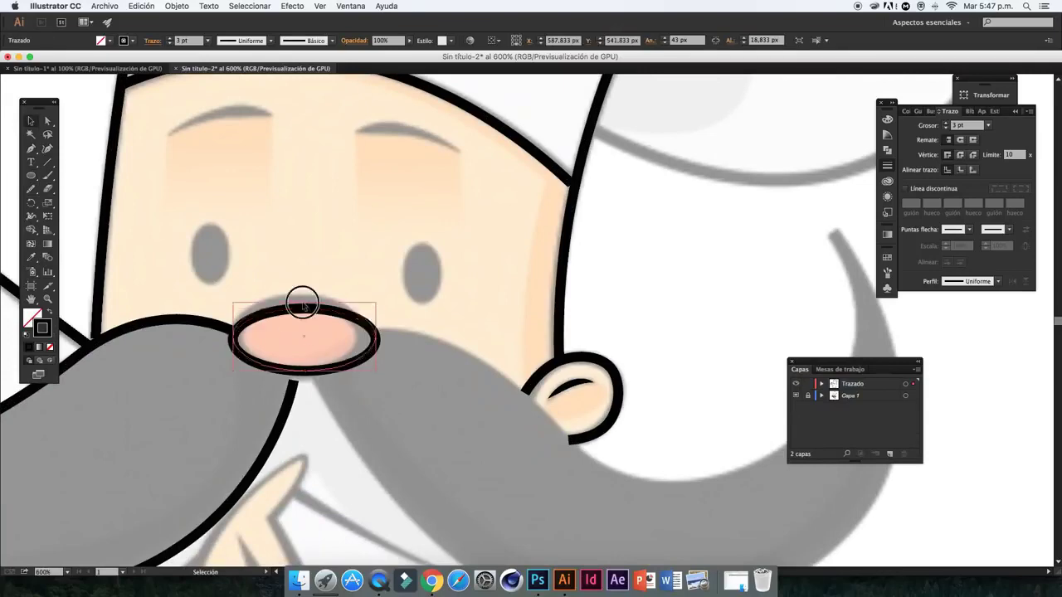
{"action": "key", "text": "v"}
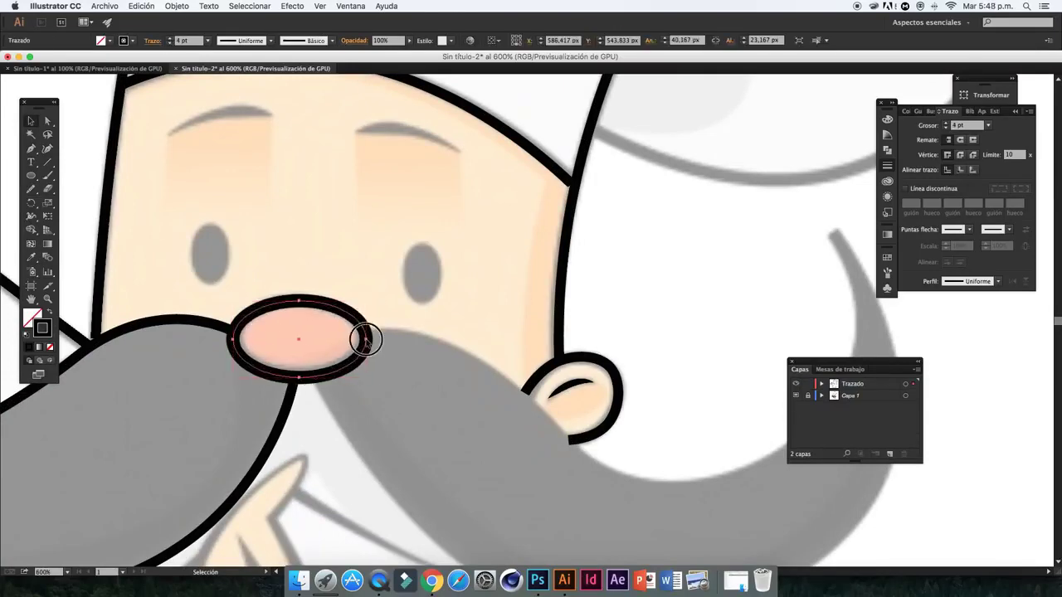
{"action": "key", "text": "ctrl+shift+a"}
{"action": "key", "text": "ctrl+minus"}
{"action": "key", "text": "ctrl+minus"}
Trace the right moustache half around its curled tip, closing at the lip
{"action": "key", "text": "p"}
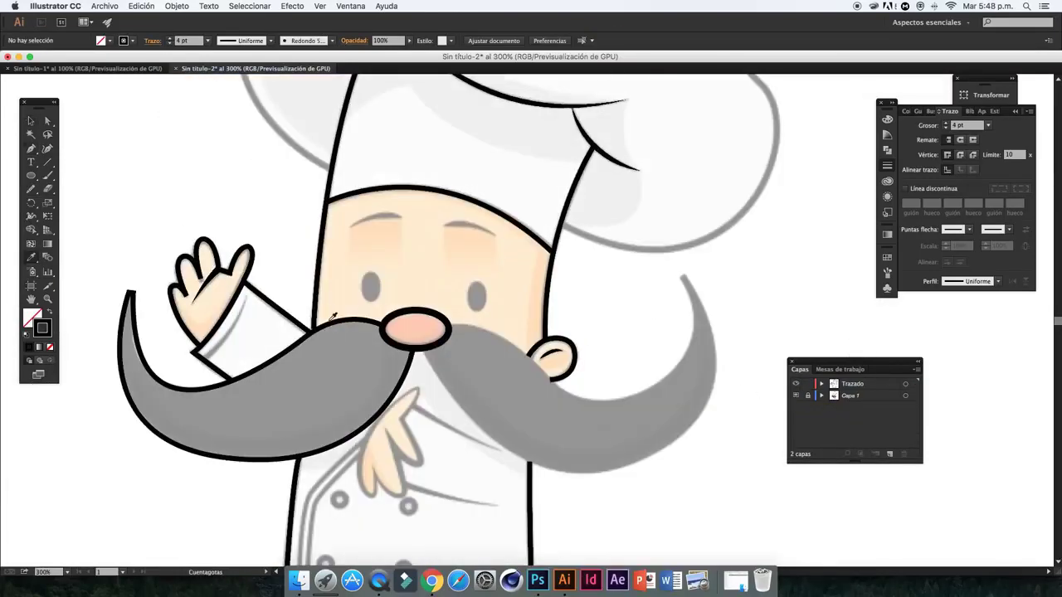
{"action": "scroll", "coordinate": [331, 332], "scroll_direction": "right", "scroll_amount": 5}
{"action": "left_click", "coordinate": [307, 325]}
{"action": "left_click_drag", "start_coordinate": [416, 386], "coordinate": [487, 468]}
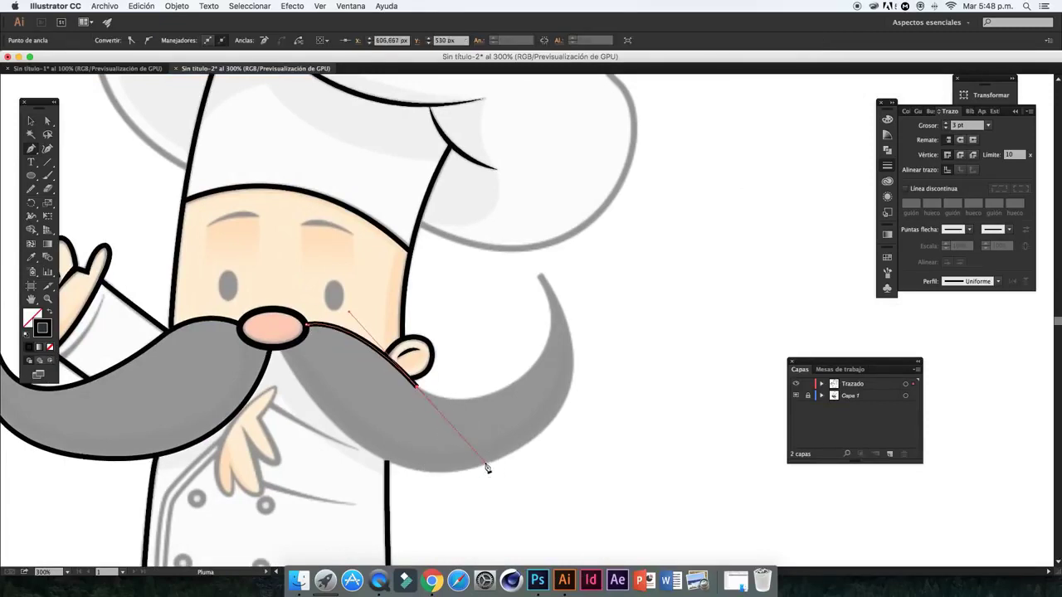
{"action": "mouse_move", "coordinate": [554, 292]}
{"action": "left_mouse_down"}
{"action": "mouse_move", "coordinate": [543, 275]}
{"action": "mouse_move", "coordinate": [463, 474]}
{"action": "left_mouse_up"}
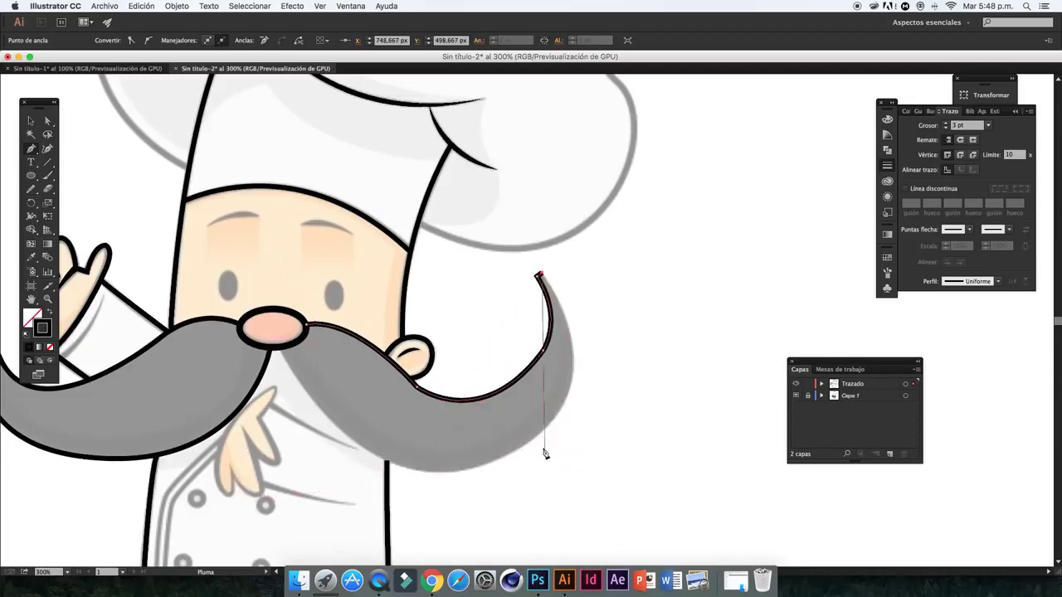
{"action": "mouse_move", "coordinate": [448, 478]}
{"action": "left_mouse_down"}
{"action": "mouse_move", "coordinate": [545, 452]}
{"action": "mouse_move", "coordinate": [479, 485]}
{"action": "left_mouse_up"}
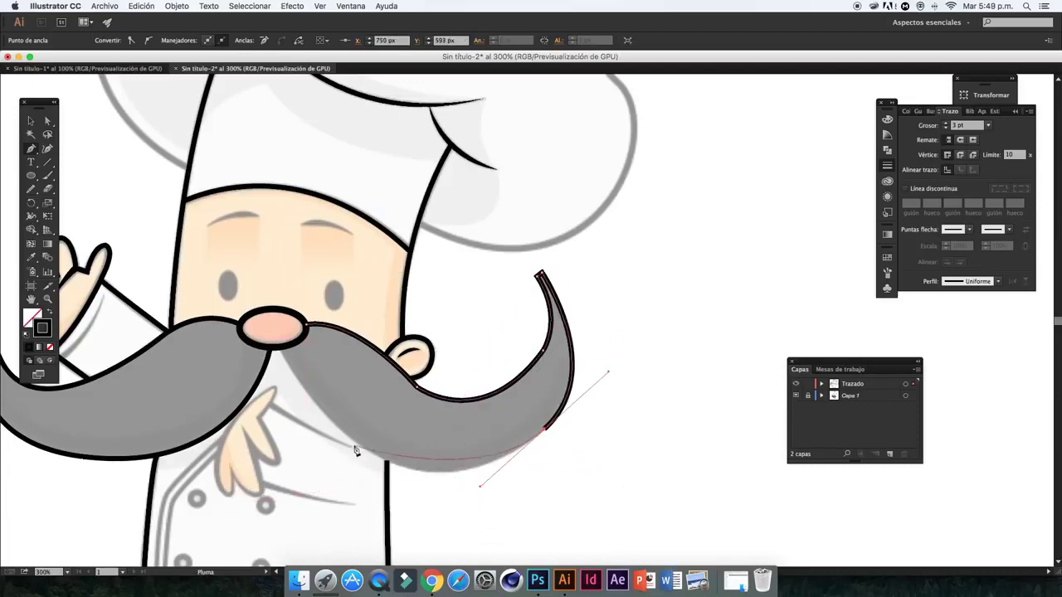
{"action": "left_click_drag", "start_coordinate": [365, 451], "coordinate": [315, 423]}
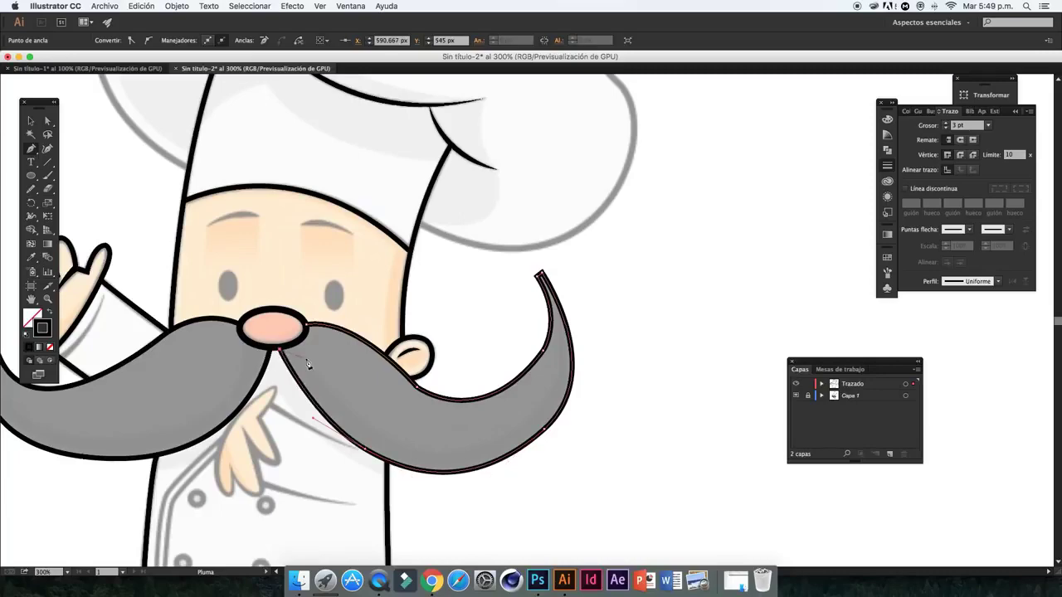
{"action": "left_click", "coordinate": [279, 350]}
Enter and exit isolation mode on the right moustache path to review it
{"action": "key", "text": "v"}
{"action": "double_click", "coordinate": [431, 392]}
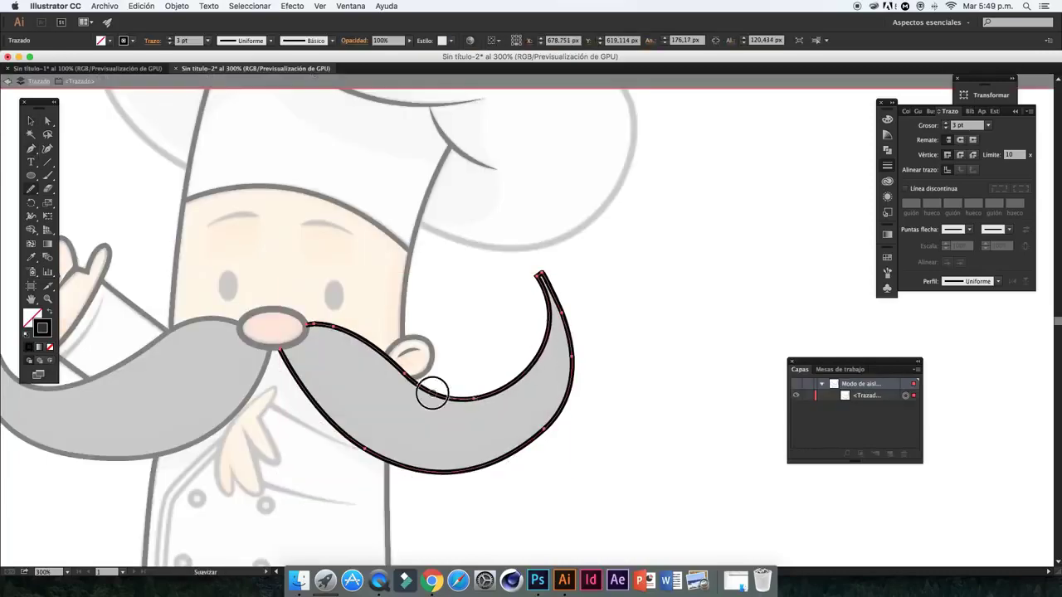
{"action": "double_click", "coordinate": [633, 403]}
{"action": "scroll", "coordinate": [232, 282], "scroll_direction": "up", "scroll_amount": 5}
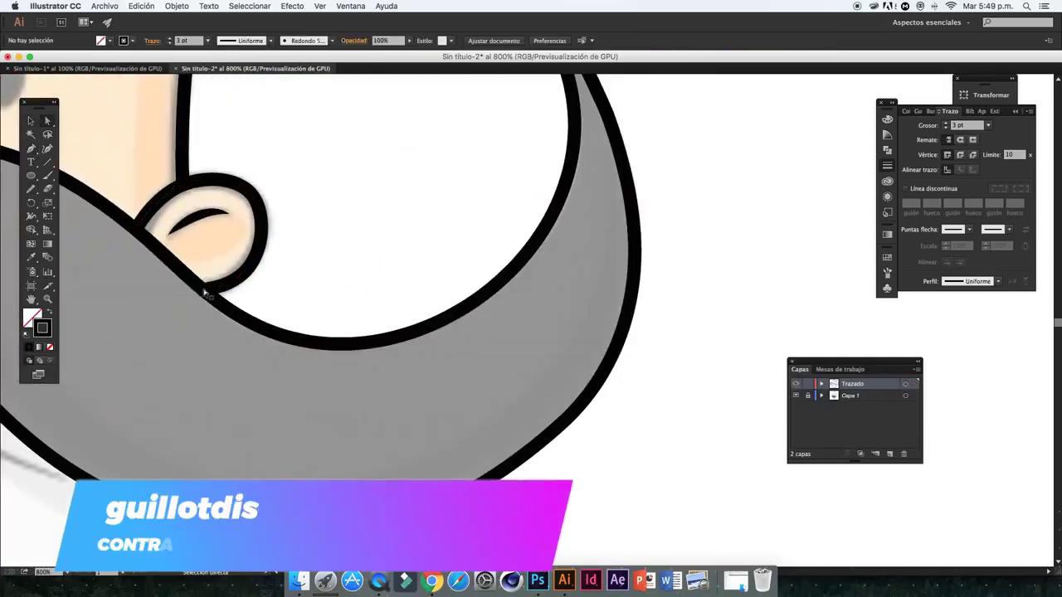
{"action": "scroll", "coordinate": [296, 291], "scroll_direction": "down", "scroll_amount": 4}
{"action": "scroll", "coordinate": [241, 262], "scroll_direction": "up", "scroll_amount": 2}
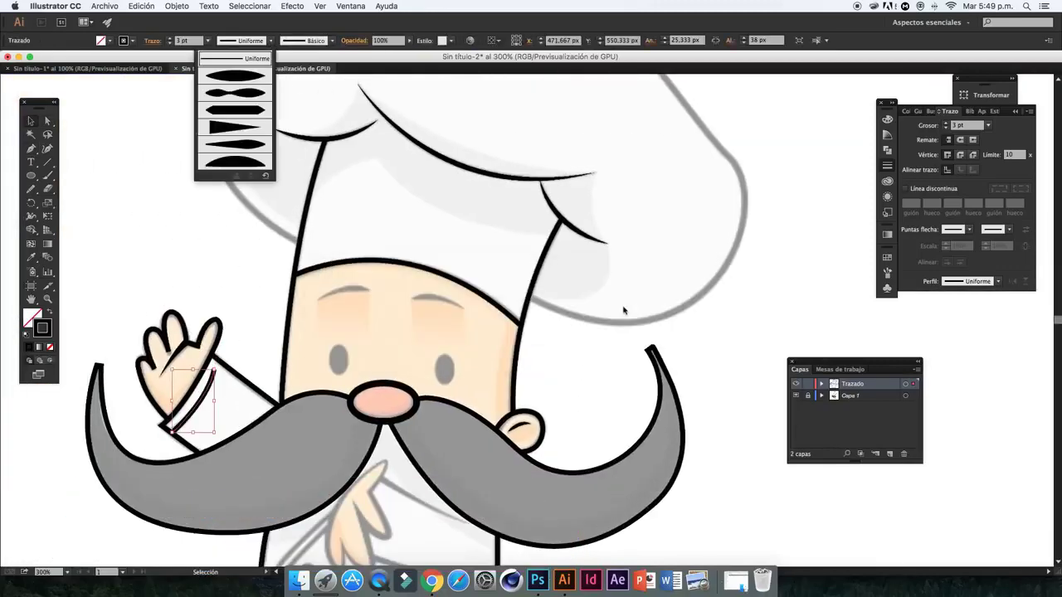
Trace the left shoe, then the right leg curving into the right shoe's toe
{"action": "scroll", "coordinate": [257, 374], "scroll_direction": "down", "scroll_amount": 2}
{"action": "key", "text": "p"}
{"action": "scroll", "coordinate": [256, 374], "scroll_direction": "down", "scroll_amount": 3}
{"action": "left_click", "coordinate": [293, 456]}
{"action": "mouse_move", "coordinate": [218, 470]}
{"action": "left_mouse_down"}
{"action": "mouse_move", "coordinate": [207, 520]}
{"action": "mouse_move", "coordinate": [184, 536]}
{"action": "left_mouse_up"}
{"action": "left_click", "coordinate": [49, 313]}
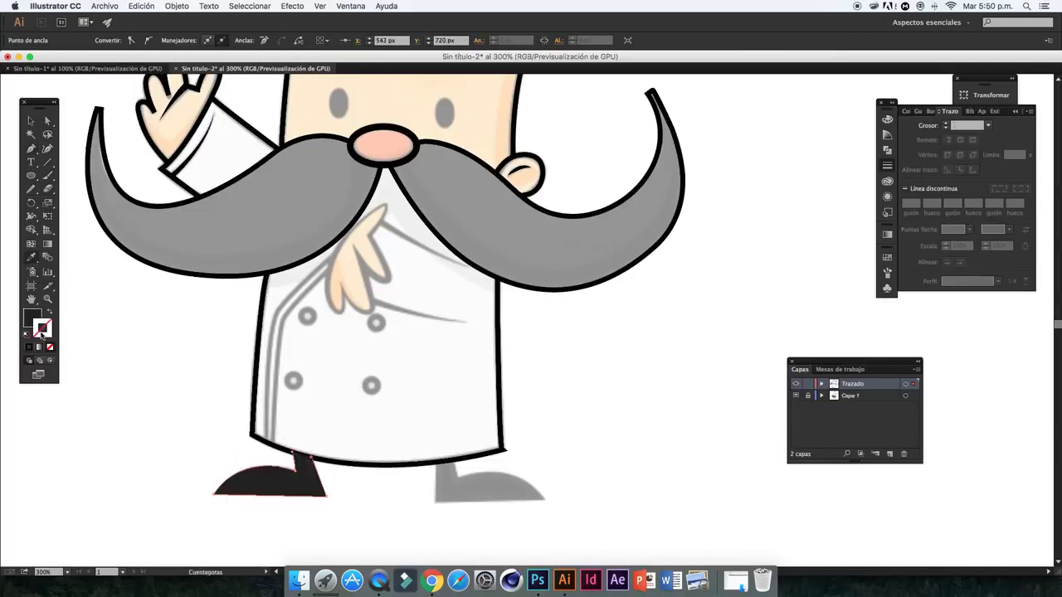
{"action": "left_click", "coordinate": [50, 314]}
{"action": "left_click", "coordinate": [49, 314]}
{"action": "left_click", "coordinate": [49, 314]}
{"action": "left_click", "coordinate": [448, 469], "text": "ctrl"}
{"action": "left_click", "coordinate": [434, 461]}
{"action": "left_click", "coordinate": [435, 501], "text": "shift"}
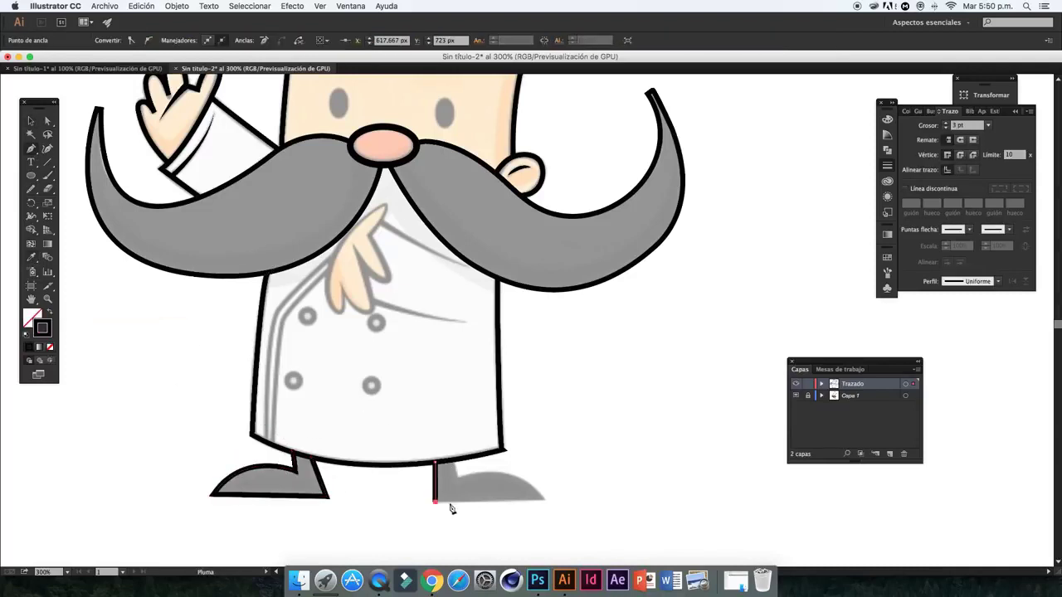
{"action": "left_click_drag", "start_coordinate": [457, 478], "coordinate": [390, 495]}
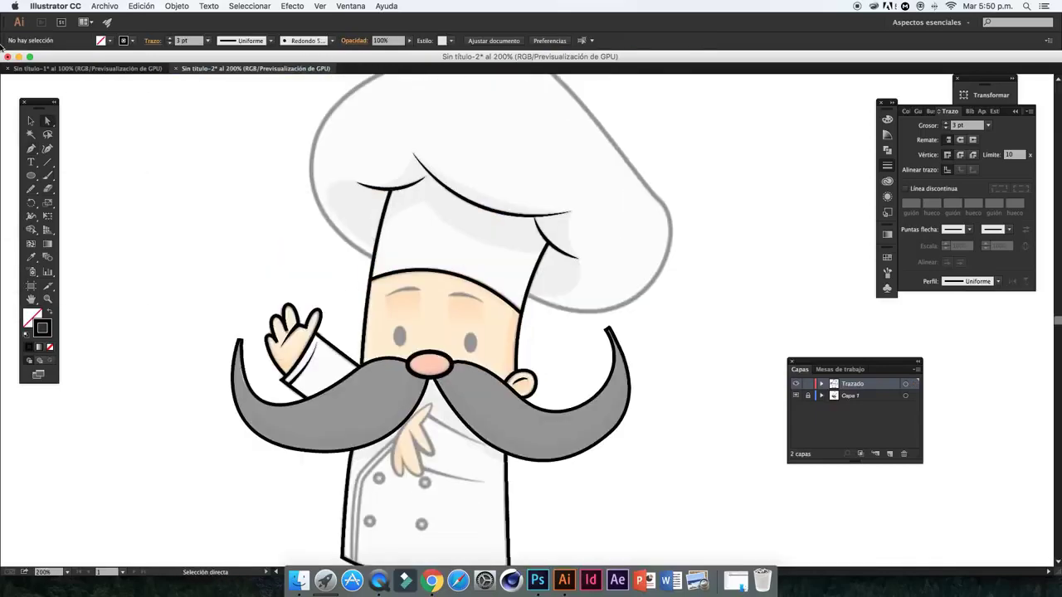
Outline the pointing hand's fingers under the moustache as a closed path
{"action": "left_click", "coordinate": [336, 317]}
{"action": "left_click_drag", "start_coordinate": [257, 440], "coordinate": [268, 499]}
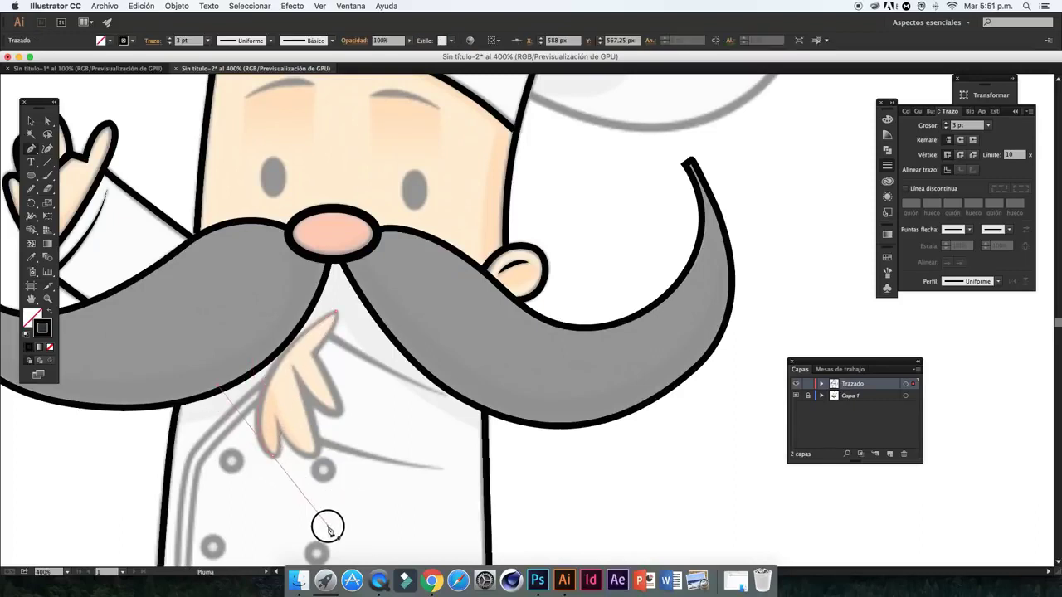
{"action": "left_click_drag", "start_coordinate": [278, 422], "coordinate": [279, 378]}
{"action": "left_click_drag", "start_coordinate": [313, 454], "coordinate": [317, 448]}
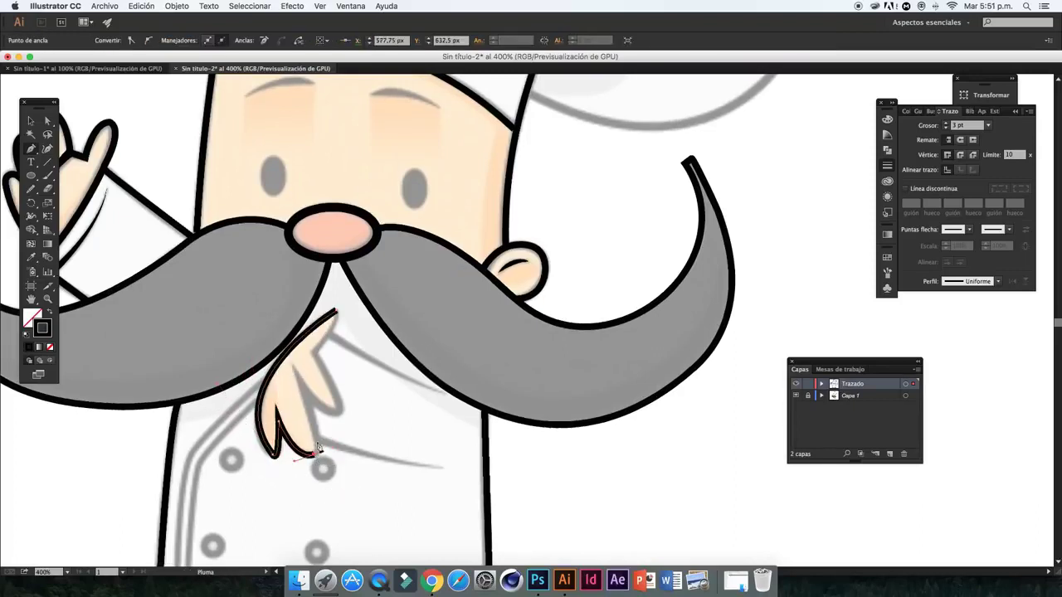
{"action": "left_click_drag", "start_coordinate": [294, 369], "coordinate": [338, 419]}
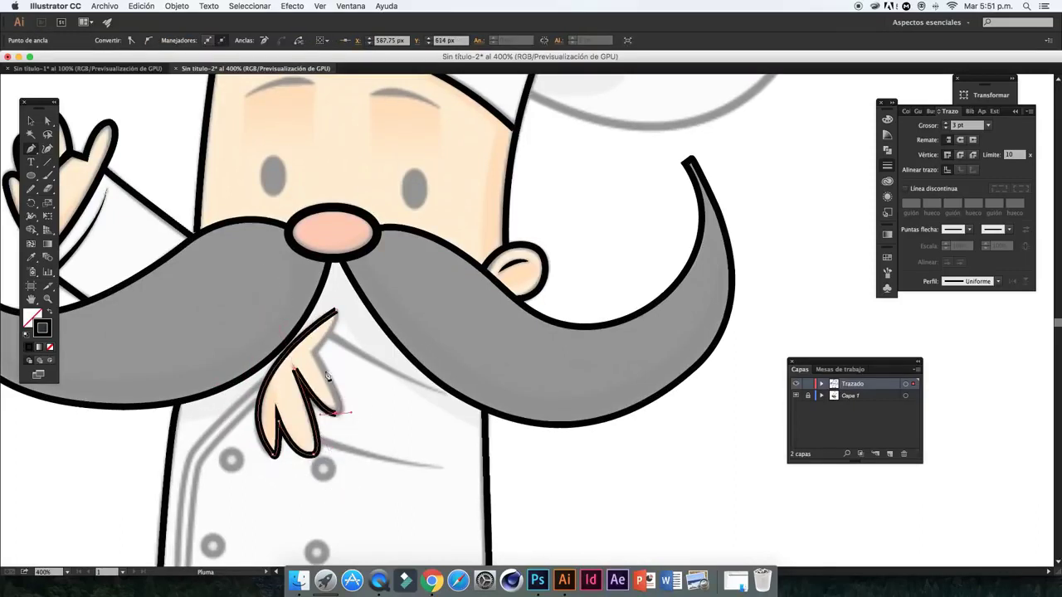
{"action": "left_click", "coordinate": [334, 311]}
{"action": "scroll", "coordinate": [332, 332], "scroll_direction": "left", "scroll_amount": 2}
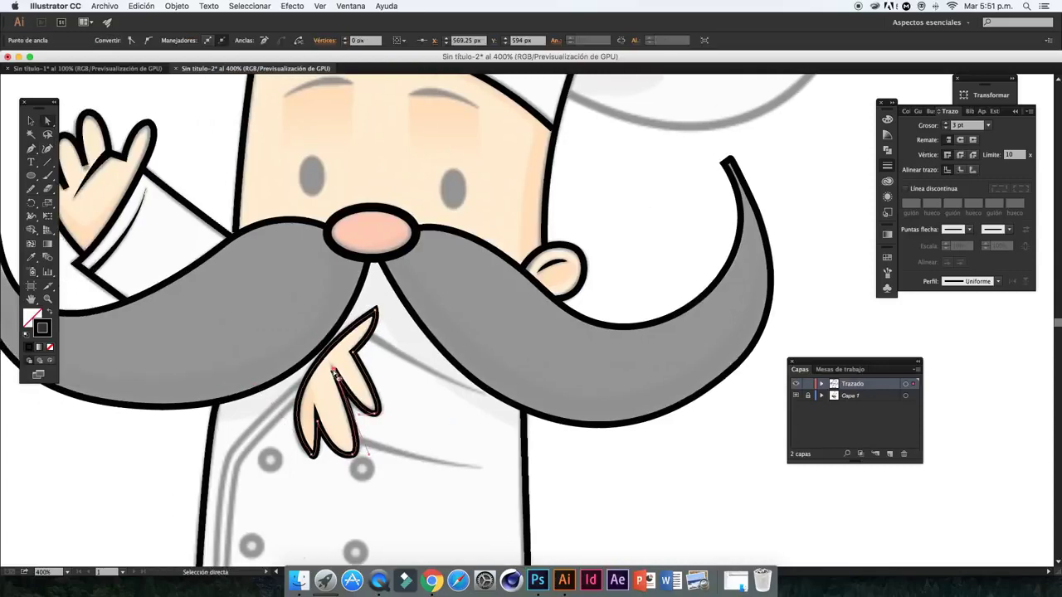
{"action": "scroll", "coordinate": [335, 375], "scroll_direction": "up", "scroll_amount": 3}
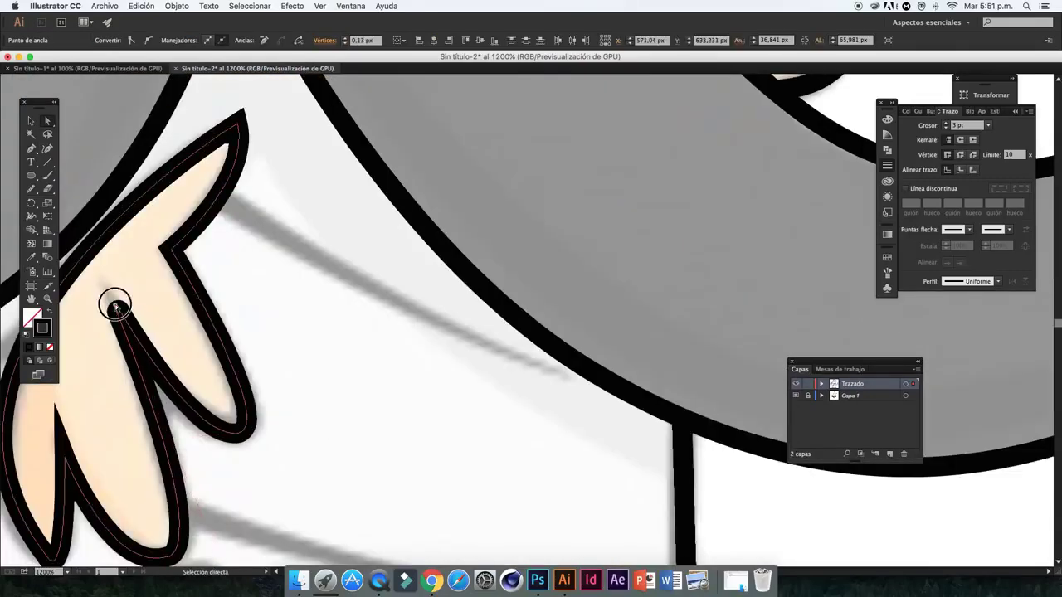
Give the pointing finger outline a tapered width profile and hide the Capa 1 reference
{"action": "key", "text": "super+shift+a"}
{"action": "key", "text": "super+minus"}
{"action": "key", "text": "super+minus"}
{"action": "key", "text": "super+minus"}
{"action": "left_click", "coordinate": [419, 348]}
{"action": "left_click", "coordinate": [242, 40]}
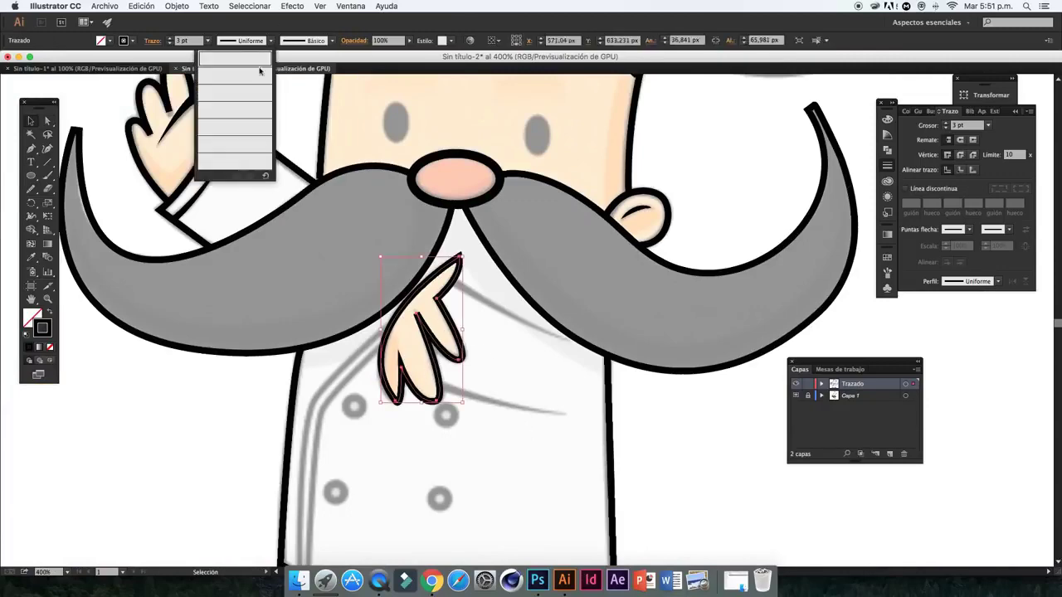
{"action": "left_click", "coordinate": [245, 66]}
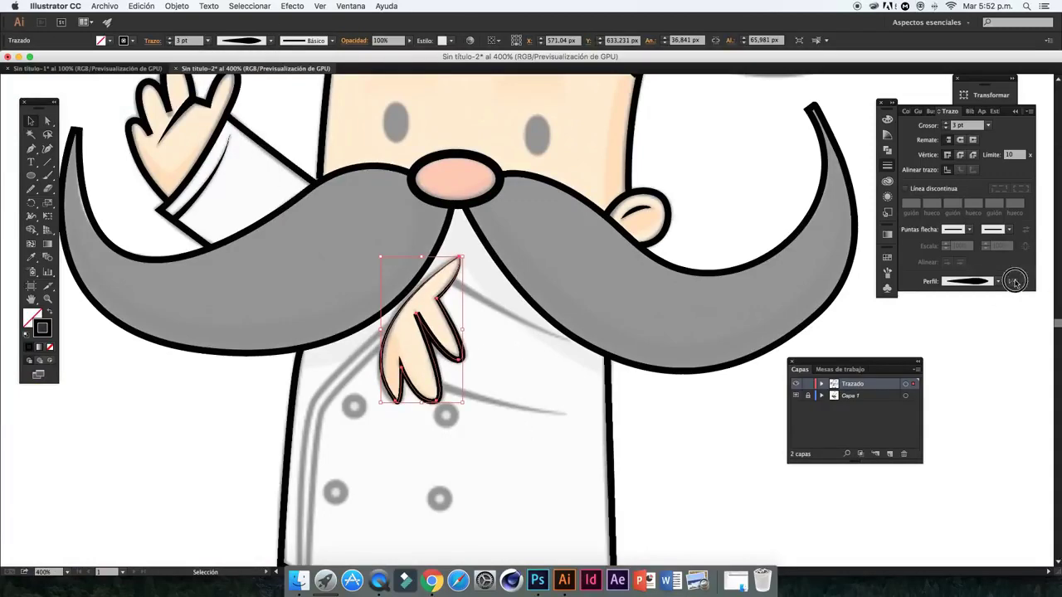
{"action": "left_click", "coordinate": [796, 396]}
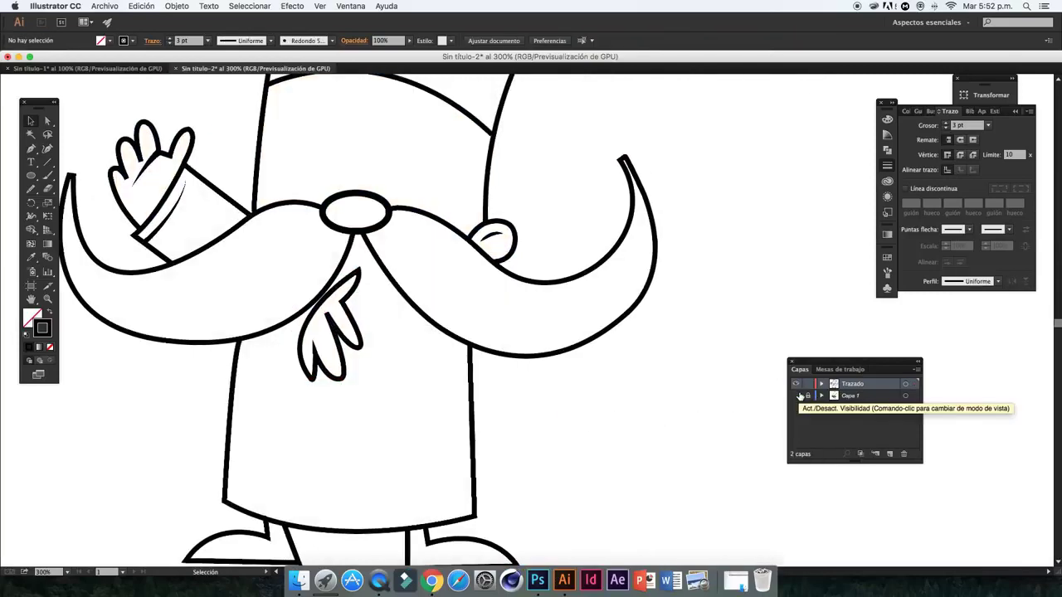
Inspect the finger outline's anchors and show the Capa 1 reference again
{"action": "scroll", "coordinate": [413, 315], "scroll_direction": "up", "scroll_amount": 3}
{"action": "key", "text": "a"}
{"action": "left_click", "coordinate": [267, 199]}
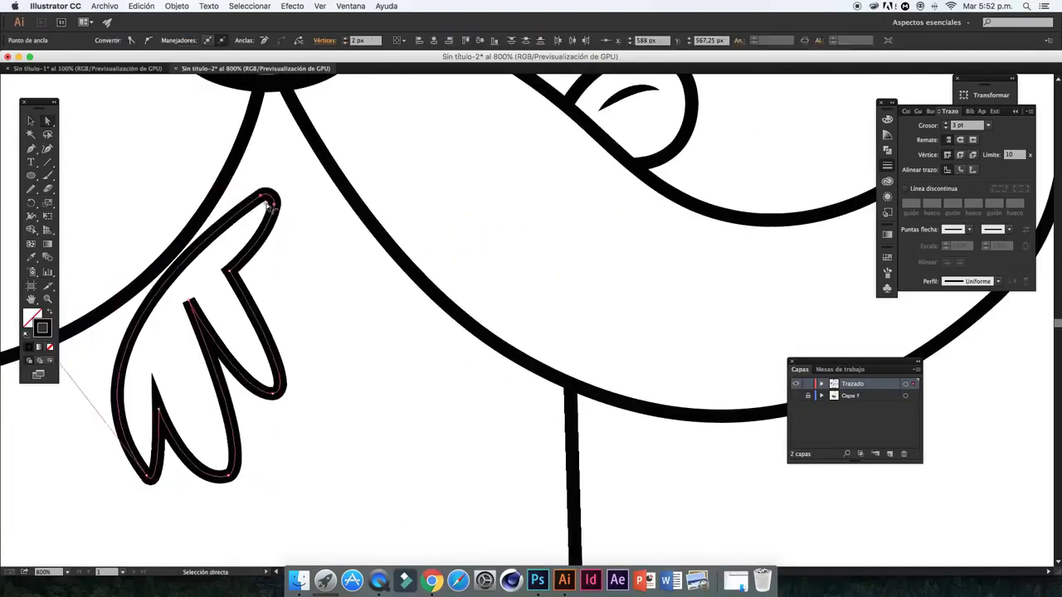
{"action": "left_click", "coordinate": [158, 390]}
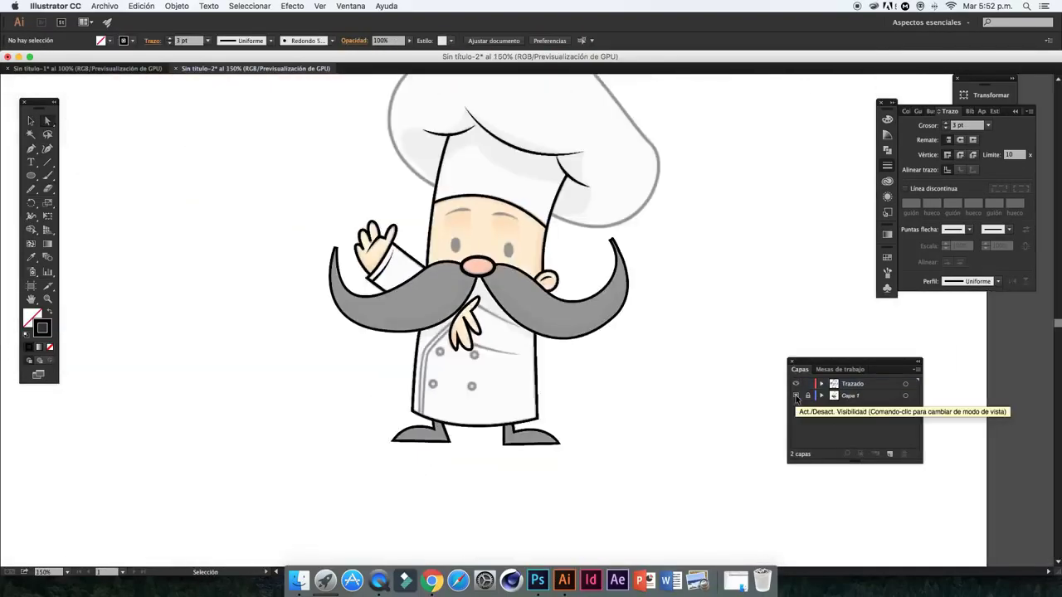
{"action": "left_click", "coordinate": [31, 149]}
Draw the coat's front edge as a 2 pt straight line
{"action": "left_click", "coordinate": [322, 384]}
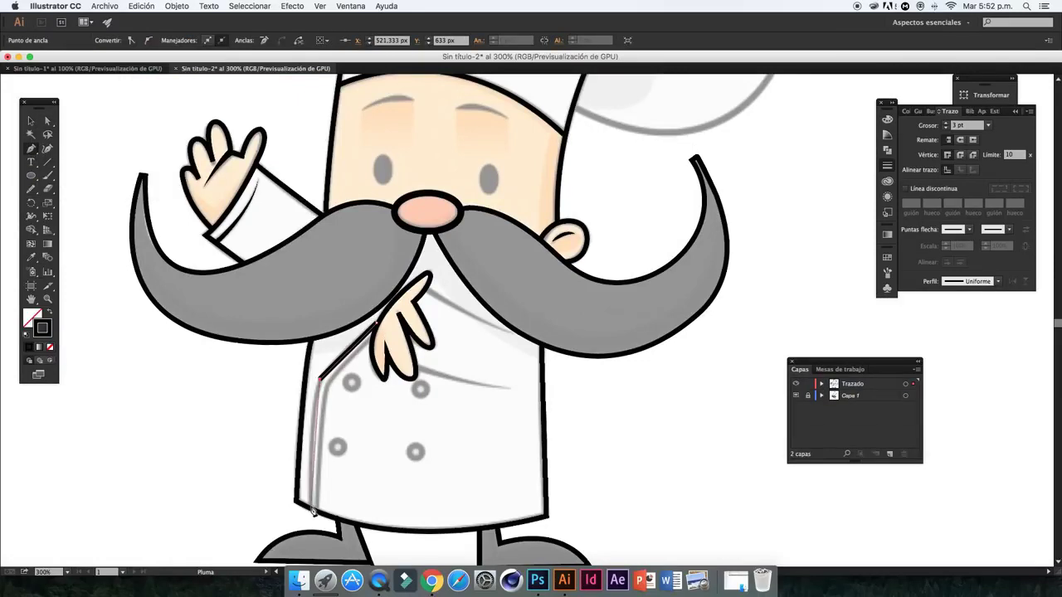
{"action": "left_click", "coordinate": [309, 505]}
{"action": "key", "text": "a"}
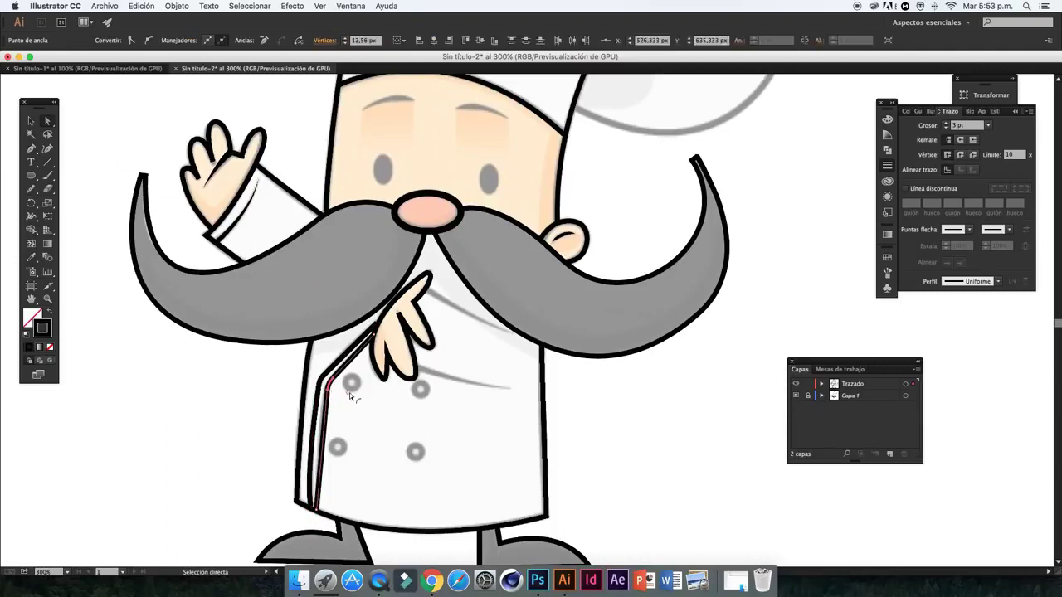
{"action": "key", "text": "v"}
{"action": "left_click", "coordinate": [170, 44]}
{"action": "key", "text": "ctrl+shift+a"}
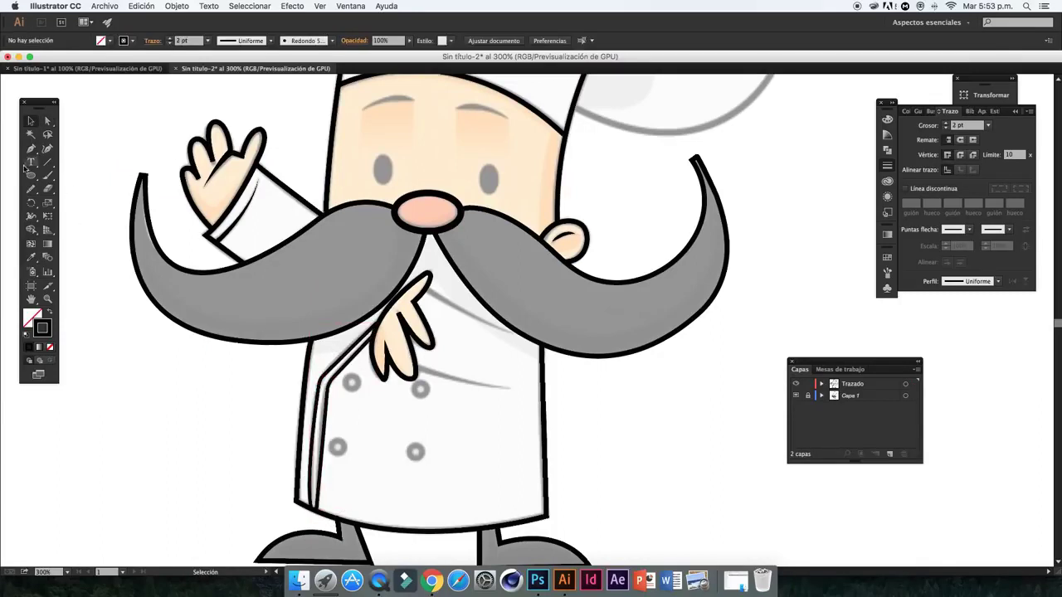
Circle the lower-left coat button and Alt-copy the circle onto the lower-right button
{"action": "scroll", "coordinate": [200, 259], "scroll_direction": "down", "scroll_amount": 3}
{"action": "left_click_drag", "start_coordinate": [326, 372], "coordinate": [347, 393]}
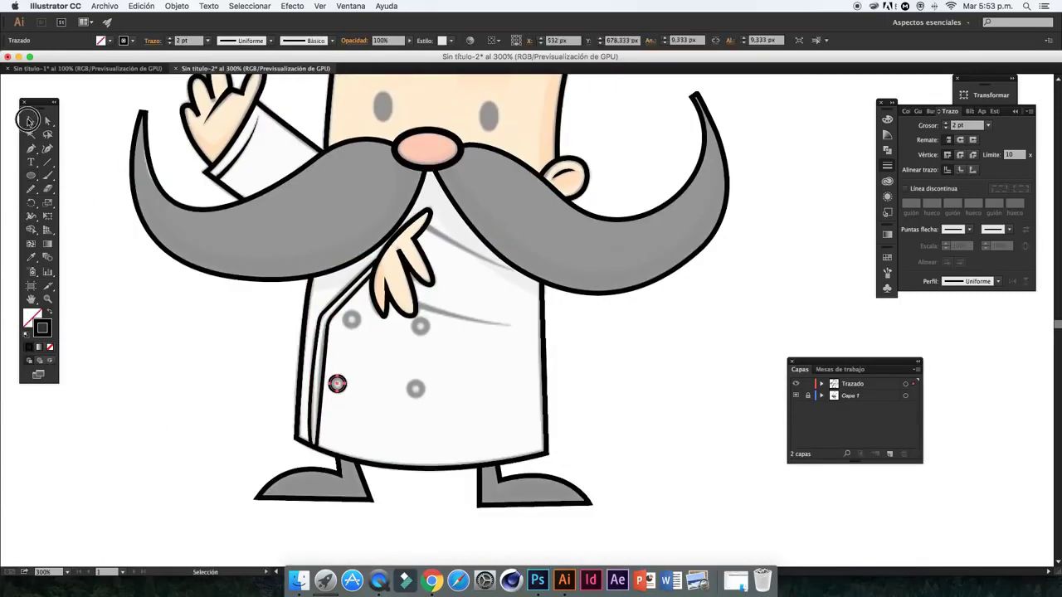
{"action": "left_click_drag", "start_coordinate": [419, 397], "coordinate": [420, 395]}
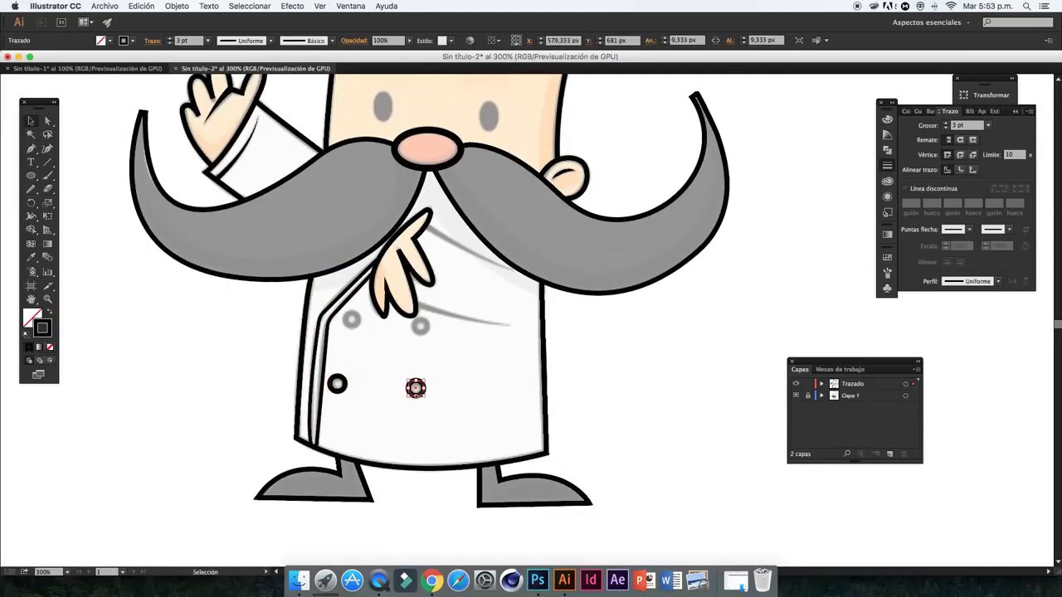
Draw 1 pt crease lines below the moustache, giving the lower one a tapered profile
{"action": "scroll", "coordinate": [464, 370], "scroll_direction": "up", "scroll_amount": 5}
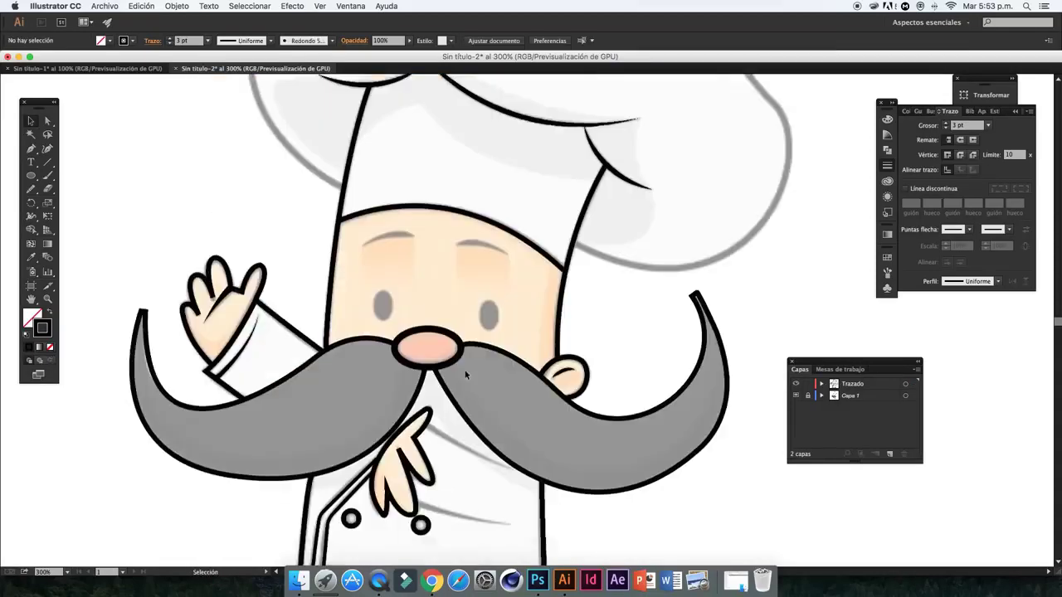
{"action": "left_click_drag", "start_coordinate": [512, 374], "coordinate": [425, 332]}
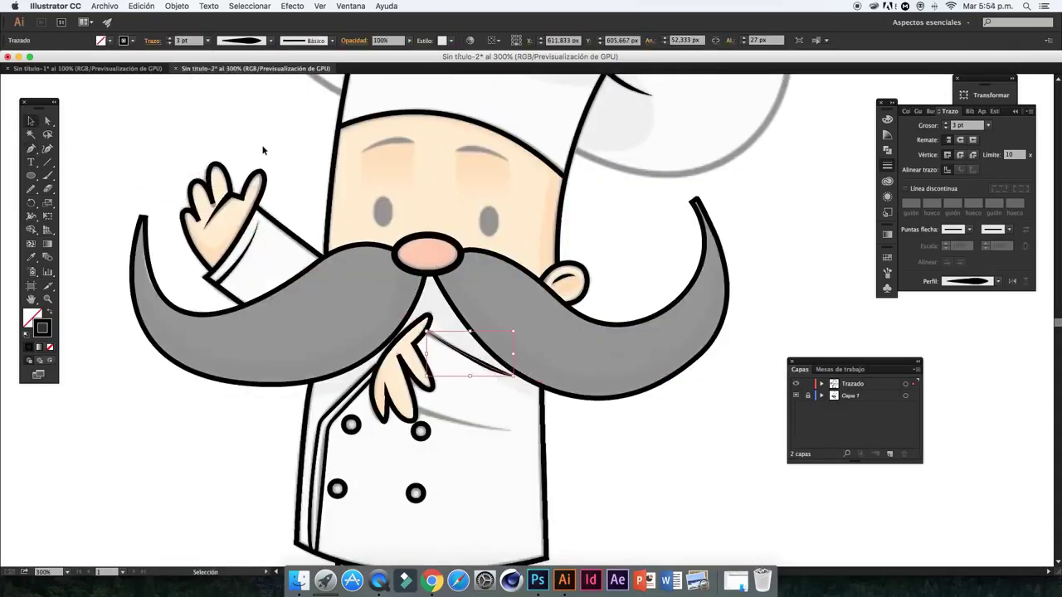
{"action": "left_click", "coordinate": [208, 40]}
{"action": "left_click", "coordinate": [203, 87]}
{"action": "key", "text": "p"}
{"action": "left_click", "coordinate": [415, 408]}
{"action": "key", "text": "v"}
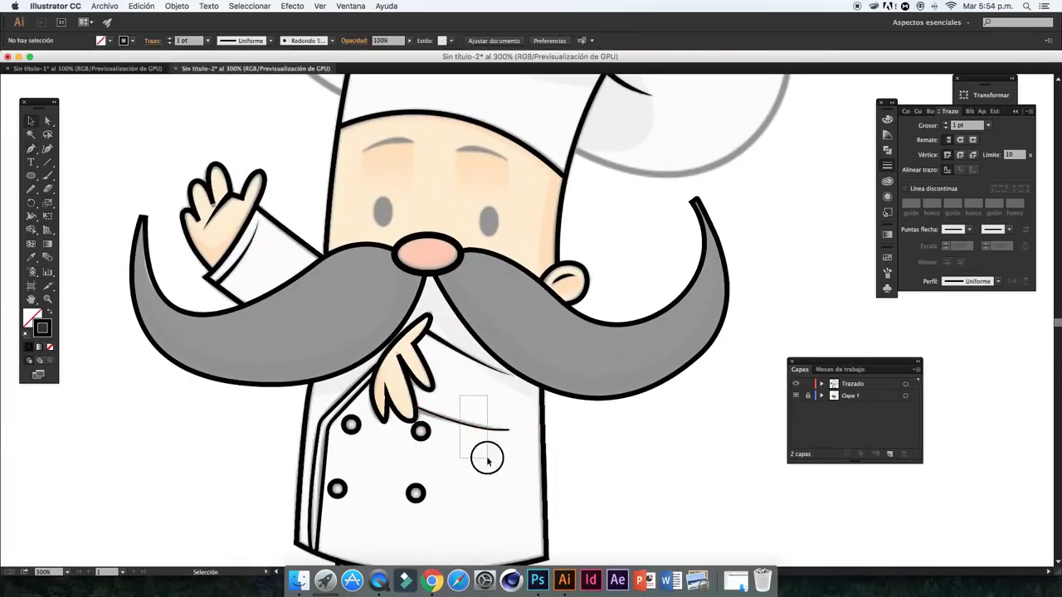
{"action": "left_click", "coordinate": [242, 40]}
{"action": "left_click", "coordinate": [235, 133]}
Pen-trace the hat's full outline as a closed curved path
{"action": "scroll", "coordinate": [515, 446], "scroll_direction": "up", "scroll_amount": 3}
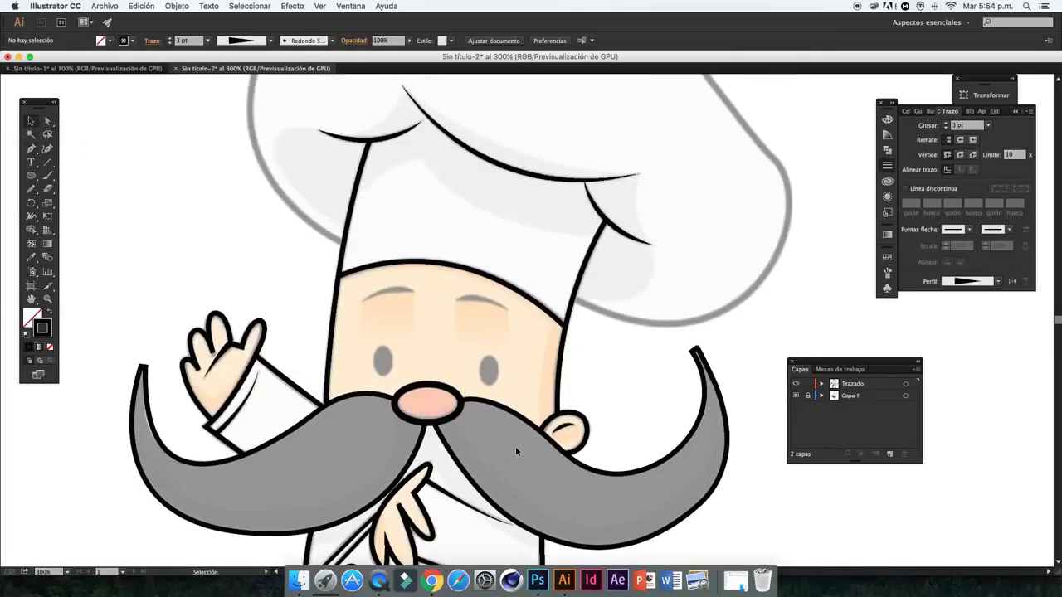
{"action": "key", "text": "p"}
{"action": "scroll", "coordinate": [515, 446], "scroll_direction": "down", "scroll_amount": 1}
{"action": "left_click", "coordinate": [389, 340]}
{"action": "left_click_drag", "start_coordinate": [353, 190], "coordinate": [422, 94]}
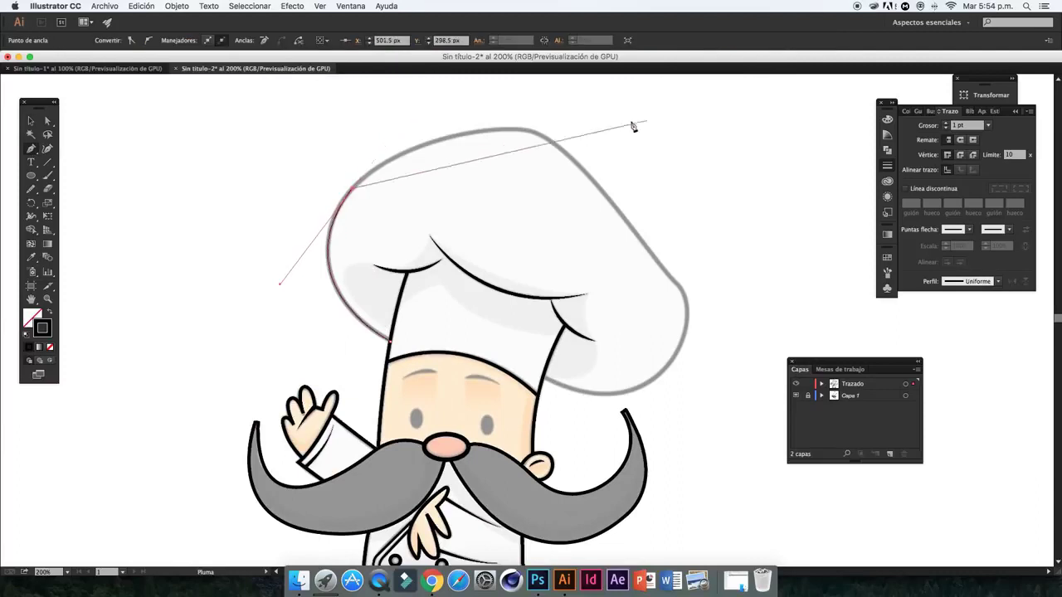
{"action": "left_click_drag", "start_coordinate": [527, 130], "coordinate": [643, 133]}
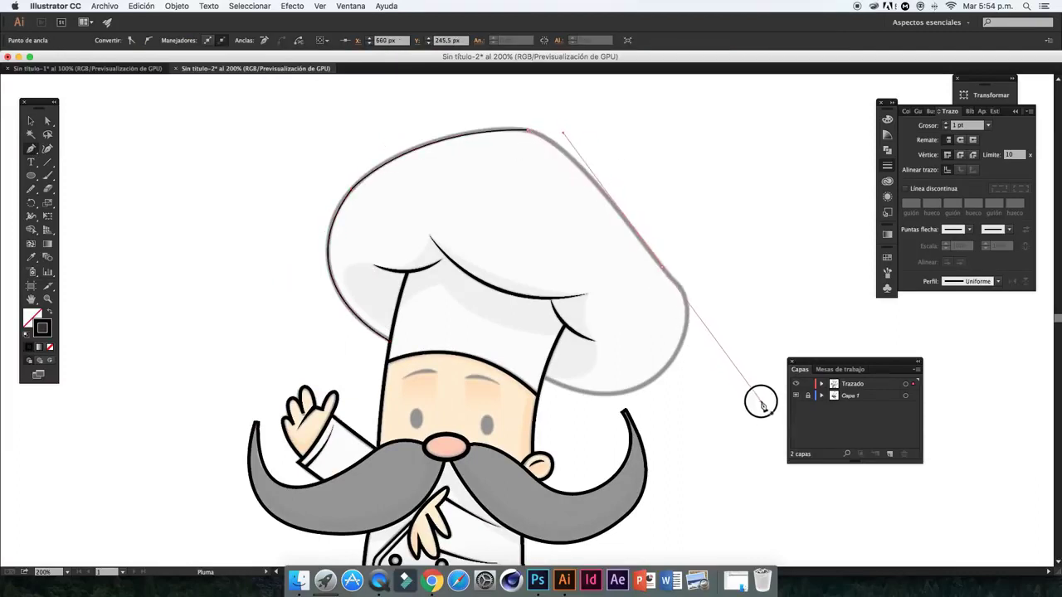
{"action": "left_click", "coordinate": [678, 287]}
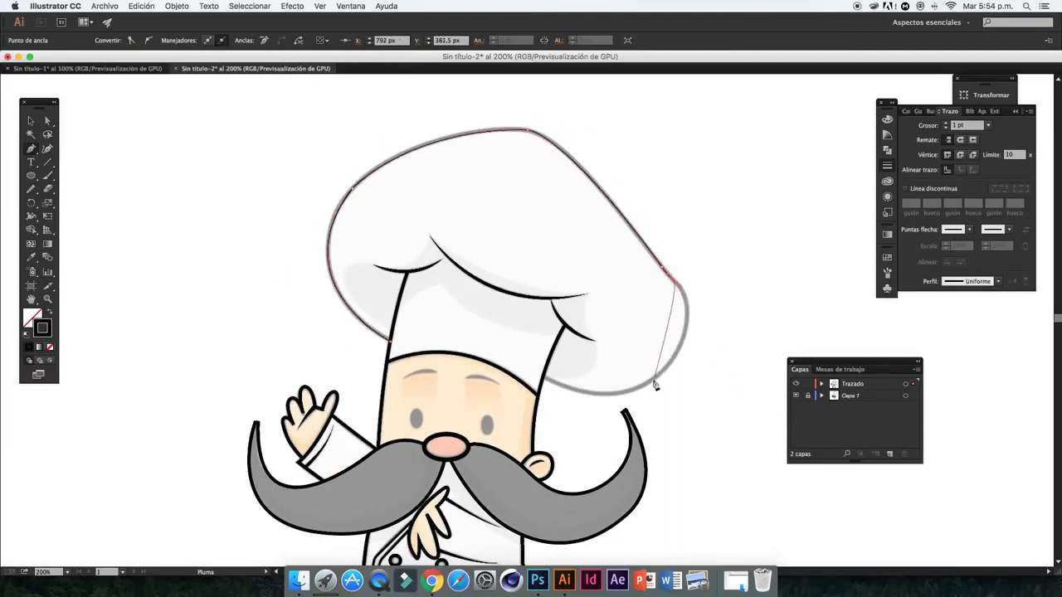
{"action": "left_click_drag", "start_coordinate": [652, 380], "coordinate": [596, 420]}
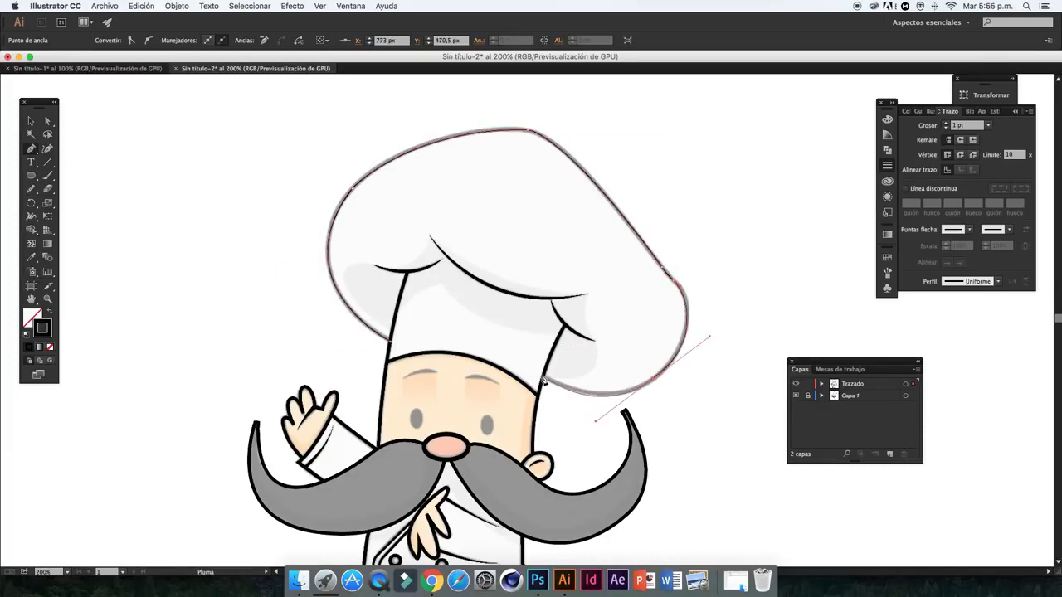
{"action": "left_click", "coordinate": [545, 382]}
{"action": "key", "text": "a"}
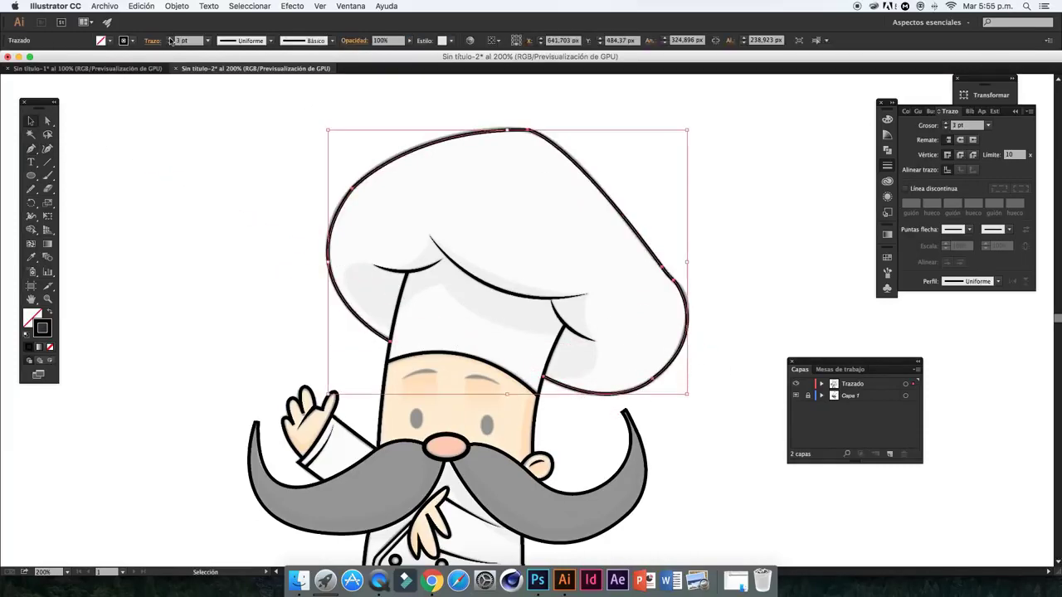
{"action": "left_click", "coordinate": [31, 189]}
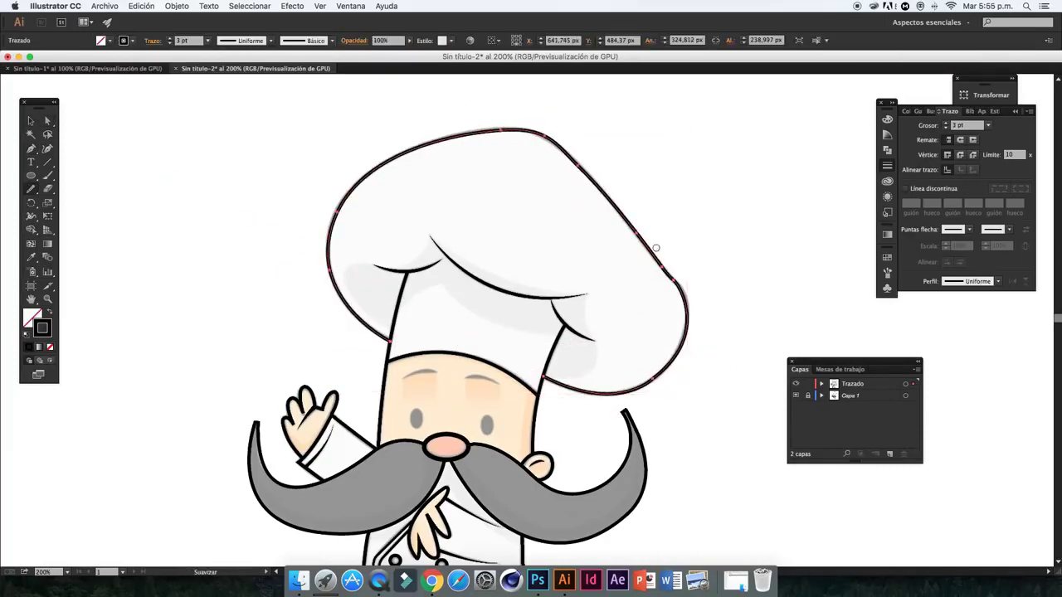
Draw a solid black ellipse over the left eye and Alt-copy it onto the right eye
{"action": "scroll", "coordinate": [163, 137], "scroll_direction": "down", "scroll_amount": 3}
{"action": "key", "text": "super+plus"}
{"action": "key", "text": "l"}
{"action": "left_click_drag", "start_coordinate": [349, 270], "coordinate": [370, 300]}
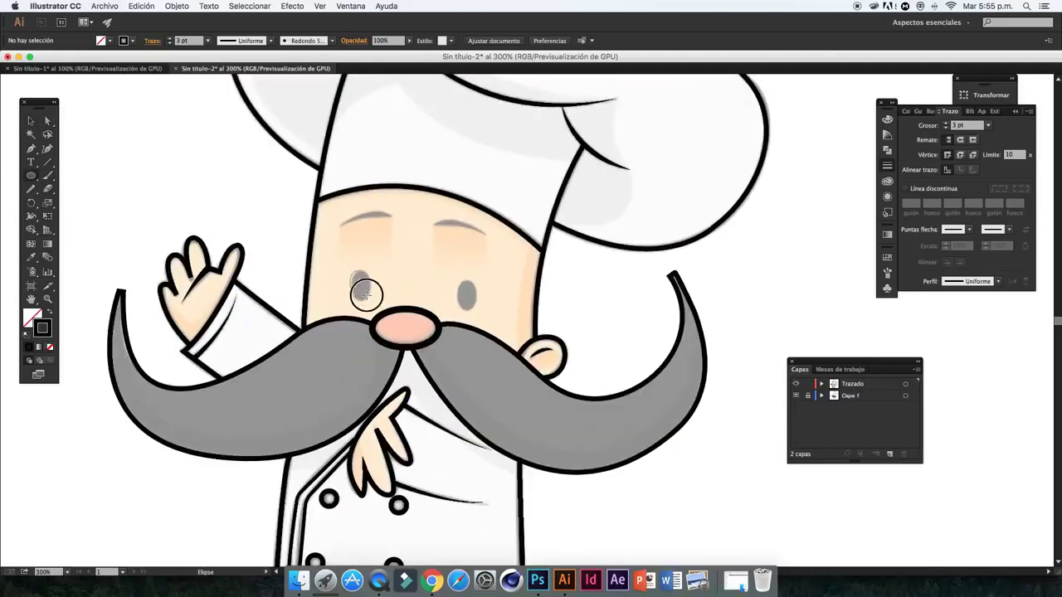
{"action": "left_click", "coordinate": [50, 311]}
{"action": "key", "text": "v"}
{"action": "left_click_drag", "start_coordinate": [466, 305], "coordinate": [466, 300]}
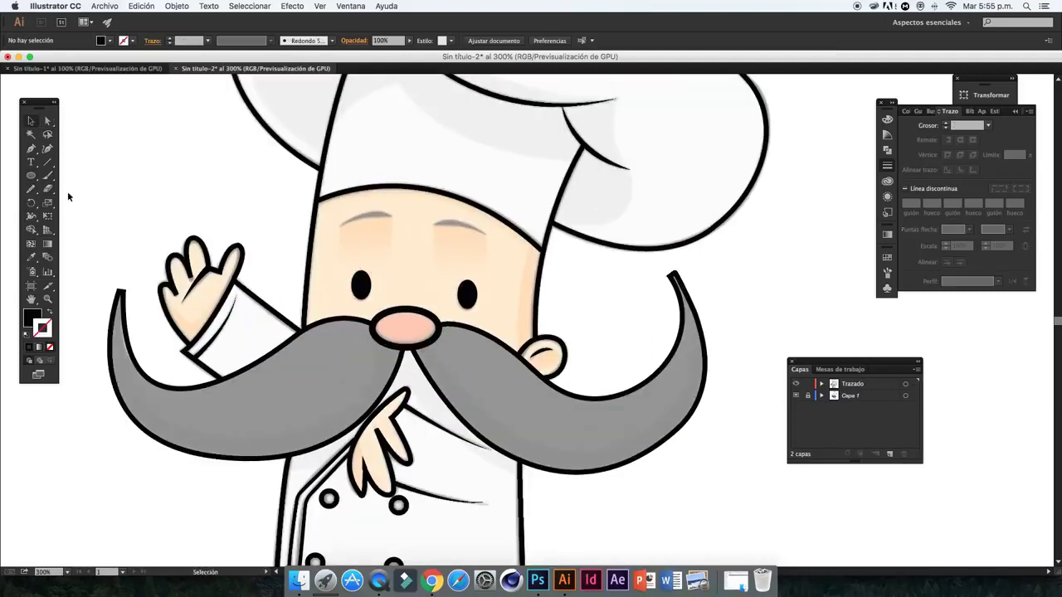
Draw the left eyebrow as a black stroke with a tapered width profile
{"action": "left_click_drag", "start_coordinate": [340, 224], "coordinate": [390, 217]}
{"action": "key", "text": "shift+x"}
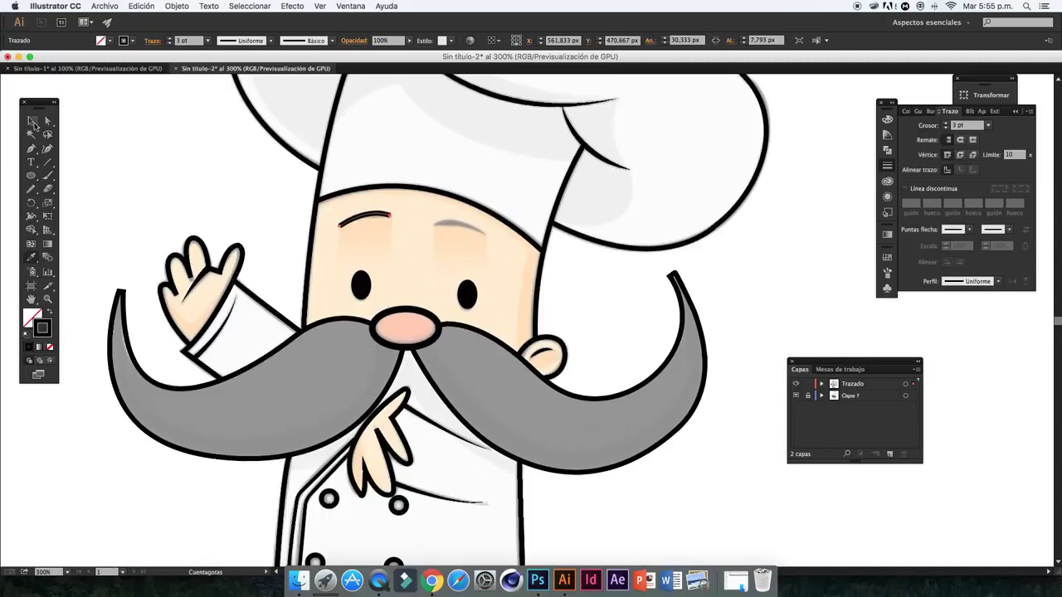
{"action": "left_click", "coordinate": [269, 39]}
{"action": "left_click", "coordinate": [237, 142]}
{"action": "left_click", "coordinate": [237, 142]}
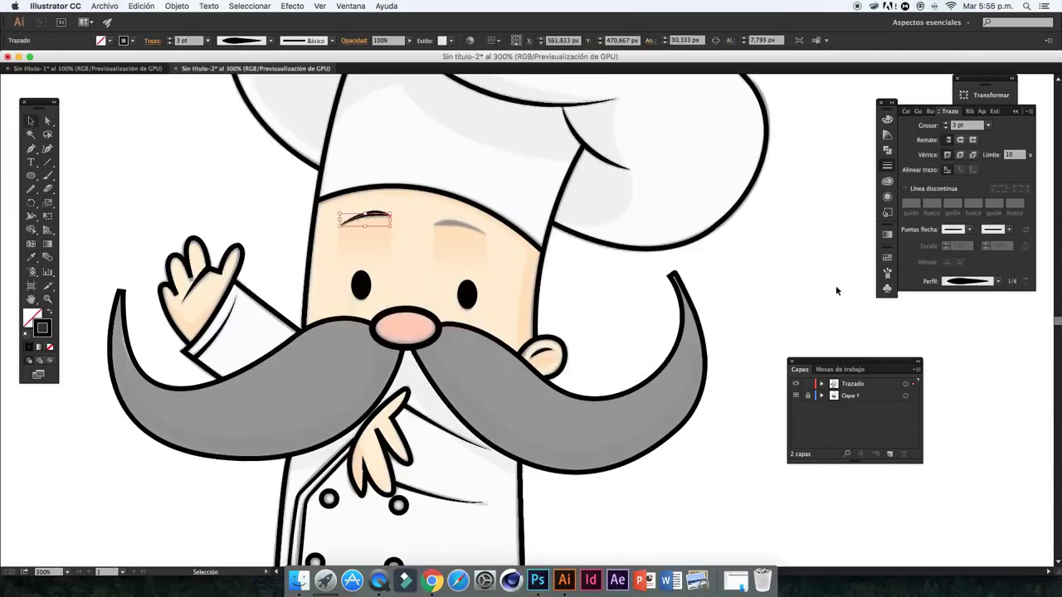
Pen-draw the right eyebrow and give it the tapered width profile
{"action": "left_click", "coordinate": [31, 148]}
{"action": "left_click", "coordinate": [435, 222]}
{"action": "left_click_drag", "start_coordinate": [510, 258], "coordinate": [472, 240]}
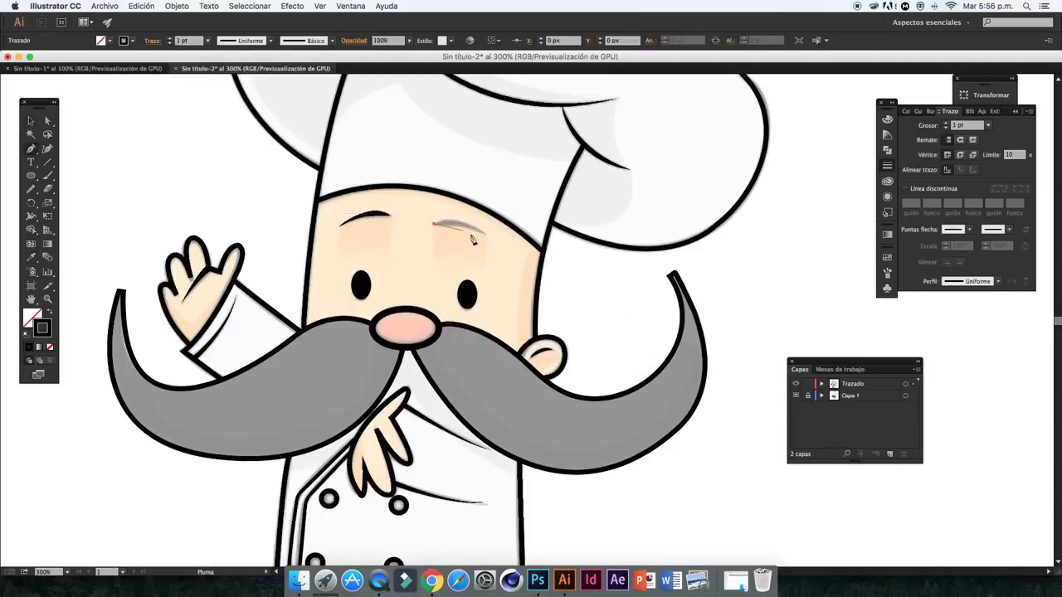
{"action": "left_click", "coordinate": [31, 257]}
{"action": "left_click", "coordinate": [369, 216]}
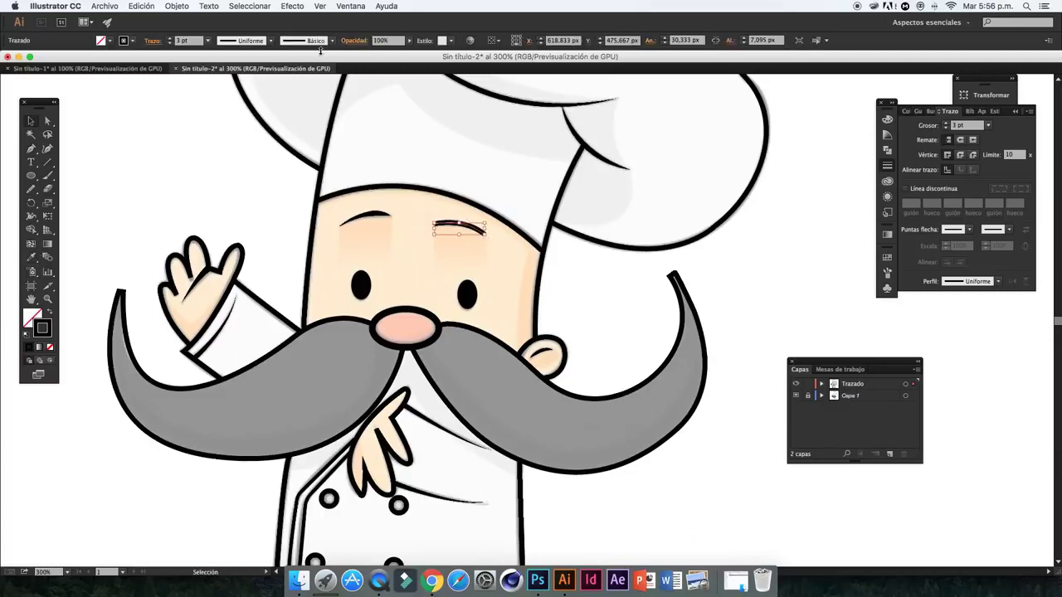
{"action": "left_click", "coordinate": [269, 40]}
{"action": "left_click", "coordinate": [266, 175]}
{"action": "left_click", "coordinate": [649, 320]}
Zoom out and hide the coloured reference to check the line art, then show it again
{"action": "key", "text": "super+minus"}
{"action": "key", "text": "super+minus"}
{"action": "left_click", "coordinate": [795, 396]}
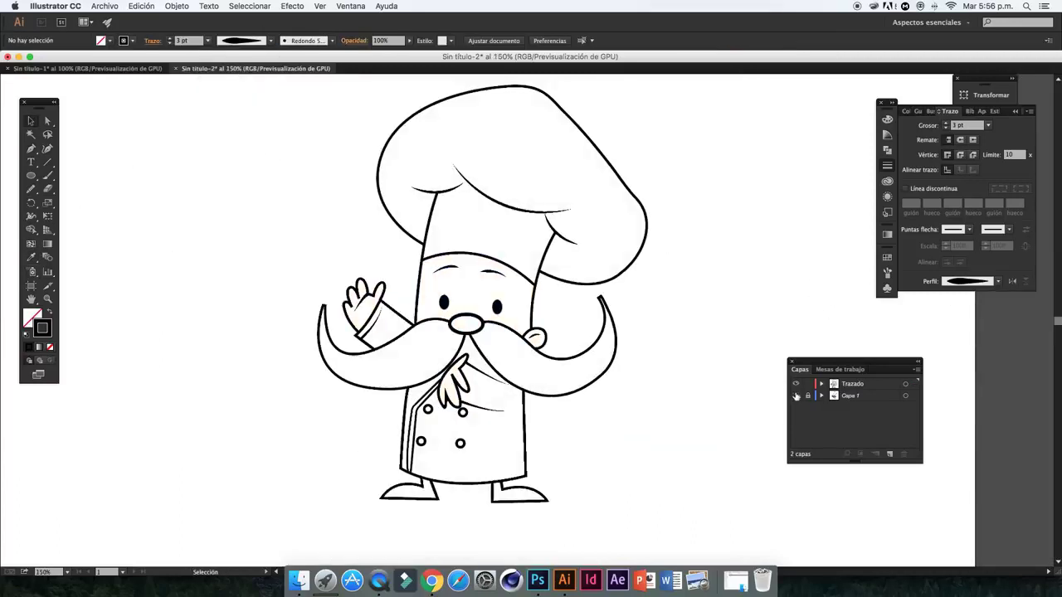
{"action": "key", "text": "super+minus"}
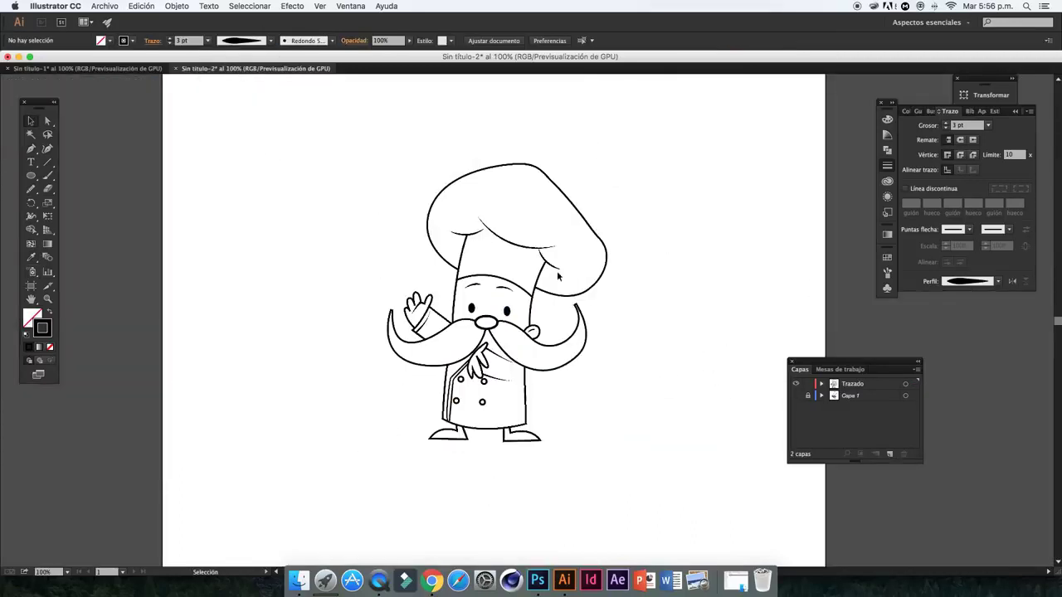
{"action": "left_click", "coordinate": [795, 397]}
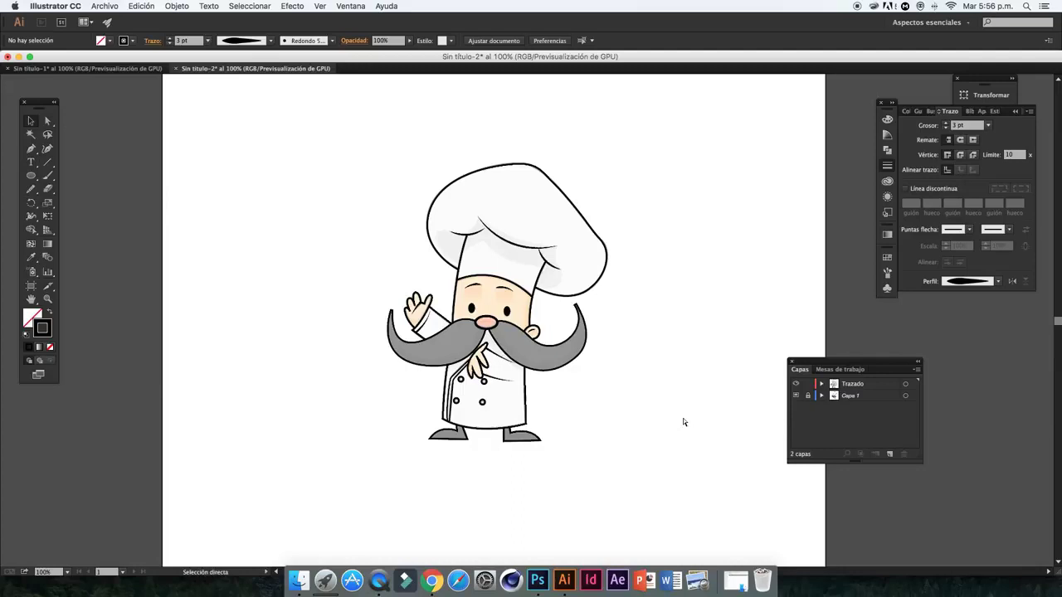
Return to 100% zoom and select the Capa 1 layer
{"action": "key", "text": "super+plus"}
{"action": "key", "text": "super+plus"}
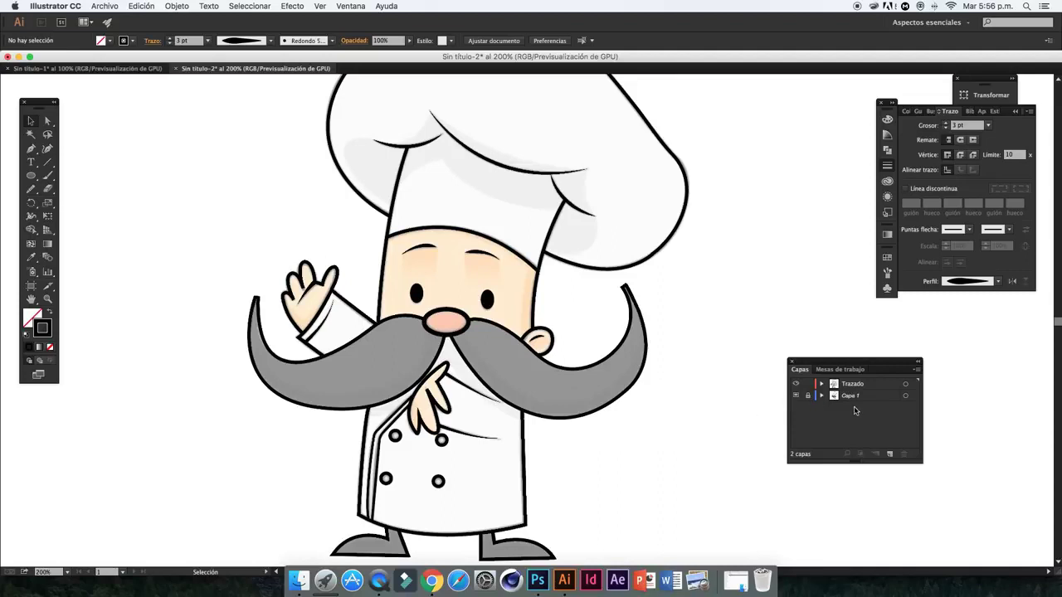
{"action": "key", "text": "super+1"}
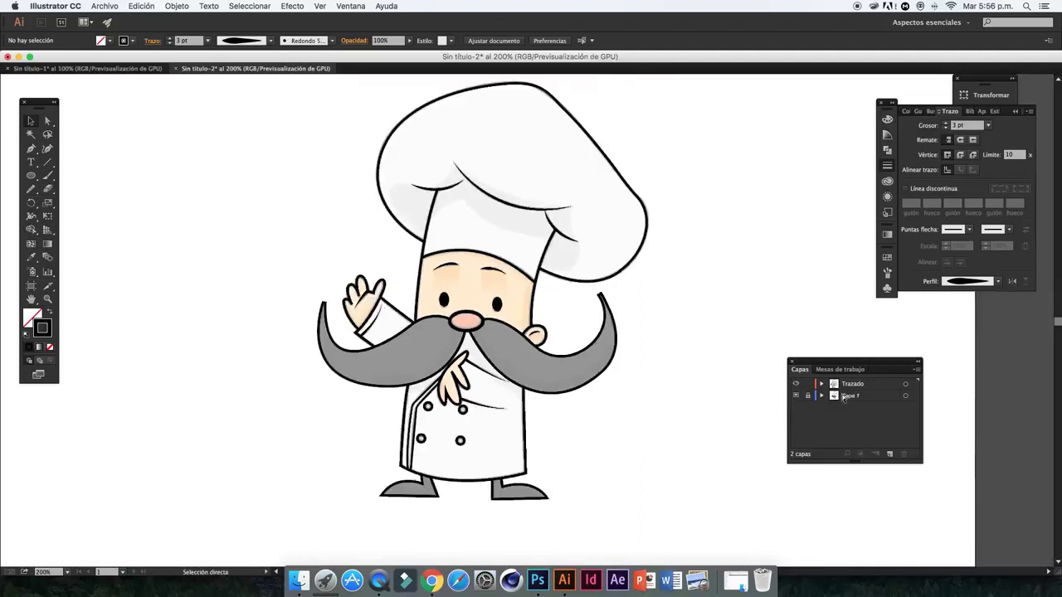
{"action": "left_click", "coordinate": [813, 396]}
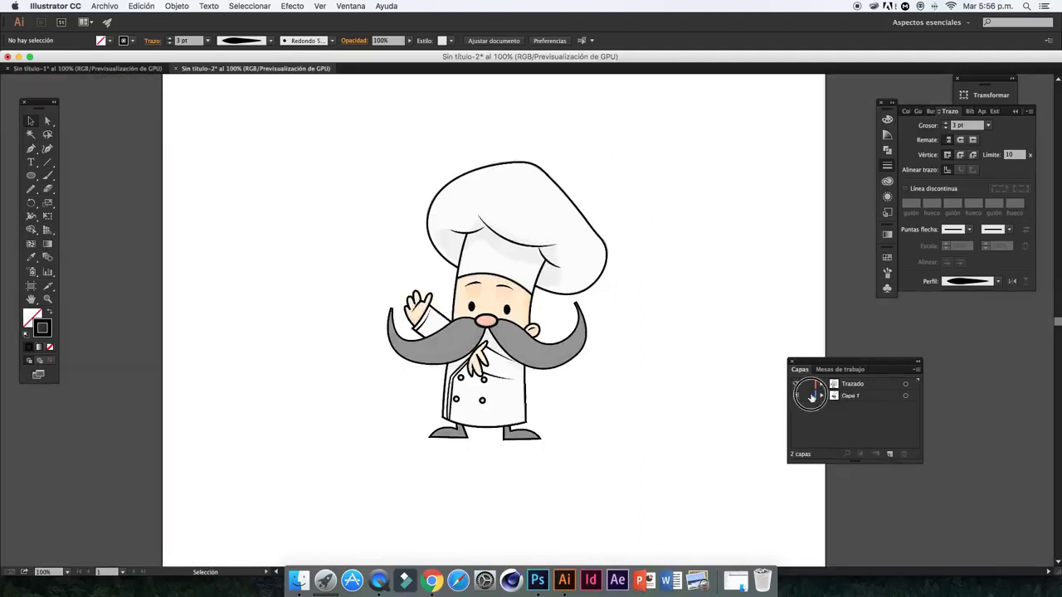
Uncheck Template in the Capa 1 layer options and draw a small circle left of the chef
{"action": "double_click", "coordinate": [867, 399]}
{"action": "left_click", "coordinate": [443, 361]}
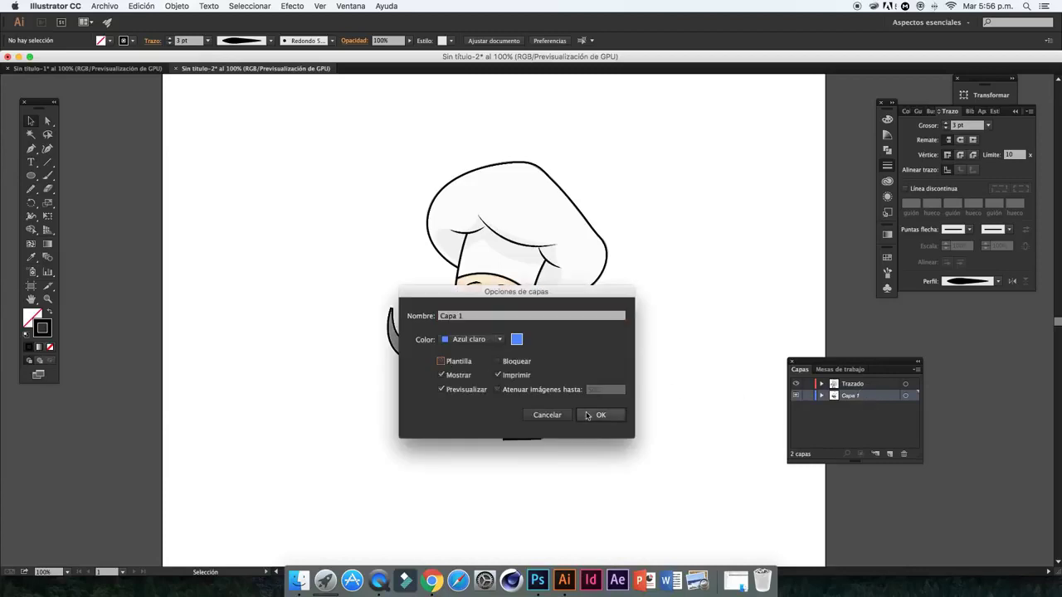
{"action": "left_click", "coordinate": [597, 414]}
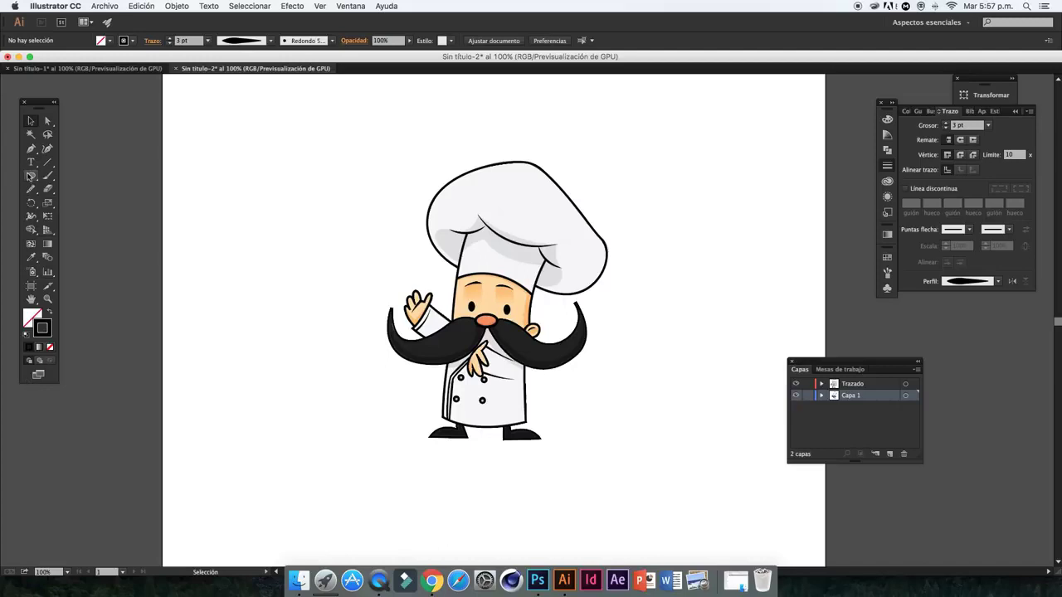
{"action": "left_click", "coordinate": [31, 176]}
{"action": "left_click_drag", "start_coordinate": [90, 169], "coordinate": [115, 192]}
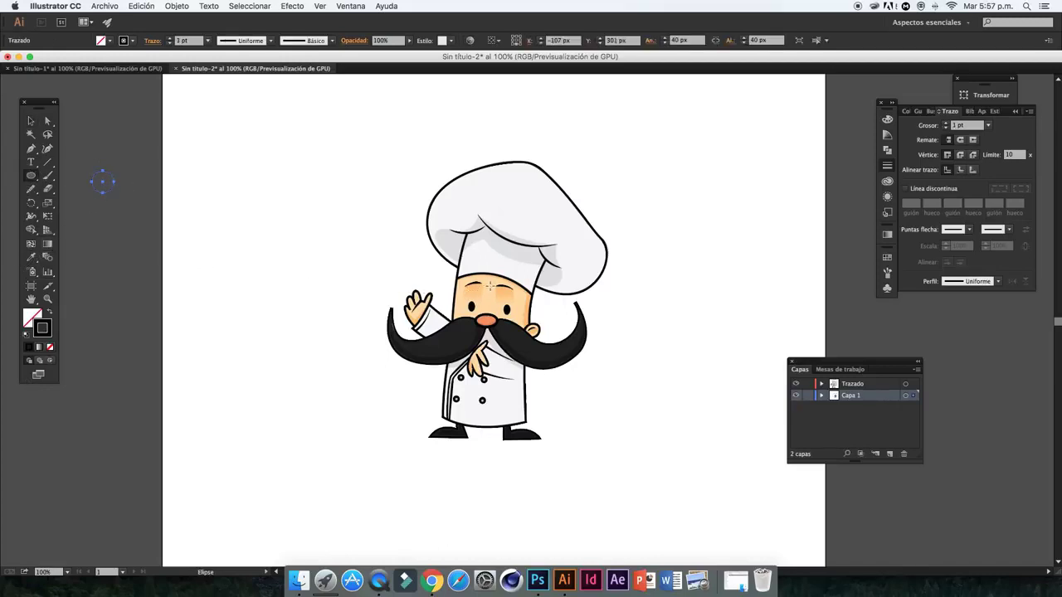
Fill the circle with the chef's skin tone and add a copy below filled with the hat's white
{"action": "key", "text": "i"}
{"action": "left_click", "coordinate": [496, 290]}
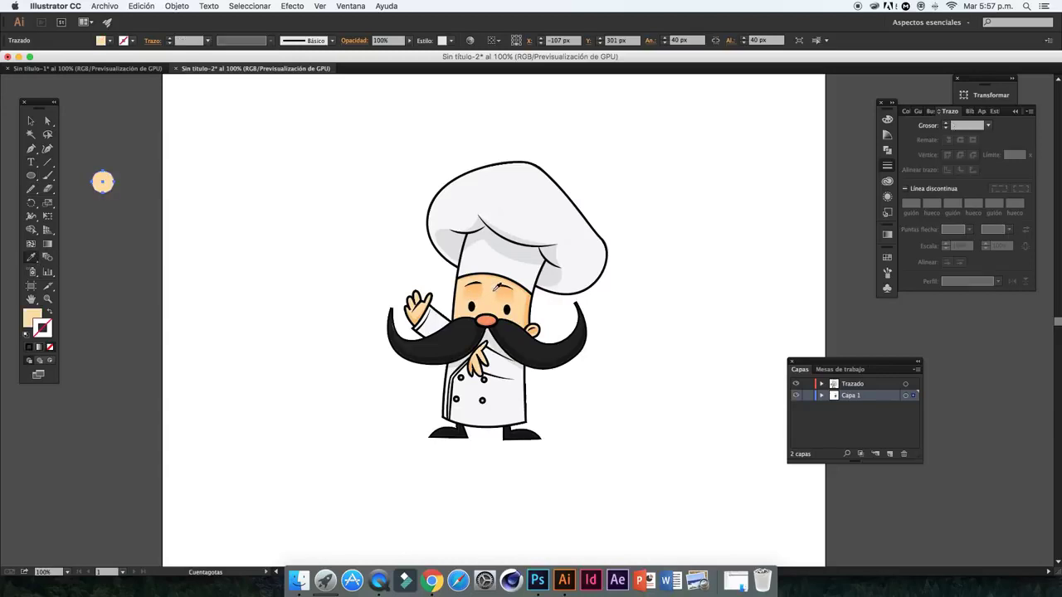
{"action": "left_click", "coordinate": [31, 121]}
{"action": "mouse_move", "coordinate": [89, 156]}
{"action": "left_mouse_down"}
{"action": "mouse_move", "coordinate": [119, 201]}
{"action": "mouse_move", "coordinate": [111, 214]}
{"action": "left_mouse_up"}
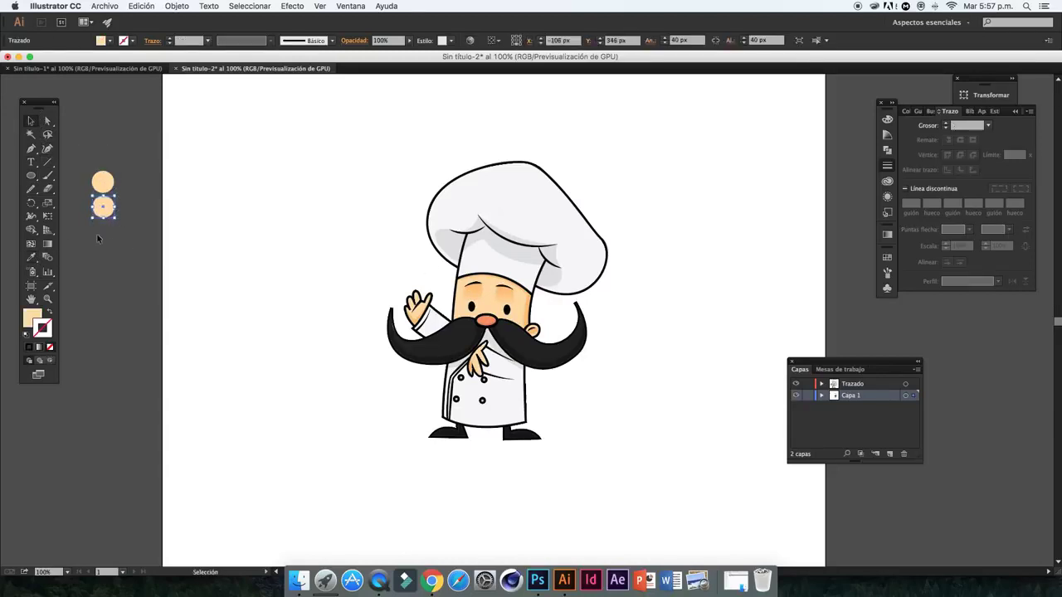
{"action": "left_click", "coordinate": [32, 258]}
{"action": "left_click", "coordinate": [523, 197]}
{"action": "left_click", "coordinate": [31, 121]}
{"action": "left_click", "coordinate": [126, 255]}
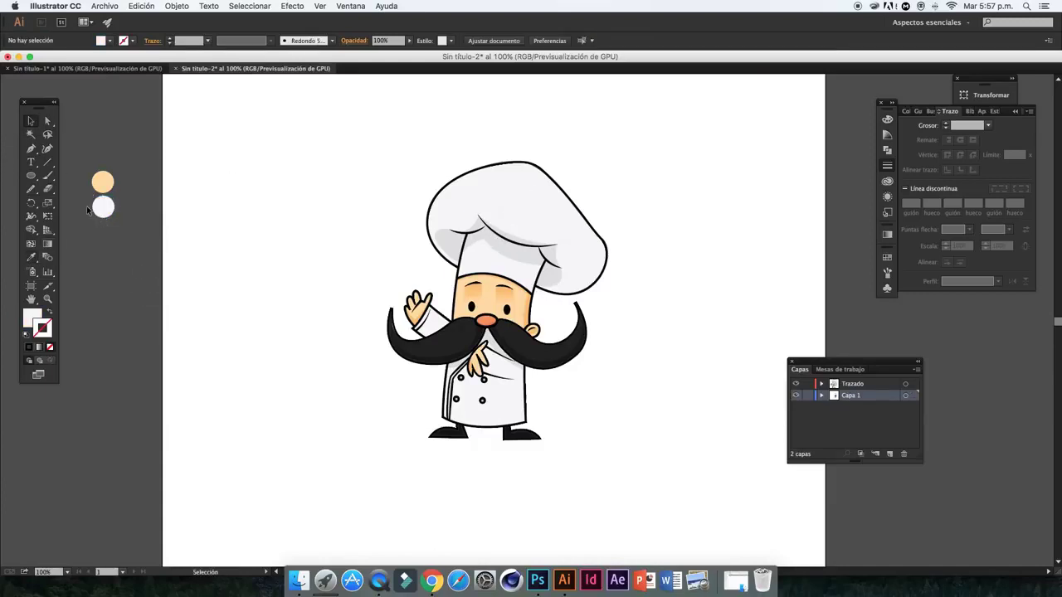
Copy the white circle to its right and fill it with the hat's light gray
{"action": "left_click", "coordinate": [106, 210]}
{"action": "left_click_drag", "start_coordinate": [109, 214], "coordinate": [109, 241]}
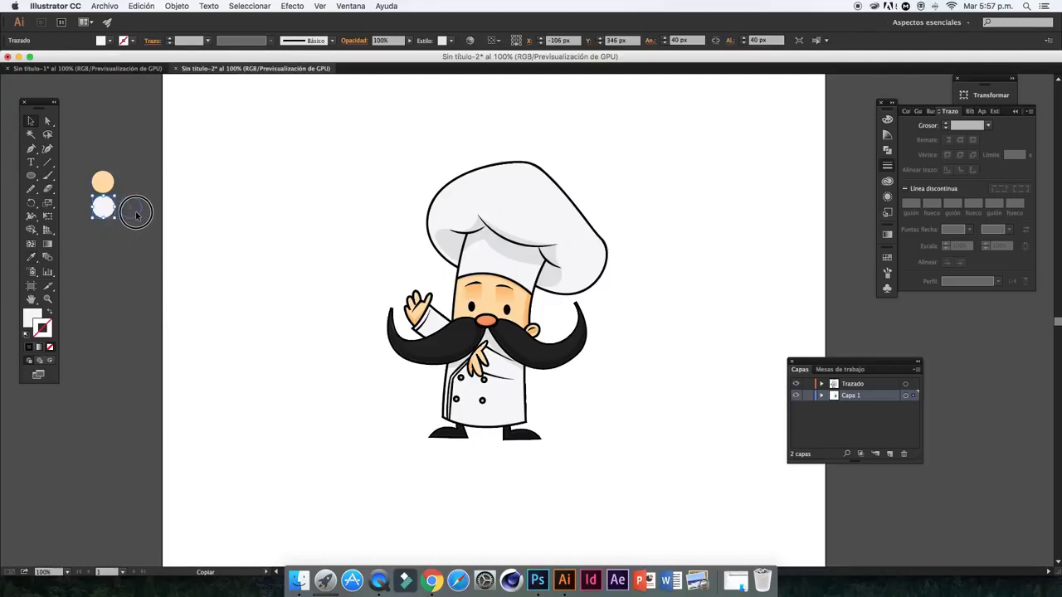
{"action": "left_click_drag", "start_coordinate": [108, 240], "coordinate": [130, 208]}
{"action": "left_click", "coordinate": [31, 257]}
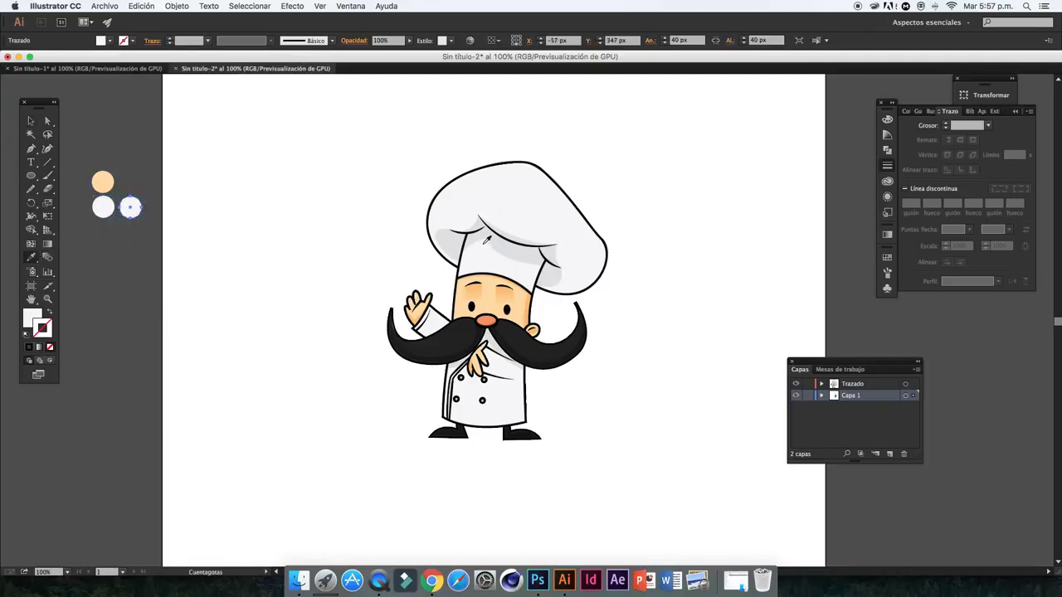
{"action": "left_click", "coordinate": [488, 240]}
{"action": "left_click", "coordinate": [31, 120]}
{"action": "left_click", "coordinate": [140, 257]}
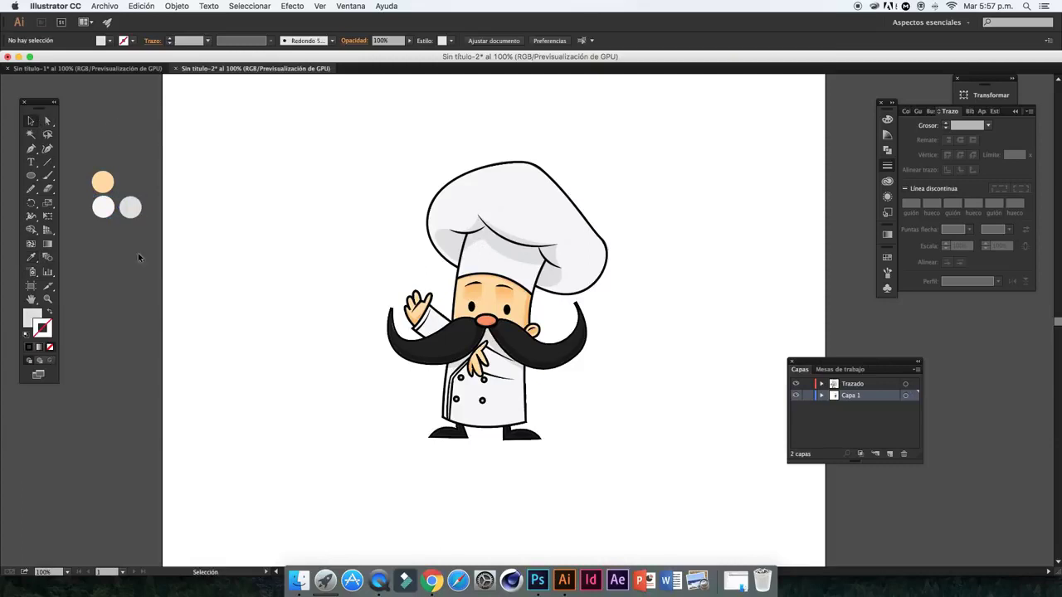
Add a darker face-orange circle right of the peach one, completing the 2×2 palette
{"action": "left_click_drag", "start_coordinate": [108, 187], "coordinate": [135, 186], "text": "alt"}
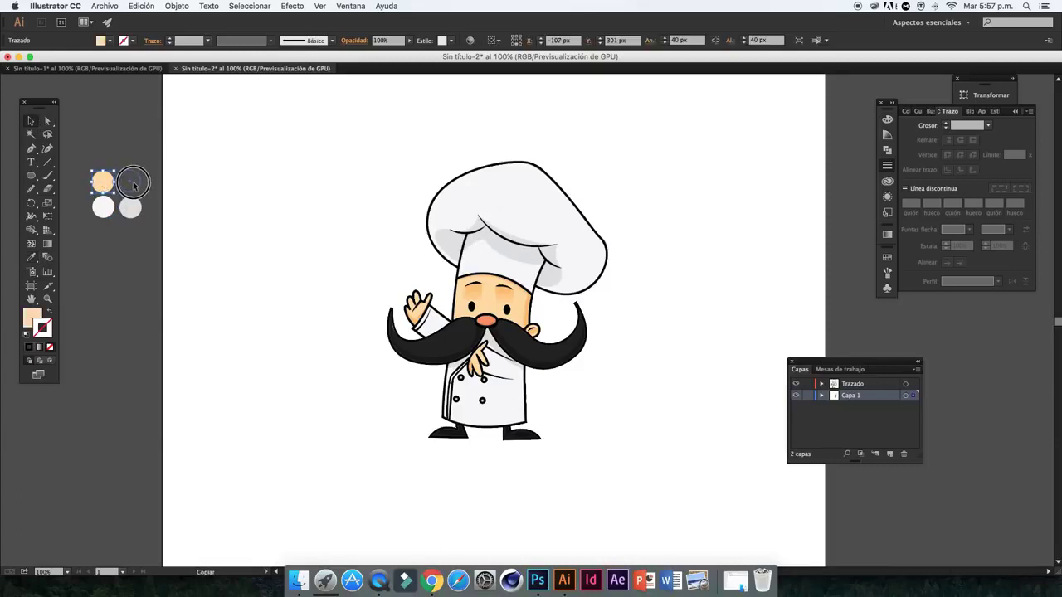
{"action": "left_click", "coordinate": [30, 257]}
{"action": "left_click", "coordinate": [531, 310]}
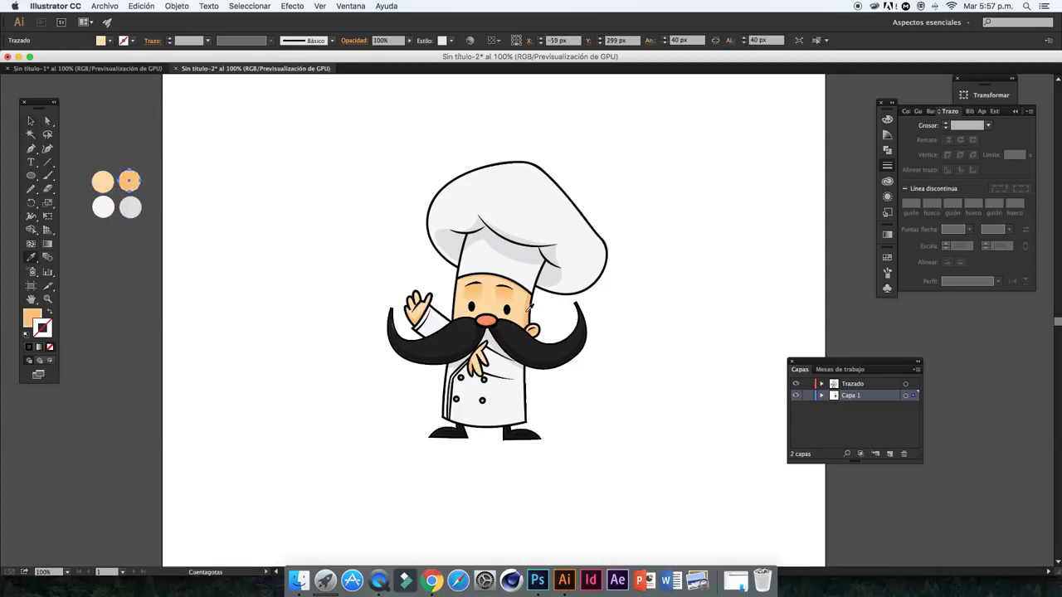
{"action": "left_click", "coordinate": [30, 121]}
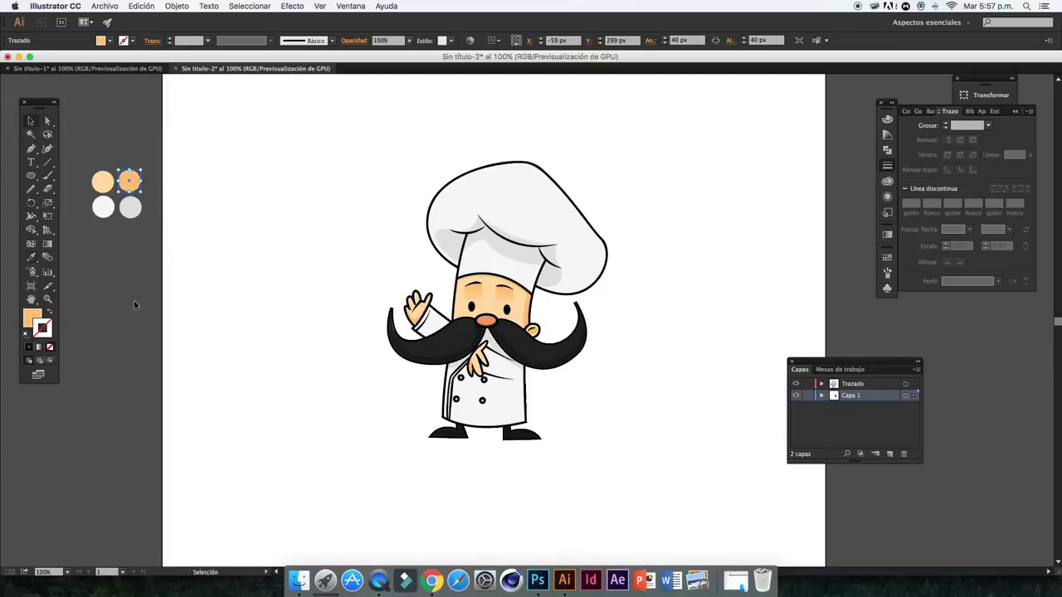
{"action": "left_click", "coordinate": [223, 358]}
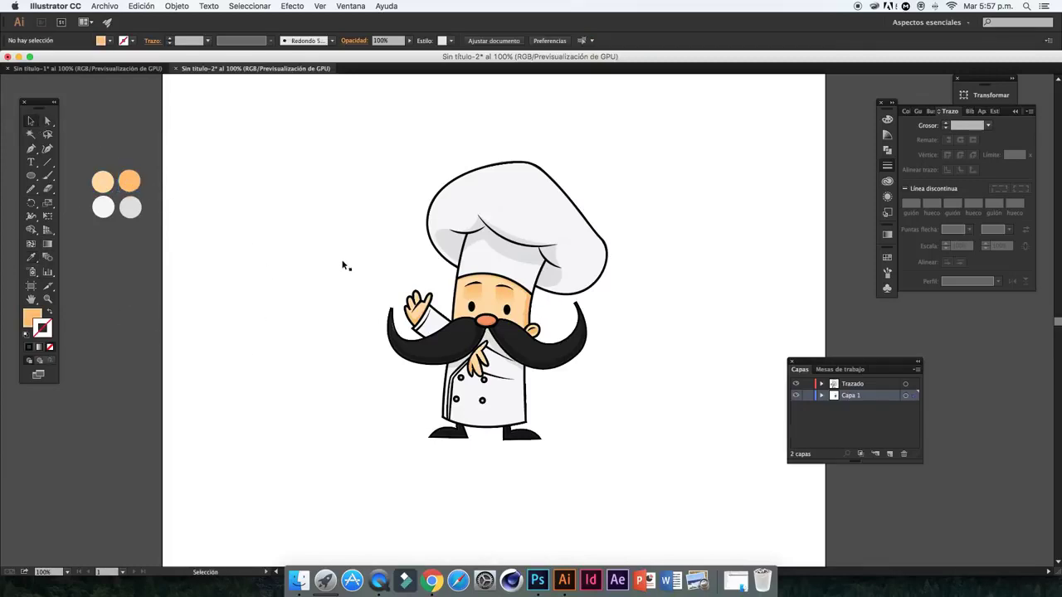
{"action": "left_click_drag", "start_coordinate": [93, 163], "coordinate": [139, 182]}
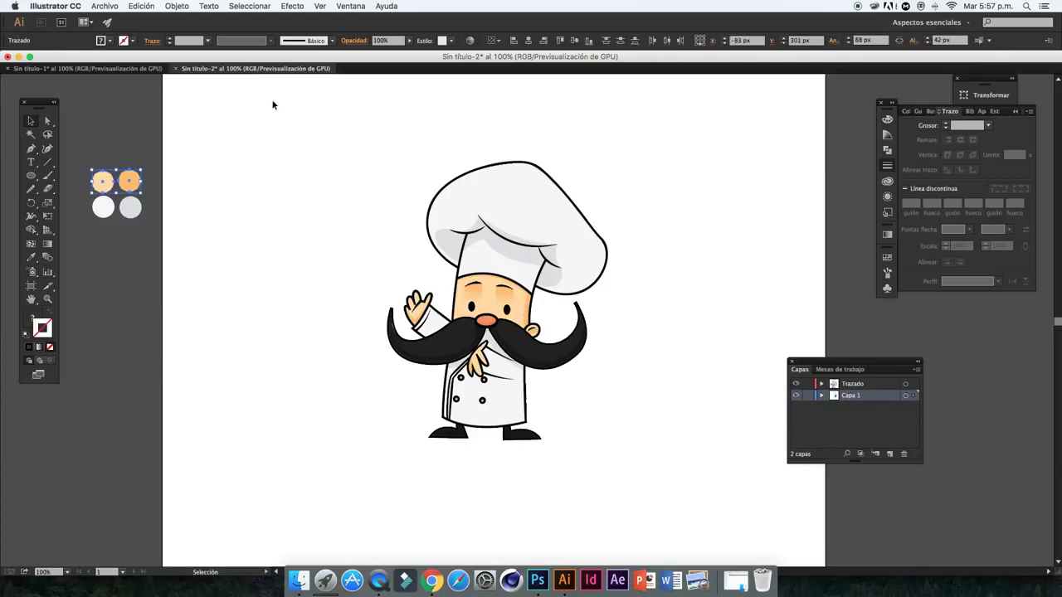
{"action": "left_click", "coordinate": [297, 145]}
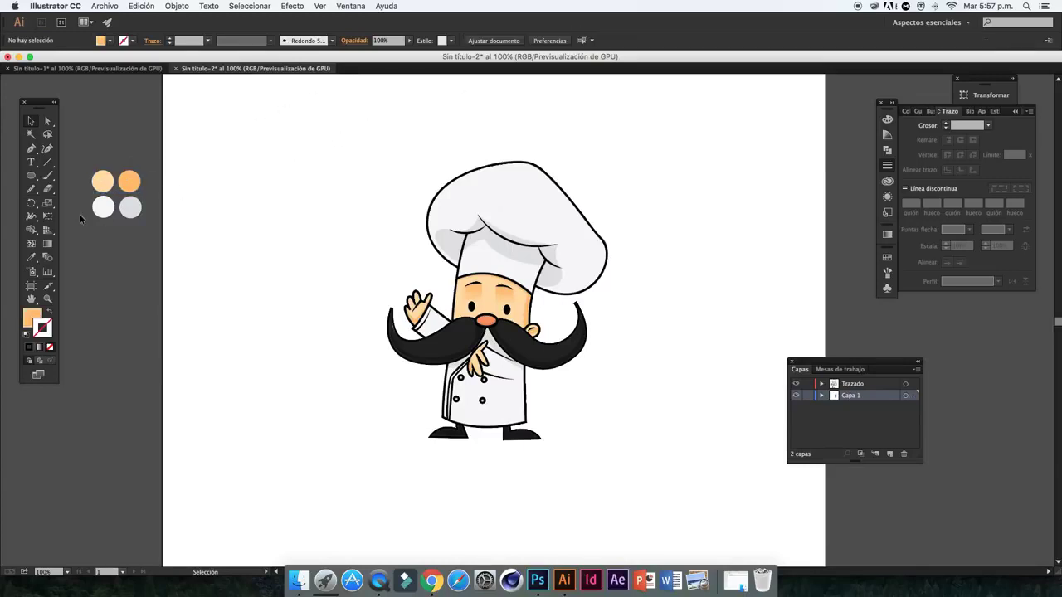
{"action": "left_click_drag", "start_coordinate": [80, 215], "coordinate": [149, 199]}
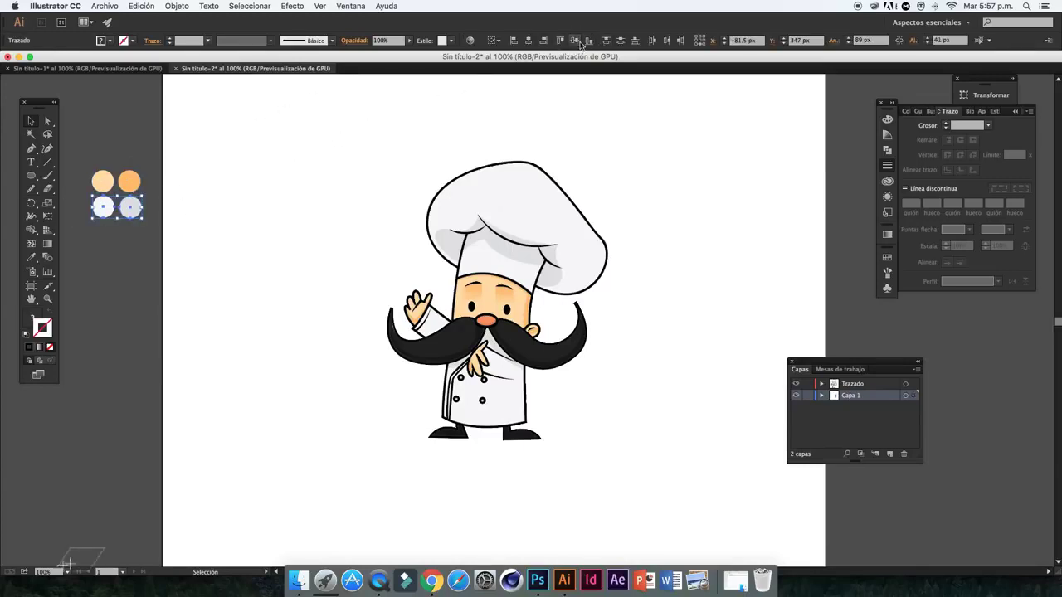
{"action": "left_click", "coordinate": [361, 136]}
Duplicate the white-gray row below and fill its right circle with the nose colour
{"action": "mouse_move", "coordinate": [103, 218]}
{"action": "left_mouse_down"}
{"action": "mouse_move", "coordinate": [133, 214]}
{"action": "mouse_move", "coordinate": [133, 241]}
{"action": "left_mouse_up"}
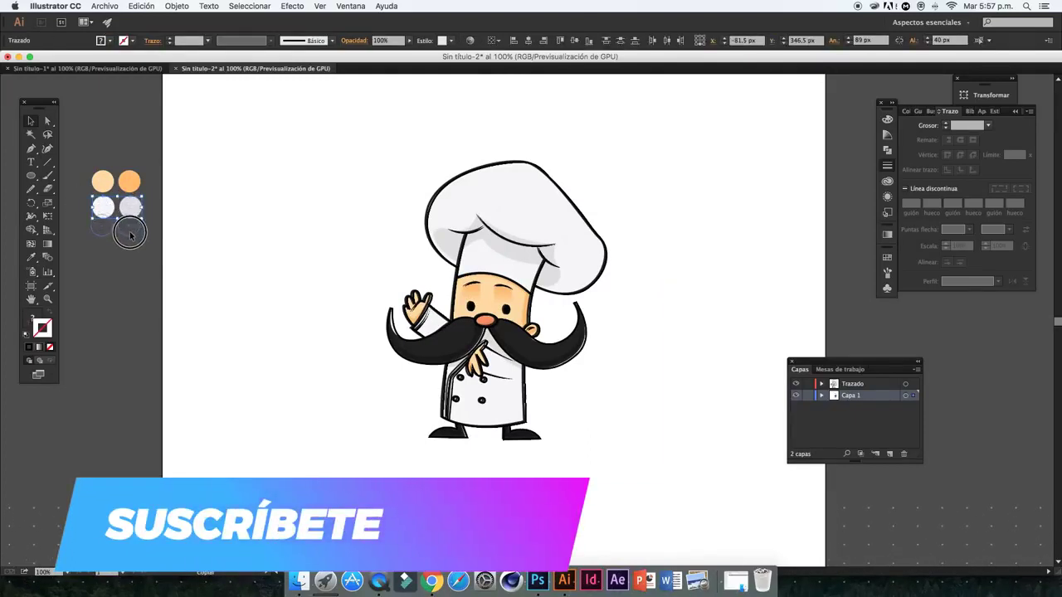
{"action": "left_click", "coordinate": [138, 282]}
{"action": "left_click", "coordinate": [133, 236]}
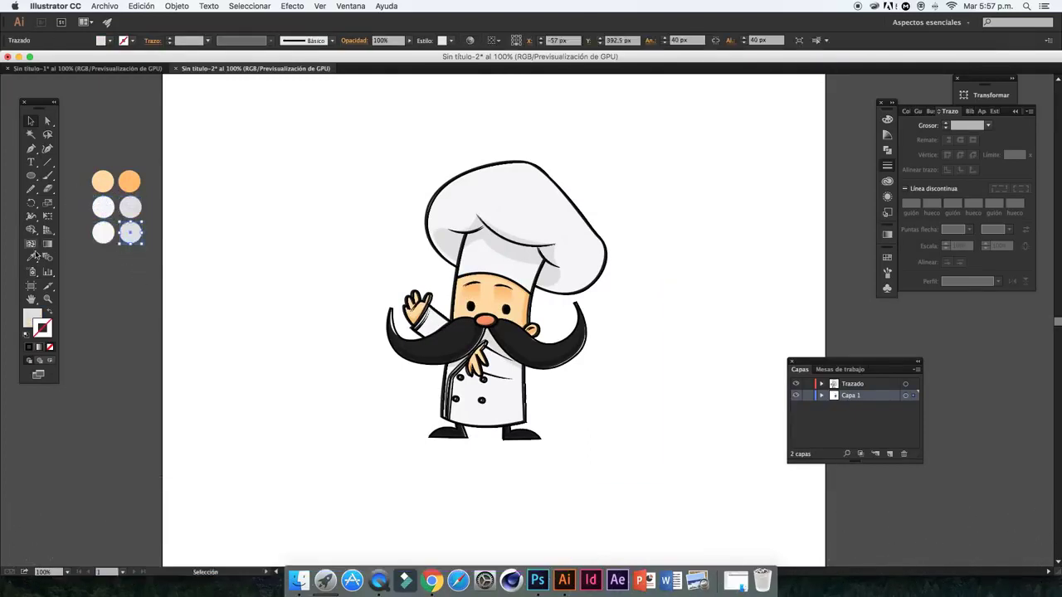
{"action": "key", "text": "i"}
{"action": "left_click", "coordinate": [486, 320]}
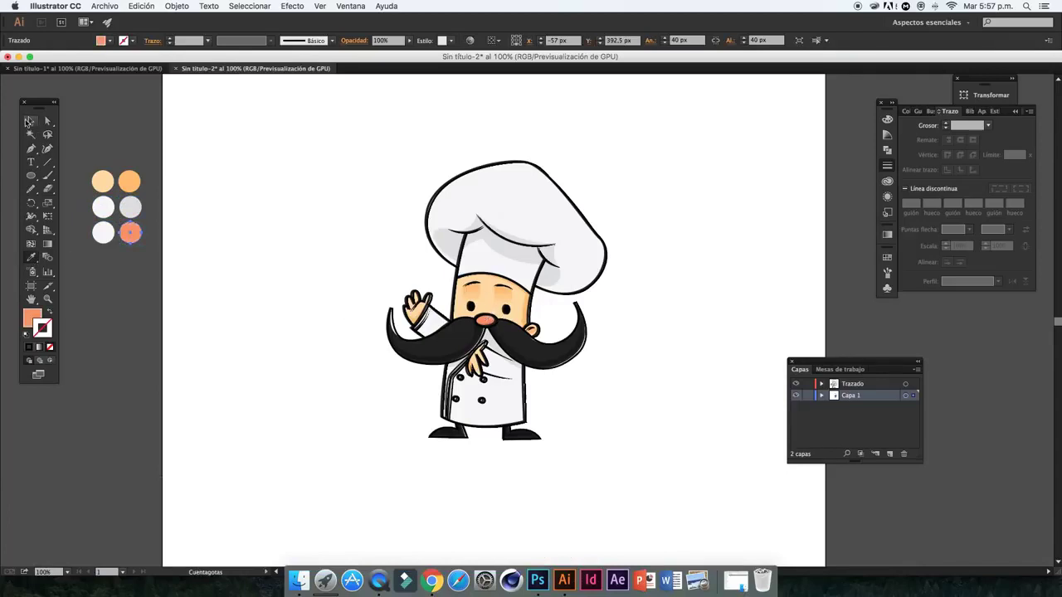
{"action": "left_click", "coordinate": [29, 122]}
Fill the new row's circles with salmon and a darker salmon tone
{"action": "left_click", "coordinate": [103, 233]}
{"action": "left_click", "coordinate": [31, 257]}
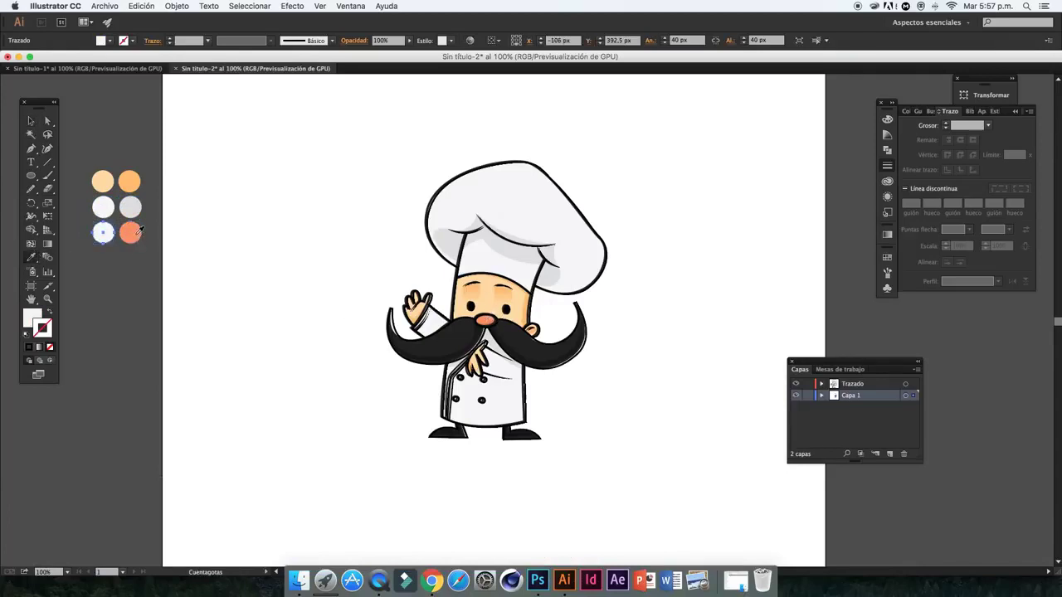
{"action": "left_click", "coordinate": [132, 233]}
{"action": "left_click", "coordinate": [30, 122]}
{"action": "left_click", "coordinate": [105, 261]}
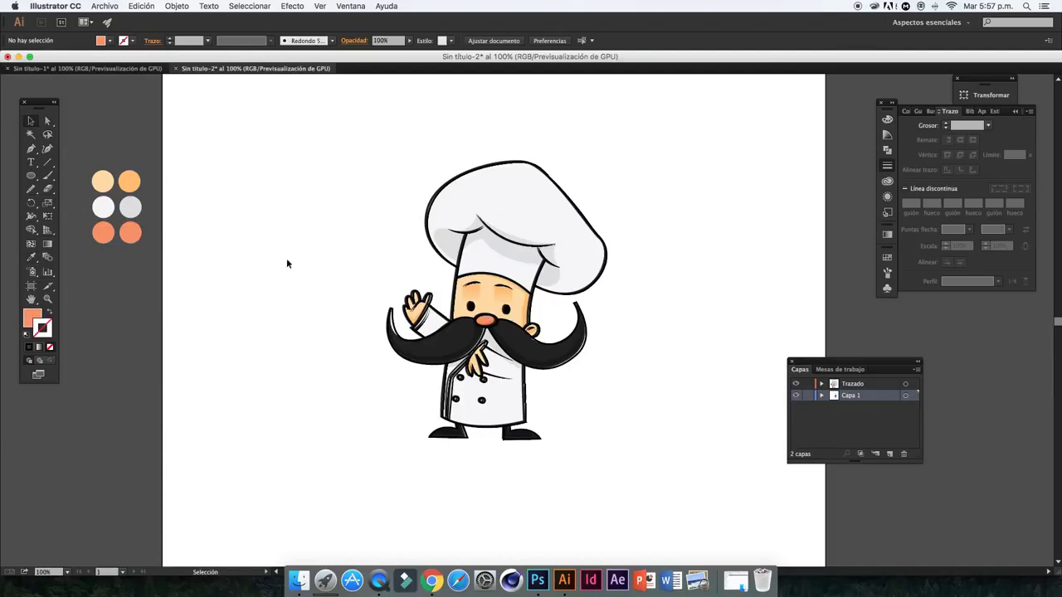
{"action": "left_click", "coordinate": [128, 234]}
{"action": "left_click", "coordinate": [31, 258]}
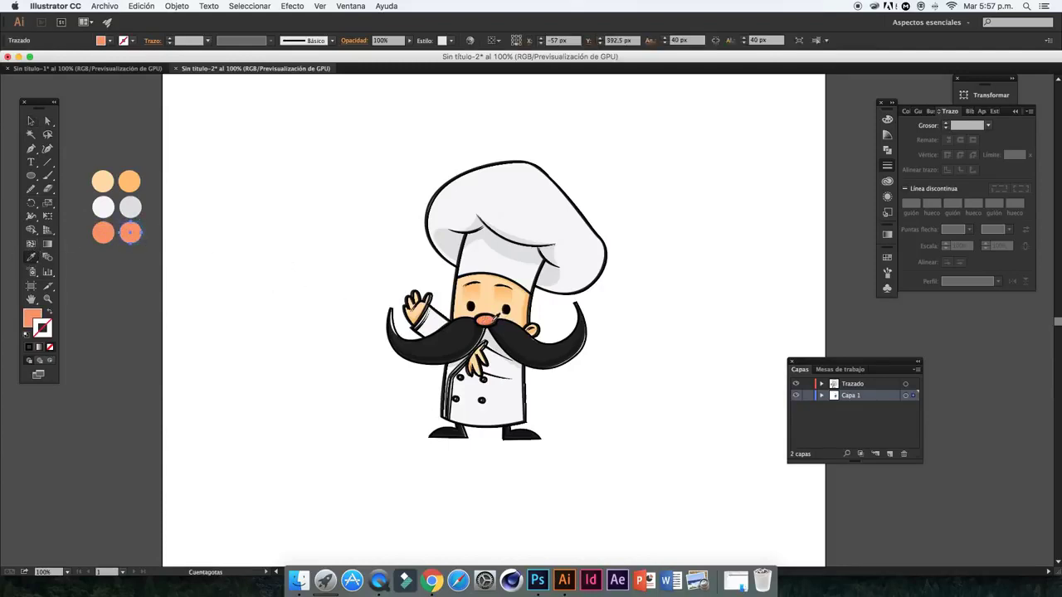
{"action": "left_click", "coordinate": [102, 233]}
{"action": "left_click", "coordinate": [30, 122]}
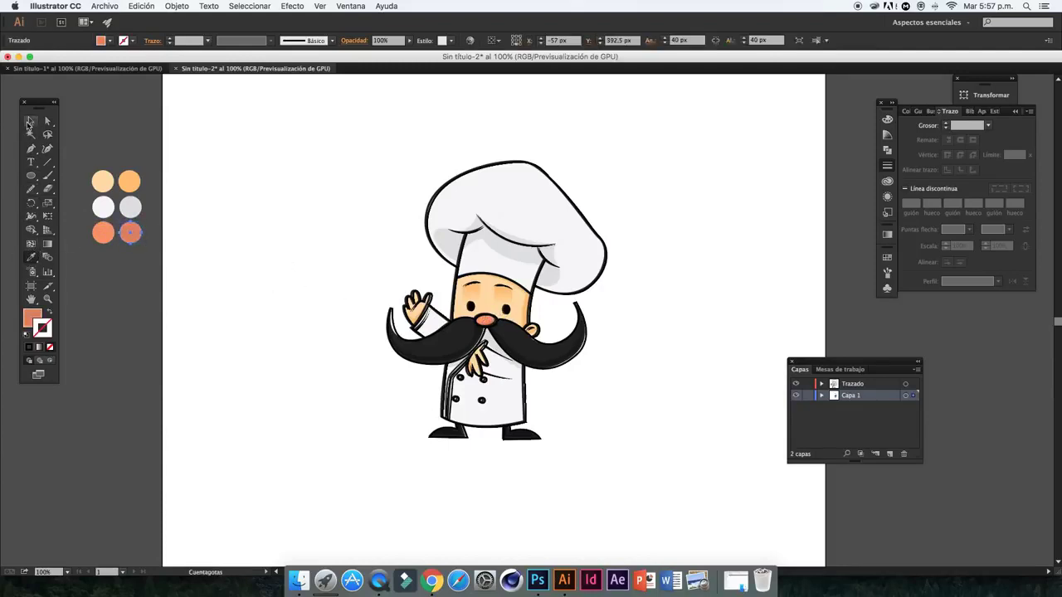
{"action": "left_click", "coordinate": [175, 335]}
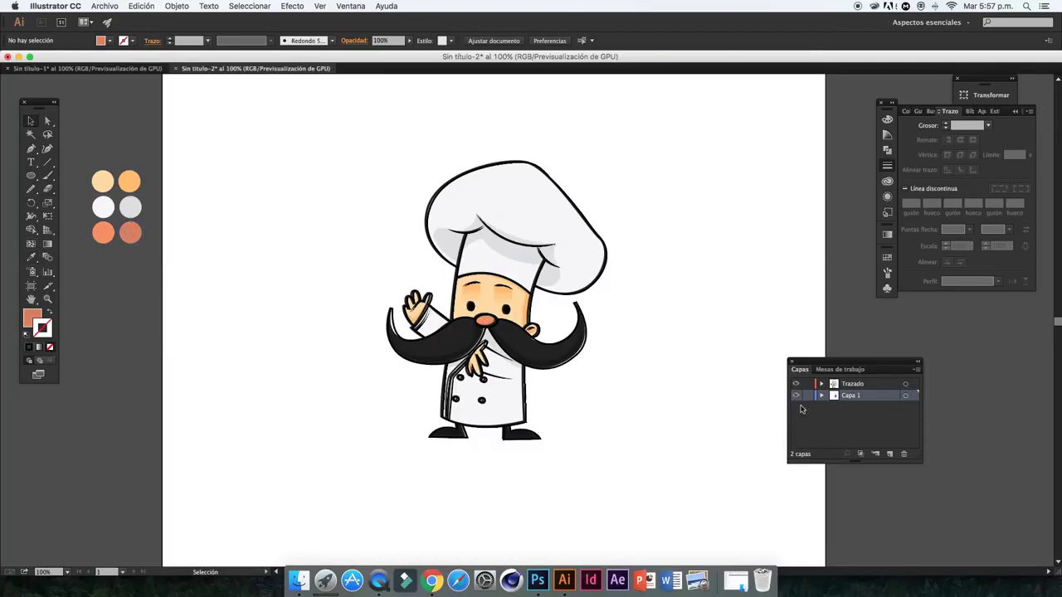
Nudge the chef image two steps to the right
{"action": "left_click", "coordinate": [569, 271]}
{"action": "key", "text": "Right"}
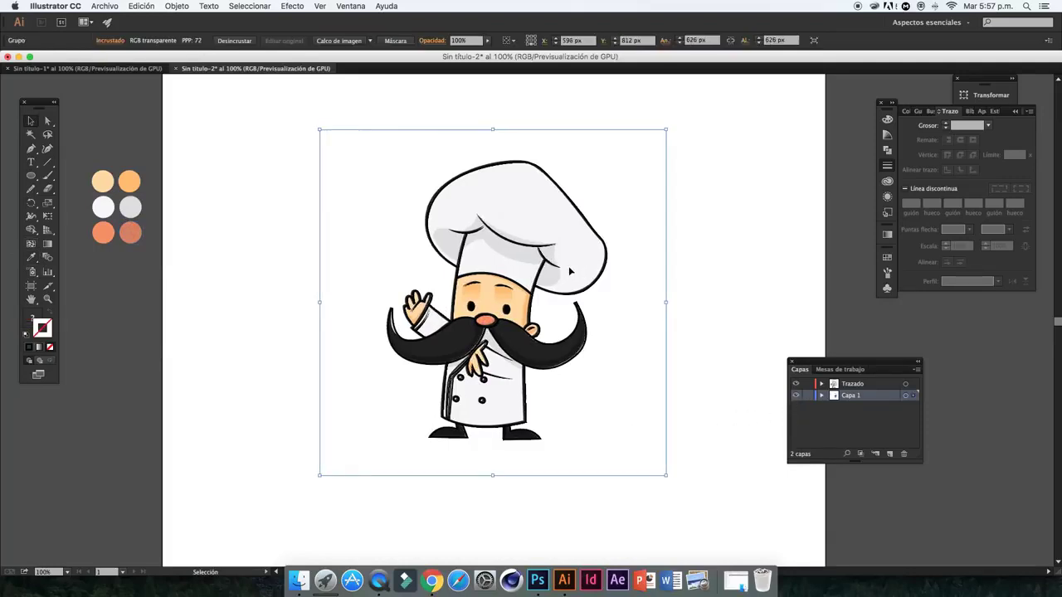
{"action": "key", "text": "Right"}
{"action": "left_click", "coordinate": [767, 335]}
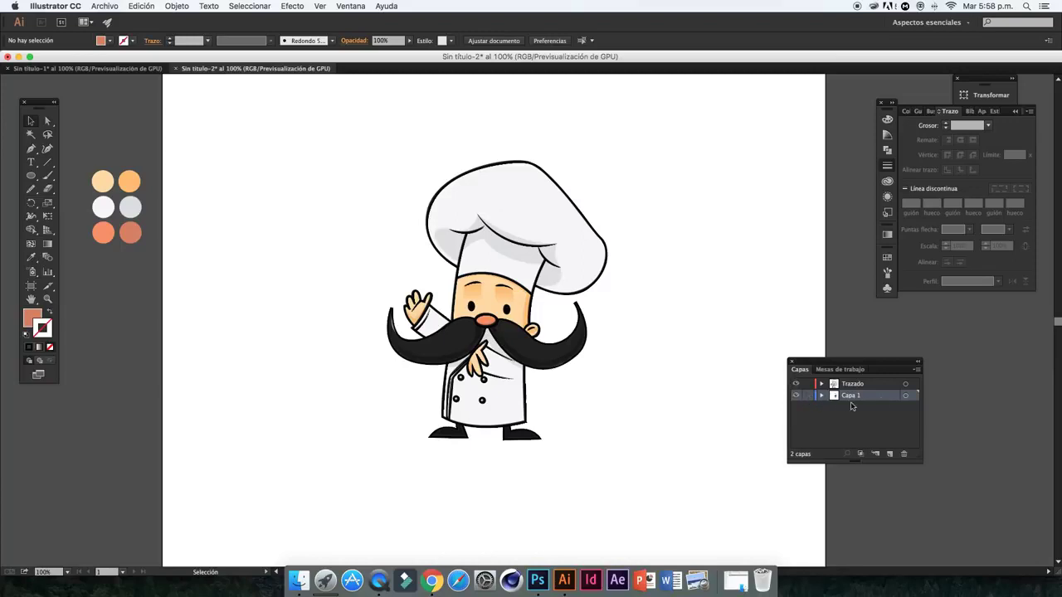
Make the Capa 1 artwork a template layer and lock the Trazado layer
{"action": "double_click", "coordinate": [898, 399]}
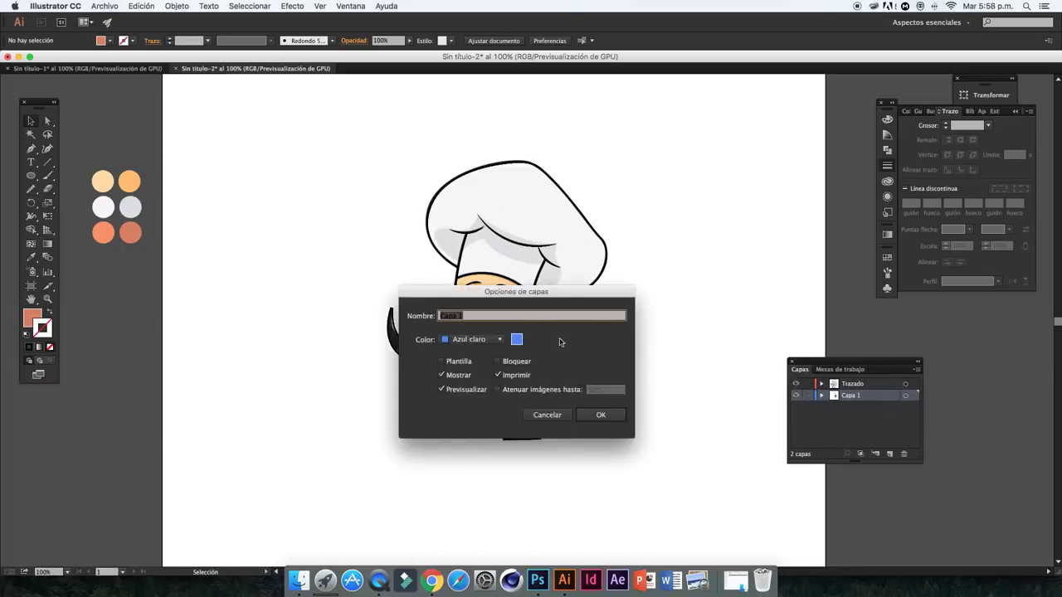
{"action": "left_click", "coordinate": [446, 363]}
{"action": "left_click", "coordinate": [596, 412]}
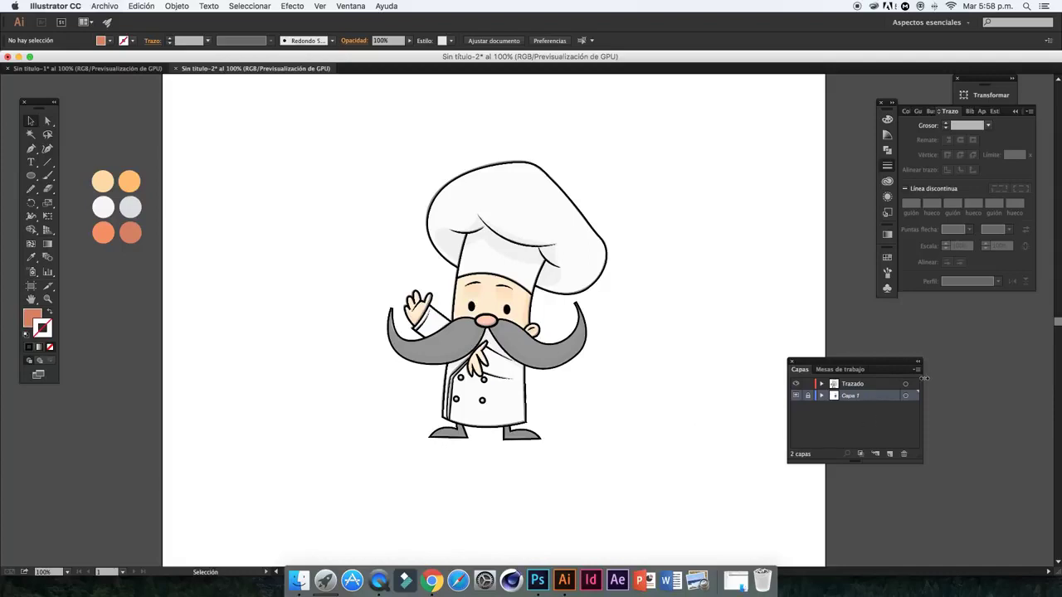
{"action": "left_click", "coordinate": [806, 384]}
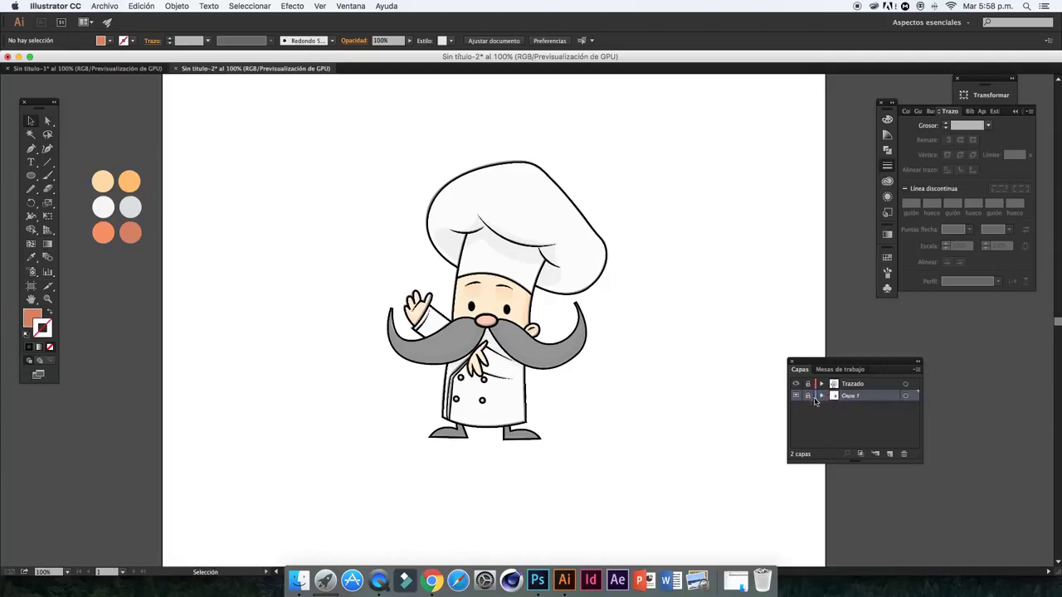
Add a new layer named Color between Trazado and Capa 1
{"action": "left_click", "coordinate": [916, 371]}
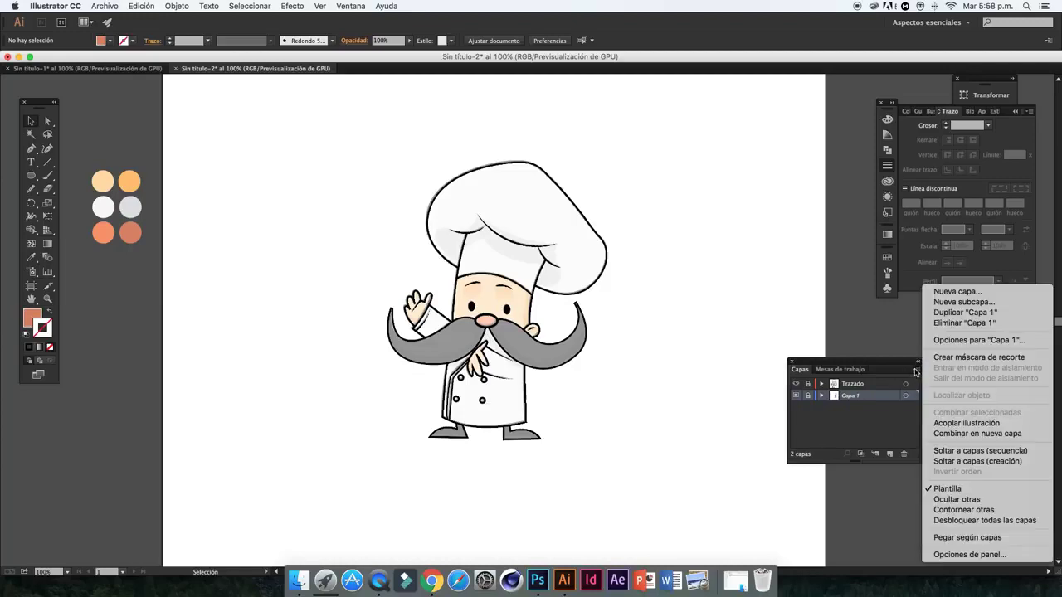
{"action": "left_click", "coordinate": [938, 288]}
{"action": "key", "text": "BackSpace"}
{"action": "type", "text": "Color"}
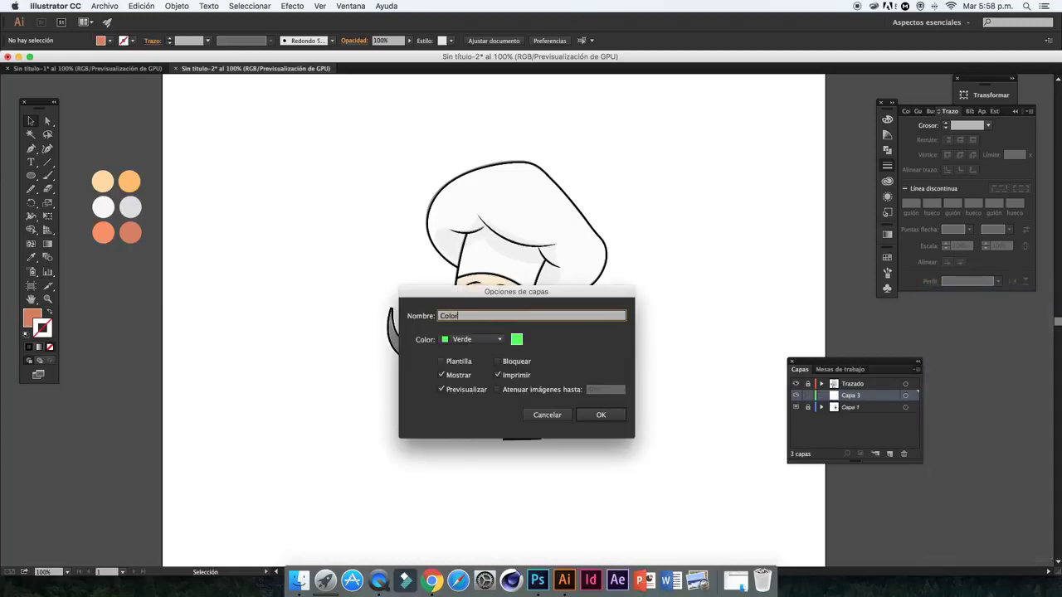
{"action": "key", "text": "Return"}
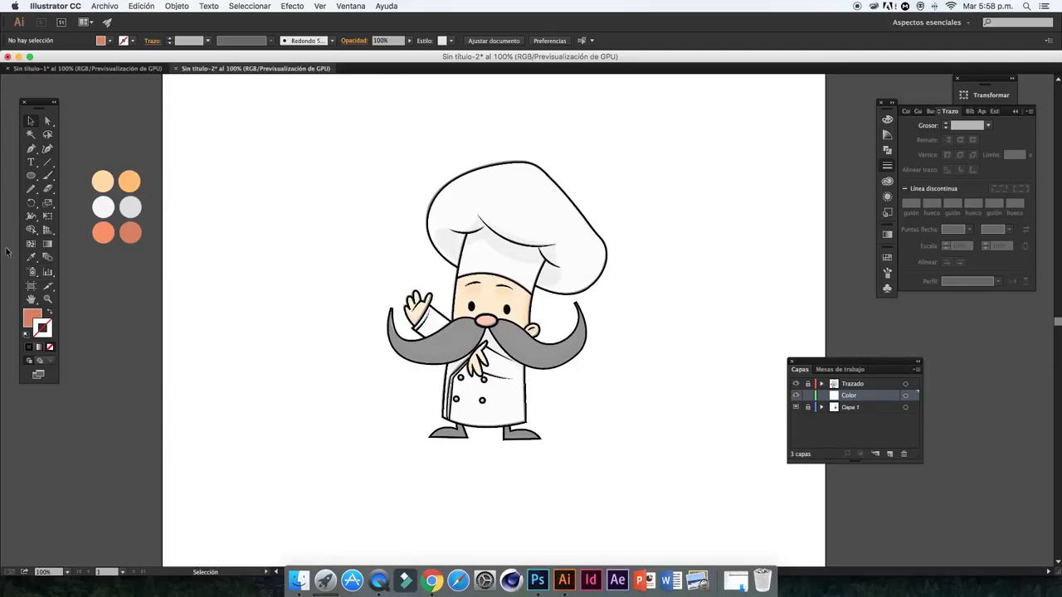
{"action": "left_click", "coordinate": [31, 257]}
Pick the light peach fill and trace the face from the hat down to the nose
{"action": "left_click", "coordinate": [103, 180]}
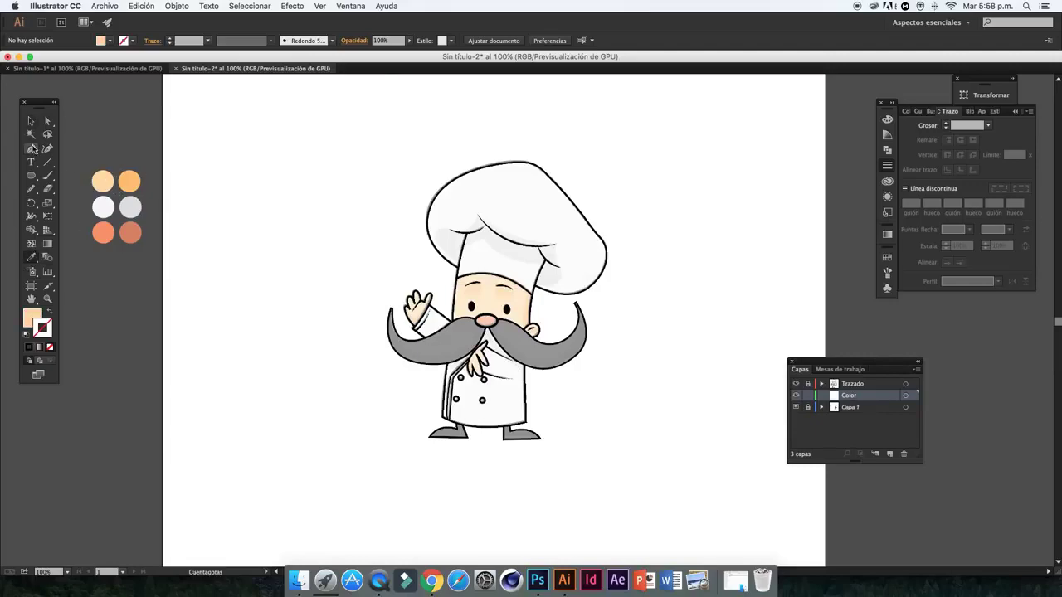
{"action": "left_click", "coordinate": [31, 148]}
{"action": "scroll", "coordinate": [458, 318], "scroll_direction": "up", "scroll_amount": 2}
{"action": "scroll", "coordinate": [431, 319], "scroll_direction": "up", "scroll_amount": 2}
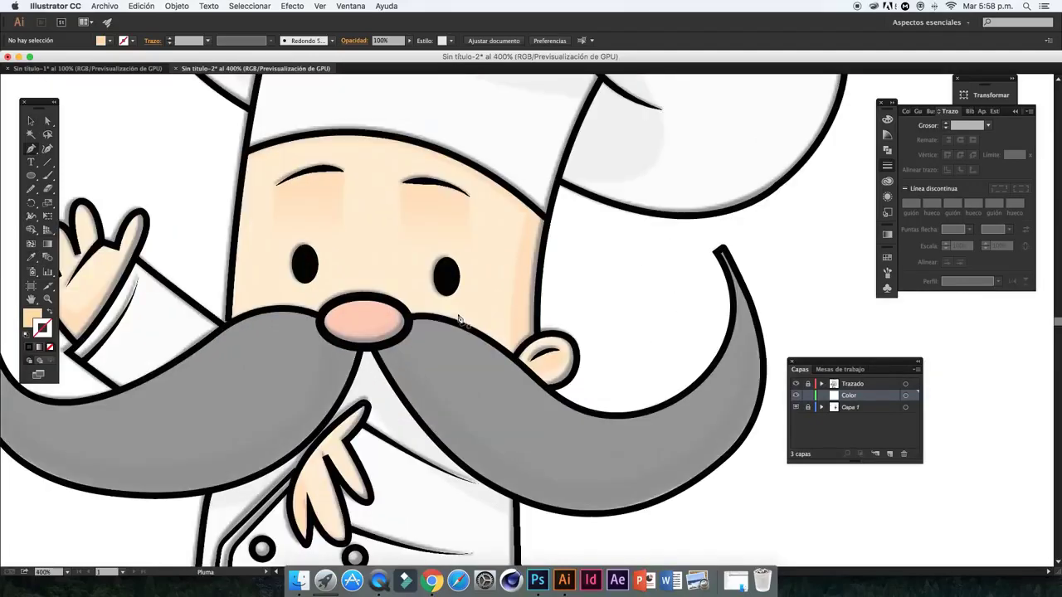
{"action": "scroll", "coordinate": [411, 319], "scroll_direction": "up", "scroll_amount": 1}
{"action": "left_click", "coordinate": [261, 153]}
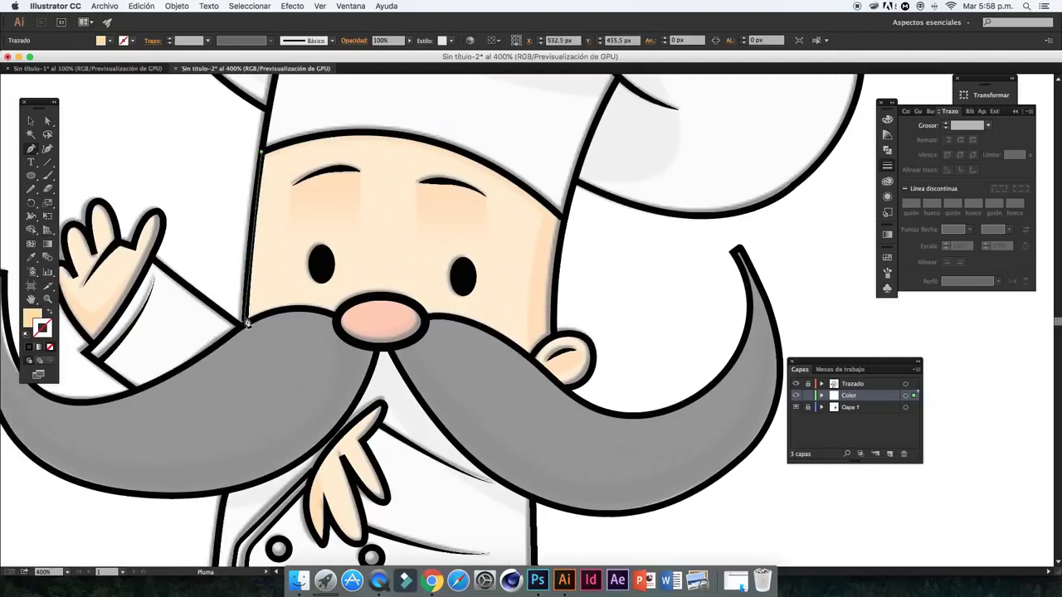
{"action": "left_click", "coordinate": [245, 320]}
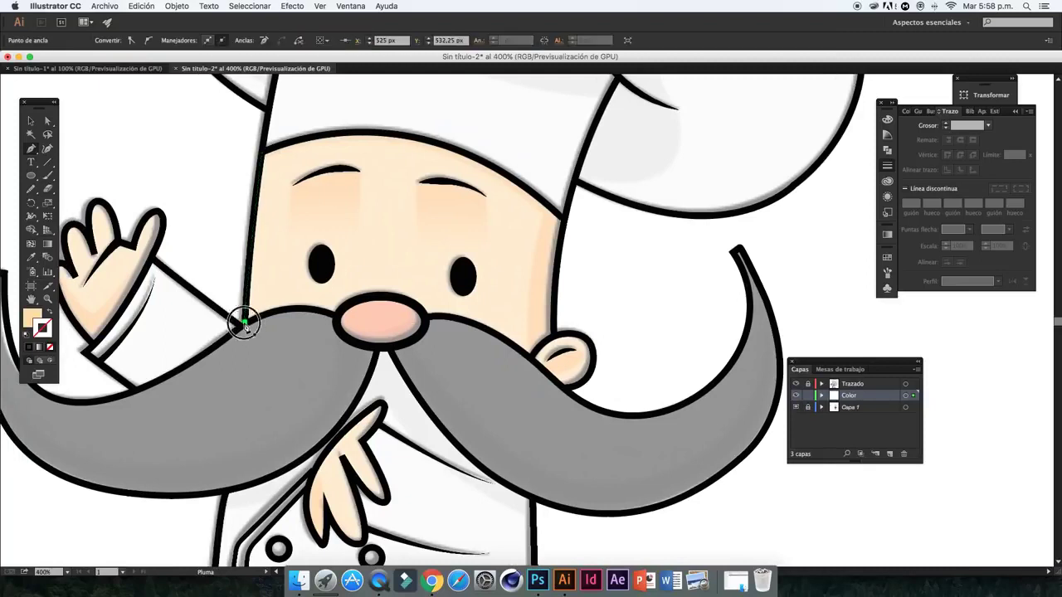
{"action": "mouse_move", "coordinate": [333, 318]}
{"action": "left_mouse_down"}
{"action": "mouse_move", "coordinate": [366, 335]}
{"action": "mouse_move", "coordinate": [337, 313]}
{"action": "left_mouse_up"}
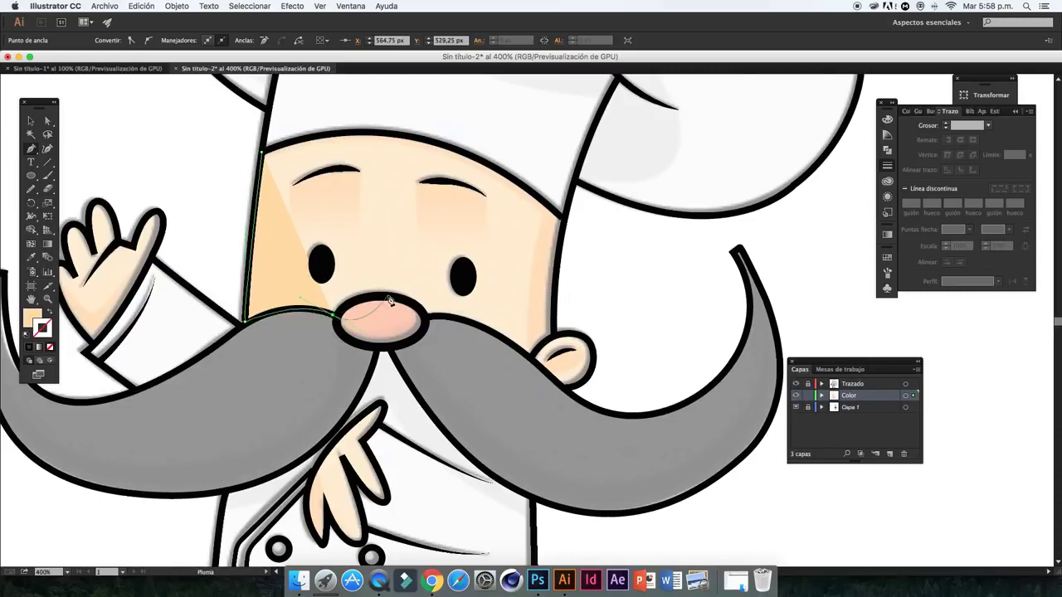
Continue the face outline around nose, mustache and ear, closing it under the hat
{"action": "left_click_drag", "start_coordinate": [426, 315], "coordinate": [466, 327]}
{"action": "left_click", "coordinate": [428, 317]}
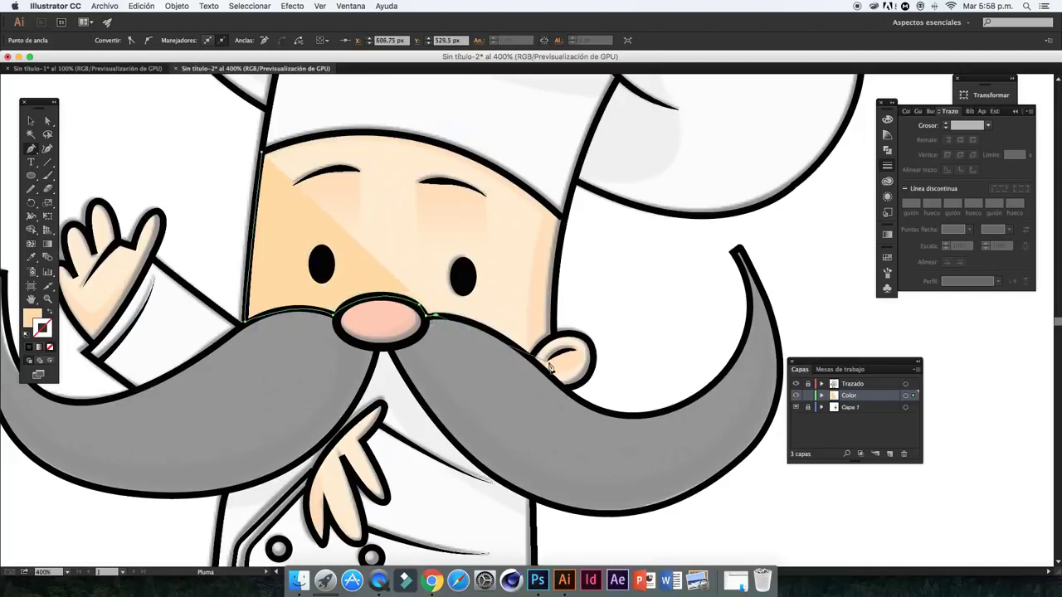
{"action": "mouse_move", "coordinate": [527, 355]}
{"action": "left_mouse_down"}
{"action": "mouse_move", "coordinate": [540, 373]}
{"action": "mouse_move", "coordinate": [591, 367]}
{"action": "left_mouse_up"}
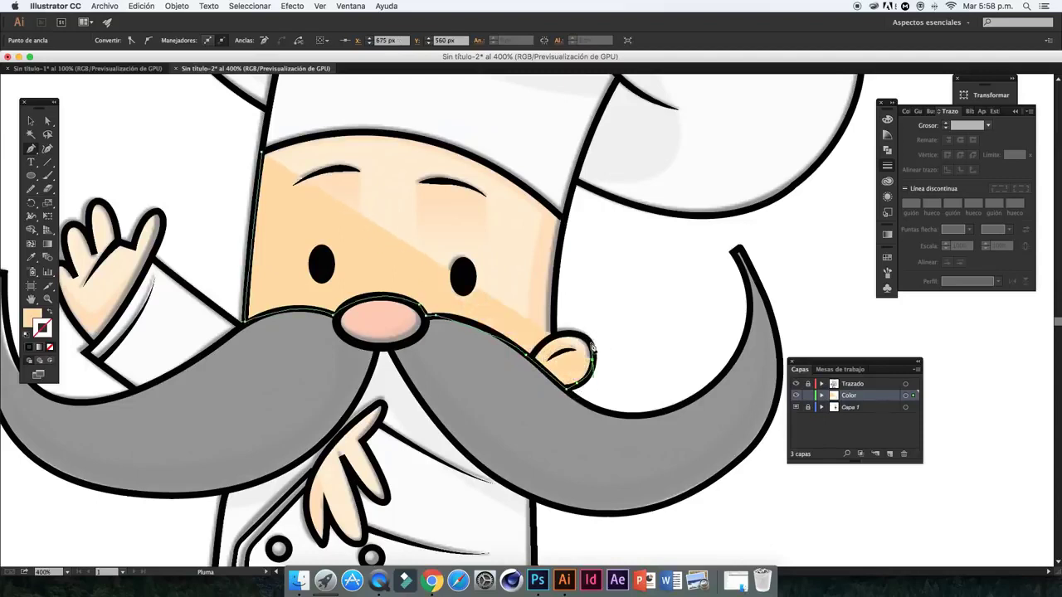
{"action": "left_click_drag", "start_coordinate": [578, 333], "coordinate": [555, 335]}
{"action": "left_click", "coordinate": [554, 336]}
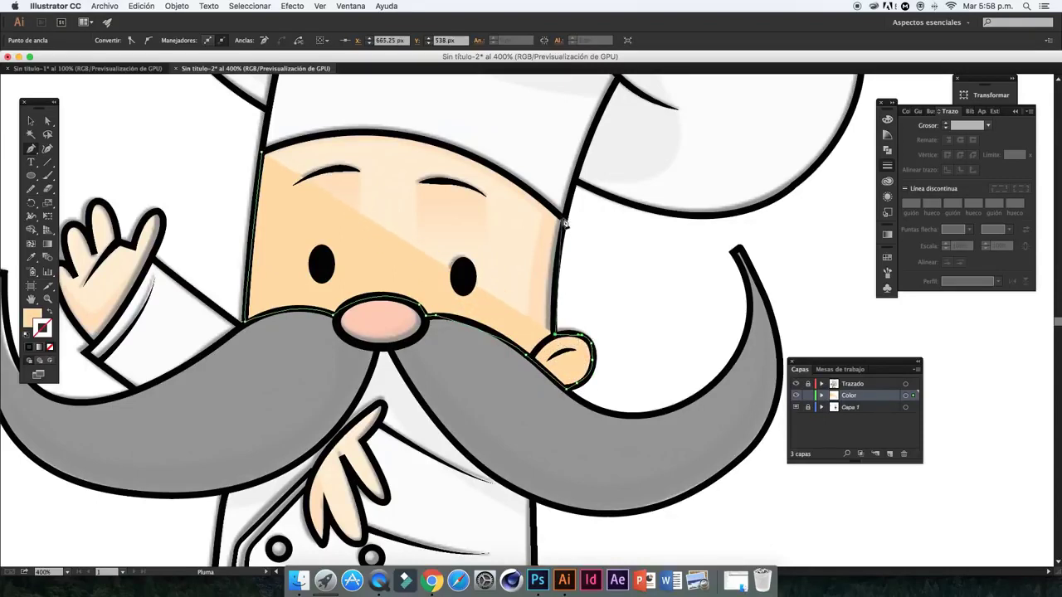
{"action": "left_click", "coordinate": [563, 218]}
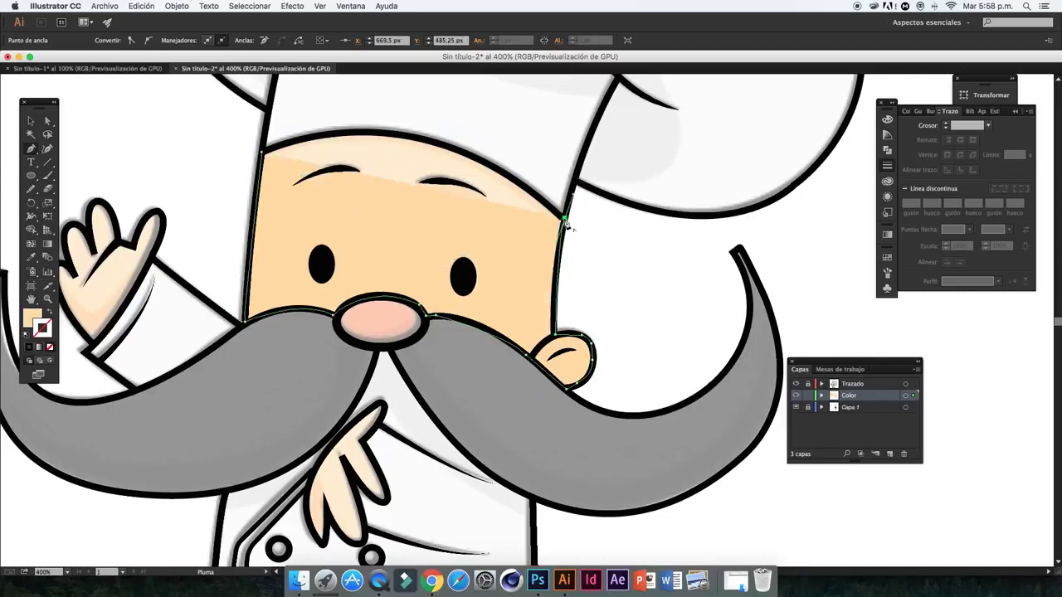
{"action": "left_click_drag", "start_coordinate": [395, 133], "coordinate": [292, 109]}
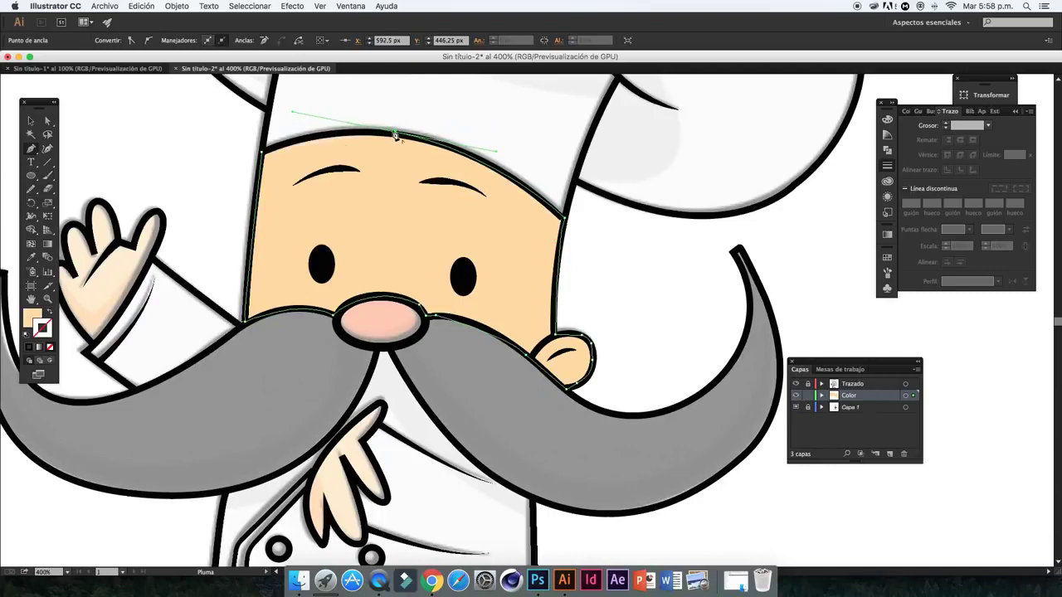
{"action": "left_click", "coordinate": [260, 151]}
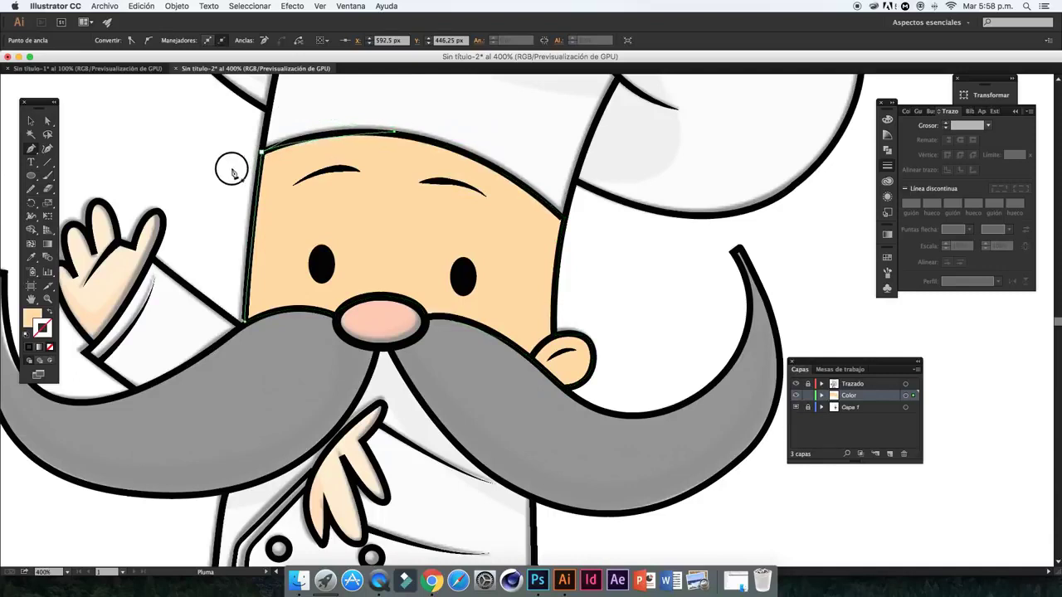
{"action": "key", "text": "v"}
{"action": "left_click", "coordinate": [141, 132]}
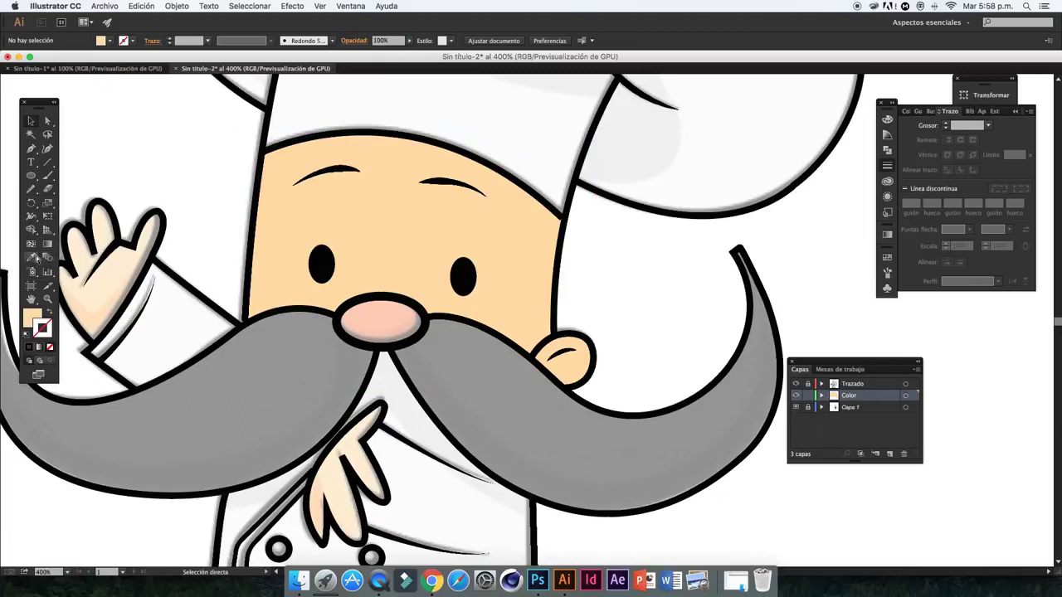
Trace and close a skin-coloured shape over the raised hand's fingers and thumb
{"action": "left_click", "coordinate": [30, 148]}
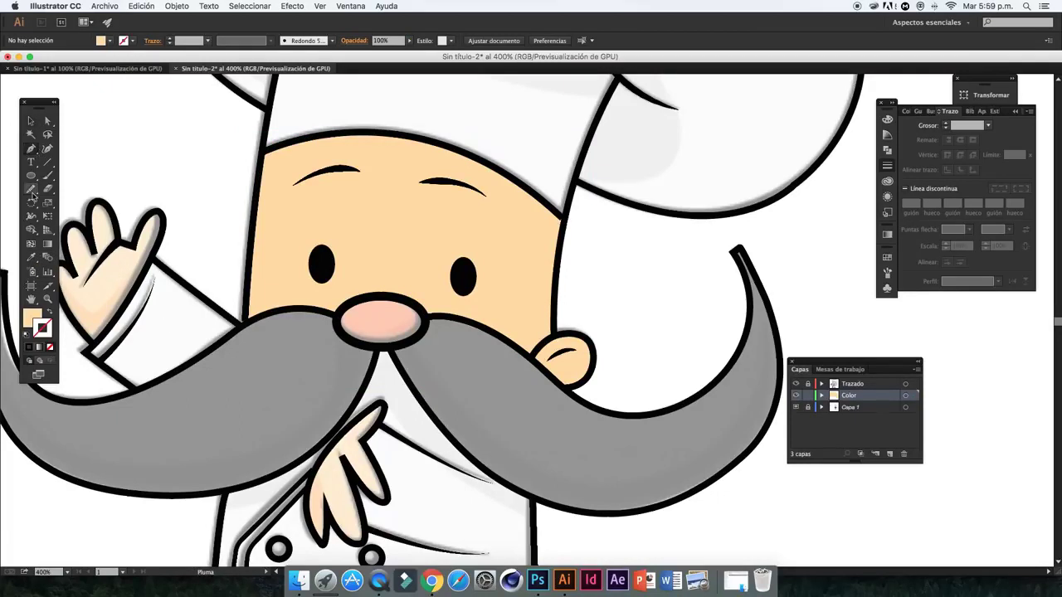
{"action": "scroll", "coordinate": [143, 298], "scroll_direction": "left", "scroll_amount": 3}
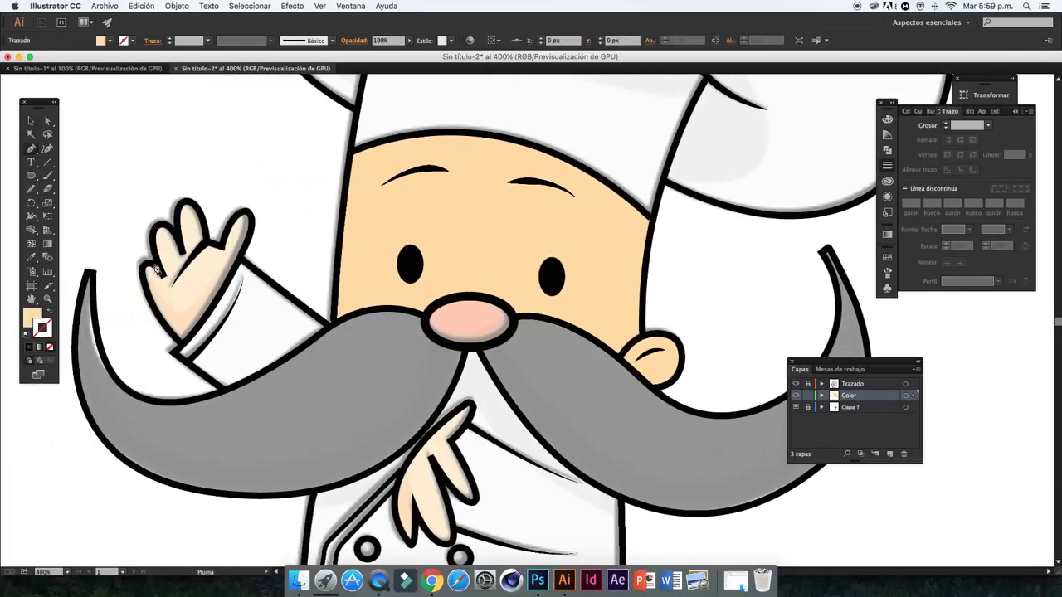
{"action": "left_click_drag", "start_coordinate": [154, 267], "coordinate": [146, 282]}
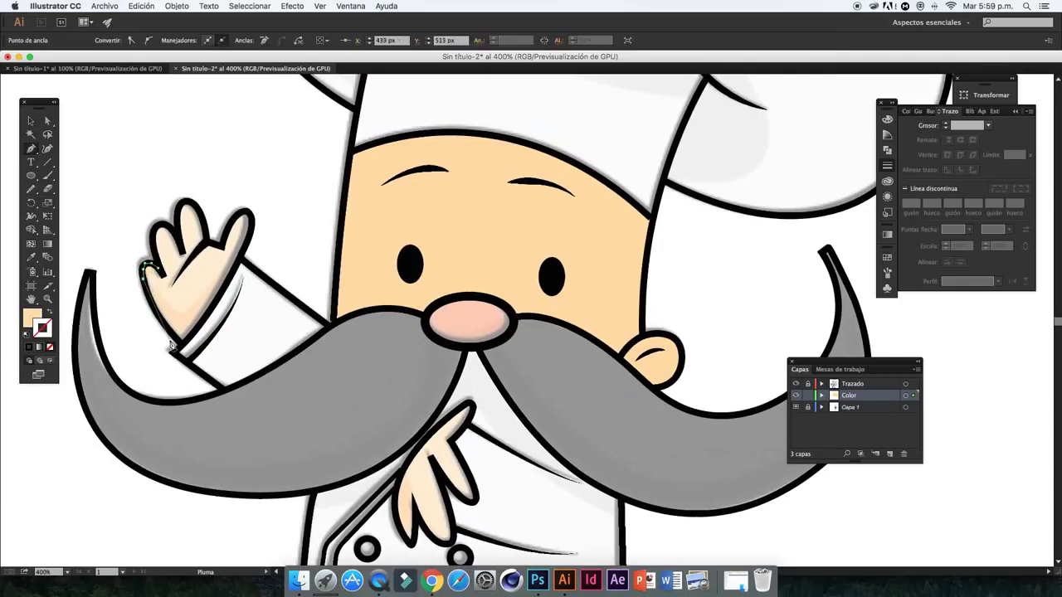
{"action": "left_click_drag", "start_coordinate": [178, 345], "coordinate": [181, 350]}
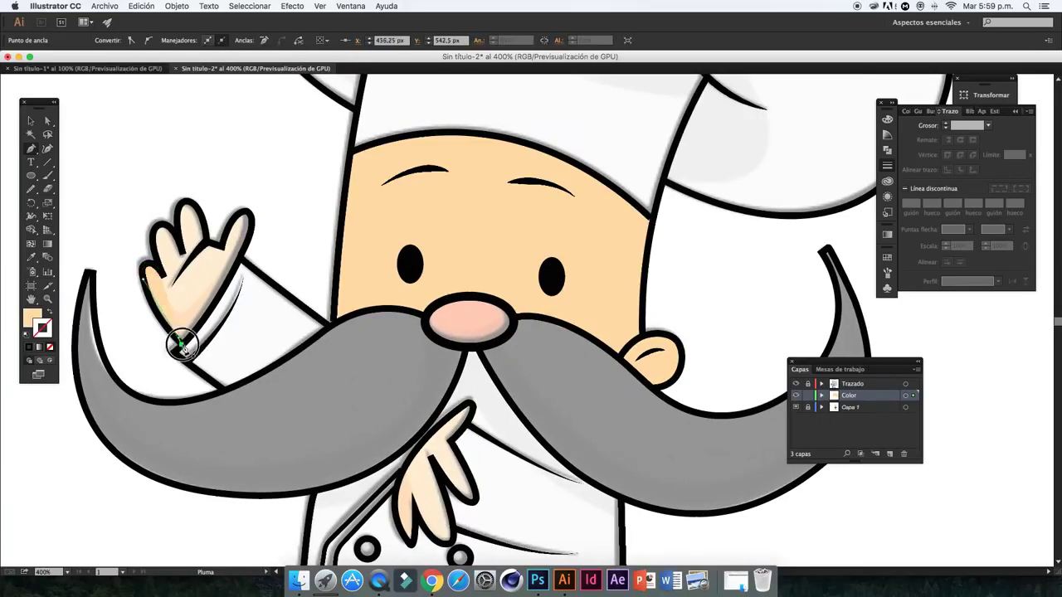
{"action": "key", "text": "super+z"}
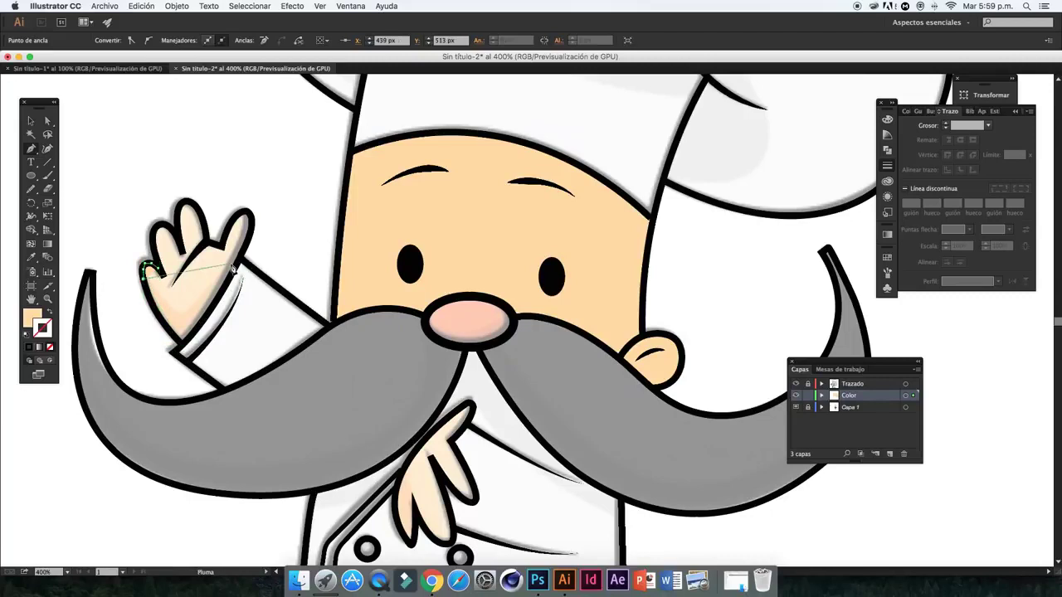
{"action": "left_click", "coordinate": [148, 305]}
{"action": "left_click_drag", "start_coordinate": [180, 342], "coordinate": [189, 355]}
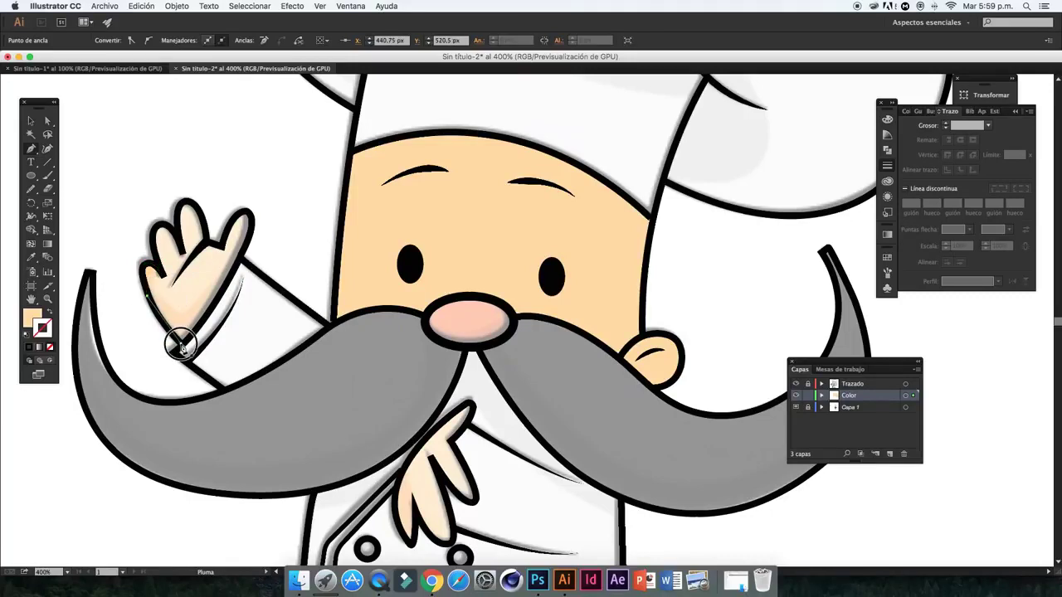
{"action": "left_click_drag", "start_coordinate": [252, 234], "coordinate": [261, 195]}
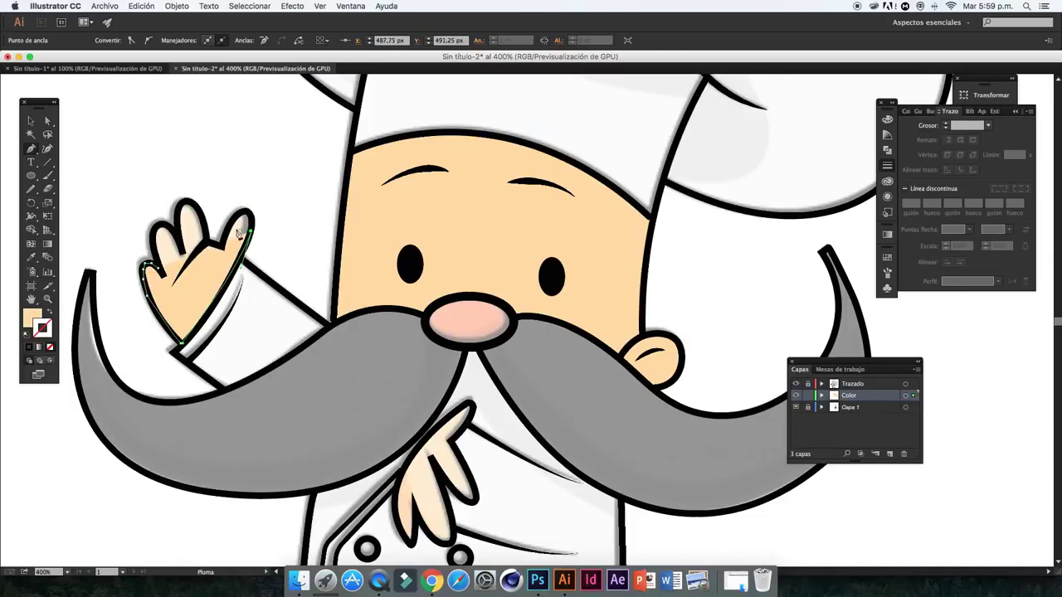
{"action": "left_click_drag", "start_coordinate": [222, 242], "coordinate": [208, 253]}
{"action": "left_click", "coordinate": [208, 245]}
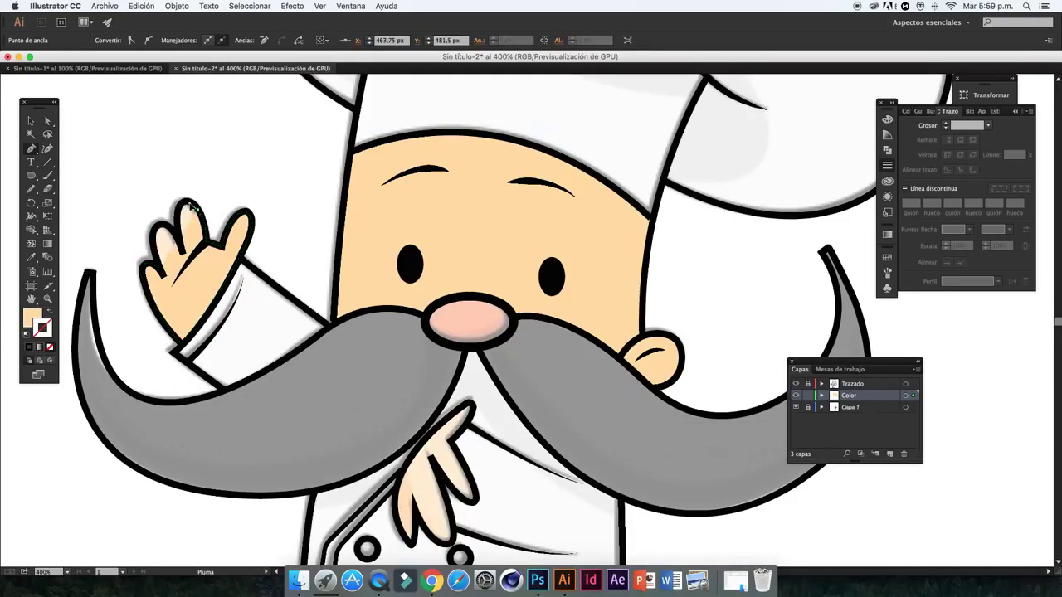
{"action": "left_click_drag", "start_coordinate": [185, 201], "coordinate": [166, 229]}
{"action": "left_click", "coordinate": [158, 231]}
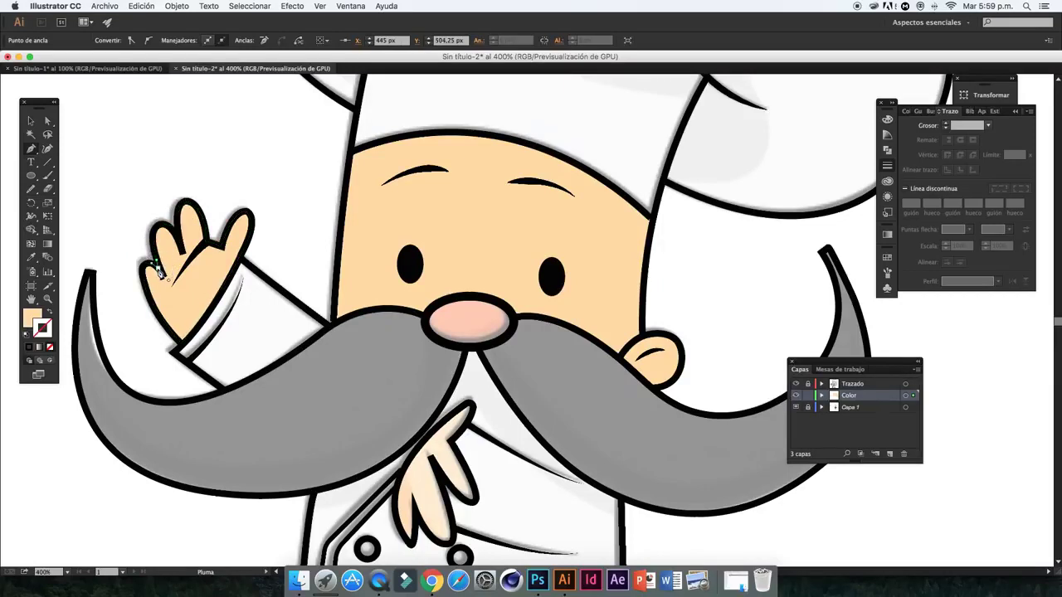
{"action": "left_click", "coordinate": [31, 121]}
{"action": "left_click", "coordinate": [16, 163]}
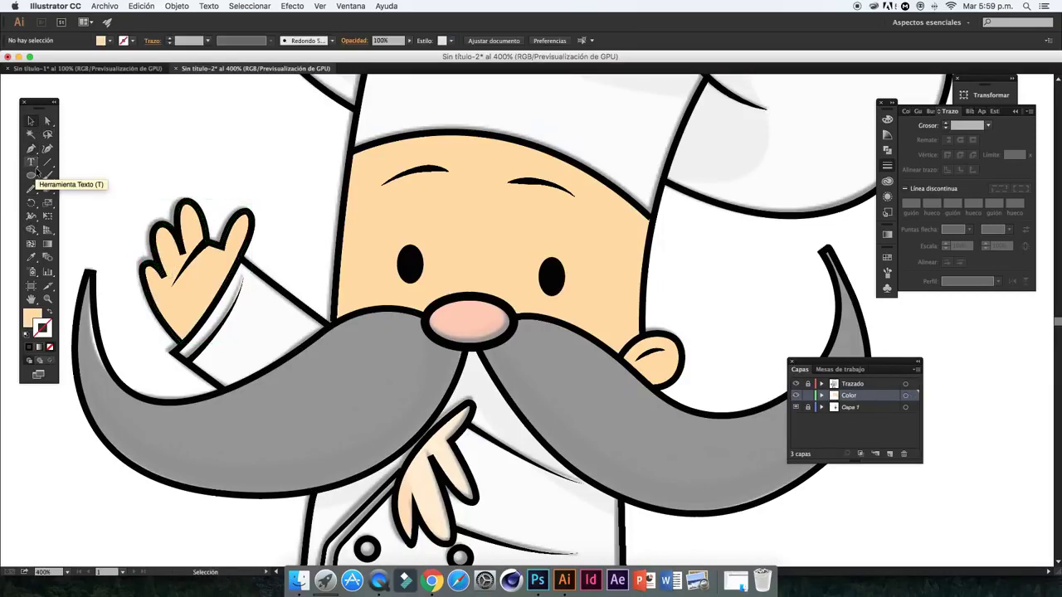
Trace a skin-coloured shape over the first finger of the lower hand
{"action": "left_click", "coordinate": [30, 148]}
{"action": "scroll", "coordinate": [592, 331], "scroll_direction": "right", "scroll_amount": 5}
{"action": "scroll", "coordinate": [432, 425], "scroll_direction": "down", "scroll_amount": 3}
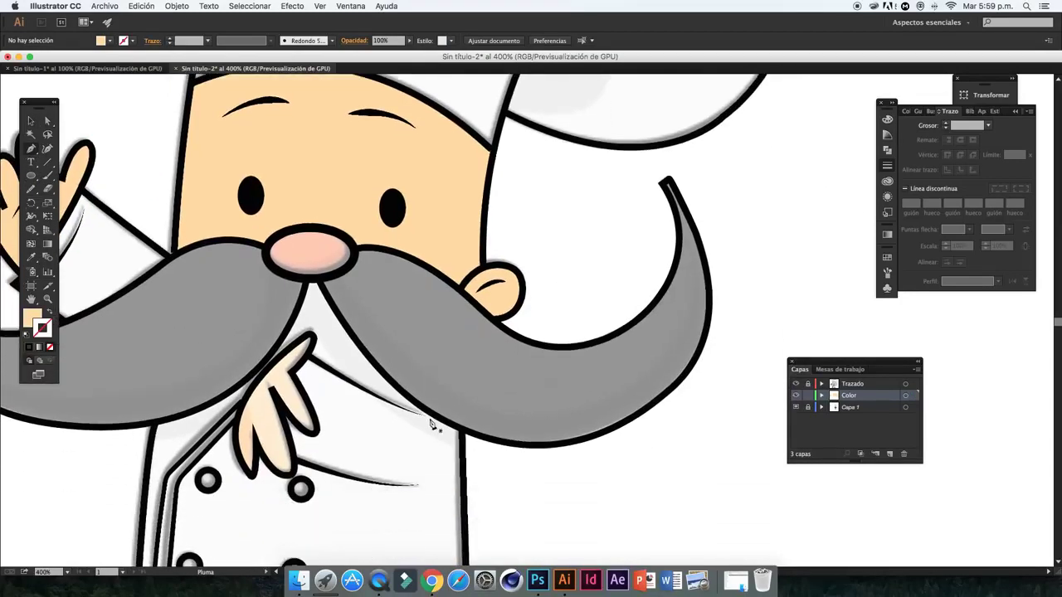
{"action": "left_click", "coordinate": [240, 423]}
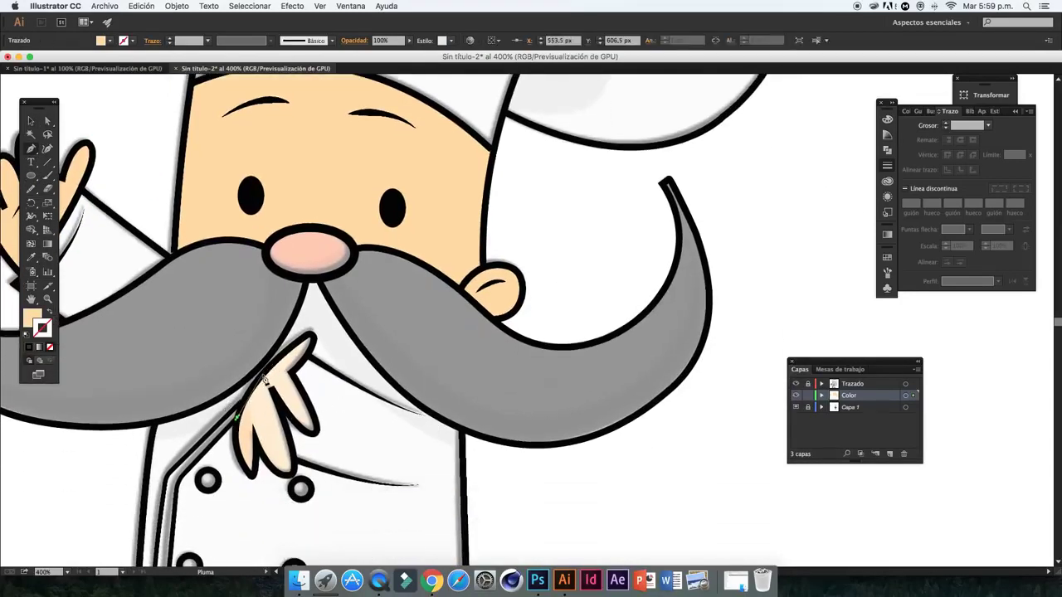
{"action": "left_click", "coordinate": [261, 380]}
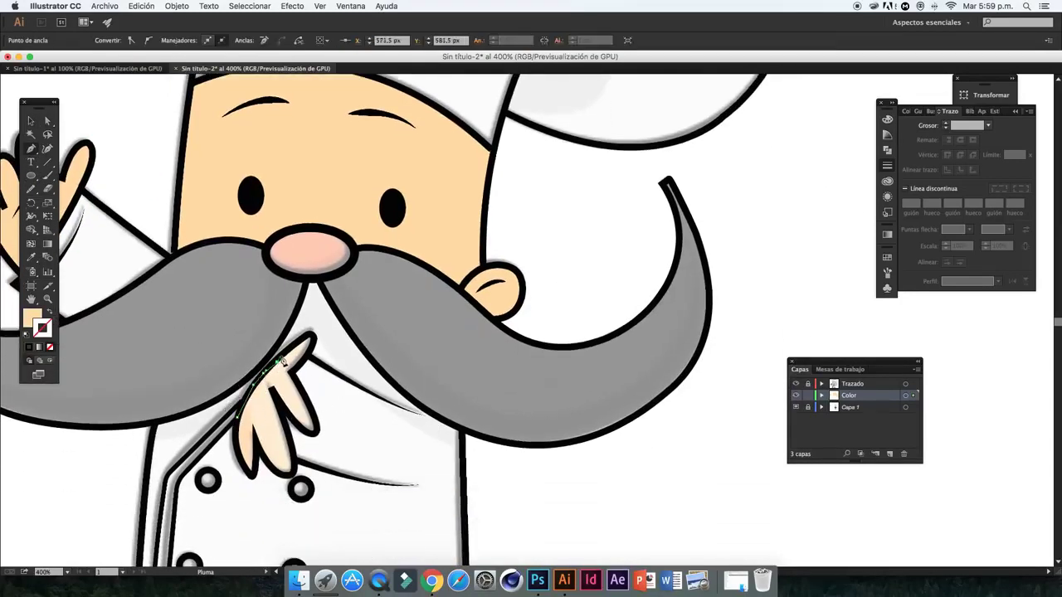
{"action": "left_click", "coordinate": [305, 344]}
{"action": "left_click", "coordinate": [312, 336]}
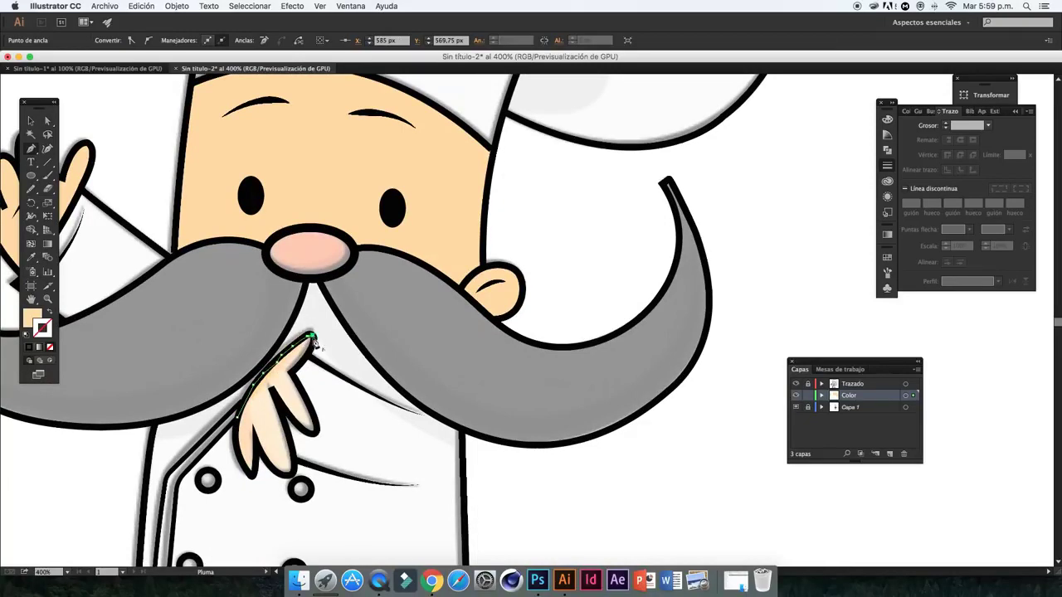
{"action": "left_click", "coordinate": [294, 370]}
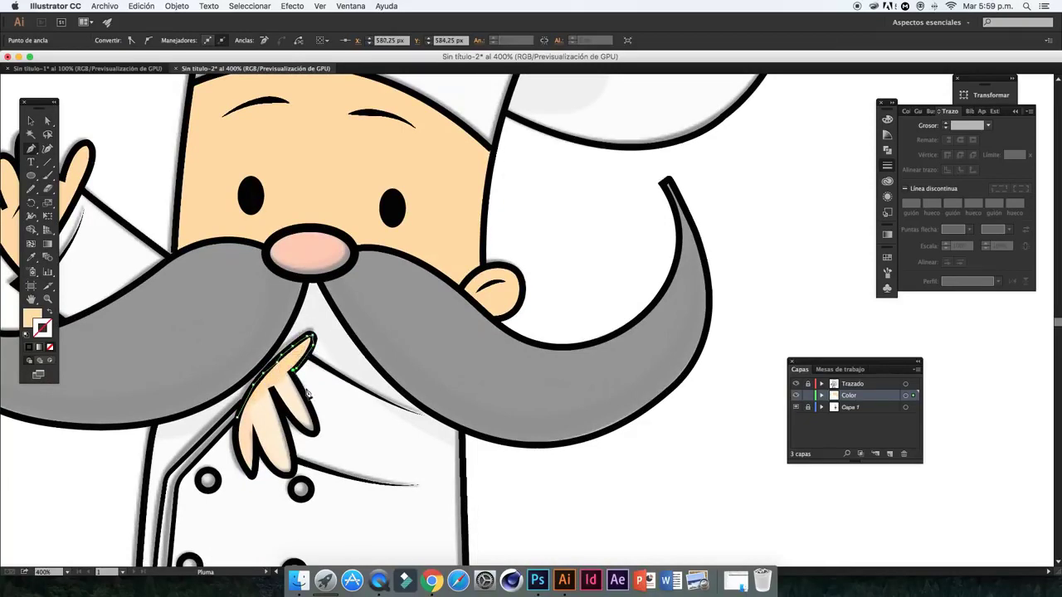
{"action": "left_click", "coordinate": [313, 428]}
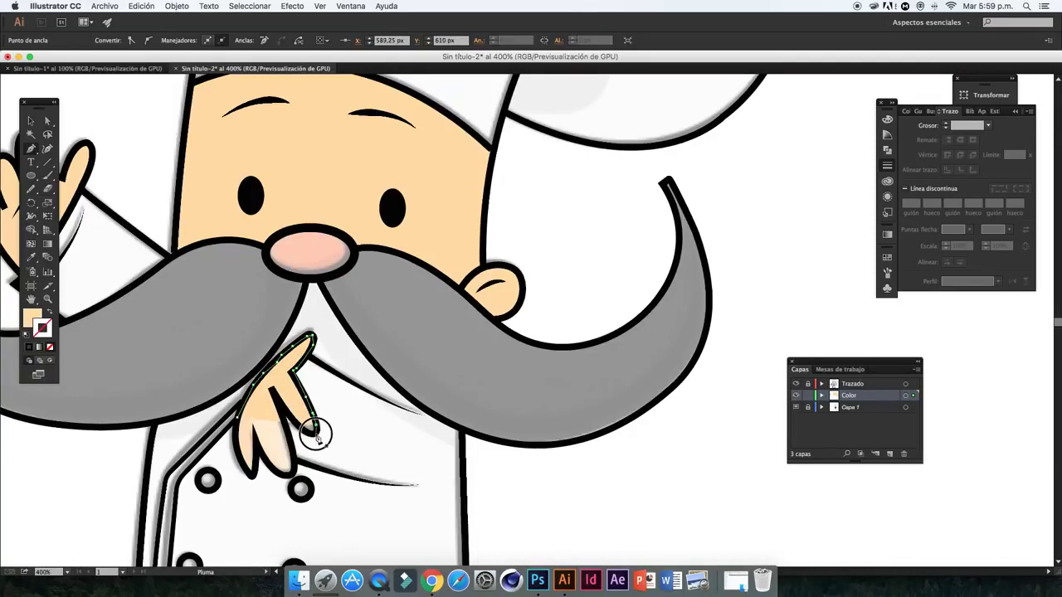
Trace and close the next finger of the lower hand in skin colour
{"action": "left_click", "coordinate": [307, 430]}
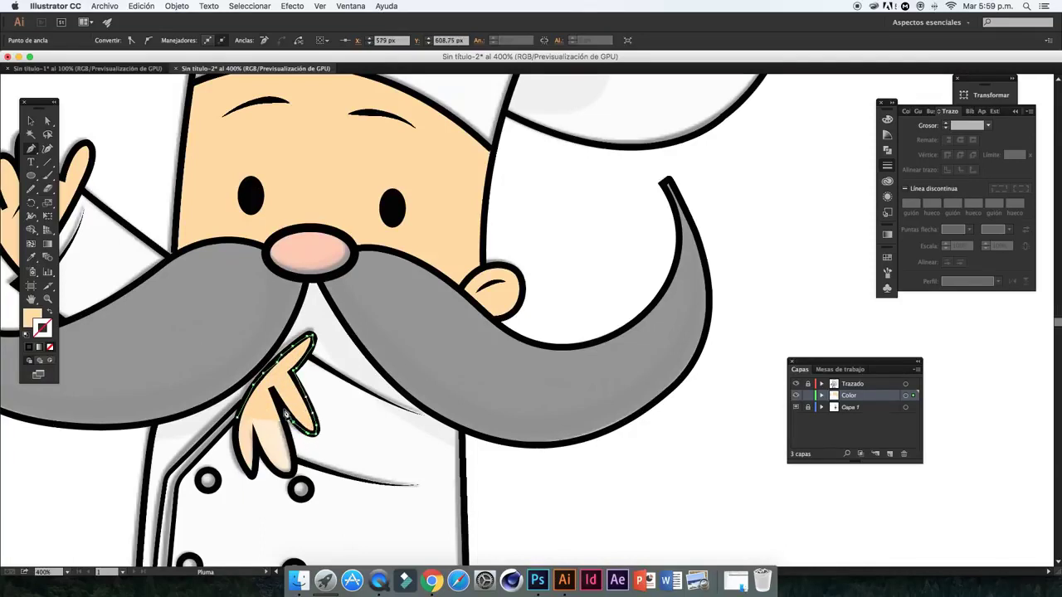
{"action": "left_click", "coordinate": [291, 436]}
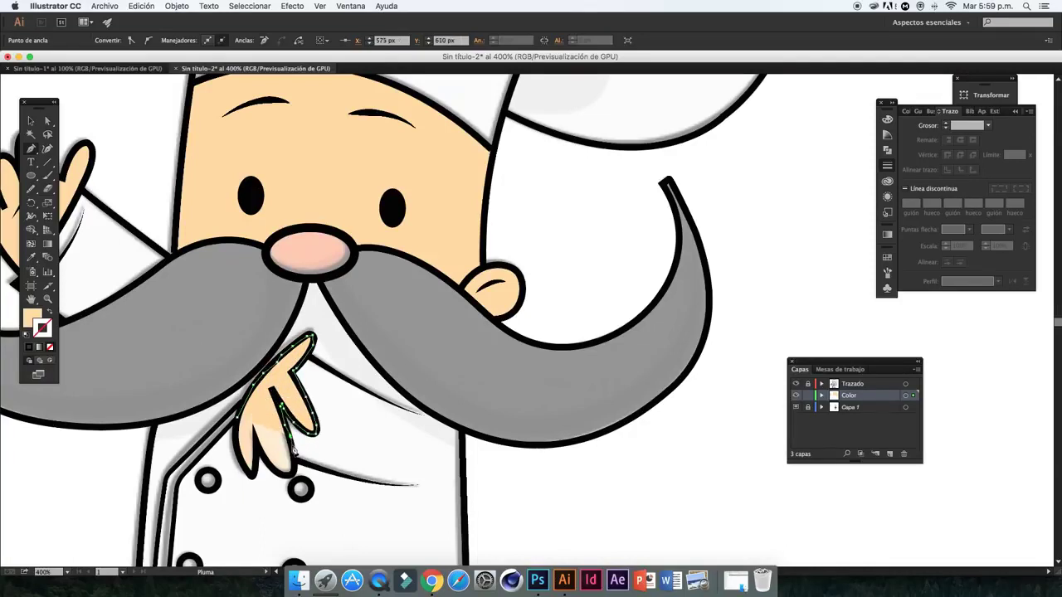
{"action": "left_click", "coordinate": [289, 475]}
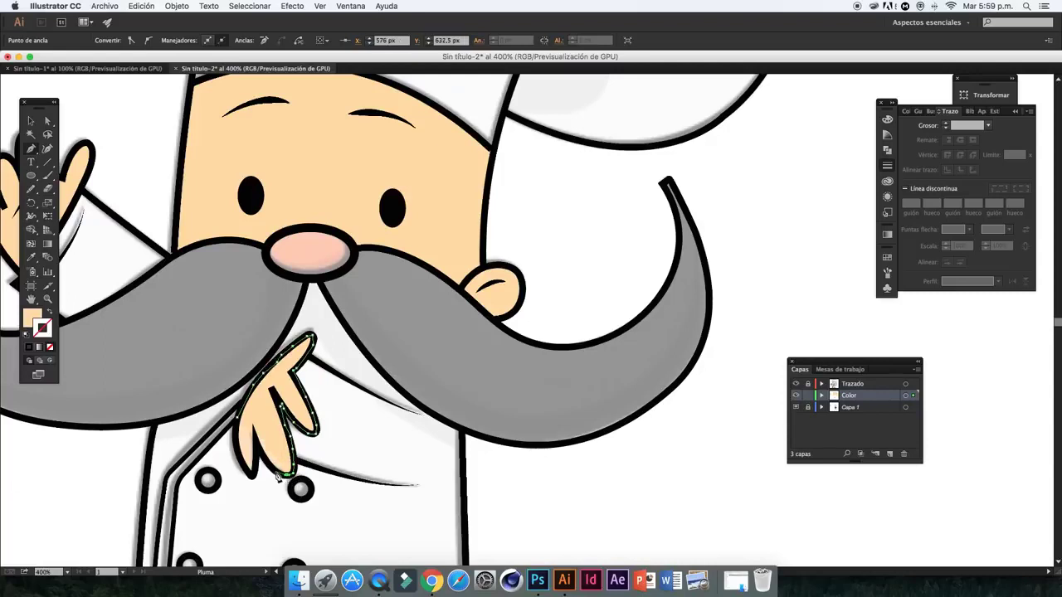
{"action": "left_click", "coordinate": [271, 469]}
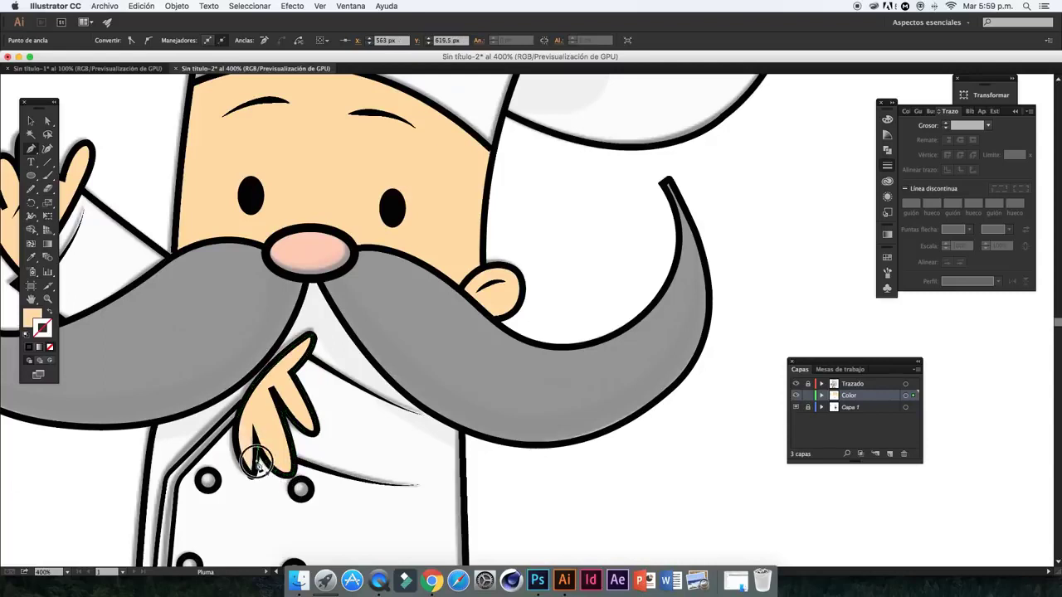
{"action": "left_click", "coordinate": [253, 475]}
{"action": "left_click", "coordinate": [240, 460]}
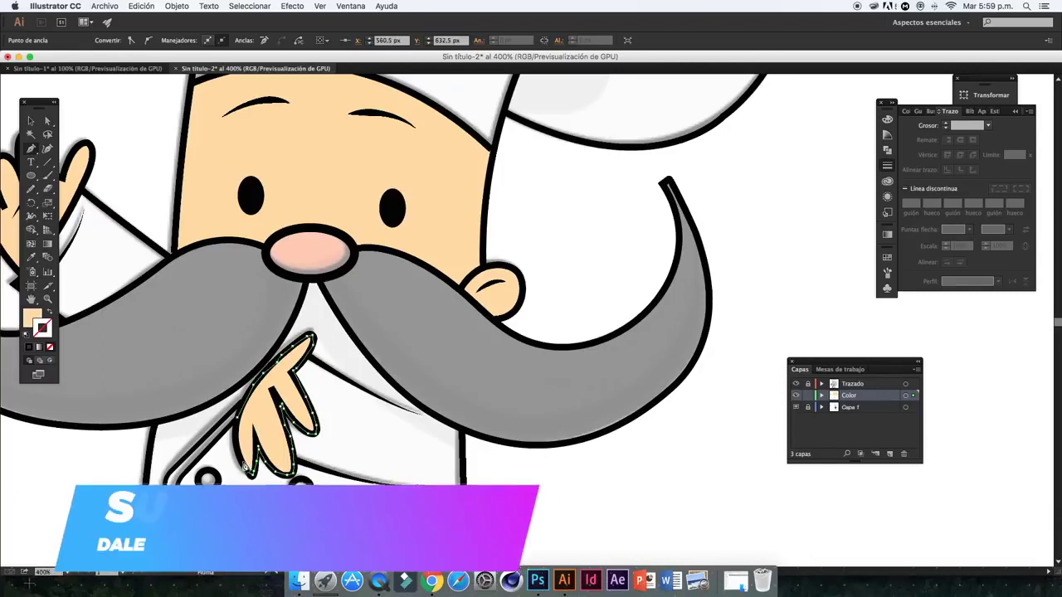
{"action": "left_click", "coordinate": [237, 413]}
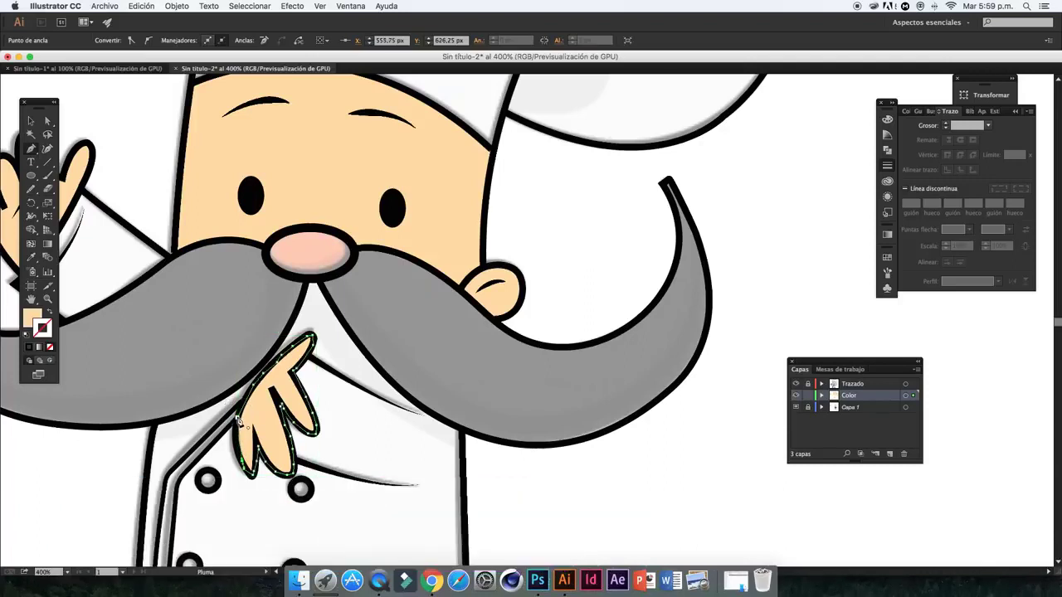
{"action": "left_click", "coordinate": [238, 406]}
Zoom in on the nose and trace it with the orange-pink fill
{"action": "key", "text": "ctrl+shift+a"}
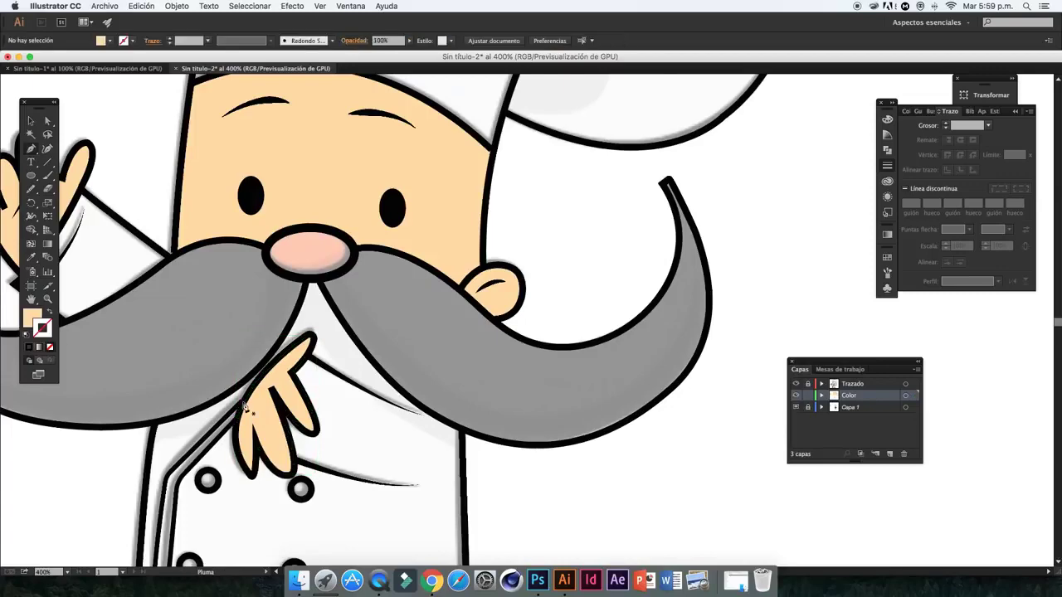
{"action": "scroll", "coordinate": [296, 423], "scroll_direction": "up", "scroll_amount": 5}
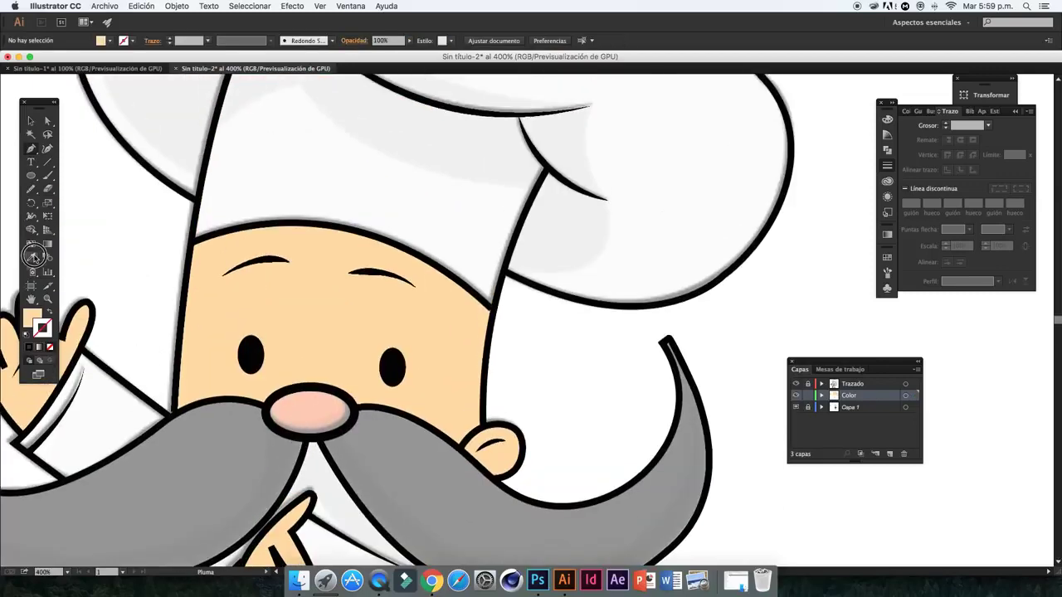
{"action": "key", "text": "ctrl+minus"}
{"action": "key", "text": "ctrl+minus"}
{"action": "key", "text": "ctrl+minus"}
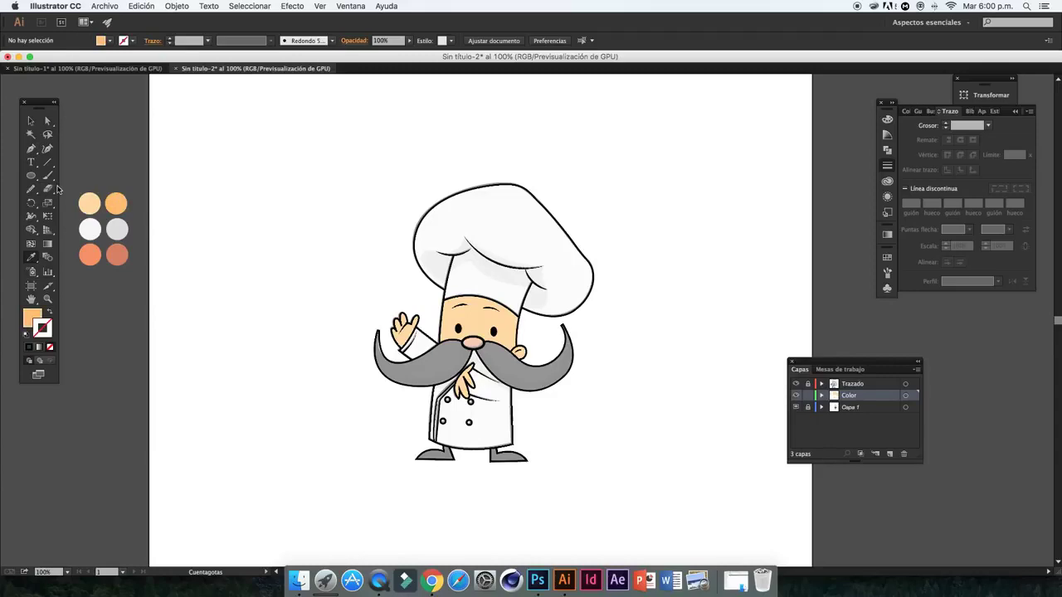
{"action": "key", "text": "ctrl+plus"}
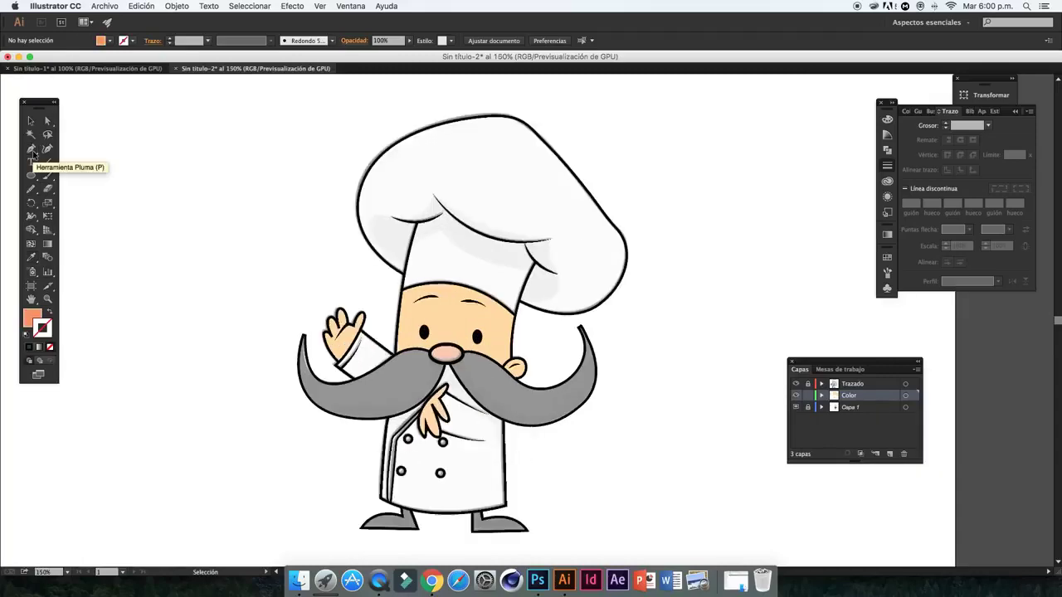
{"action": "key", "text": "ctrl+plus"}
{"action": "key", "text": "ctrl+plus"}
{"action": "key", "text": "ctrl+plus"}
{"action": "scroll", "coordinate": [248, 290], "scroll_direction": "down", "scroll_amount": 2}
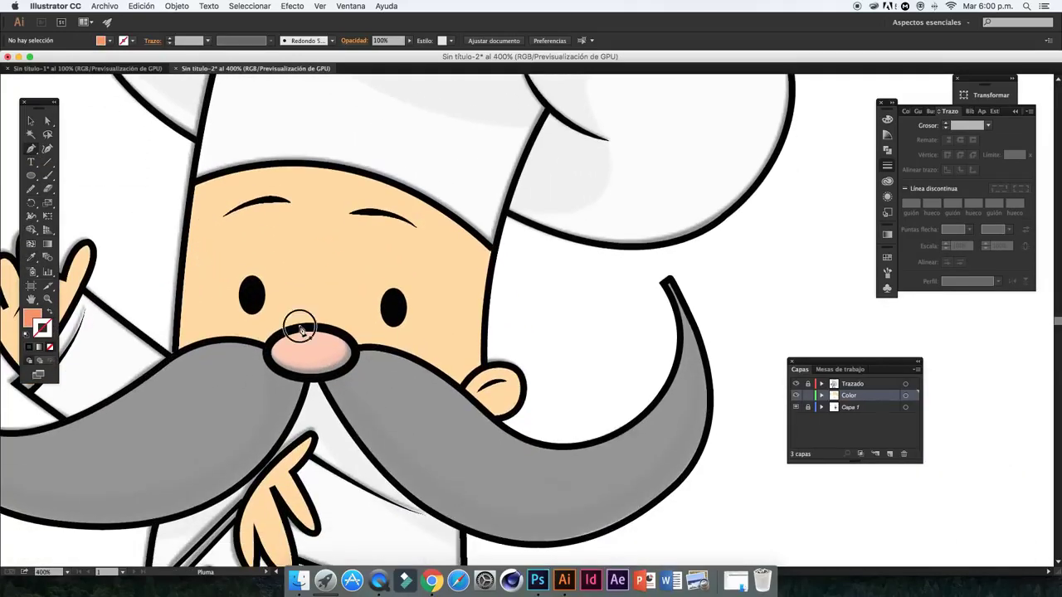
{"action": "left_click_drag", "start_coordinate": [330, 331], "coordinate": [355, 347]}
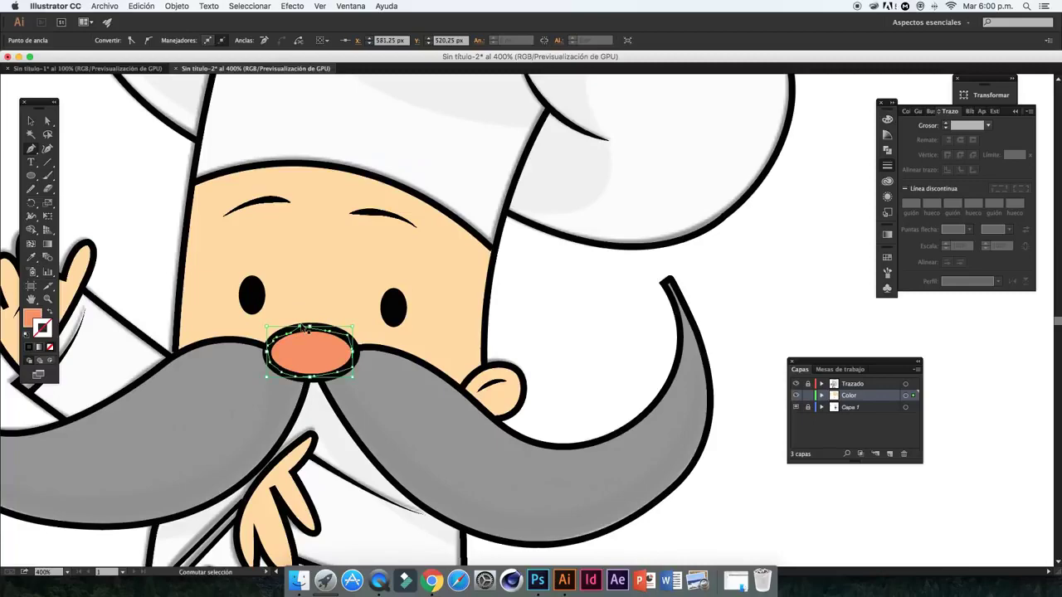
{"action": "left_click", "coordinate": [304, 330], "text": "ctrl"}
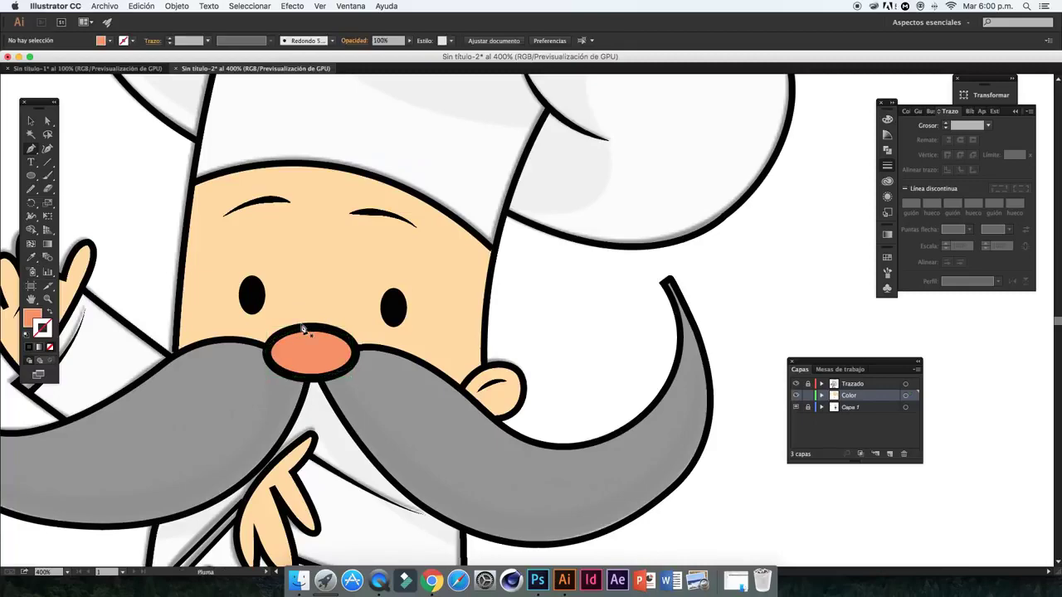
{"action": "key", "text": "ctrl+1"}
{"action": "left_click", "coordinate": [37, 262]}
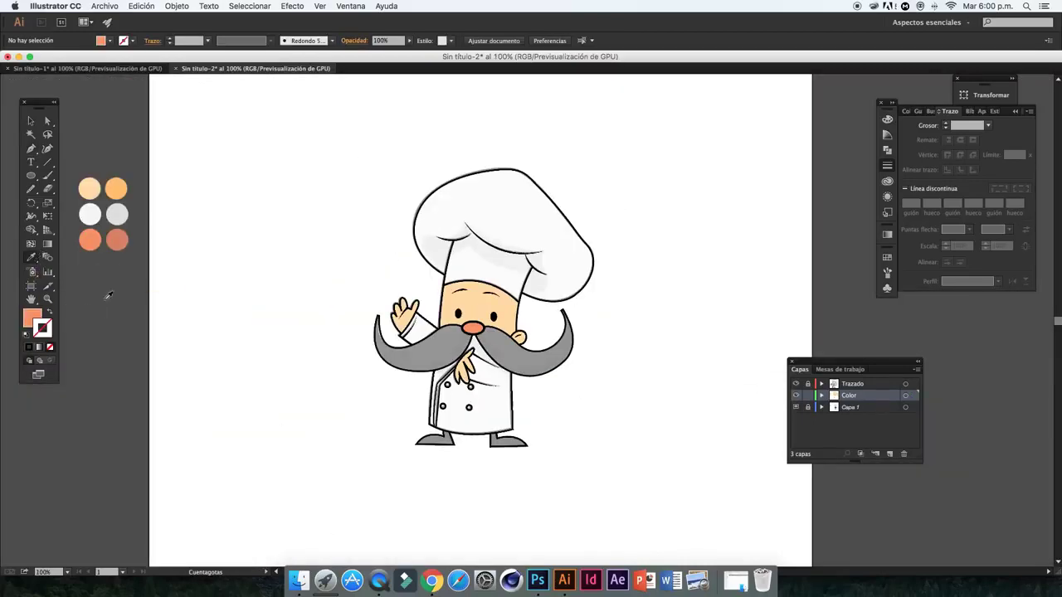
Set the fill to black and trace the mustache from its left tip to the right tip
{"action": "double_click", "coordinate": [32, 318]}
{"action": "left_click", "coordinate": [876, 170]}
{"action": "key", "text": "p"}
{"action": "key", "text": "ctrl+equal"}
{"action": "key", "text": "ctrl+equal"}
{"action": "key", "text": "ctrl+equal"}
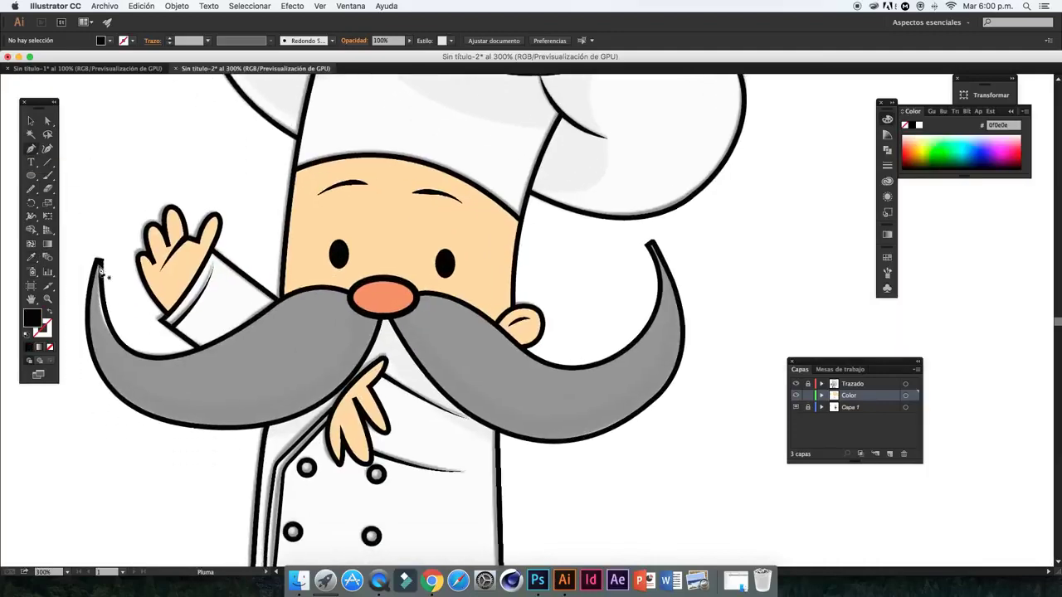
{"action": "left_click", "coordinate": [98, 270]}
{"action": "left_click_drag", "start_coordinate": [272, 306], "coordinate": [335, 252]}
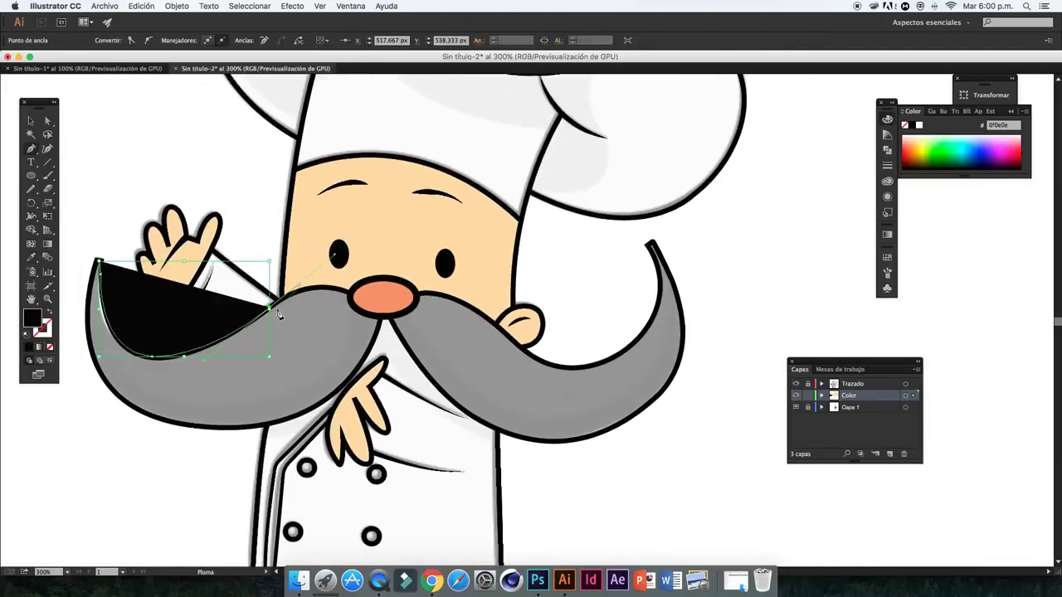
{"action": "left_click", "coordinate": [351, 294]}
{"action": "left_click_drag", "start_coordinate": [418, 286], "coordinate": [421, 292]}
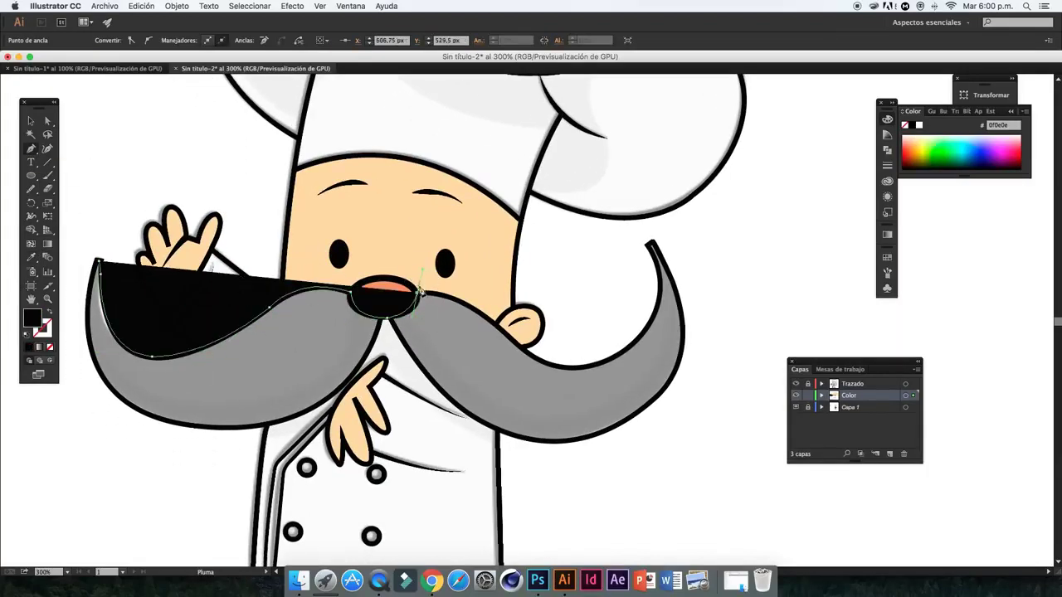
{"action": "left_click_drag", "start_coordinate": [516, 343], "coordinate": [520, 349]}
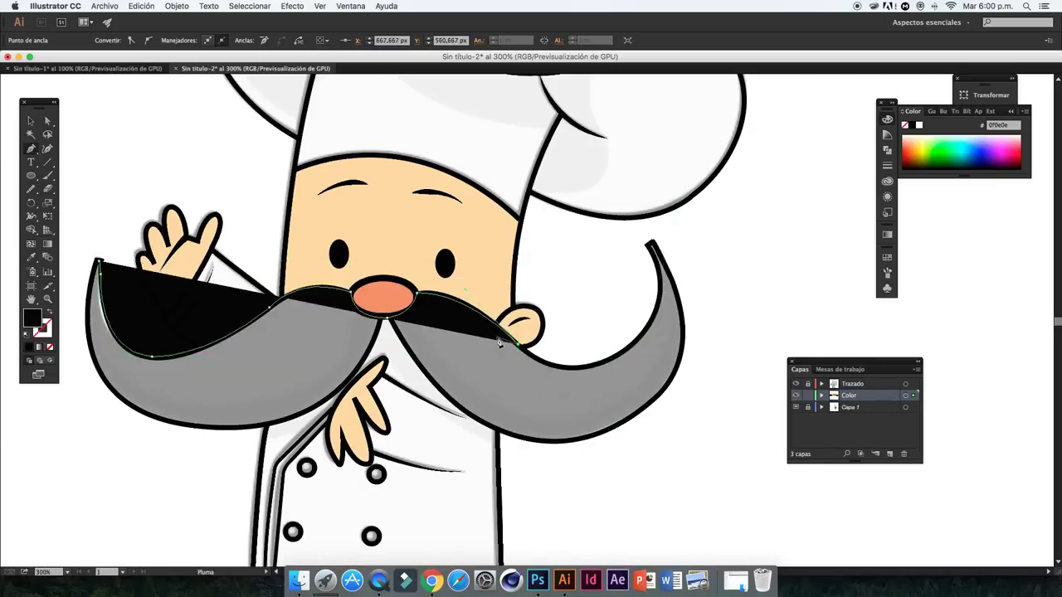
{"action": "left_click_drag", "start_coordinate": [651, 247], "coordinate": [612, 156]}
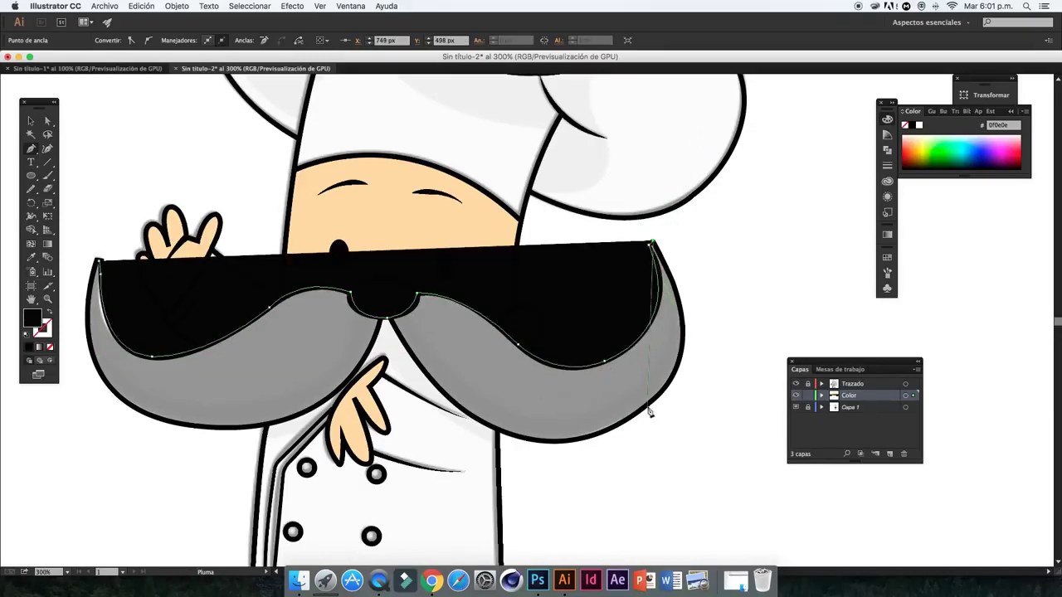
{"action": "left_click_drag", "start_coordinate": [649, 412], "coordinate": [621, 441]}
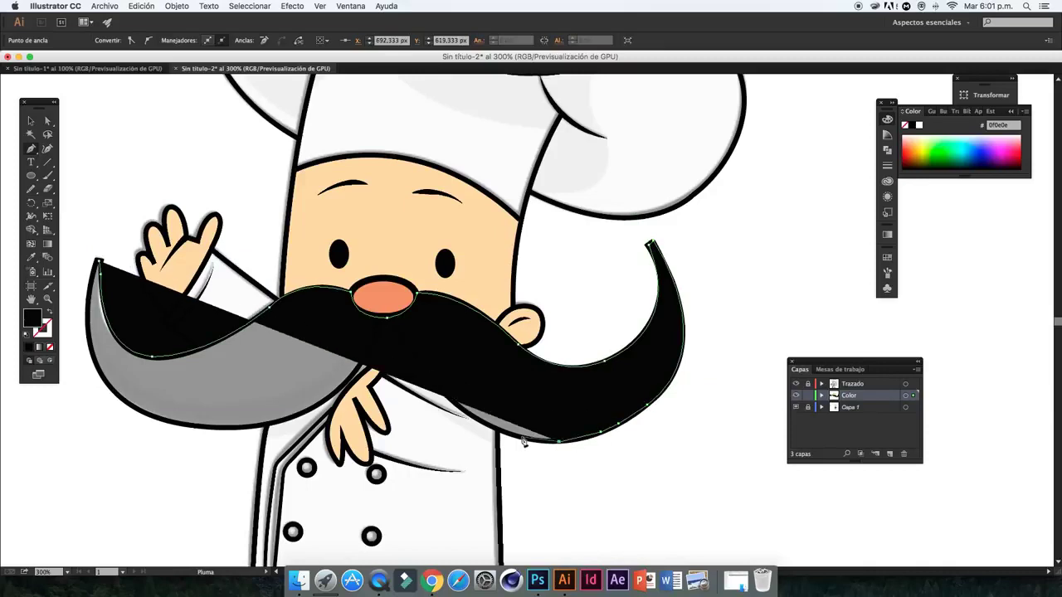
Close the black mustache shape, then pick the light grey dadedc fill for the hat
{"action": "key", "text": "shift+x"}
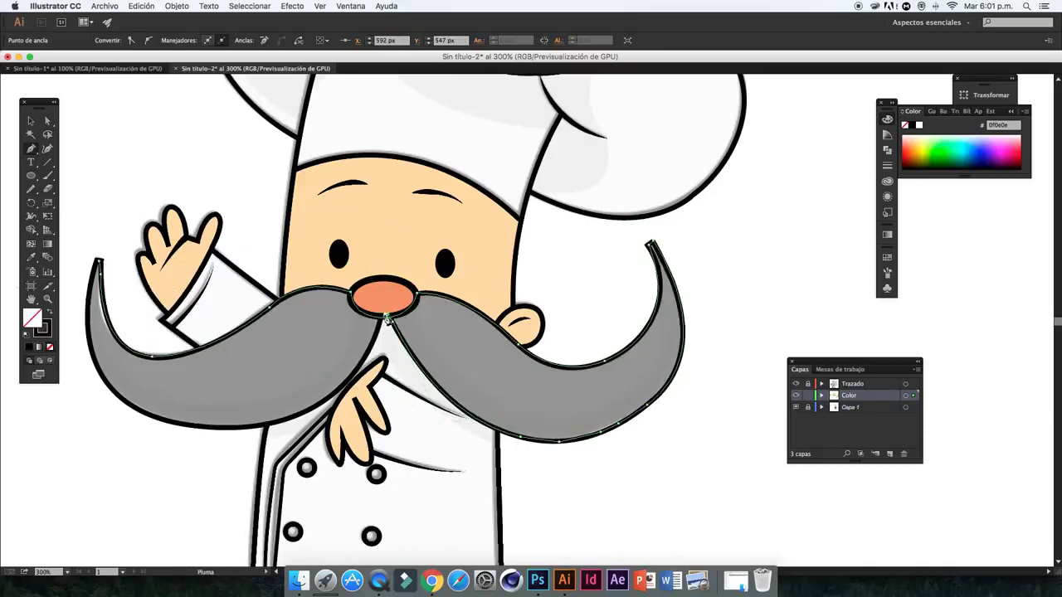
{"action": "scroll", "coordinate": [230, 253], "scroll_direction": "left", "scroll_amount": 5}
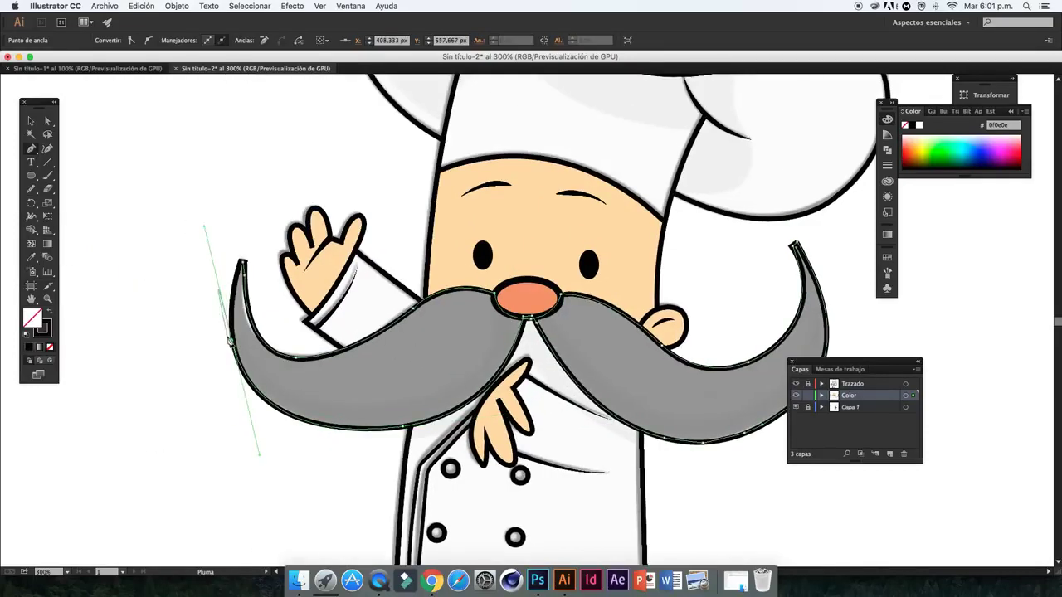
{"action": "left_click", "coordinate": [241, 265]}
{"action": "key", "text": "shift+x"}
{"action": "key", "text": "ctrl+0"}
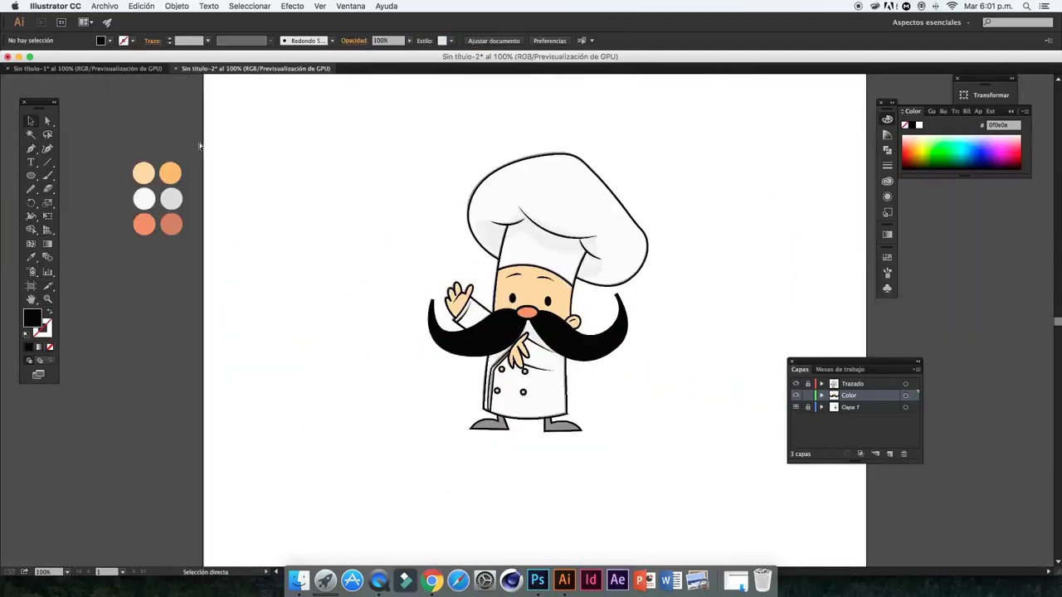
{"action": "left_click", "coordinate": [680, 403]}
{"action": "key", "text": "ctrl+plus"}
{"action": "key", "text": "ctrl+plus"}
{"action": "key", "text": "ctrl+plus"}
{"action": "left_click", "coordinate": [31, 267]}
{"action": "key", "text": "ctrl+0"}
{"action": "left_click", "coordinate": [490, 307]}
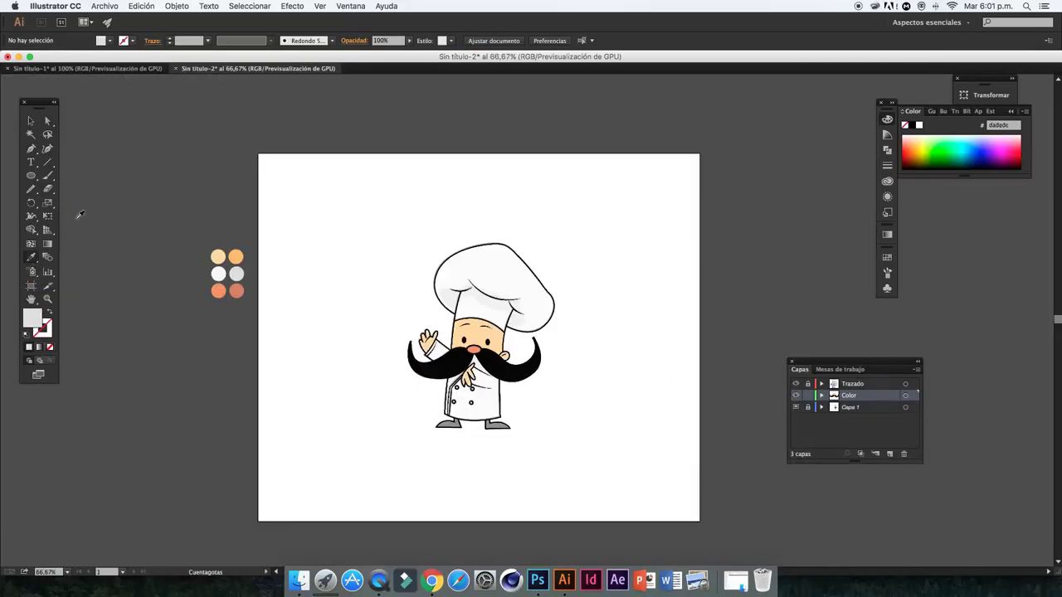
{"action": "key", "text": "ctrl+plus"}
{"action": "key", "text": "ctrl+plus"}
{"action": "key", "text": "ctrl+plus"}
Draw a closed light grey shading shape under the hat's top fold
{"action": "key", "text": "p"}
{"action": "left_click", "coordinate": [450, 390]}
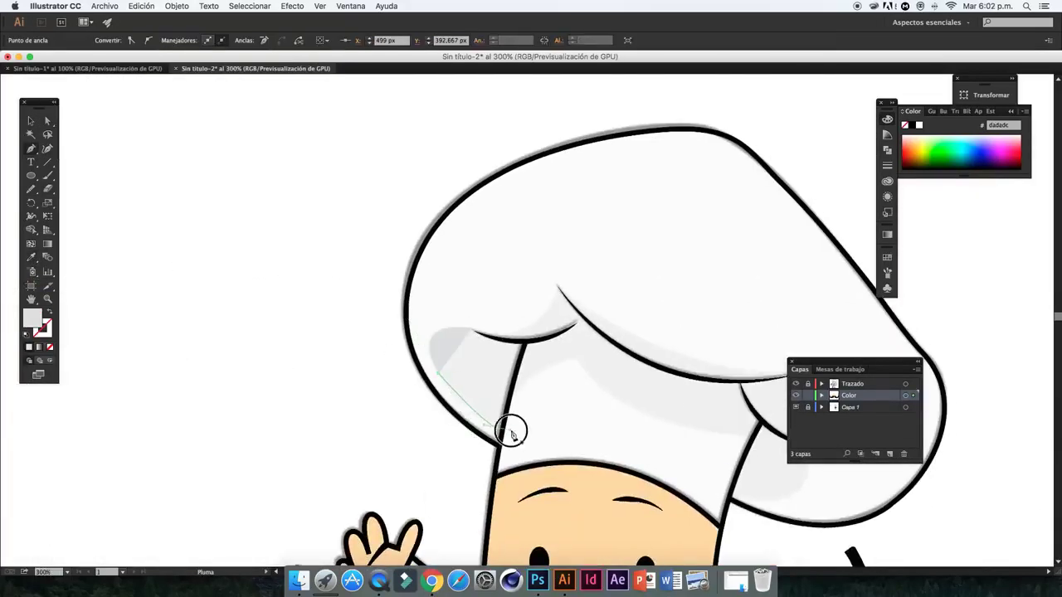
{"action": "left_click", "coordinate": [497, 429]}
{"action": "scroll", "coordinate": [585, 365], "scroll_direction": "right", "scroll_amount": 5}
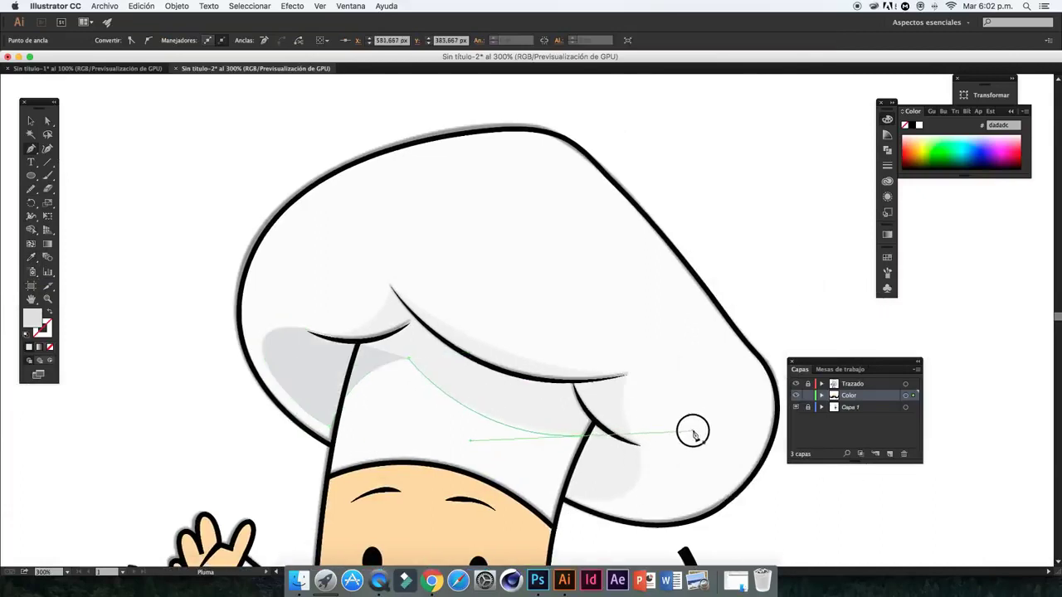
{"action": "left_click_drag", "start_coordinate": [639, 448], "coordinate": [626, 378]}
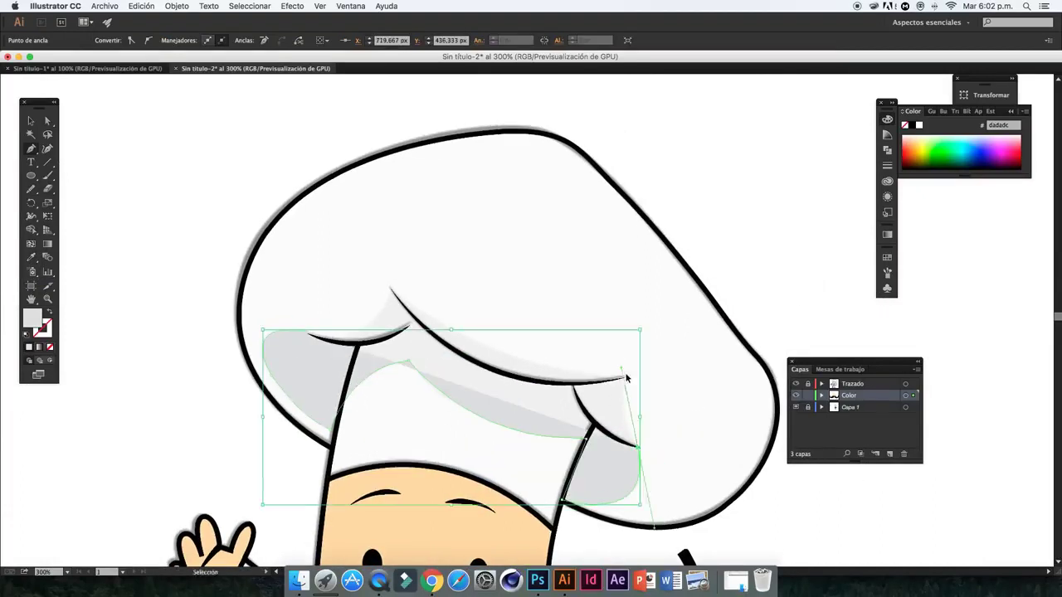
{"action": "left_click", "coordinate": [629, 379]}
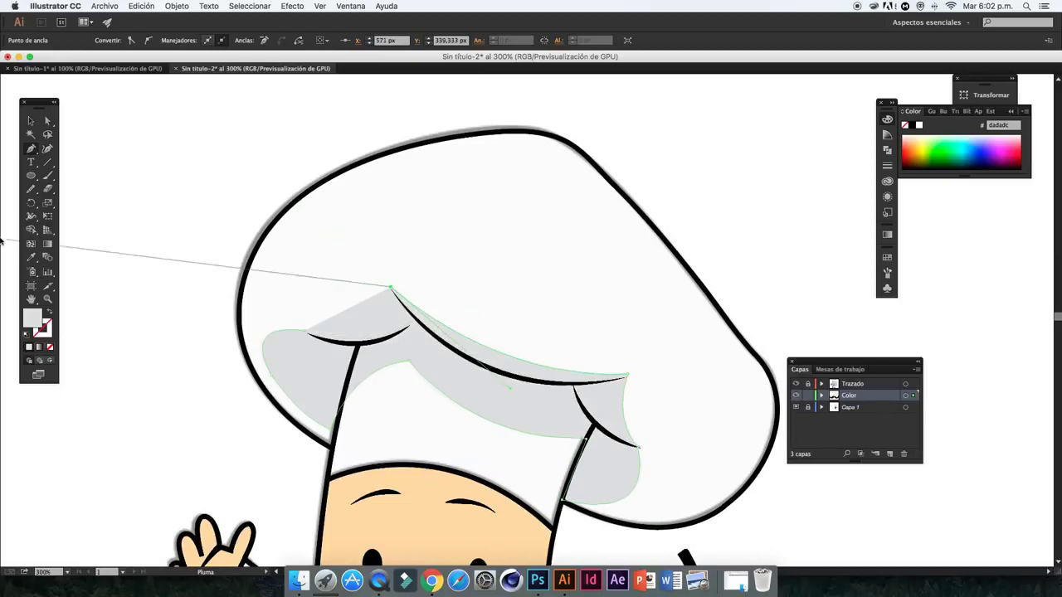
{"action": "left_click", "coordinate": [47, 312]}
{"action": "key", "text": "v"}
{"action": "key", "text": "ctrl+minus"}
{"action": "key", "text": "ctrl+minus"}
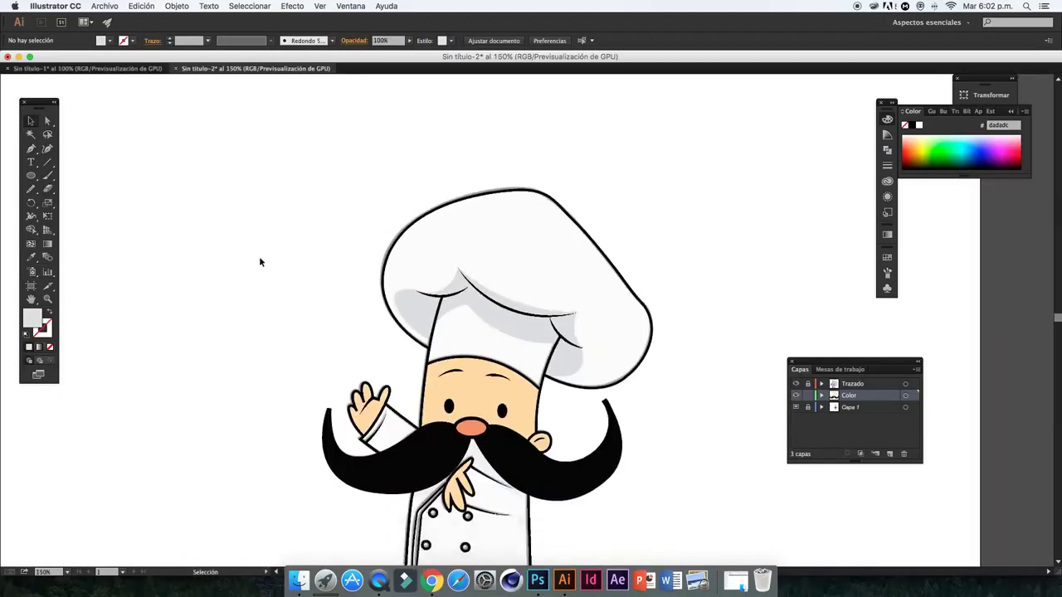